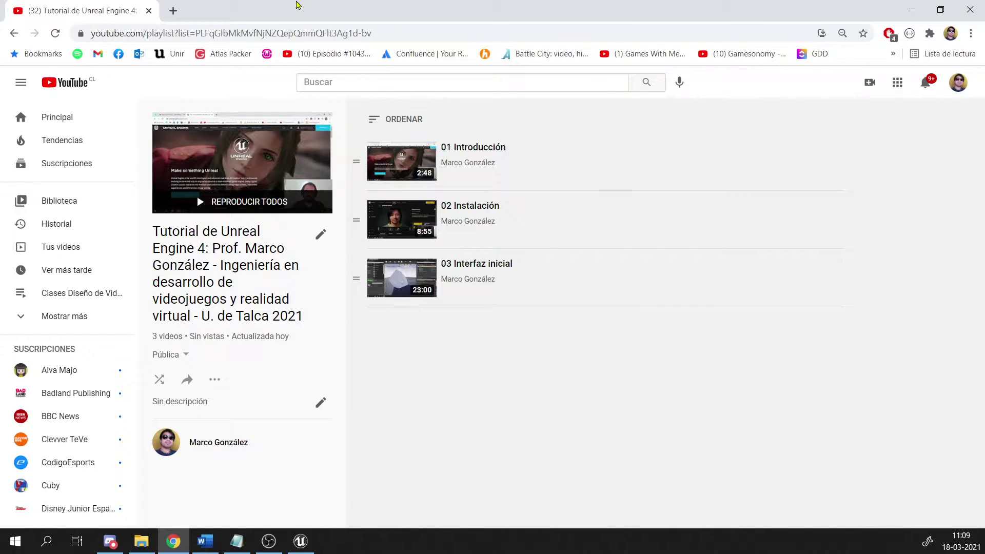
Leave the YouTube playlist and choose the Games category for a new Unreal project, continuing to the templates.
left_click(149, 15)
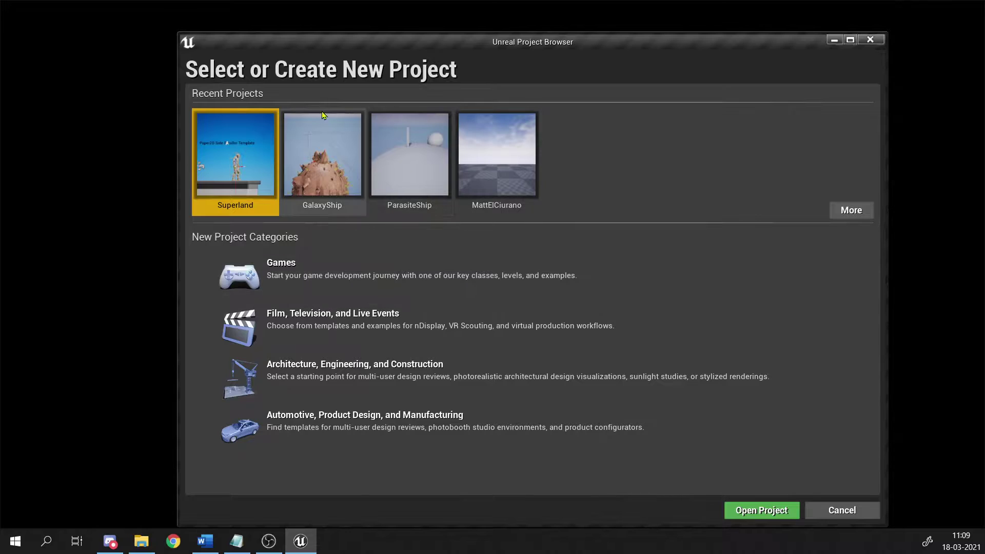
left_click(302, 271)
left_click(671, 510)
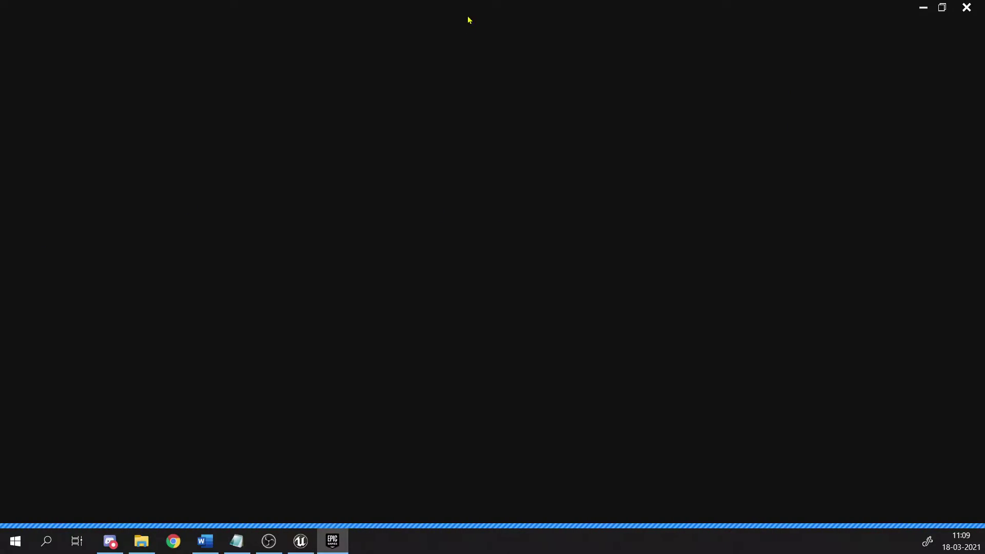
Review the Unreal Engine 4.26.1 installation options in the Epic Games launcher, checking the templates and feature packs component, and apply them.
left_click(445, 35)
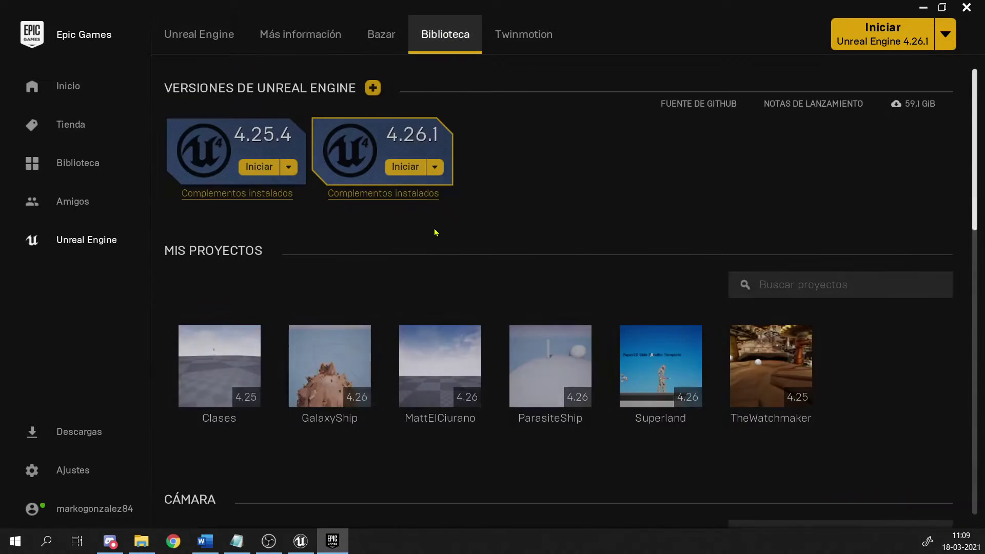
left_click(436, 170)
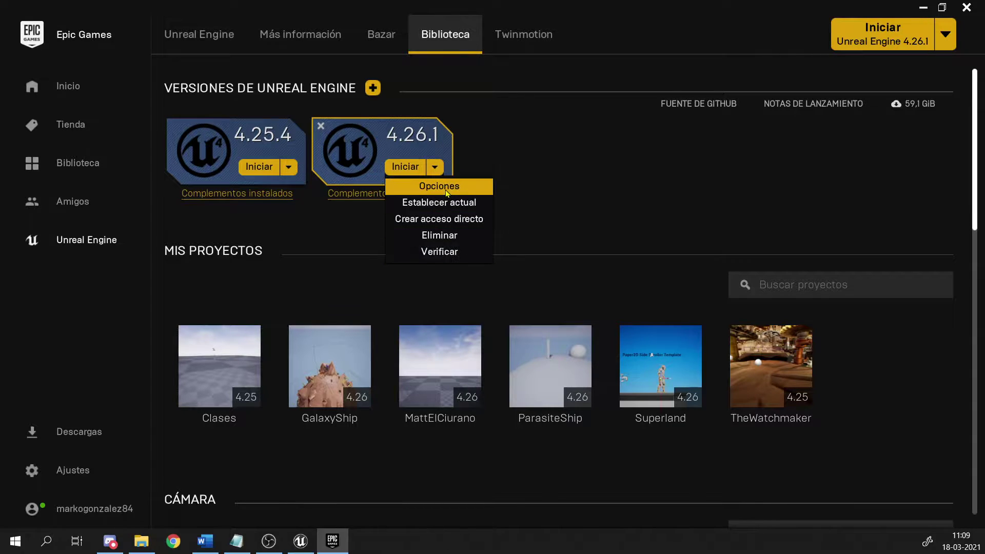
left_click(446, 191)
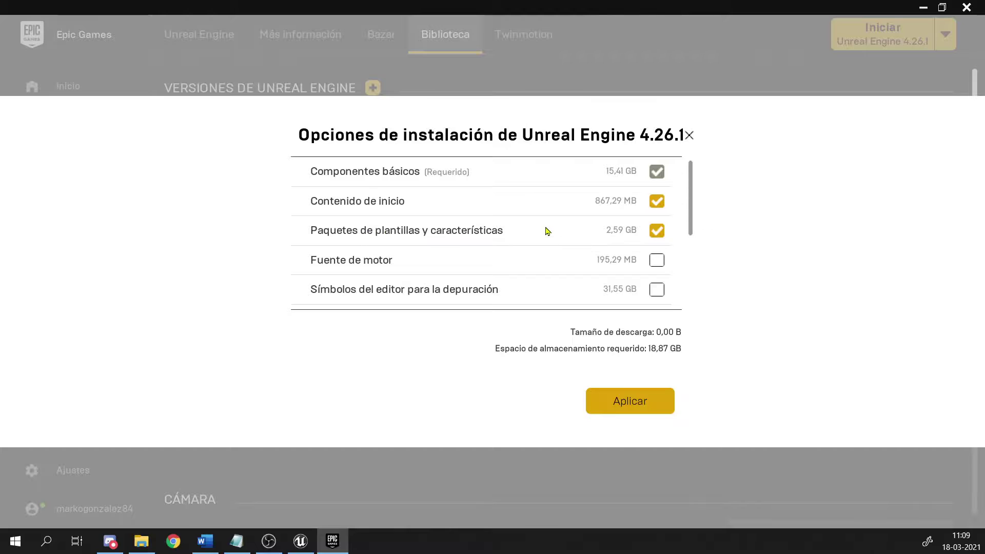
mouse_move(378, 238)
mouse_move(478, 233)
left_click(652, 402)
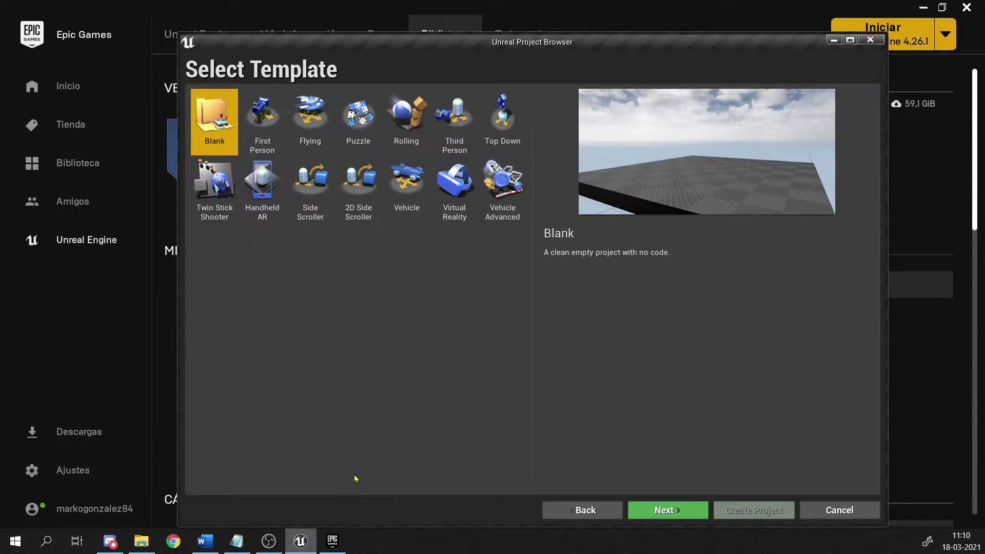
Preview the First Person, Top Down, 2D Side Scroller and Side Scroller project templates.
left_click(277, 128)
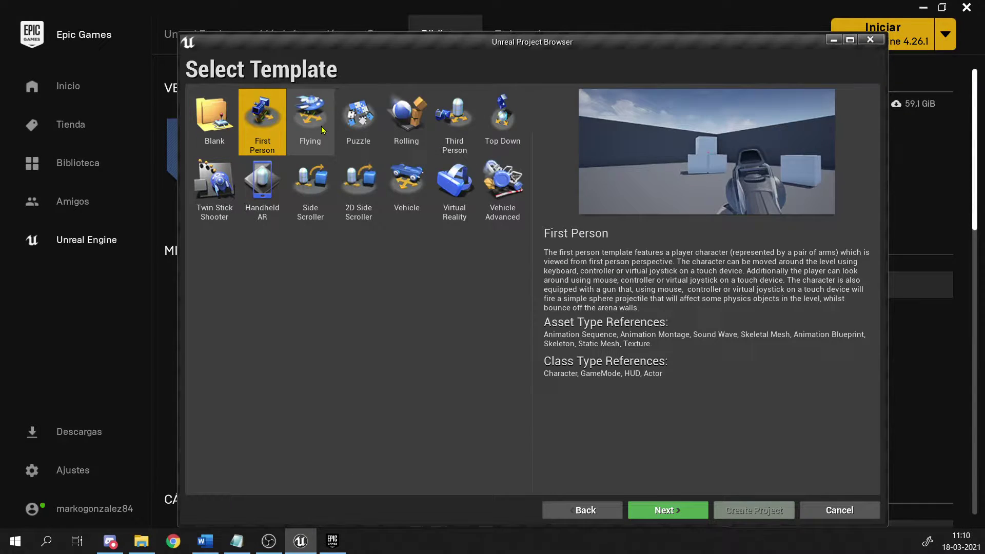
left_click(501, 122)
left_click(359, 200)
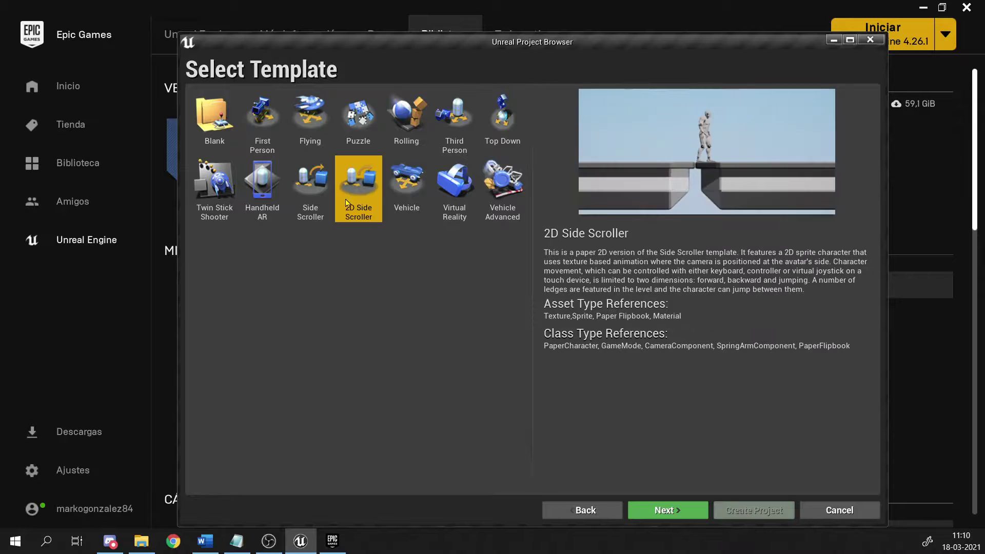
left_click(315, 194)
left_click(362, 197)
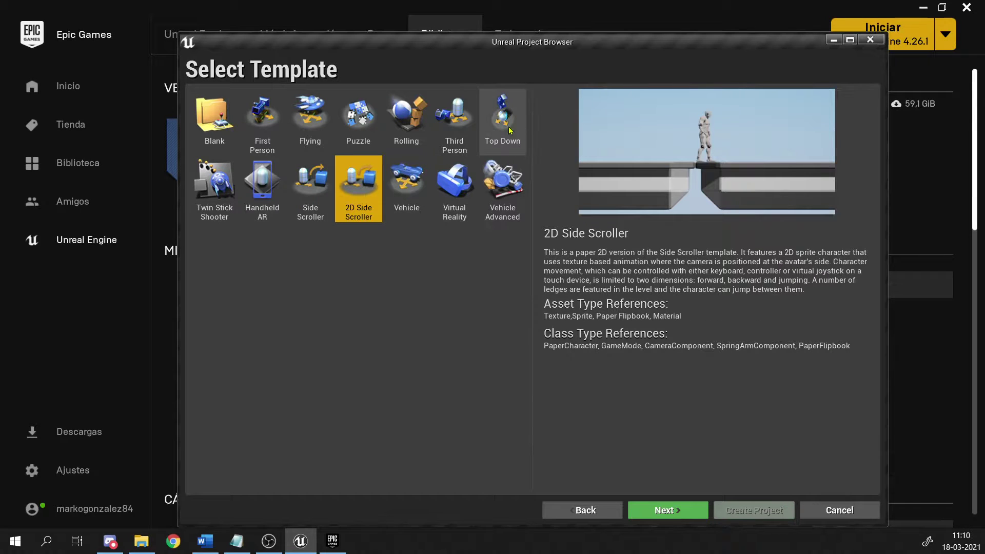
left_click(316, 192)
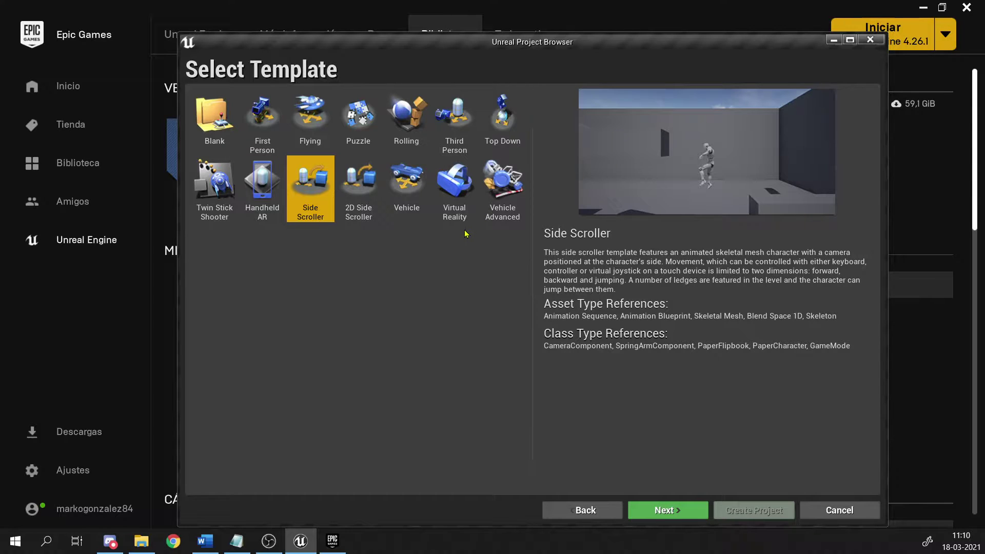
Preview the Top Down, Rolling and Vehicle templates, ending on Side Scroller.
left_click(498, 128)
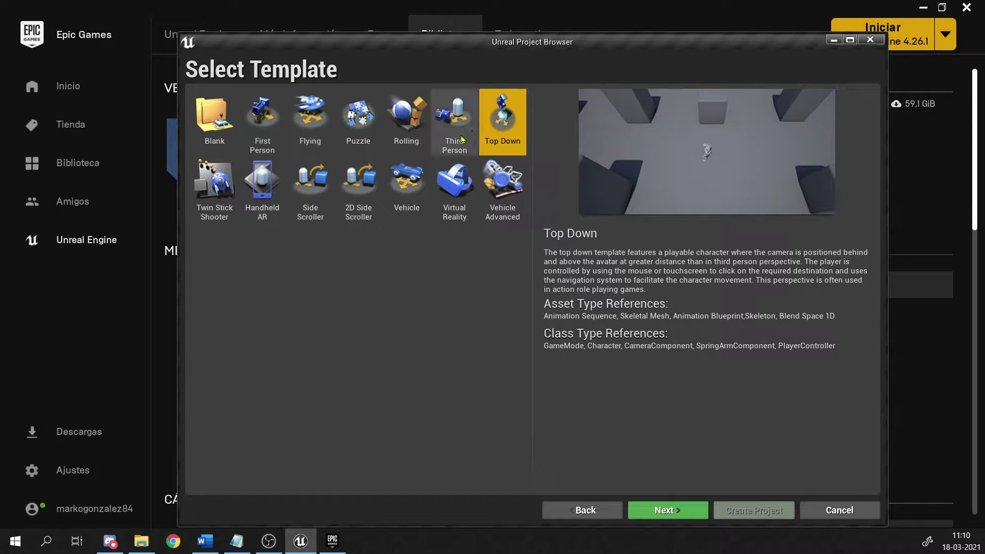
left_click(407, 123)
left_click(406, 187)
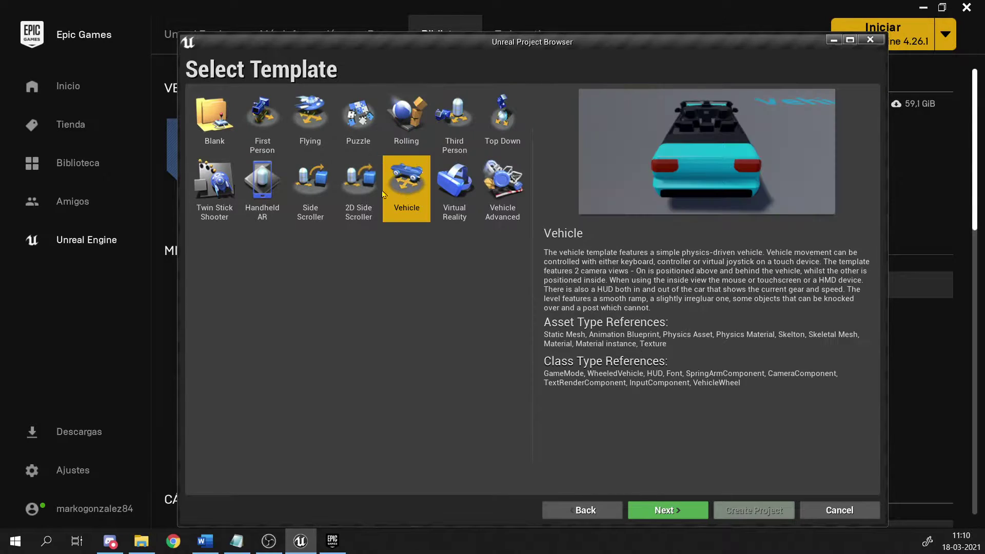
left_click(339, 197)
left_click(331, 199)
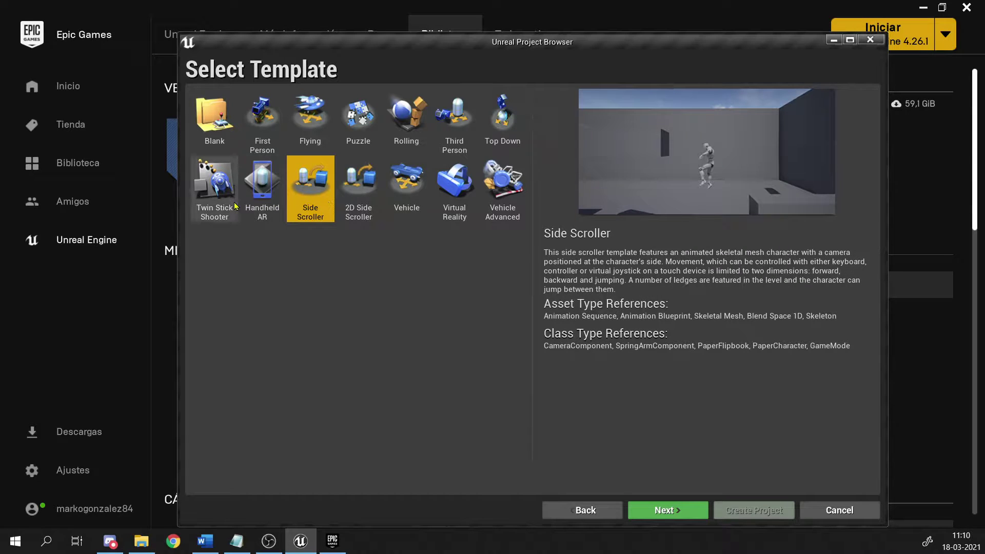
Look through the First Person, Flying, Puzzle and Rolling templates.
left_click(262, 133)
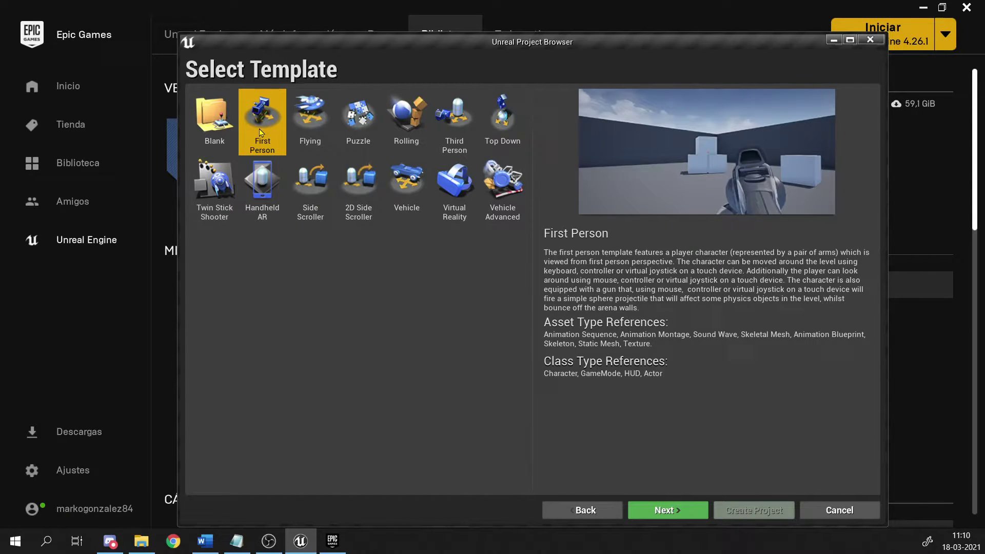
left_click(310, 133)
left_click(359, 129)
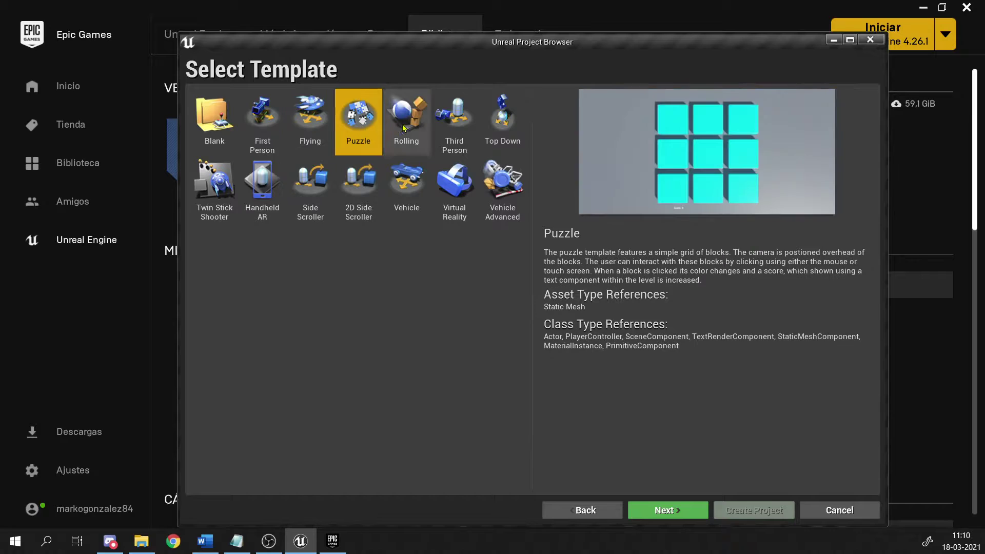
left_click(405, 130)
Create a Blueprint project named MyProject from the Third Person template, keeping the default project settings.
left_click(455, 128)
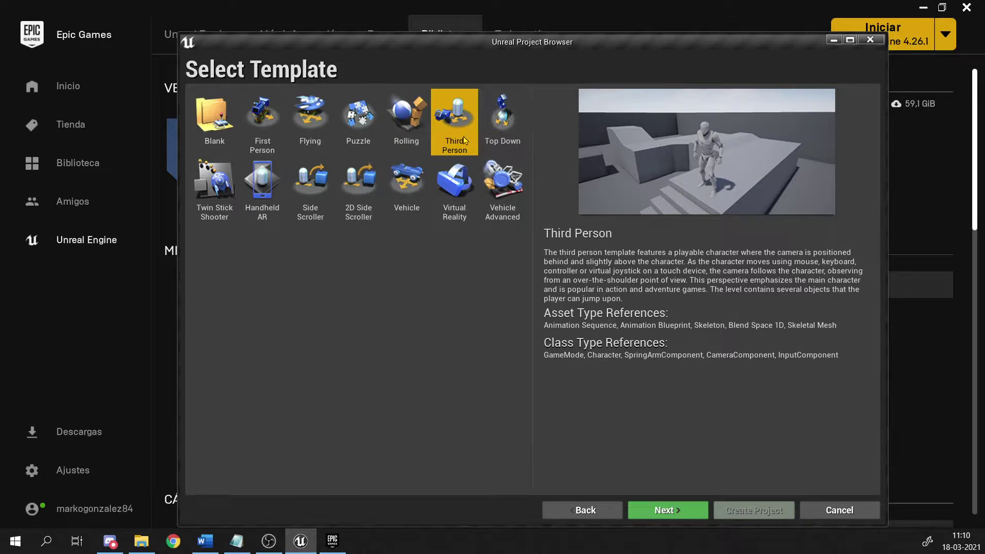
left_click(667, 512)
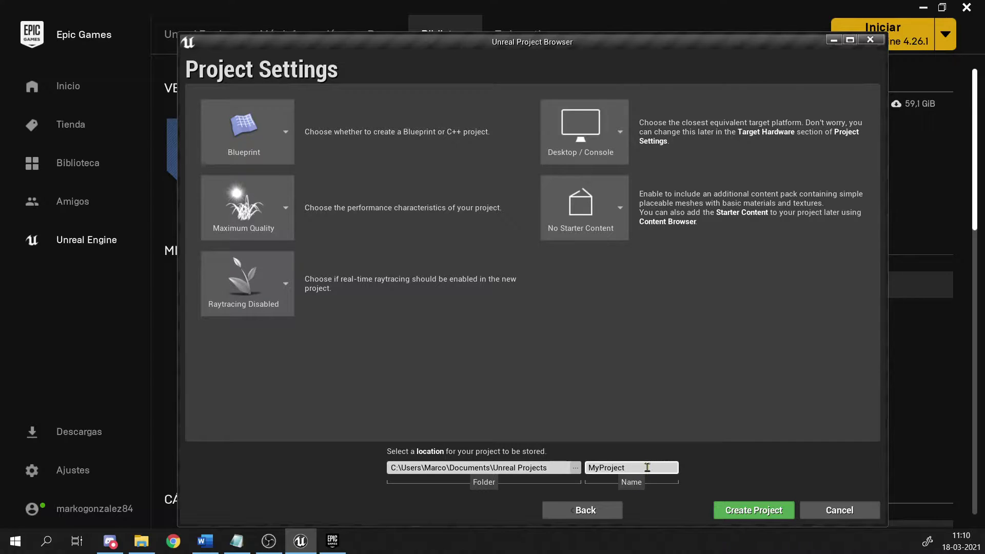
left_click(746, 511)
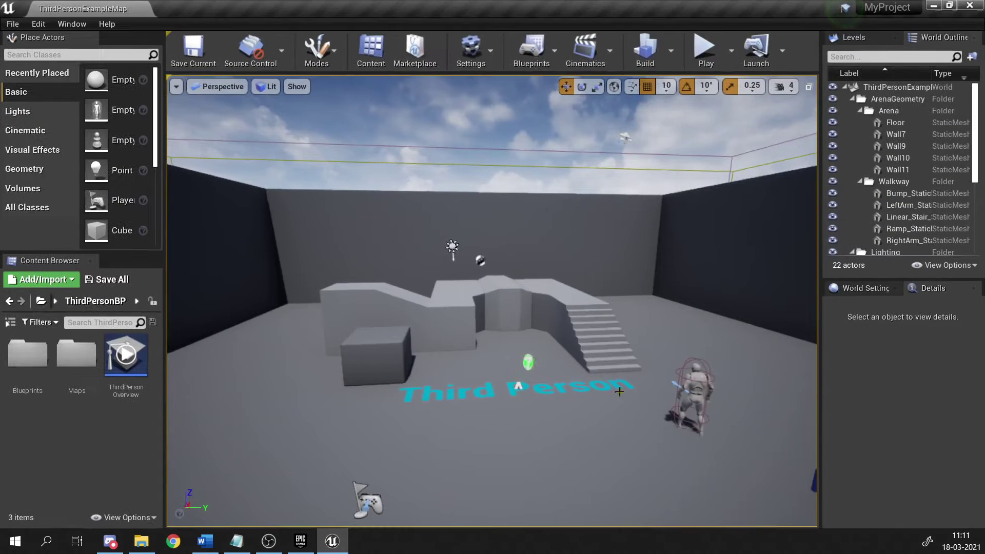
Play-test the Third Person level, running and jumping the character around the ramps, stairs and walkway, and stop the session.
left_click(705, 47)
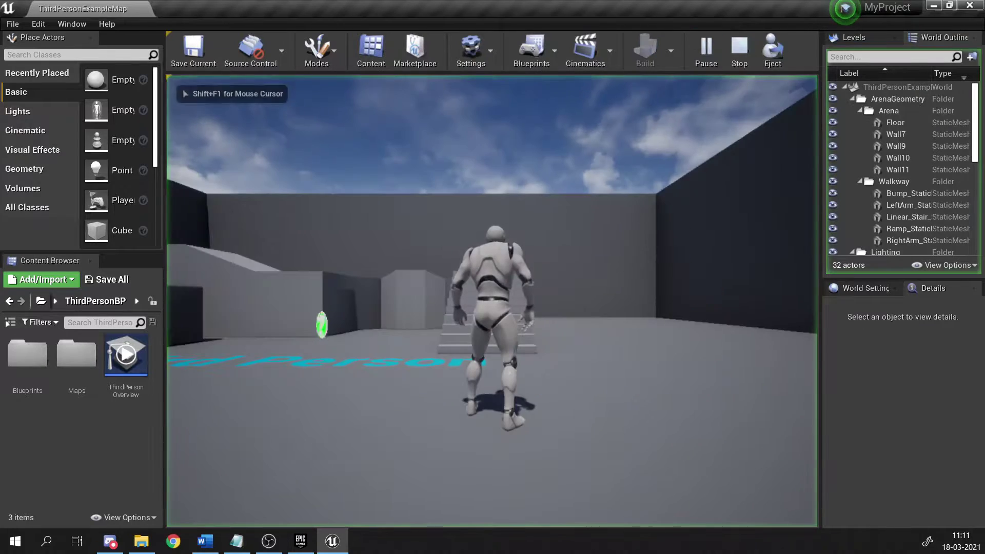
key("w")
key("space")
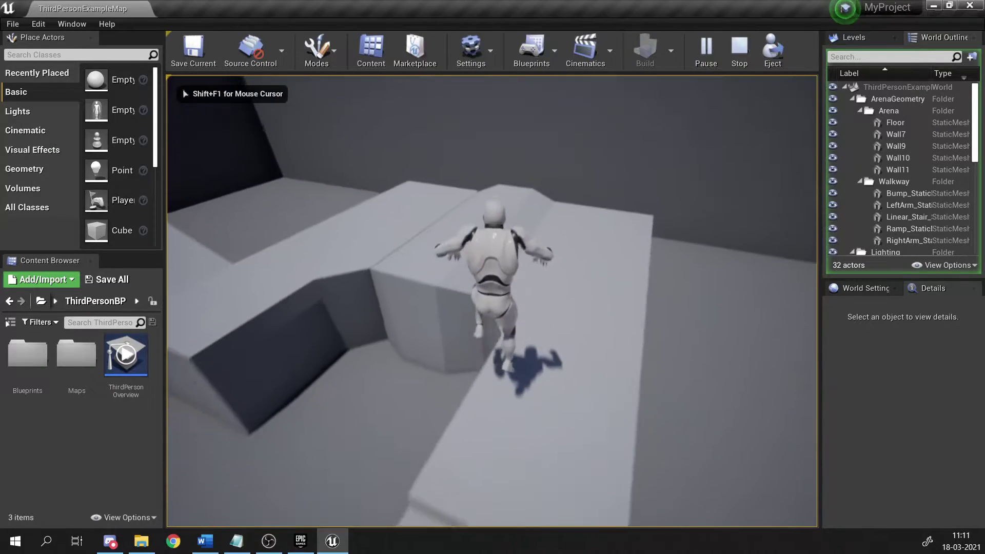
key("w")
key("space")
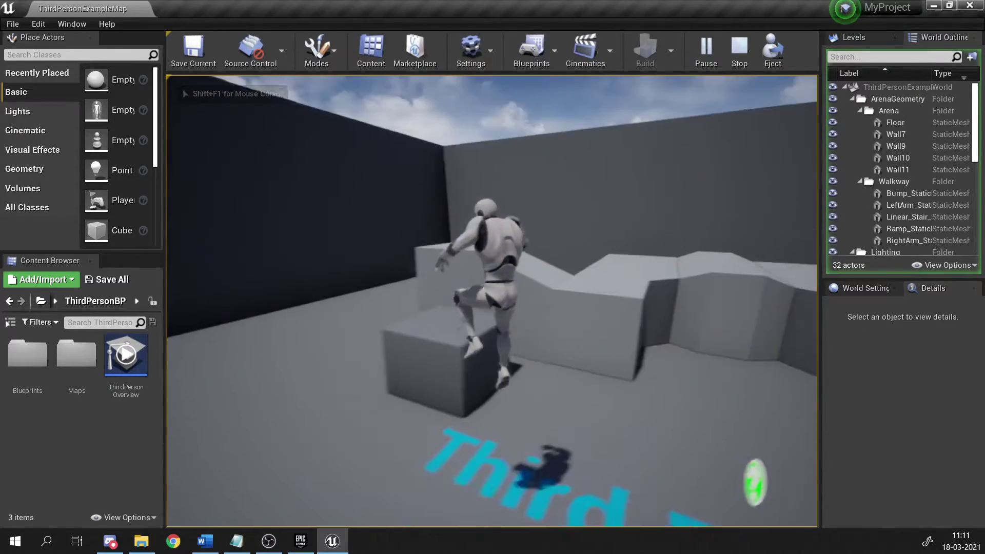
key("w")
key("space")
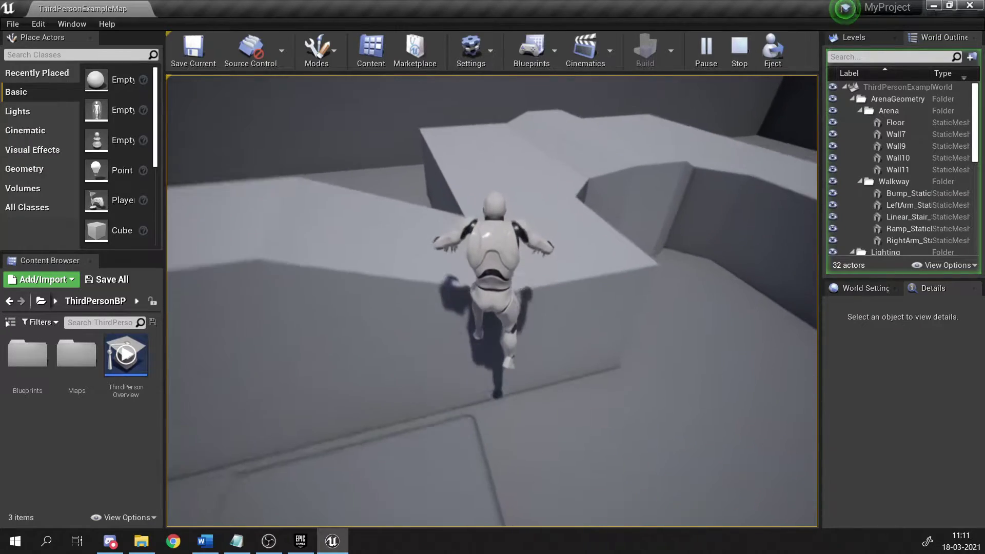
key("w")
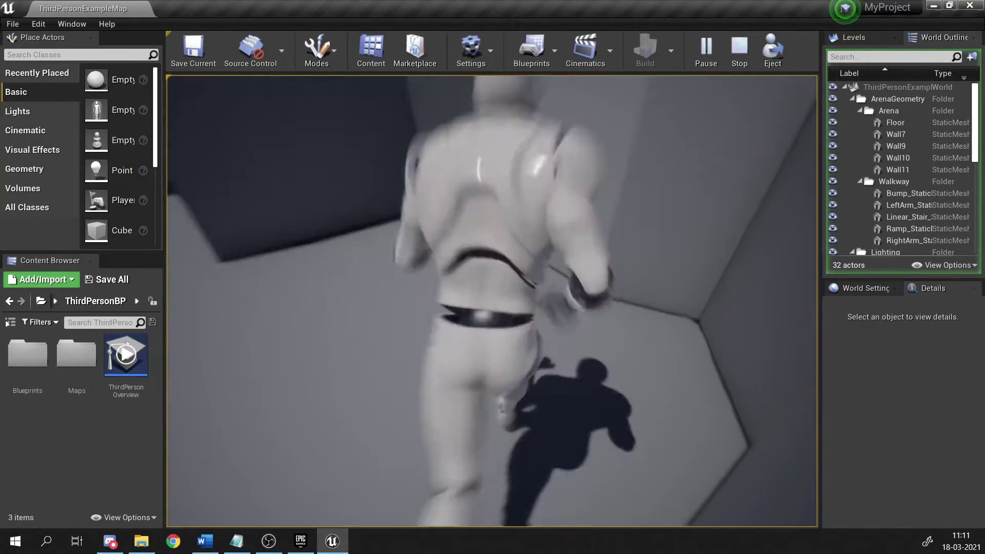
key("w")
key("space")
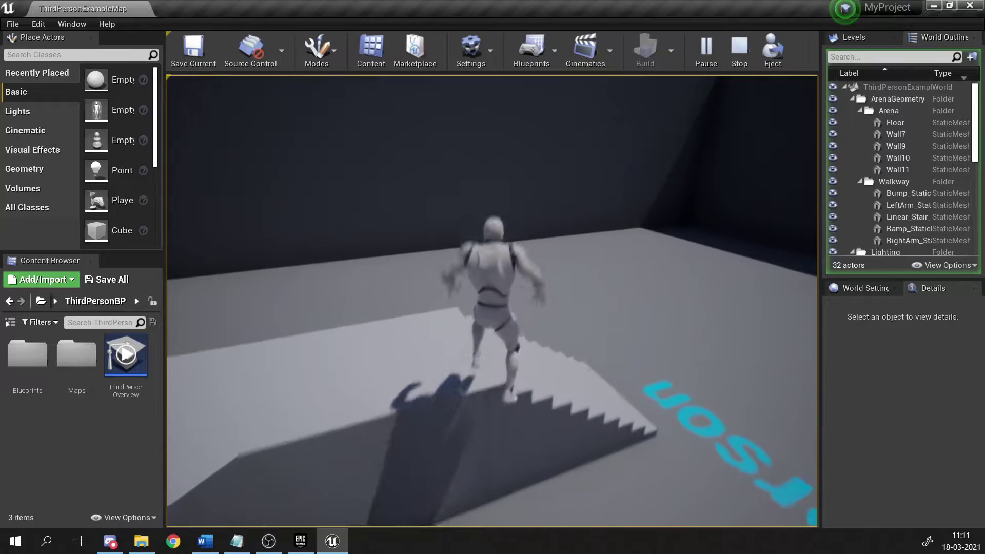
key("w")
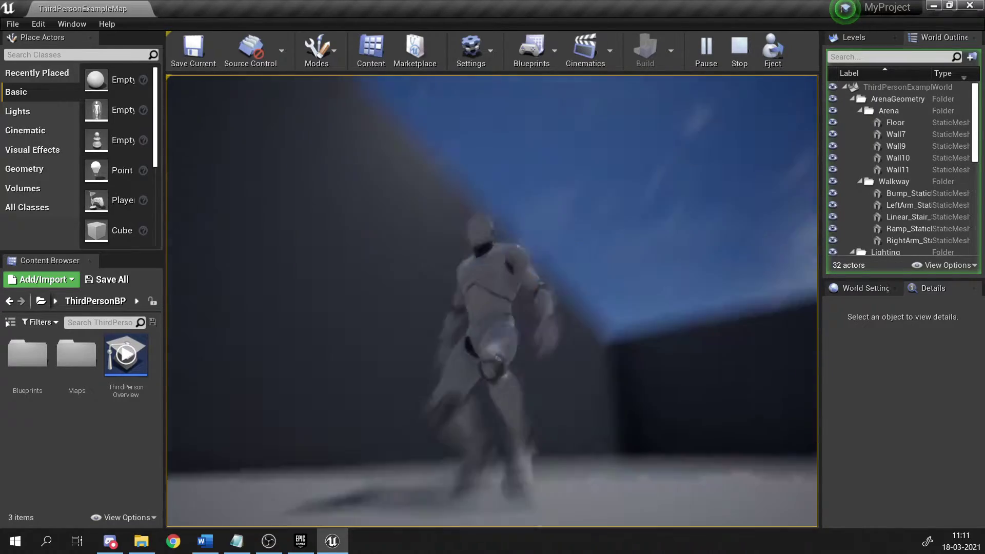
key("w")
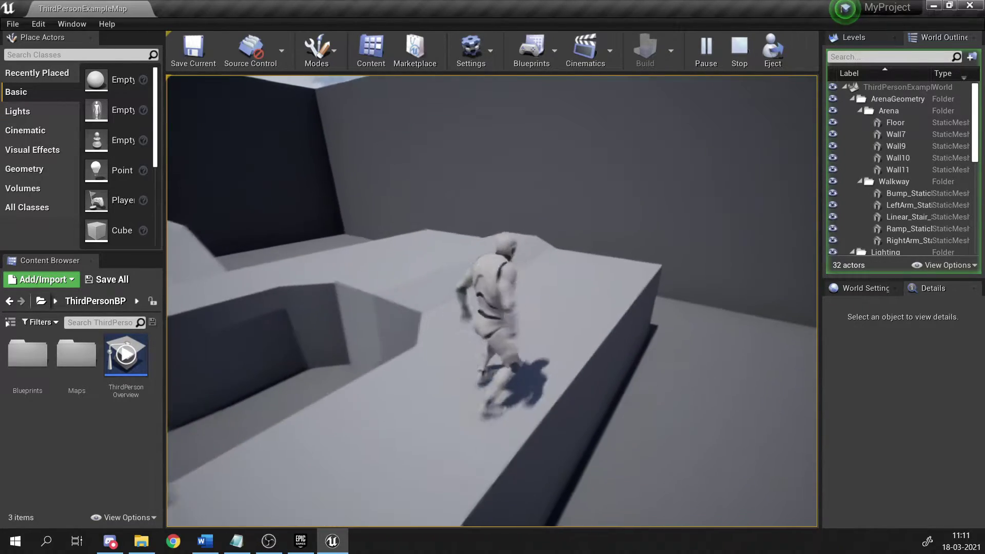
key("w")
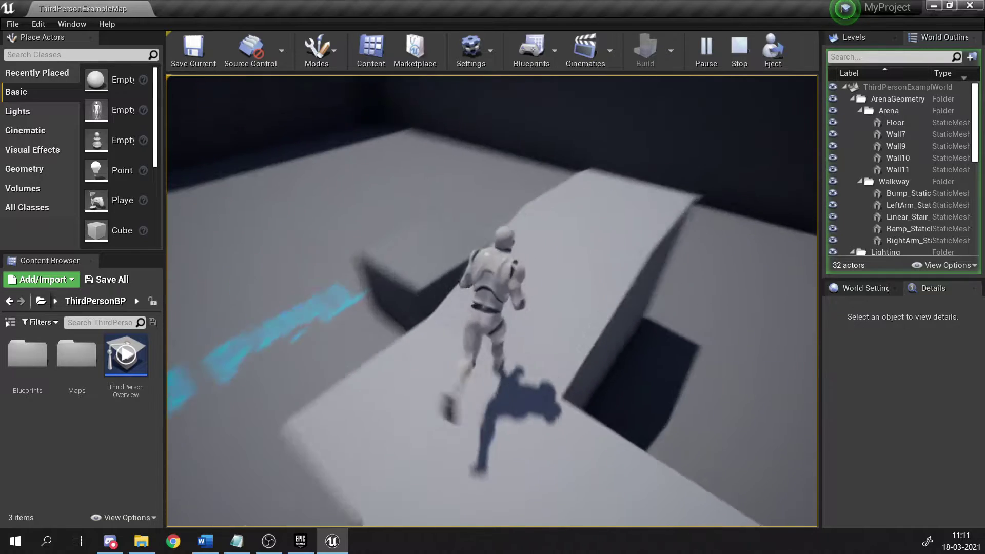
key("Escape")
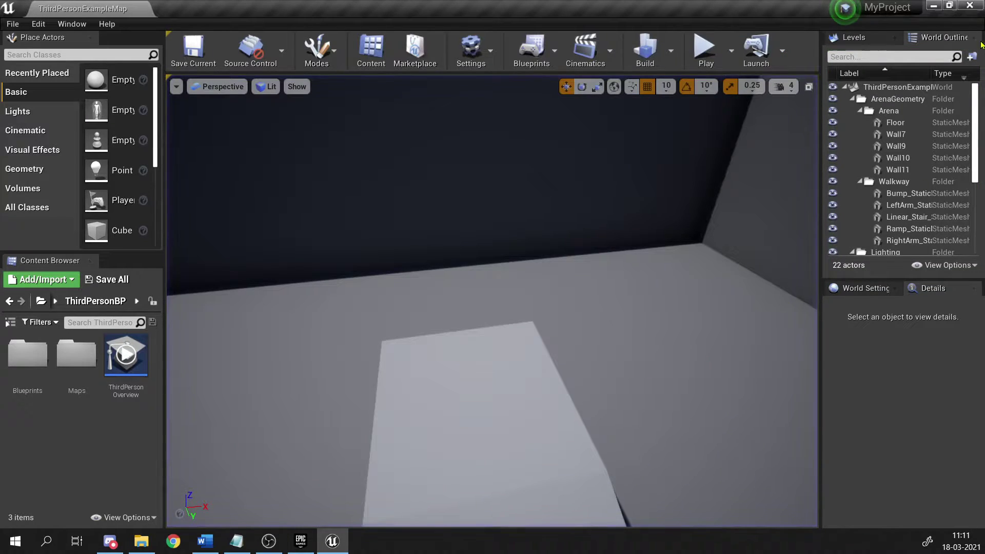
Close the MyProject editor and relaunch Unreal Engine 4.26.1, proceeding to the Games template selection.
left_click(977, 5)
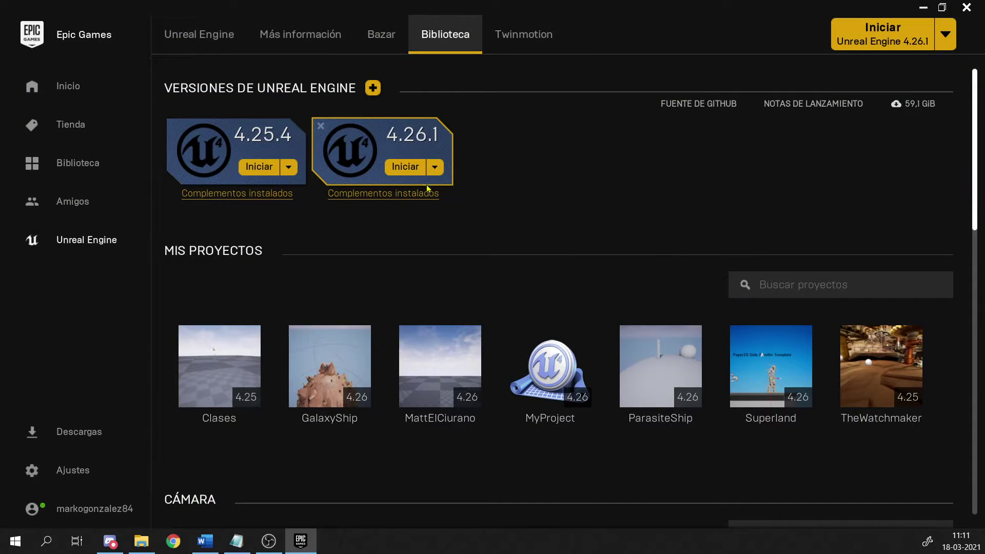
left_click(412, 168)
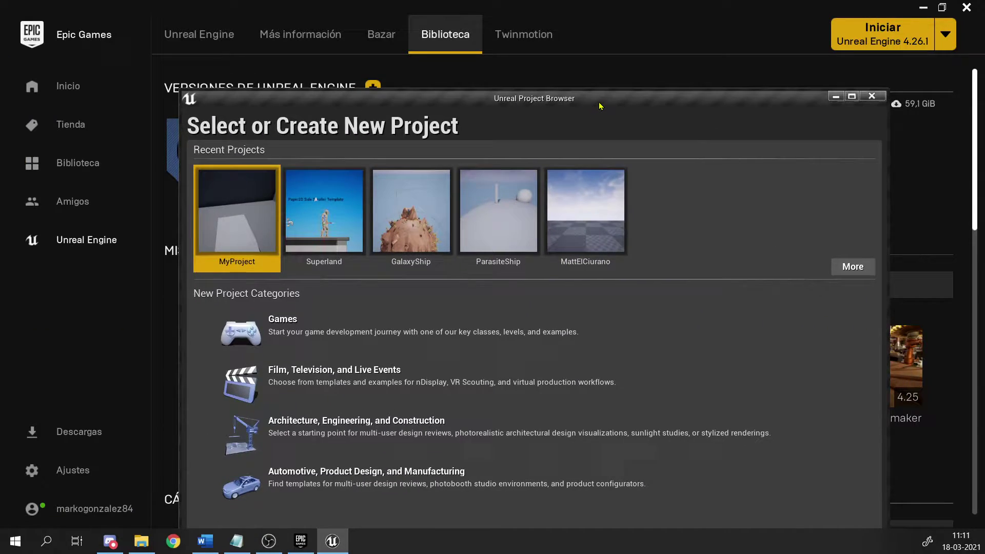
double_click(600, 106)
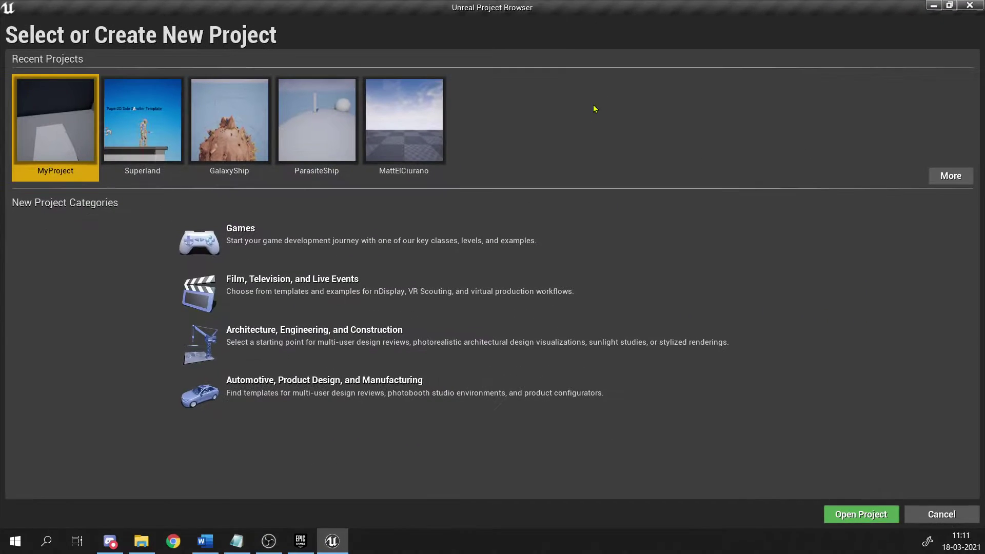
left_click(395, 248)
left_click(779, 514)
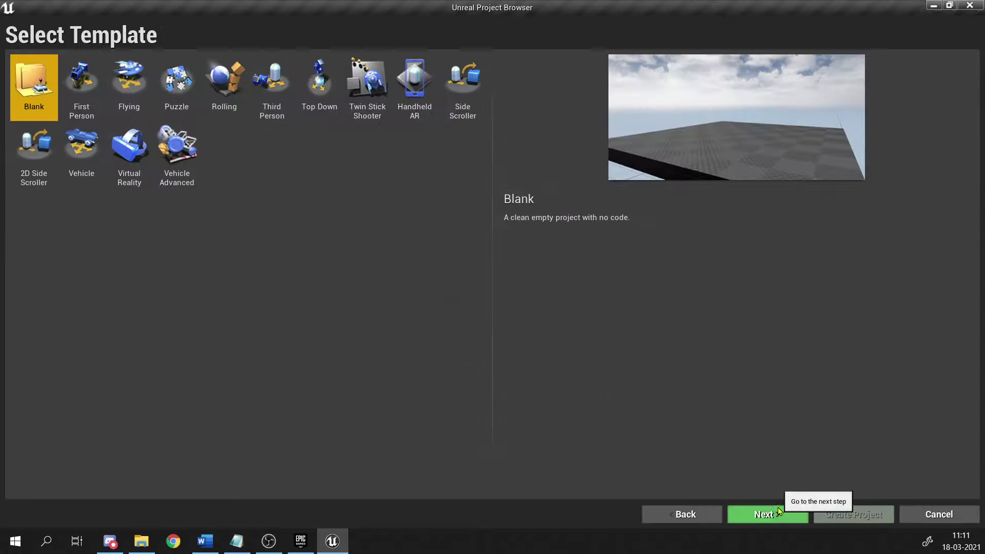
Review the descriptions of the First Person, Flying and Puzzle templates one after another.
left_click(88, 88)
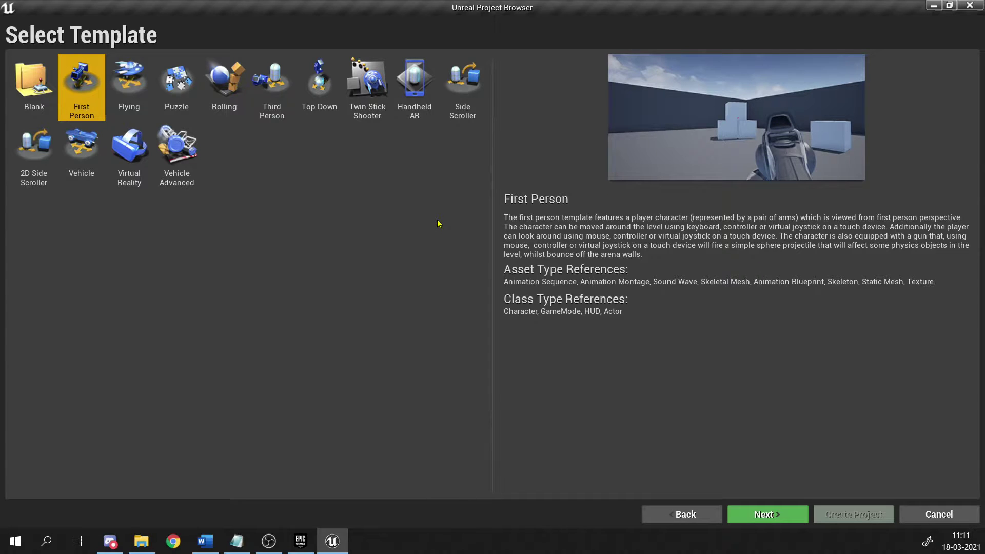
left_click(128, 85)
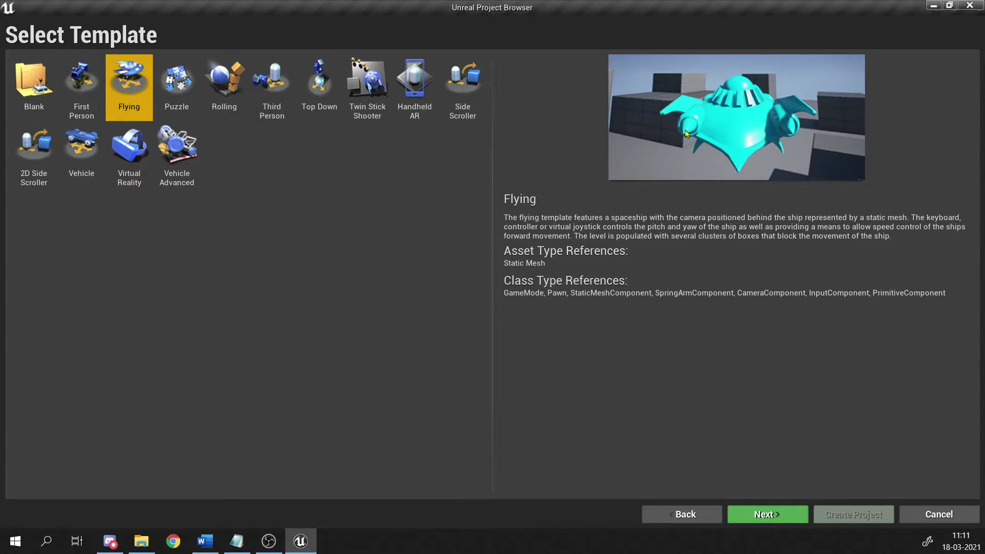
left_click(186, 85)
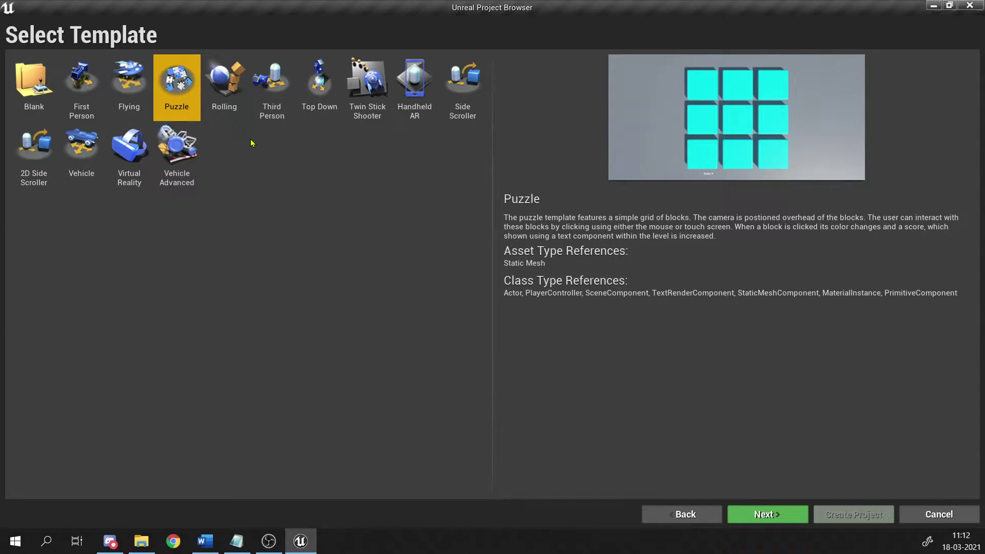
Review the descriptions of the Rolling, Third Person, Top Down and Twin Stick Shooter templates, comparing the last with Flying.
left_click(232, 86)
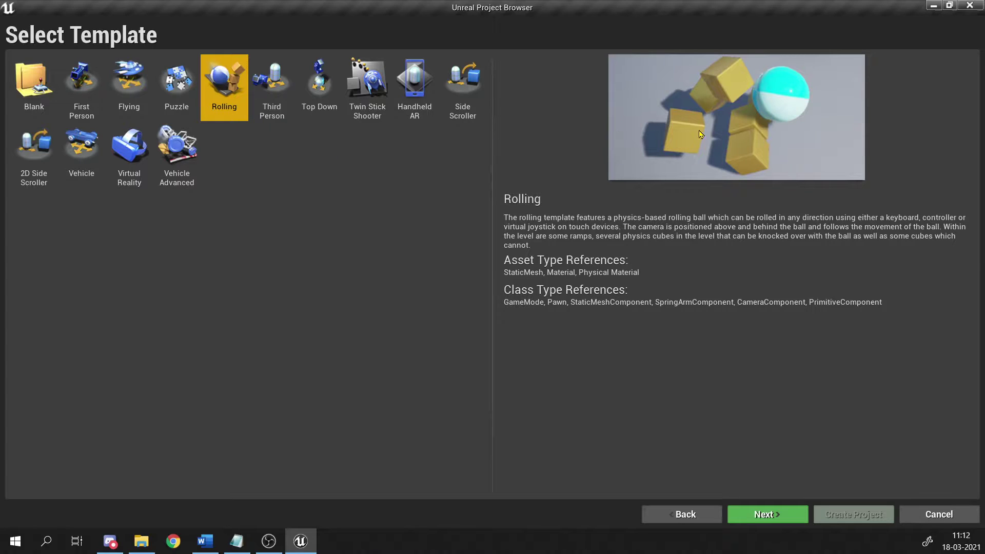
left_click(270, 95)
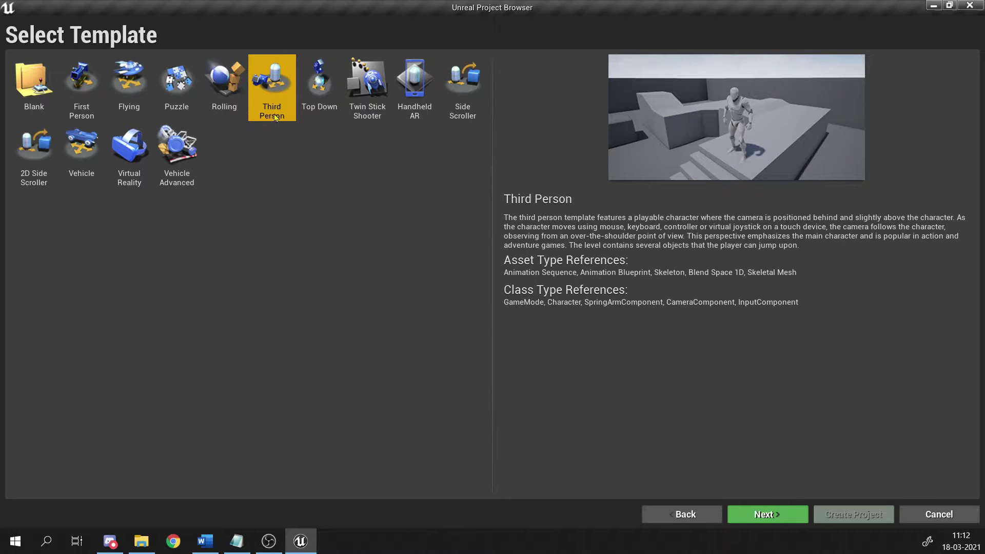
left_click(319, 88)
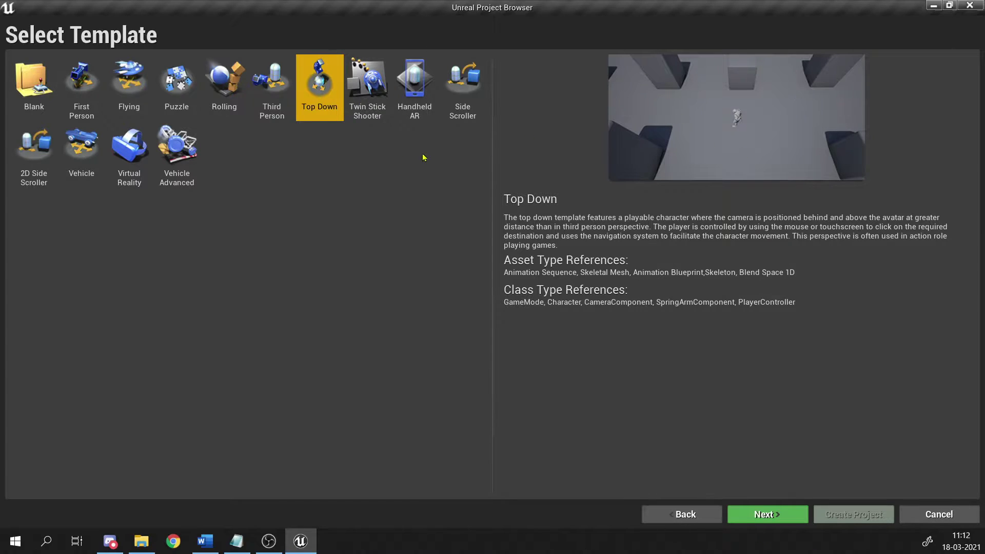
left_click(383, 88)
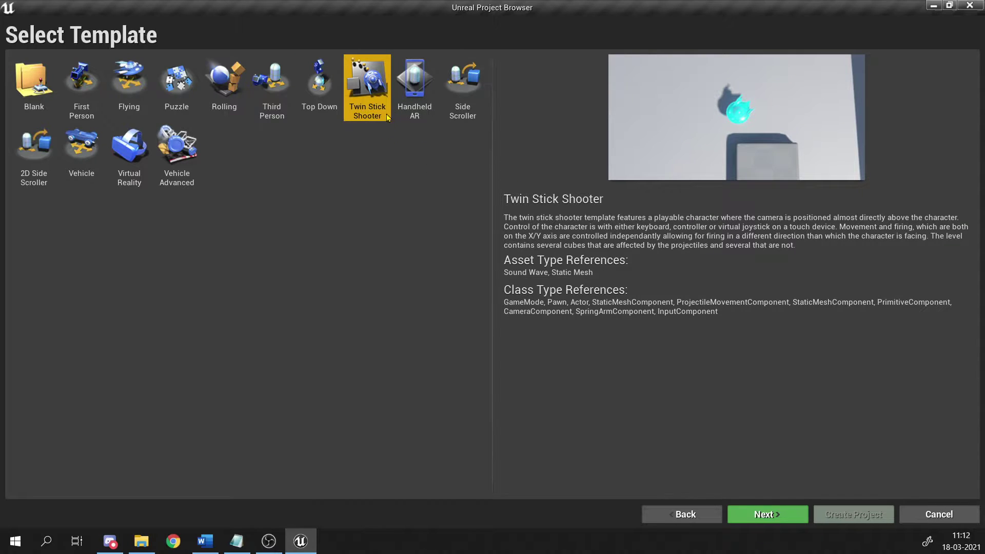
left_click(134, 103)
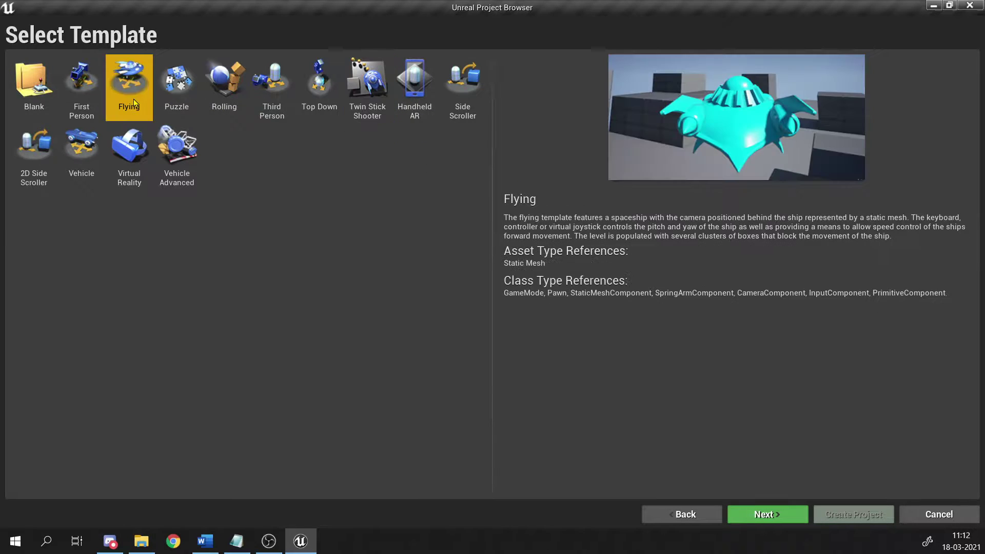
left_click(381, 106)
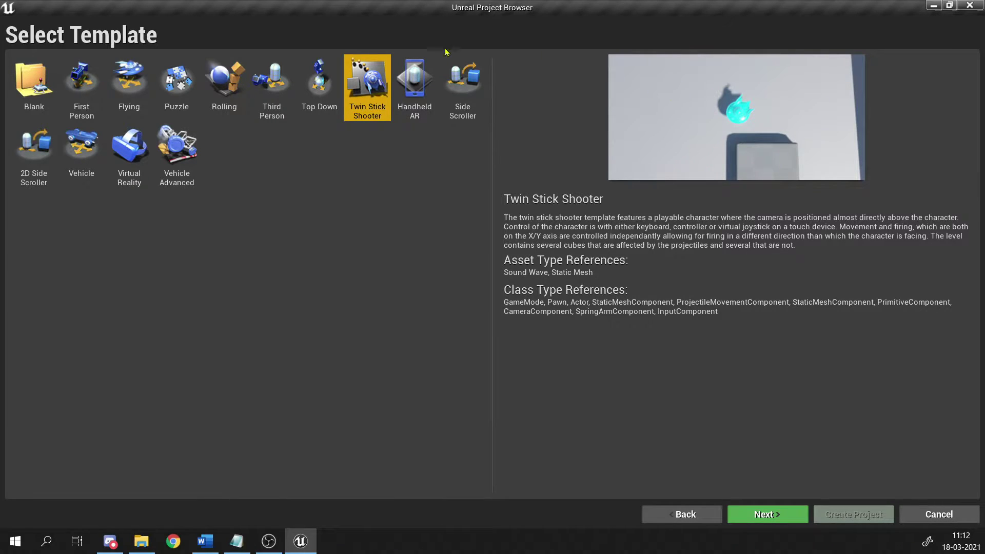
Review the Handheld AR template and compare the Side Scroller template with its 2D Side Scroller version.
left_click(436, 105)
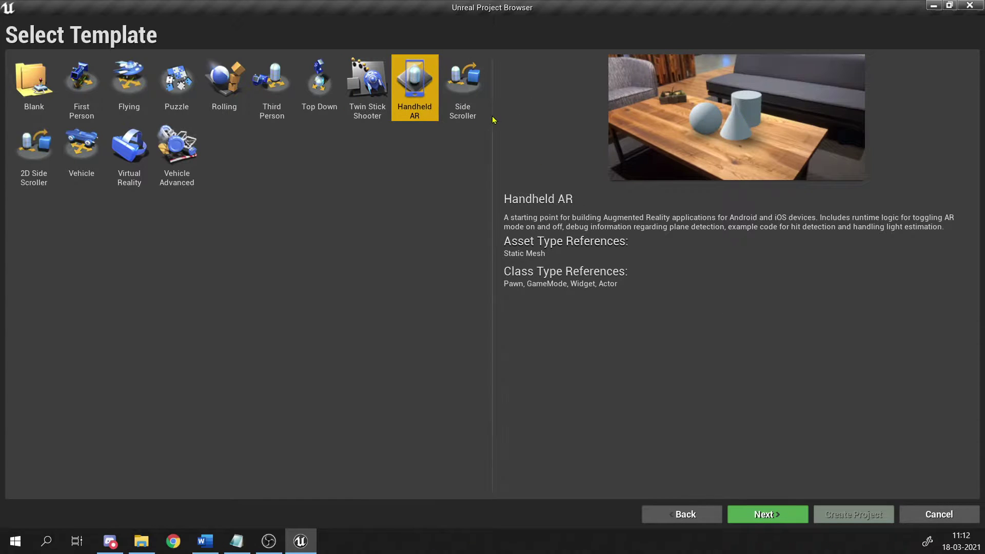
left_click(471, 90)
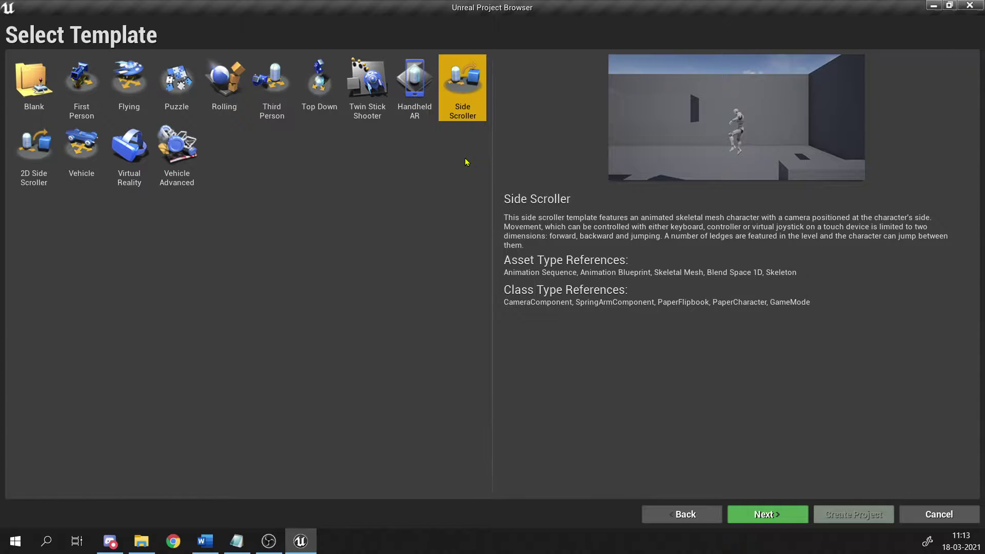
left_click(35, 141)
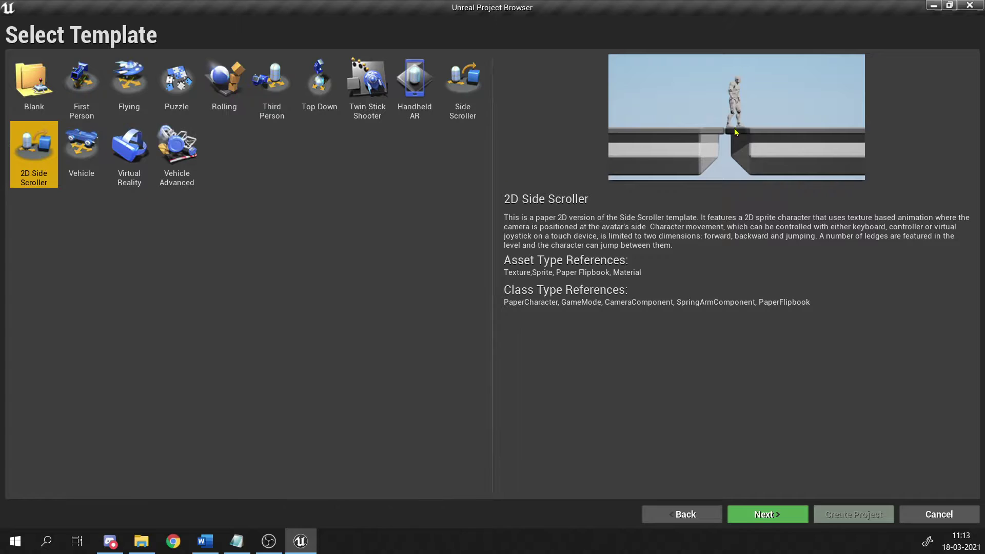
left_click(462, 84)
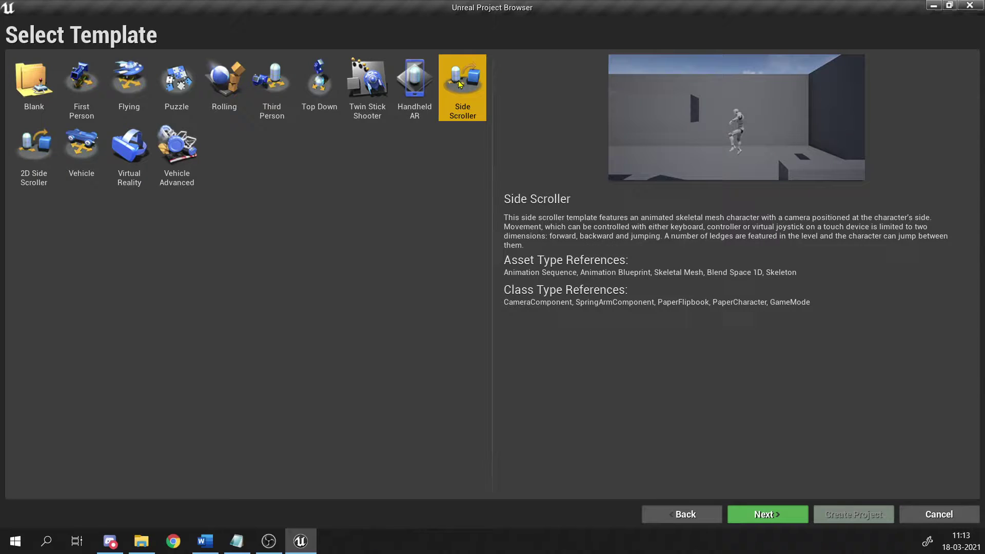
left_click(36, 153)
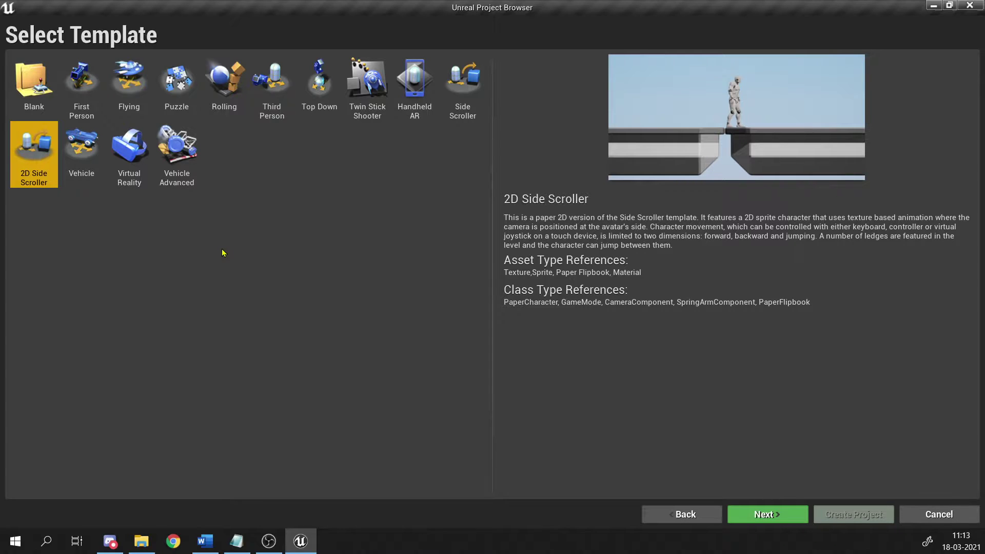
Compare the Vehicle and Vehicle Advanced templates and review the Virtual Reality template description.
left_click(82, 151)
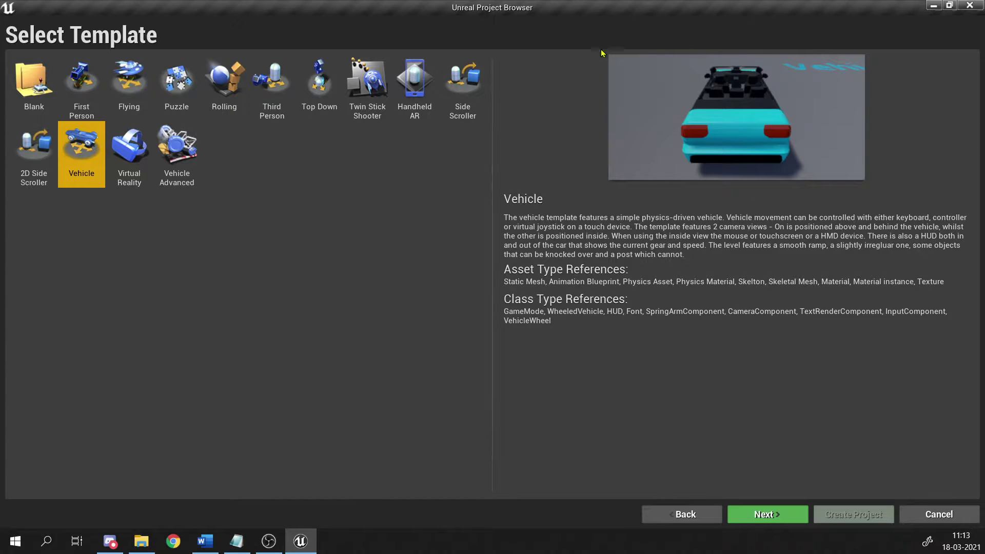
left_click(183, 159)
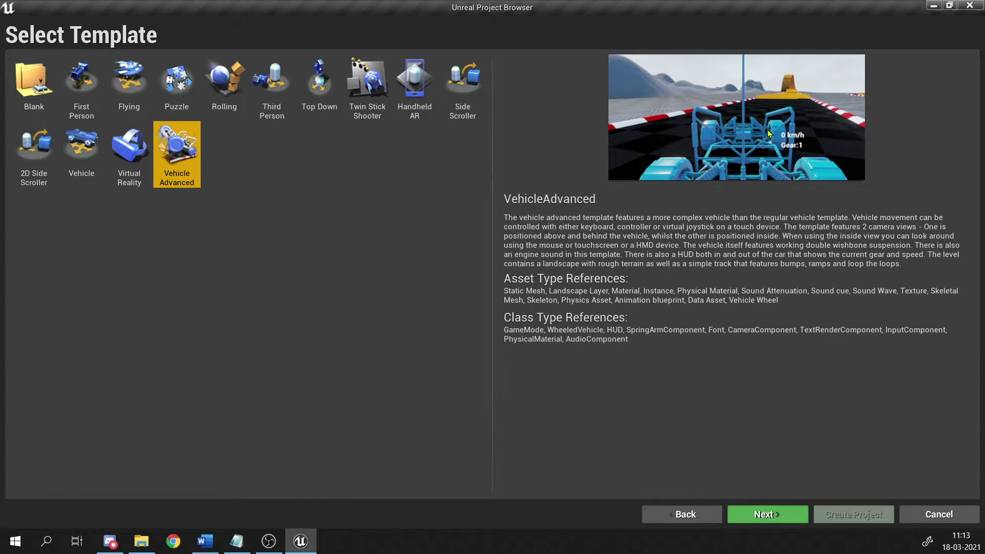
left_click(88, 156)
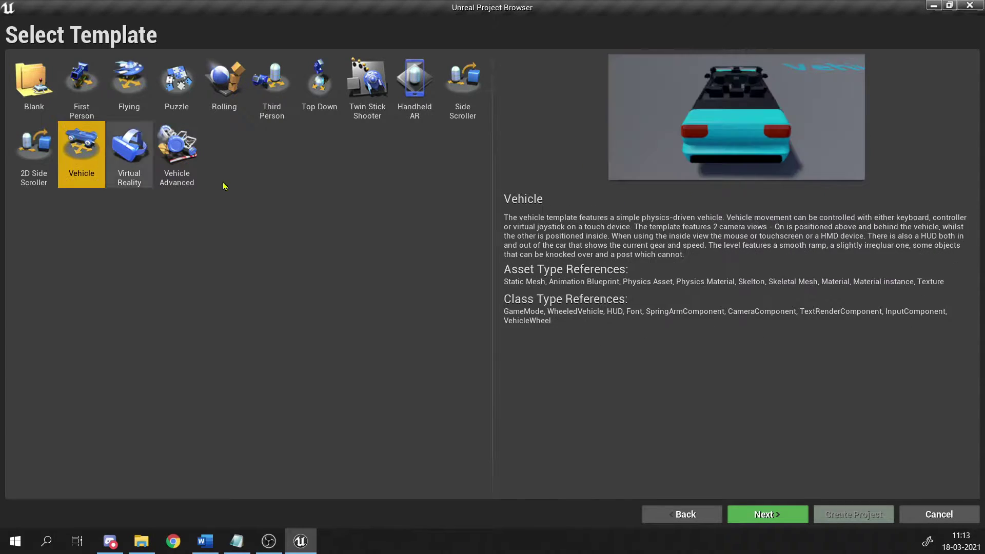
left_click(191, 156)
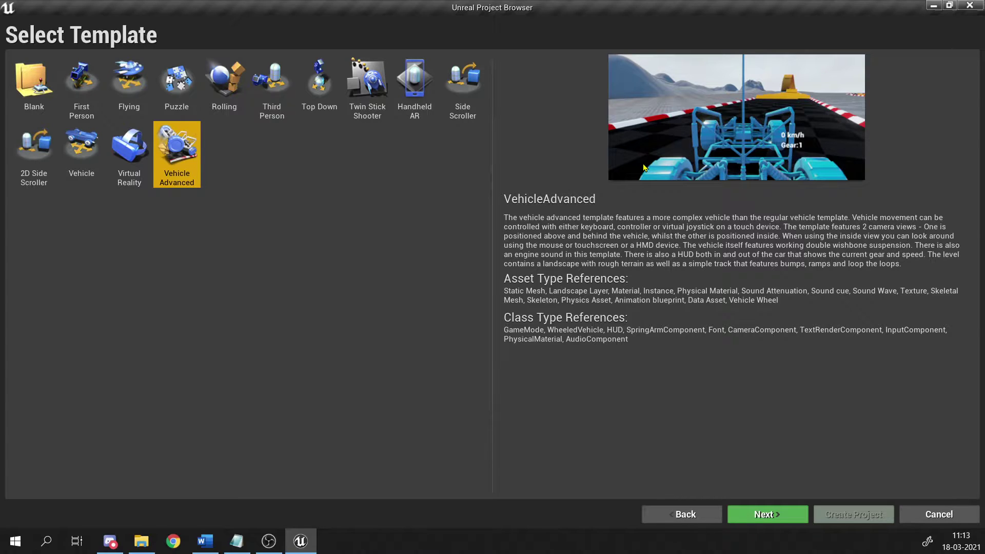
left_click(135, 146)
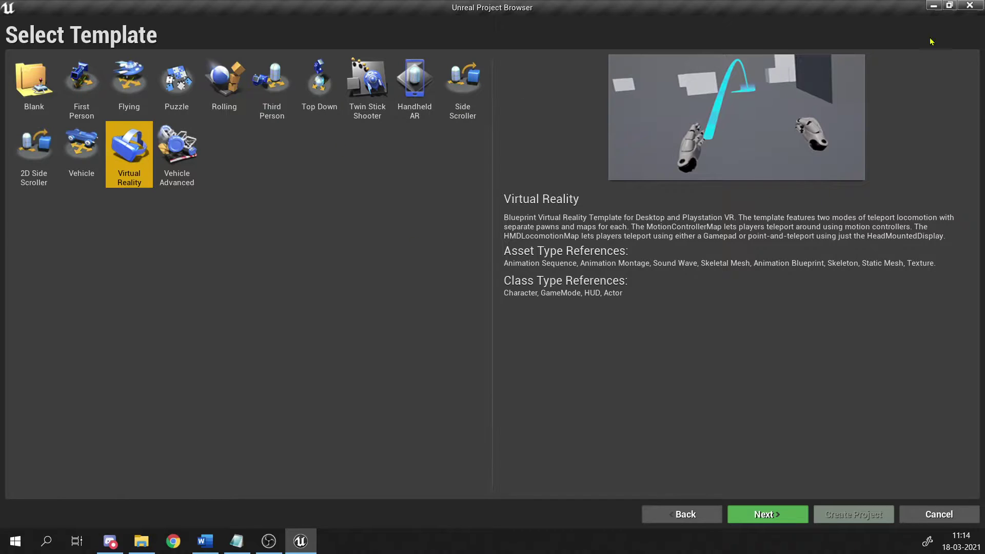
Select the Blank template and proceed to the project settings.
left_click(937, 522)
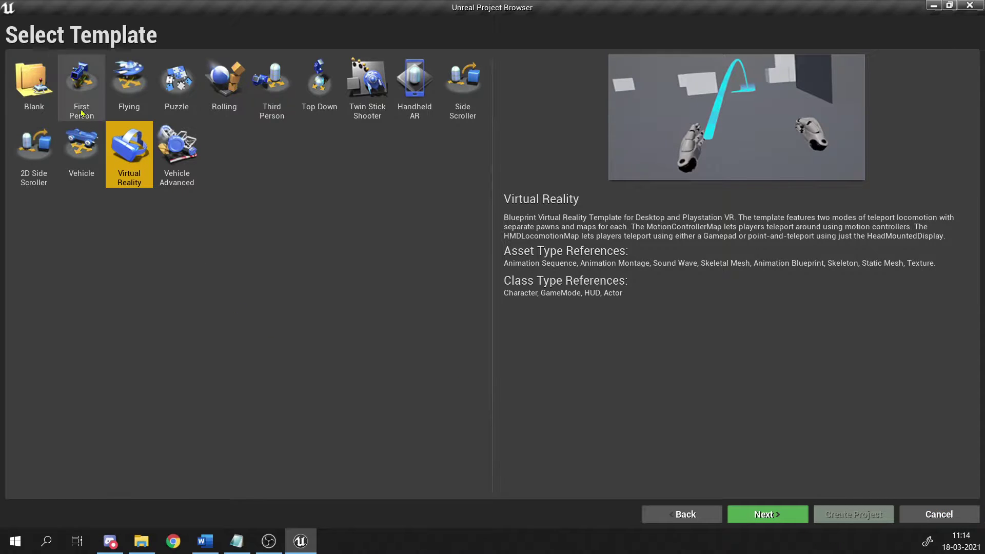
left_click(30, 77)
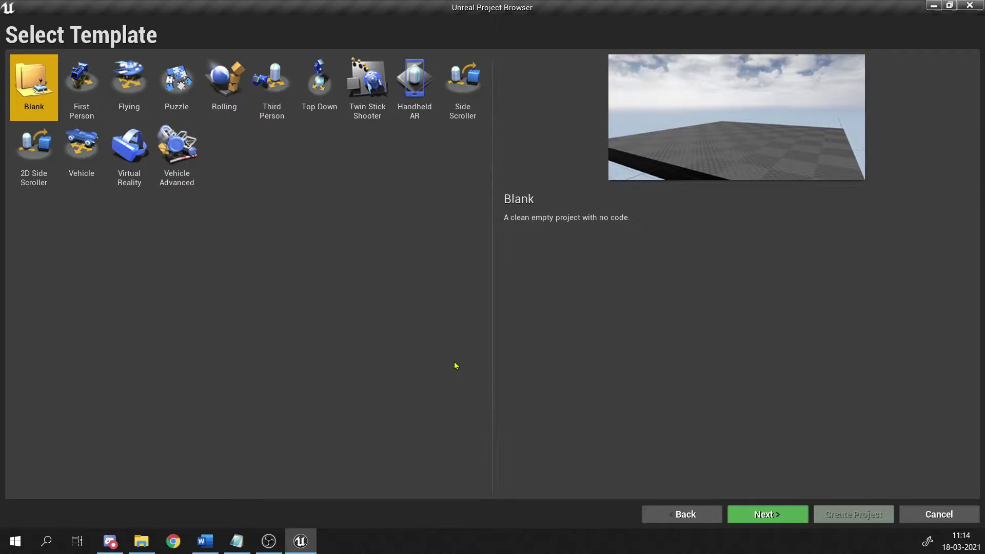
left_click(765, 515)
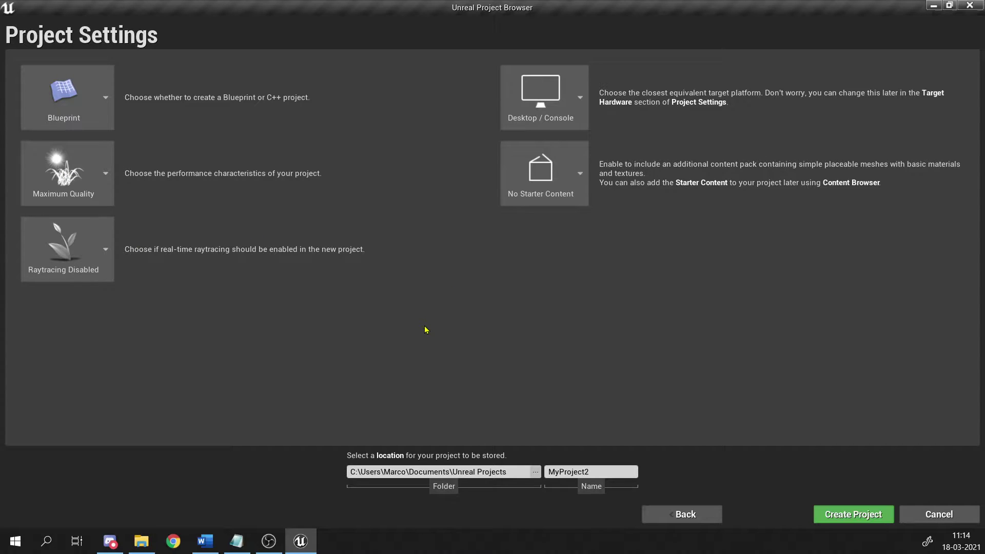
Look over the Blueprint and C++ choices and set the project type to C++.
left_click(102, 105)
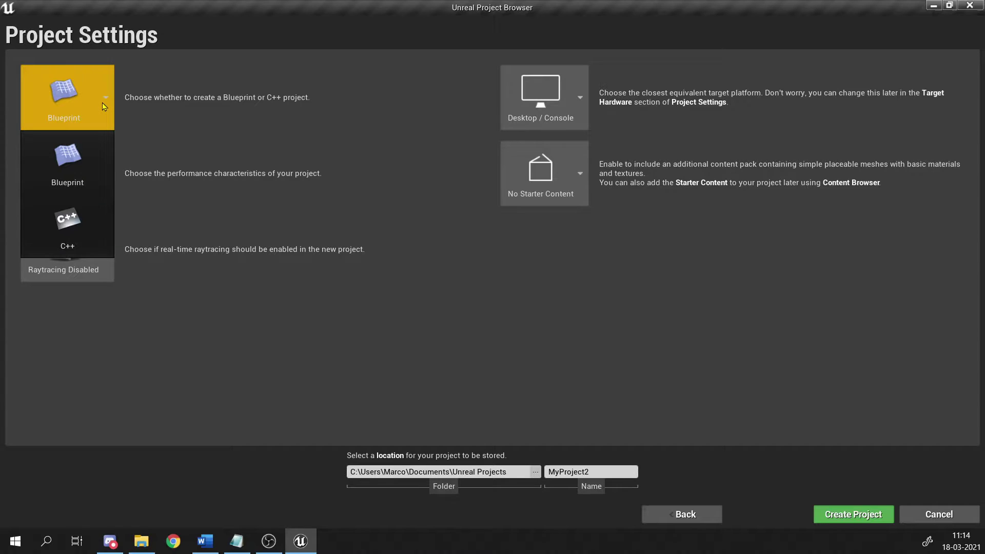
left_click(102, 106)
left_click(103, 105)
left_click(216, 359)
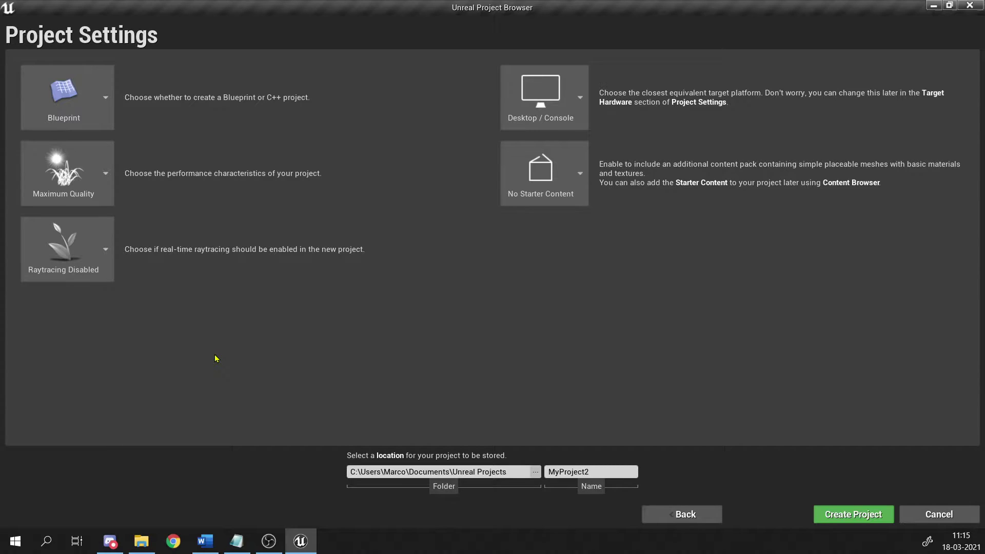
left_click(109, 119)
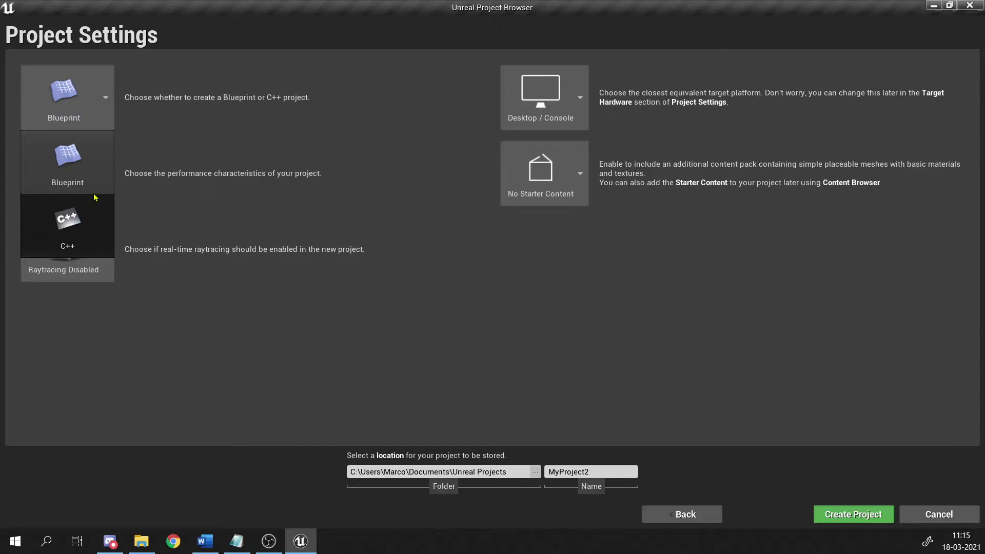
left_click(150, 96)
left_click(103, 98)
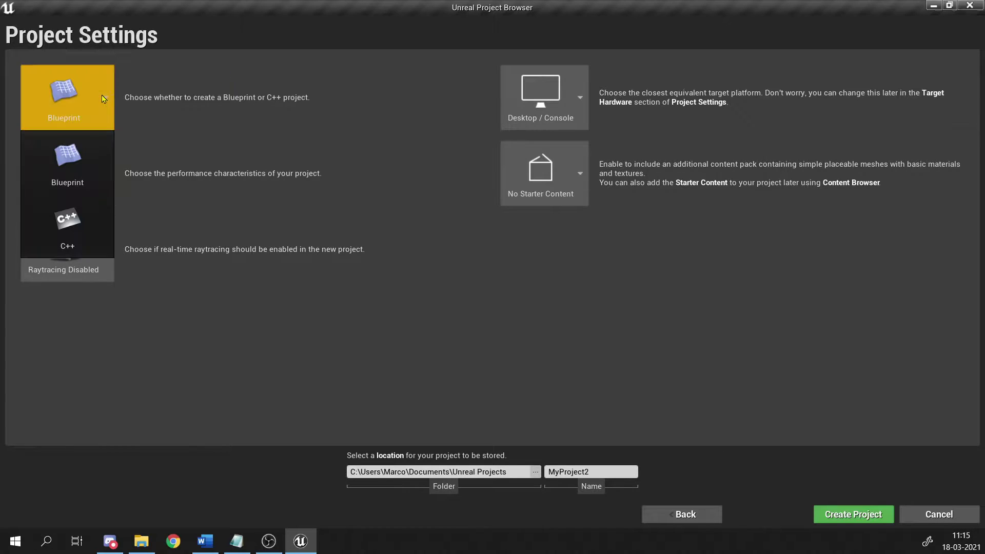
left_click(68, 228)
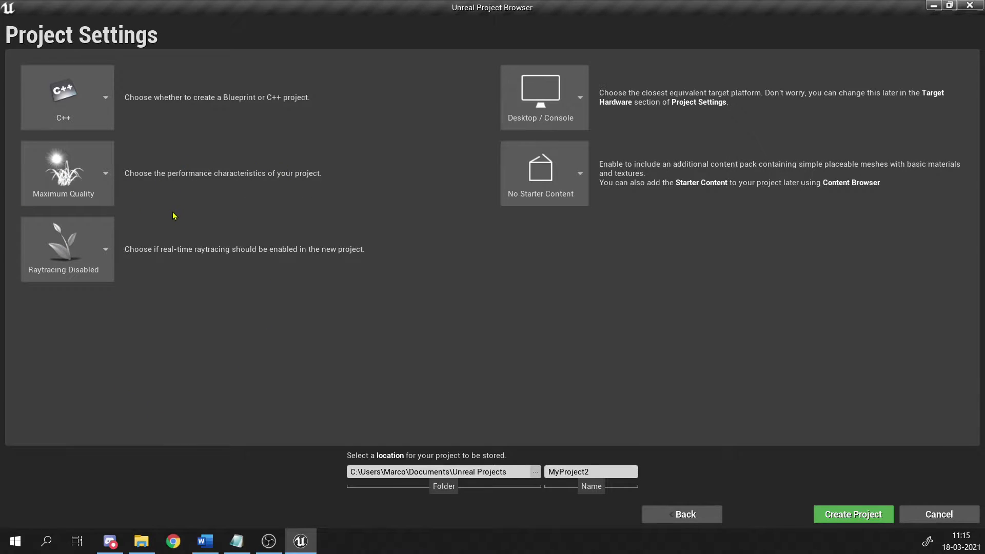
Look through the performance quality options and choose Raytracing Disabled for the project.
left_click(96, 203)
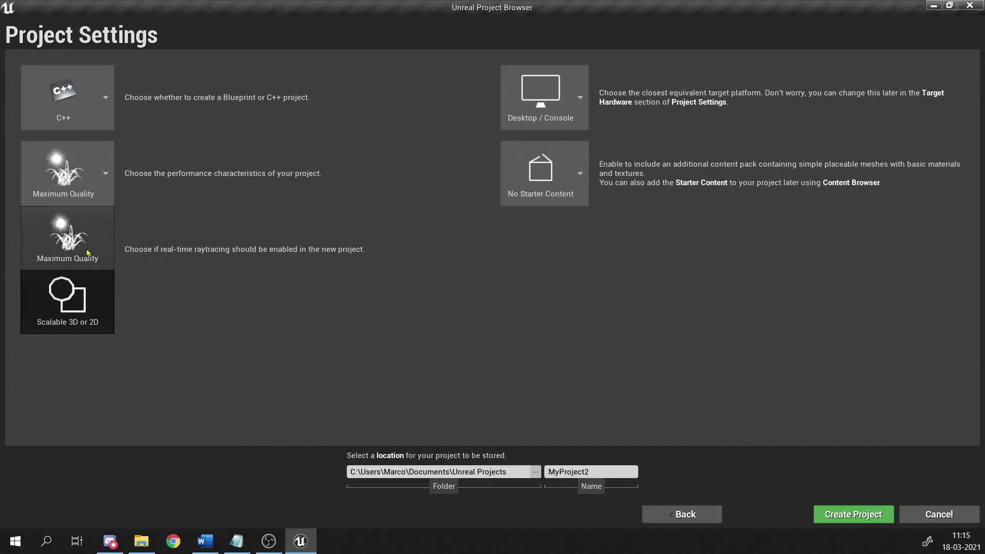
left_click(216, 350)
left_click(97, 173)
left_click(184, 295)
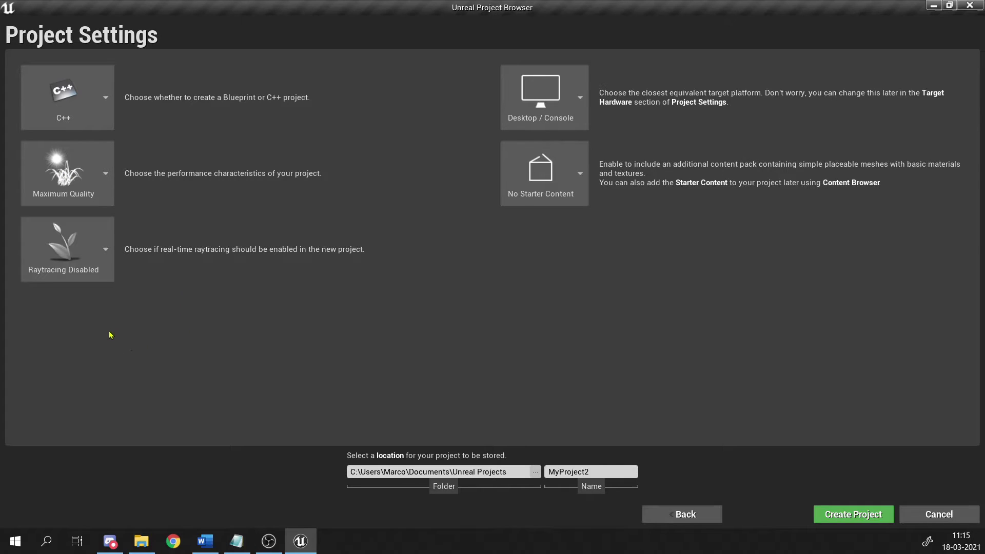
left_click(85, 267)
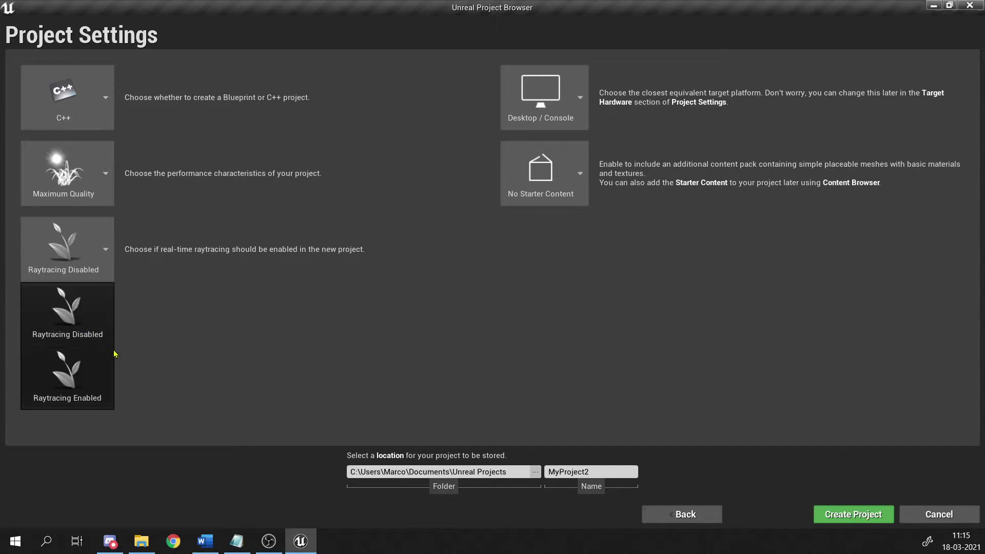
left_click(80, 316)
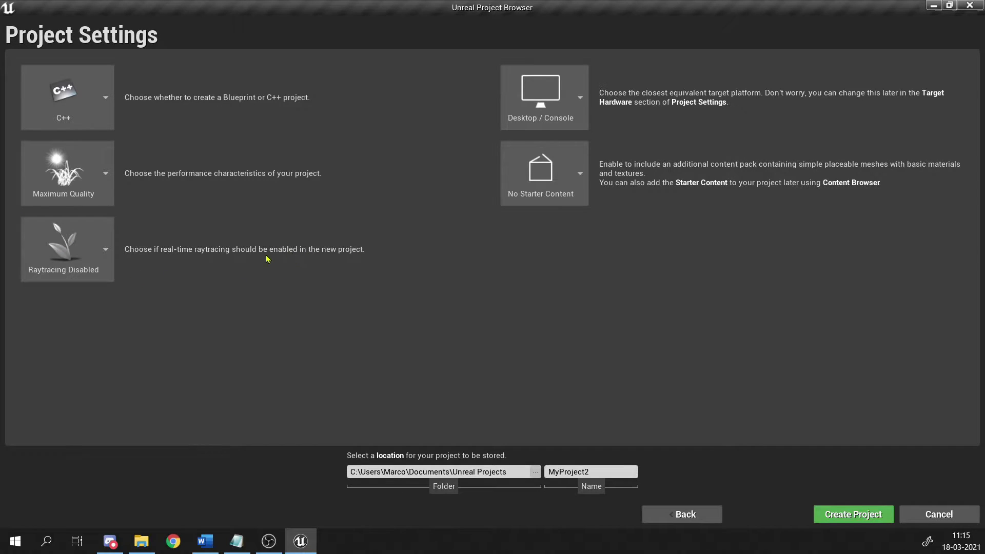
Check the target platform options and set the project to be created With Starter Content.
left_click(560, 108)
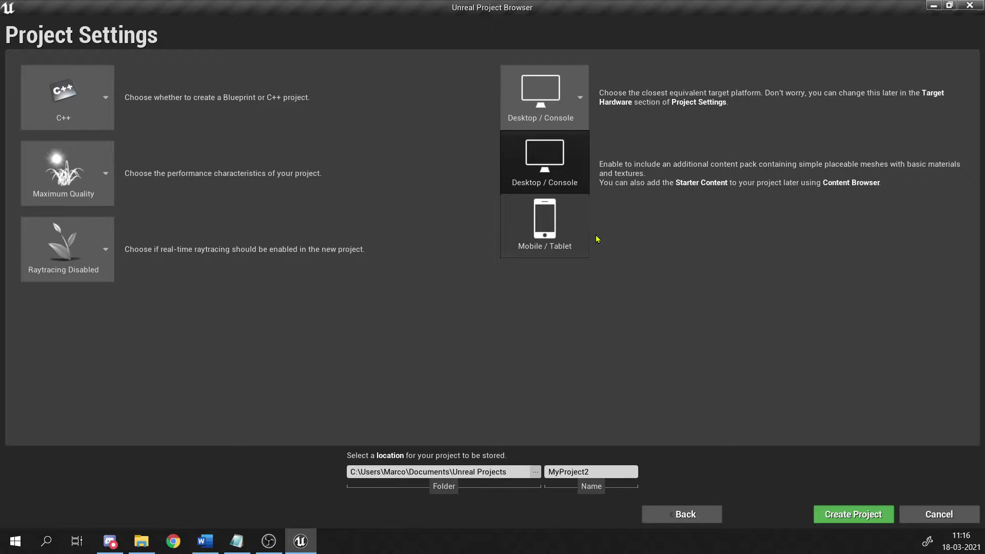
left_click(690, 237)
left_click(579, 180)
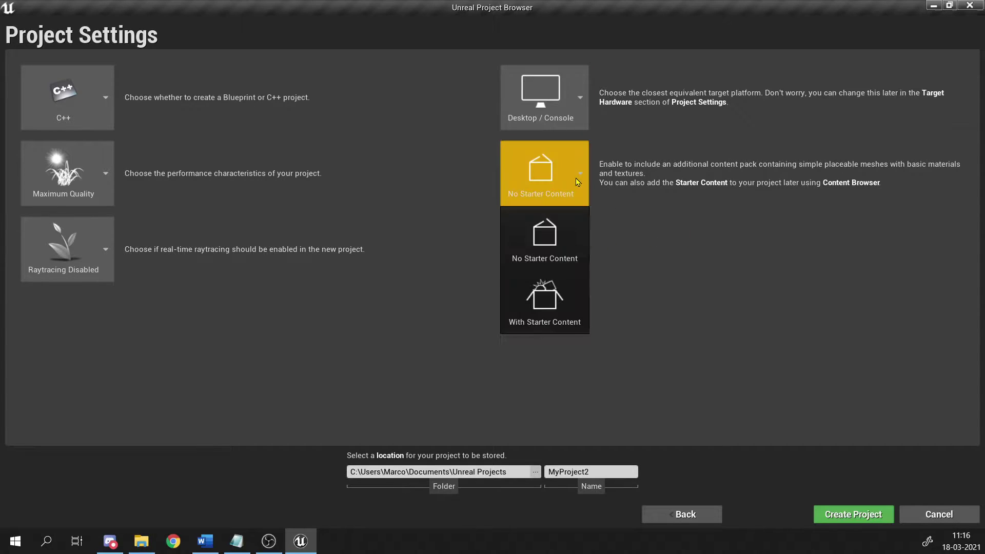
left_click(454, 194)
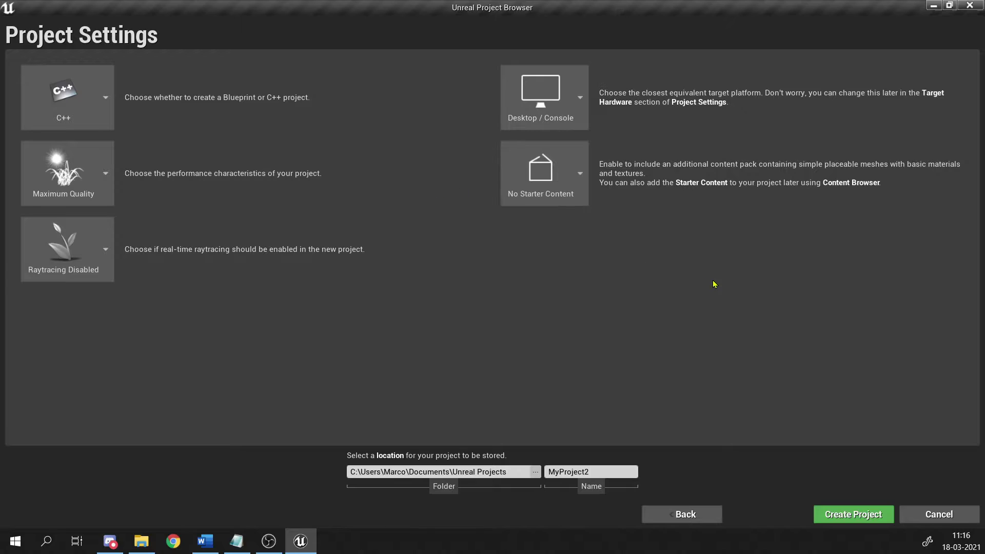
left_click(580, 195)
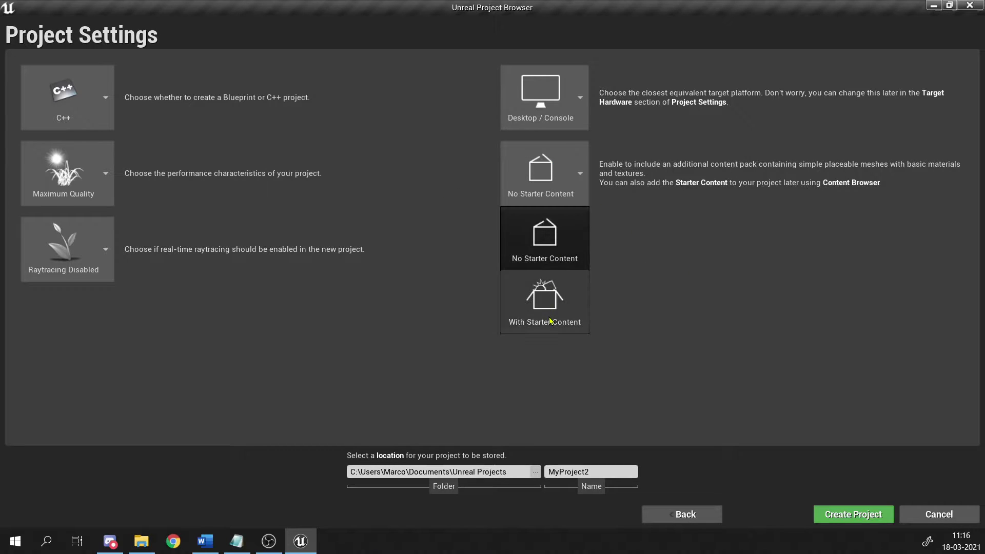
left_click(555, 198)
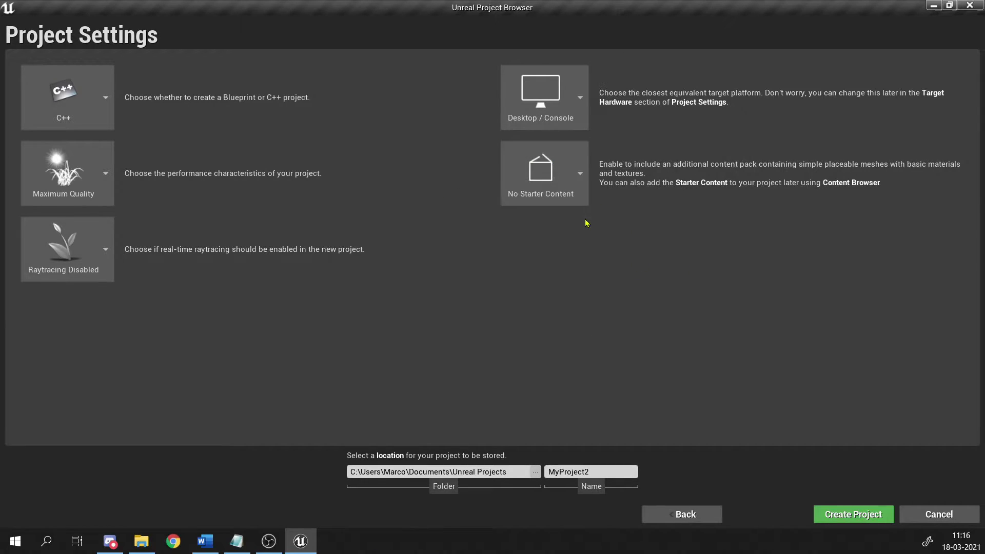
left_click(554, 199)
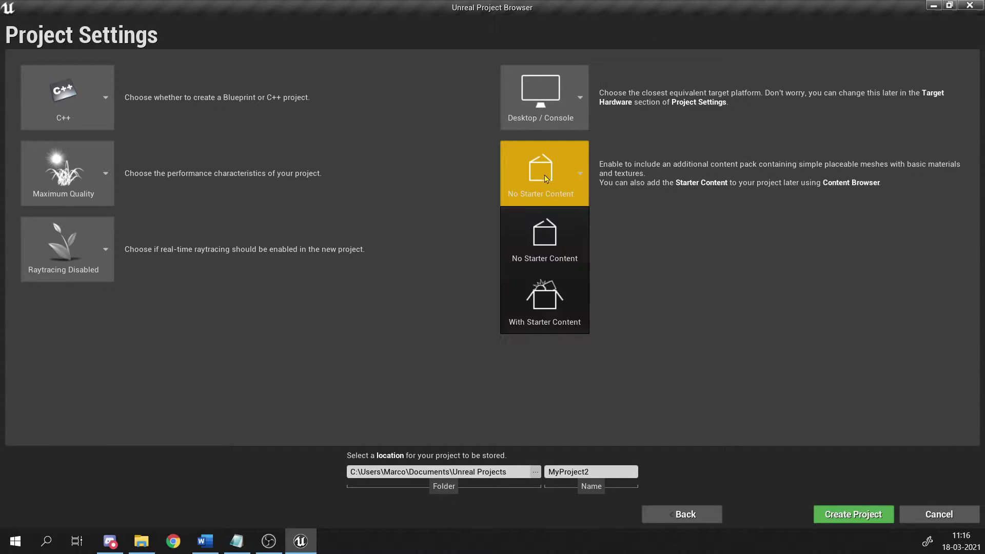
left_click(555, 308)
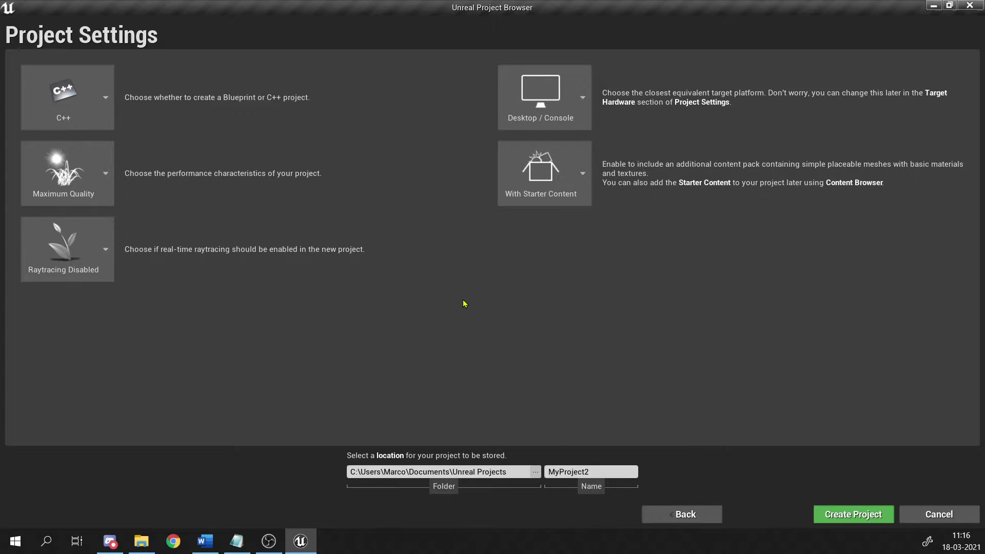
Name the project Clase2021, create it, and maximize the editor window of the new project.
double_click(593, 472)
type("Clase")
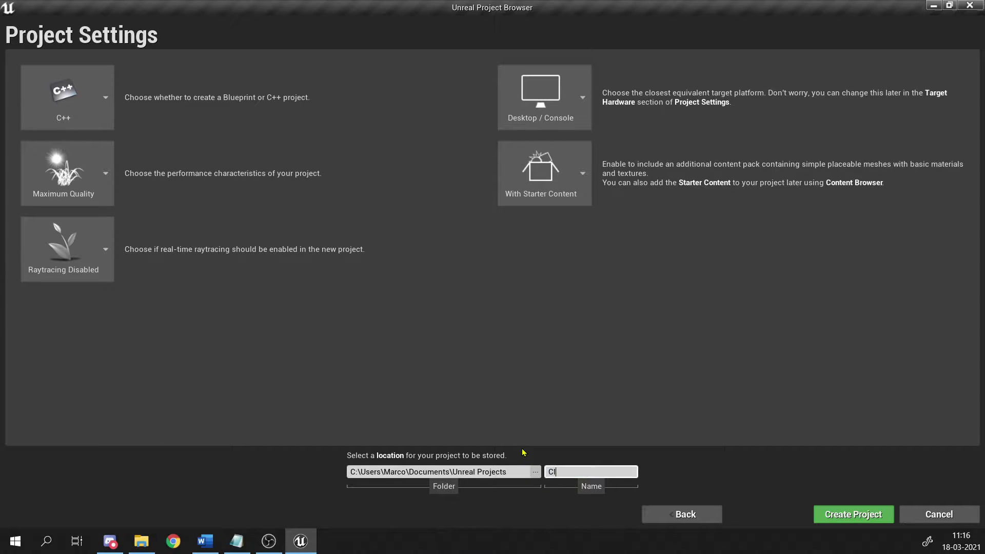
type("01")
key("BackSpace")
key("BackSpace")
type("s")
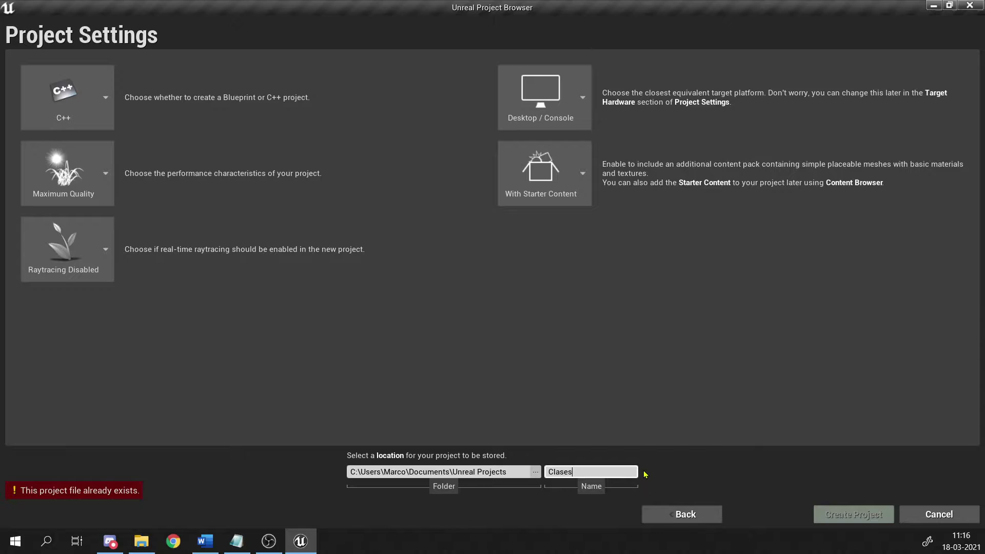
key("BackSpace")
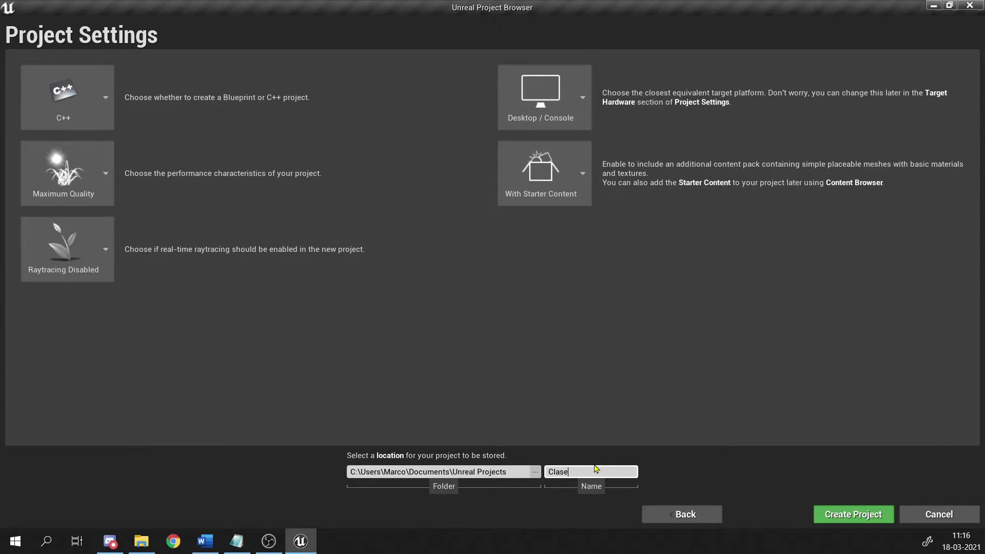
type("2021")
left_click(854, 519)
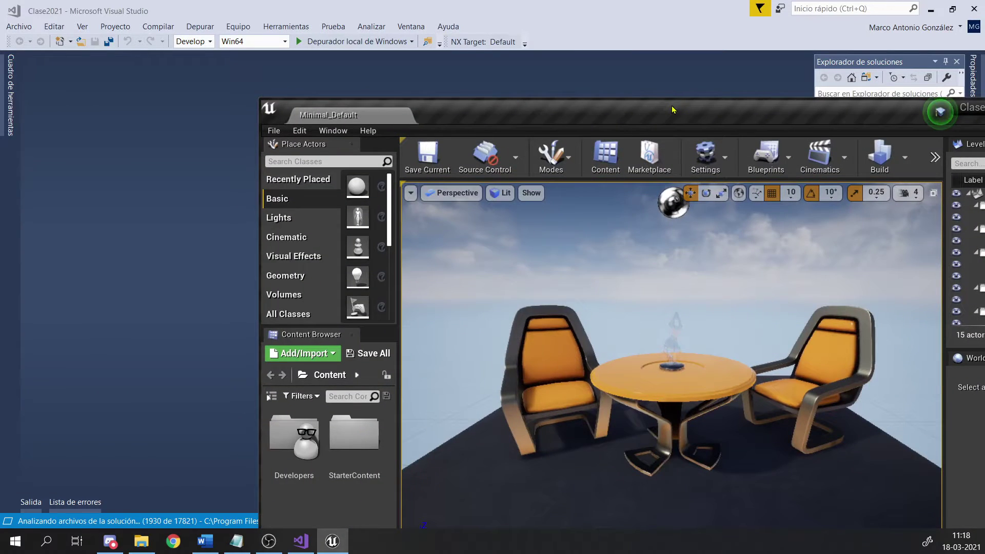
double_click(672, 109)
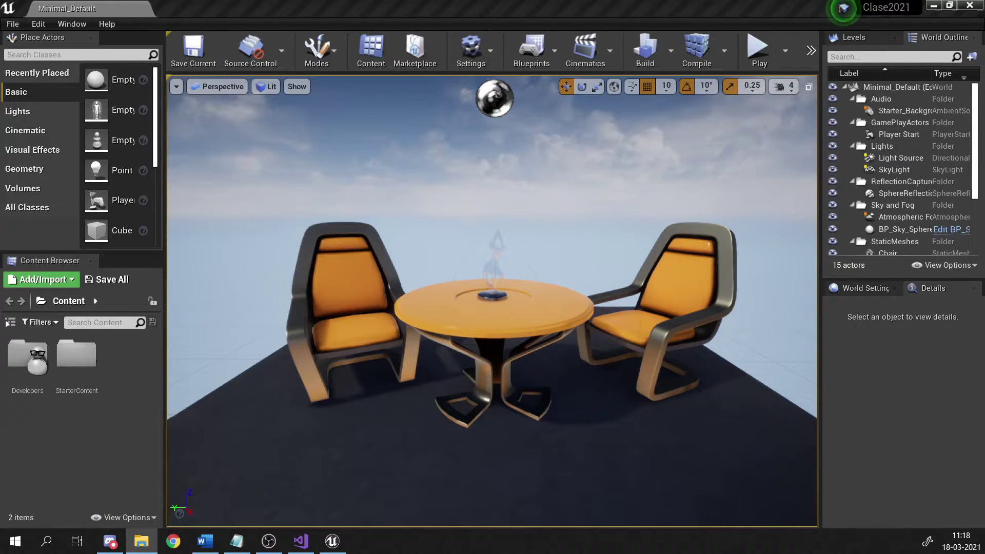
Switch to File Explorer, open the Clase2021 folder inside Unreal Projects and look over its folders and files.
left_click_drag(0, 72, 364, 91)
double_click(364, 91)
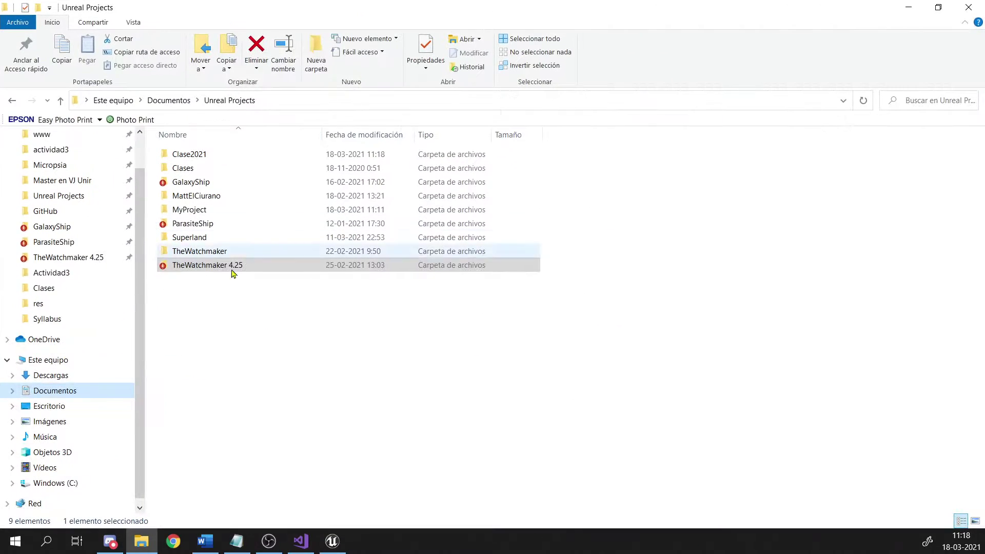
left_click(200, 156)
double_click(200, 155)
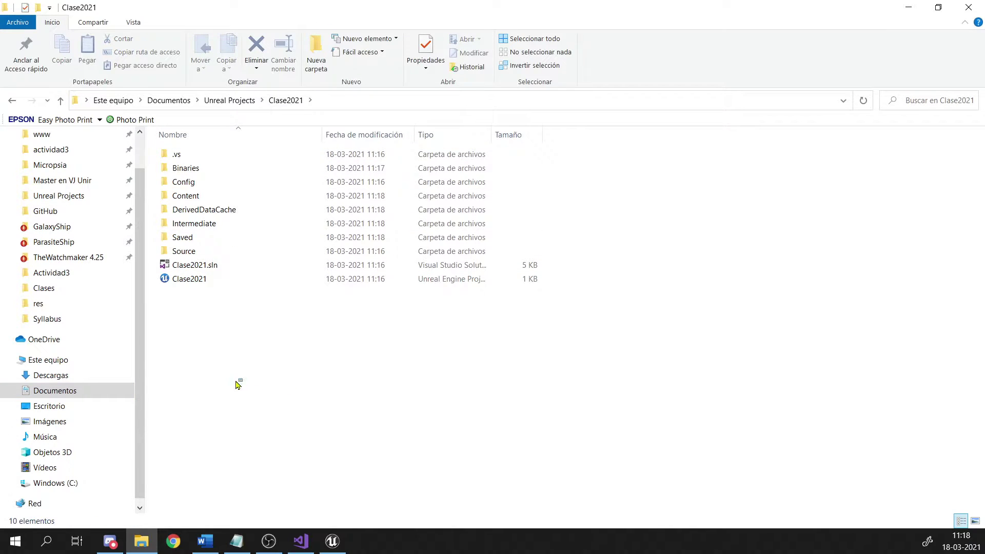
left_click_drag(243, 382, 162, 134)
left_click(250, 375)
left_click_drag(262, 369, 166, 163)
left_click(238, 391)
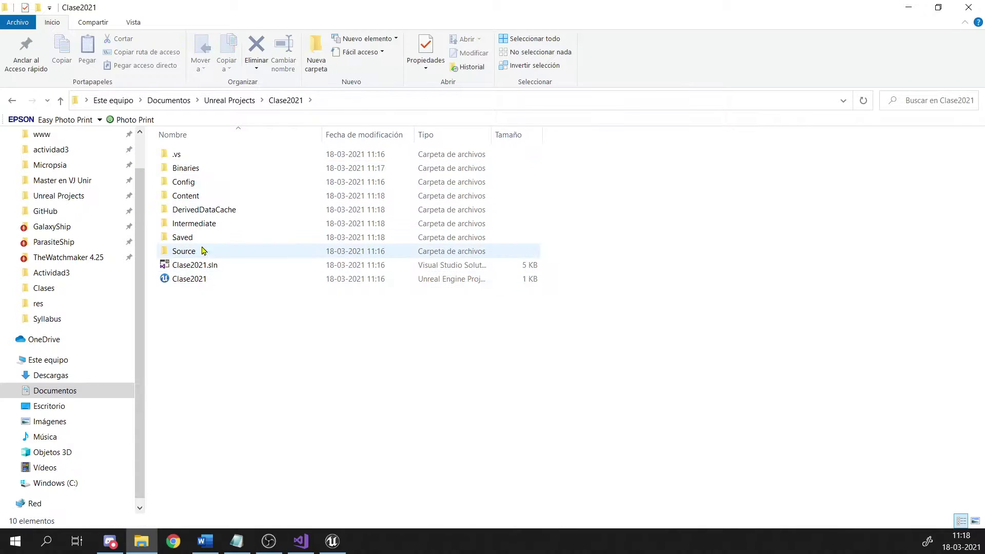
Look inside the project's Binaries and Config folders and return to the Clase2021 folder.
double_click(191, 170)
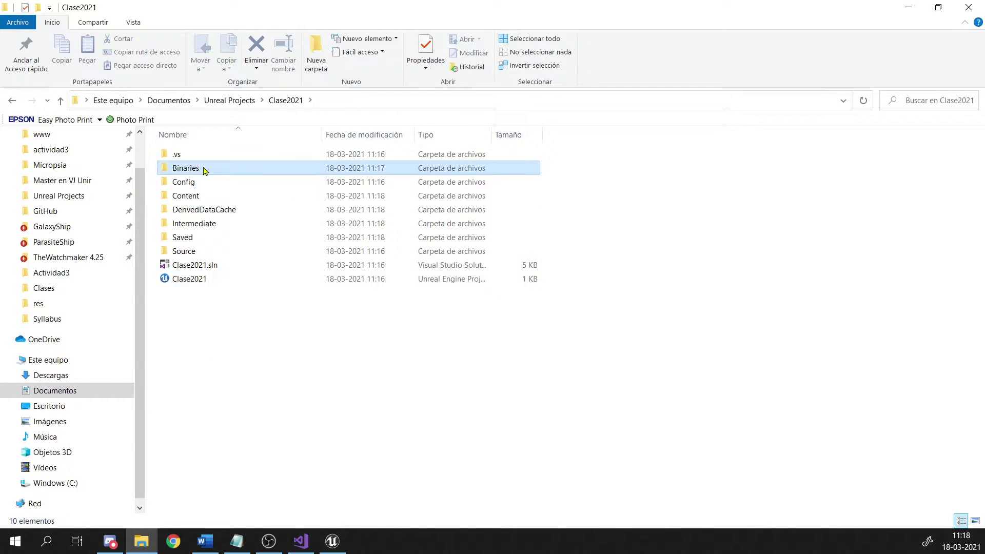
left_click(286, 100)
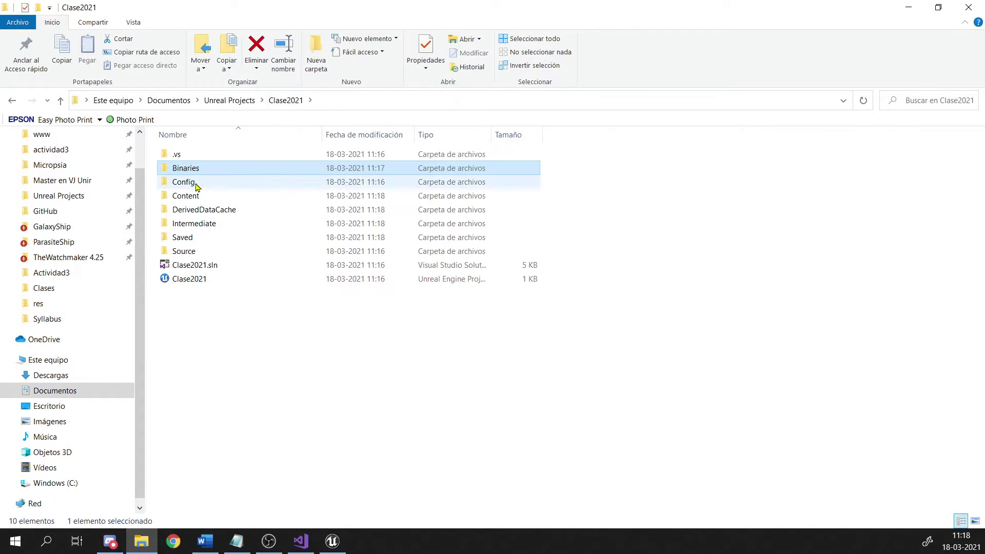
left_click(195, 186)
double_click(195, 186)
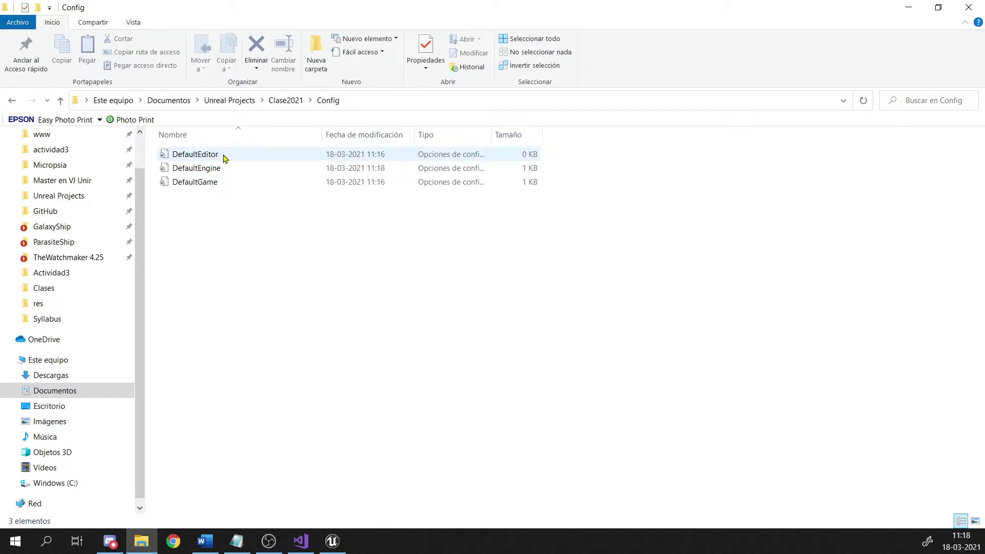
left_click(283, 100)
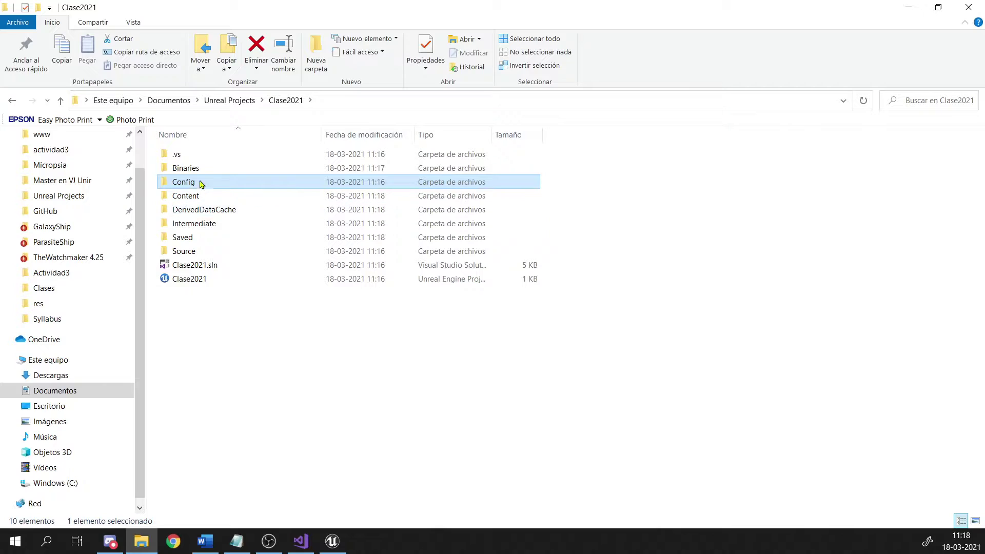
Look over the subfolders of the project's Content folder and go back to the Clase2021 folder.
double_click(190, 196)
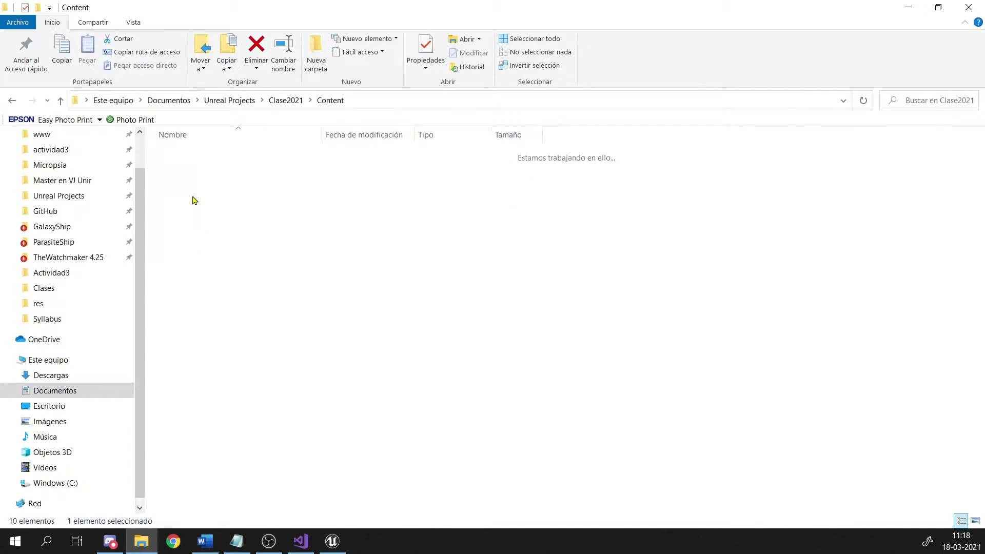
left_click_drag(240, 270, 161, 138)
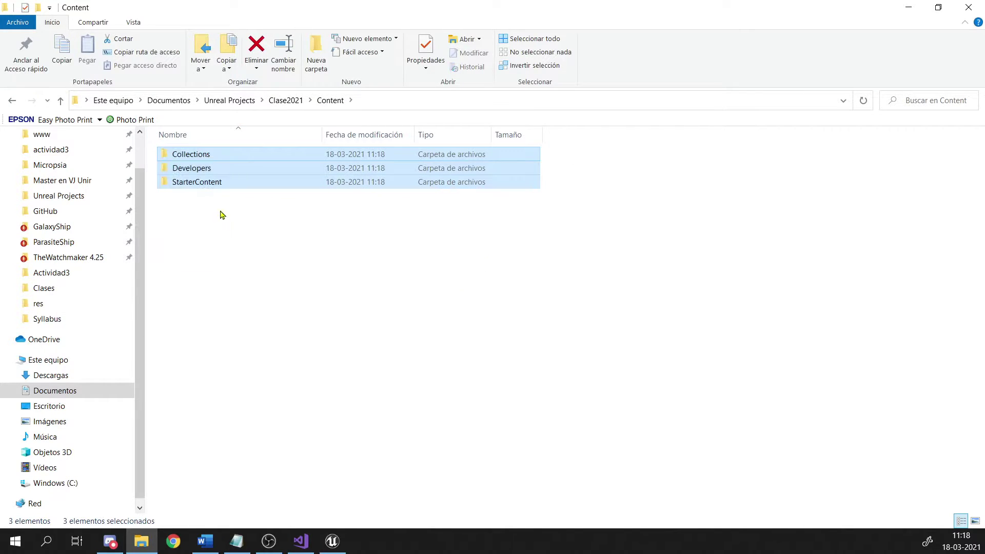
left_click(255, 229)
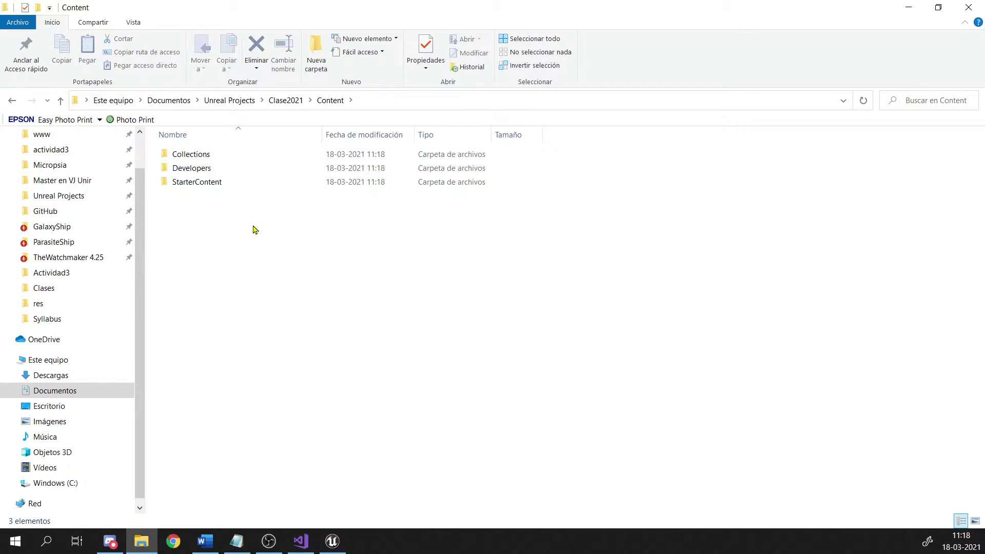
left_click(286, 101)
Inspect the DerivedDataCache and Intermediate folders and select them together with the Saved and Binaries folders.
left_click(214, 210)
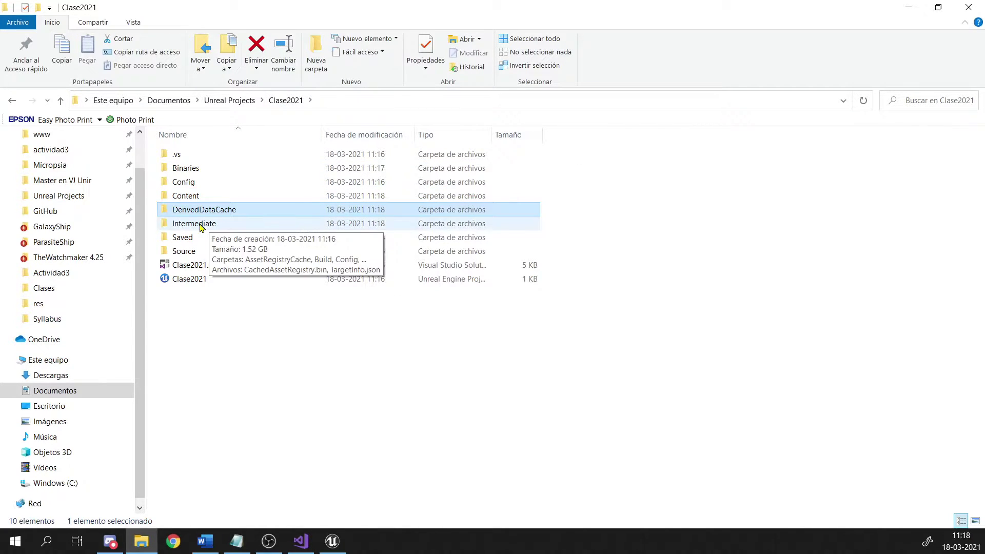
left_click(206, 224)
mouse_move(200, 229)
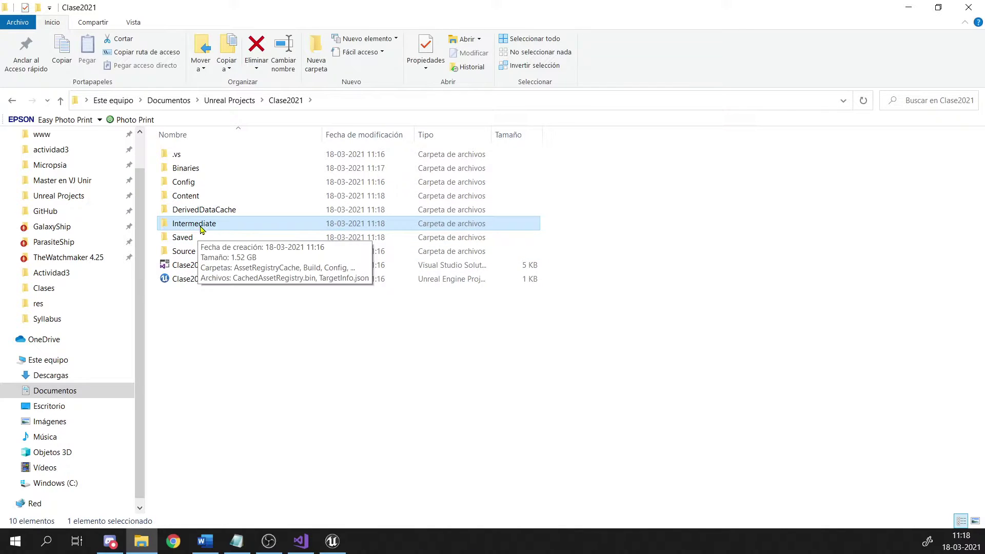
left_click(206, 345)
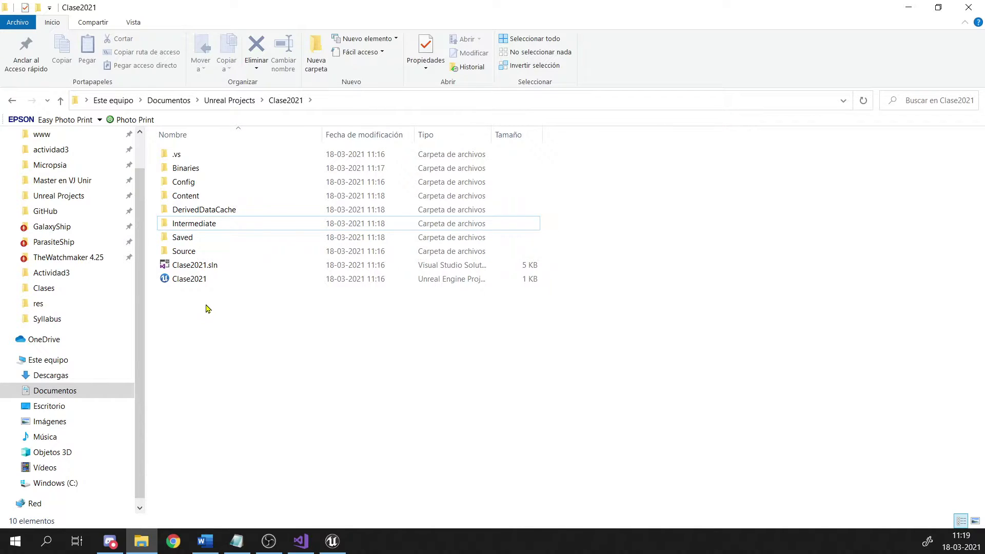
left_click(195, 224)
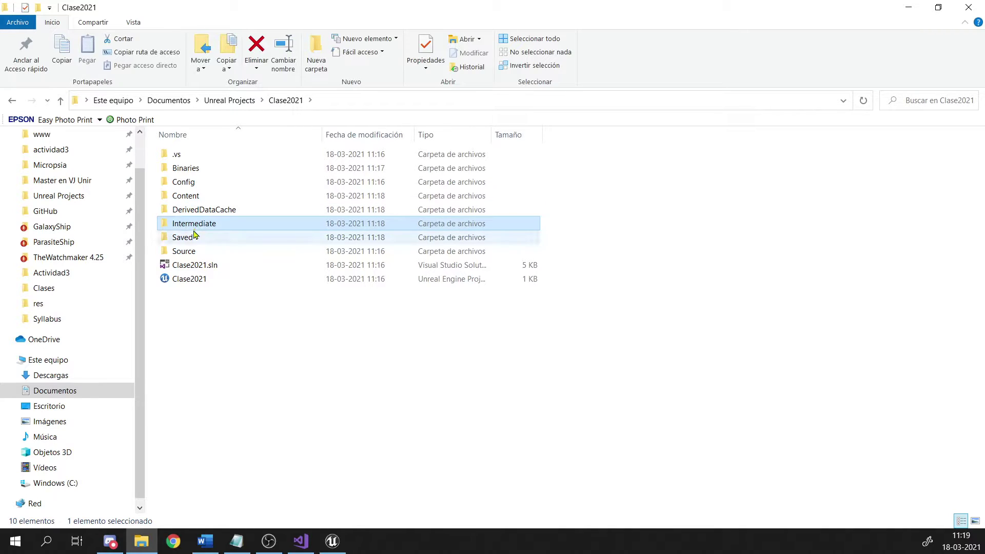
left_click(192, 239, "ctrl")
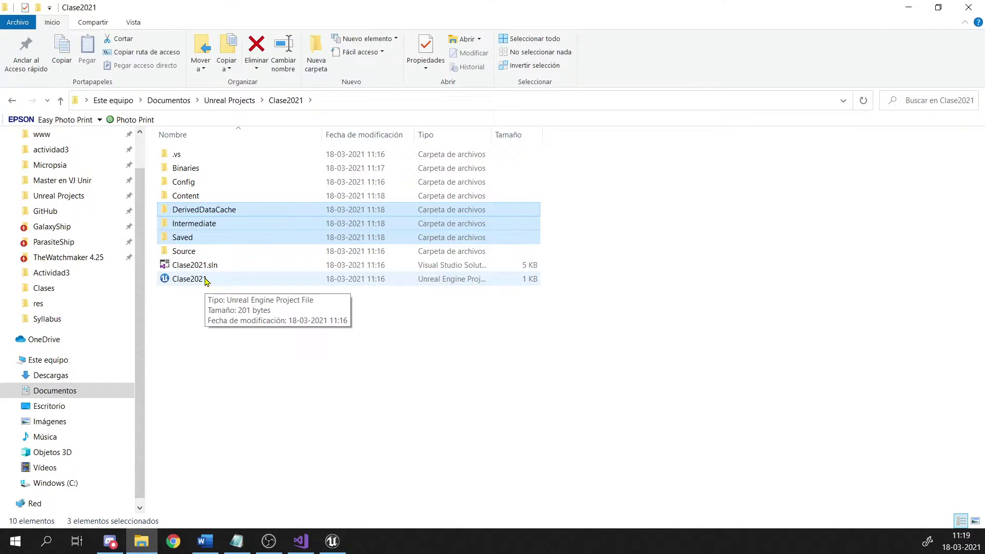
left_click(195, 169, "ctrl")
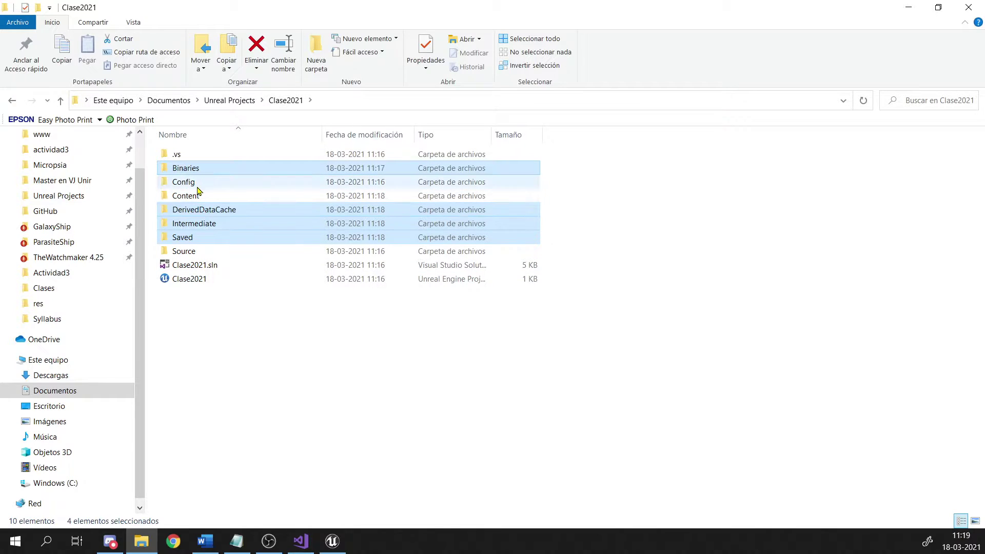
Select only the Config, Content and Source folders of the project.
left_click(197, 184)
left_click(187, 196, "ctrl")
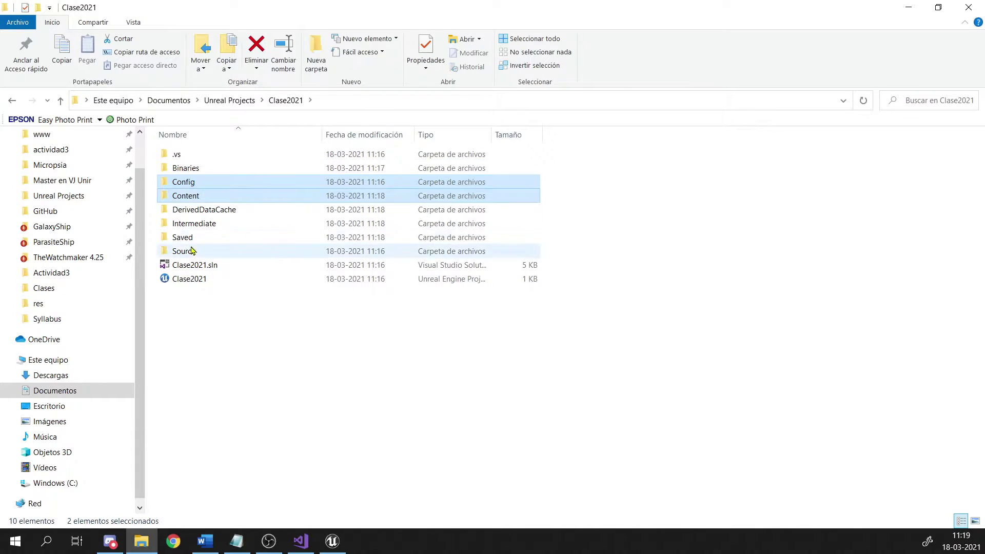
left_click(187, 252, "ctrl")
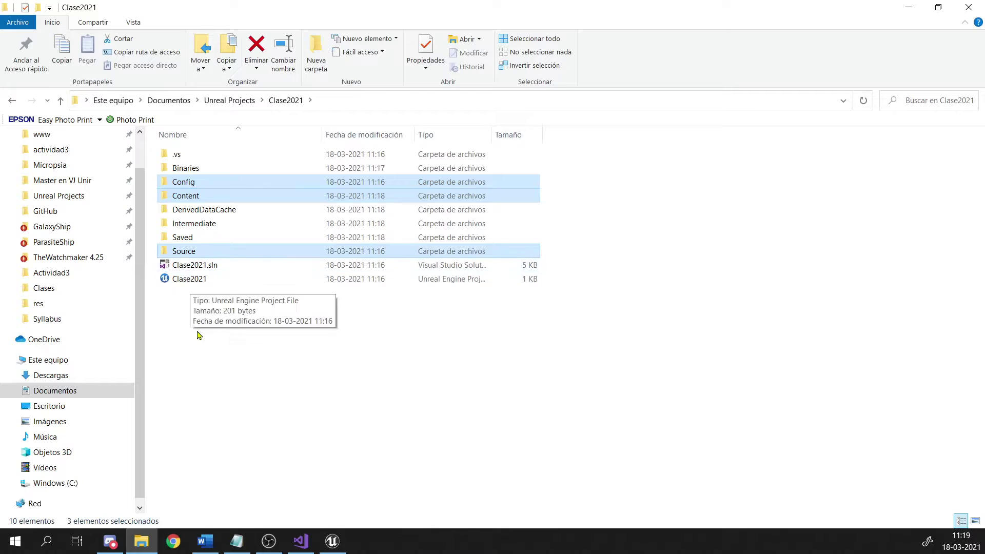
Examine the C++ files in the Source folder and its Clase2021 subfolder, and return to the project folder.
double_click(187, 251)
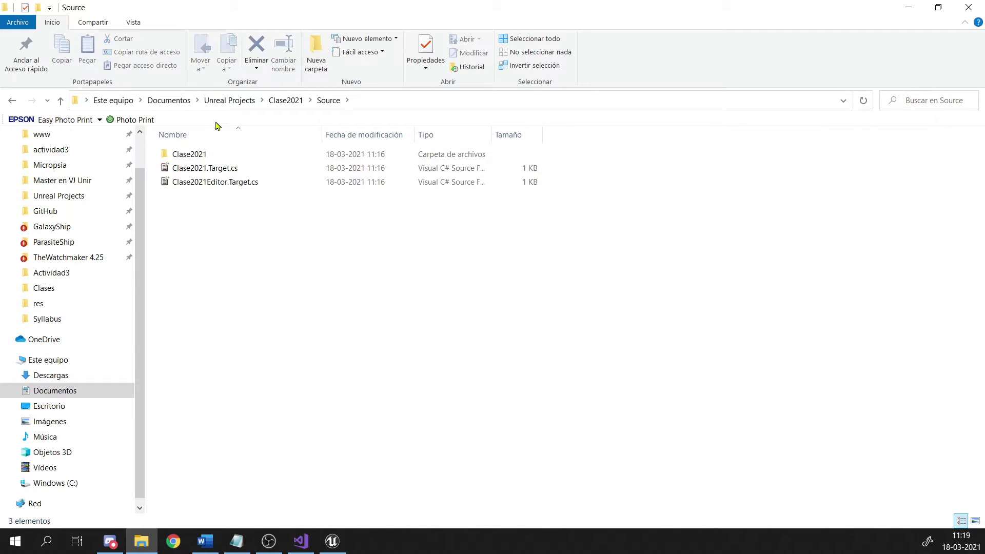
double_click(212, 157)
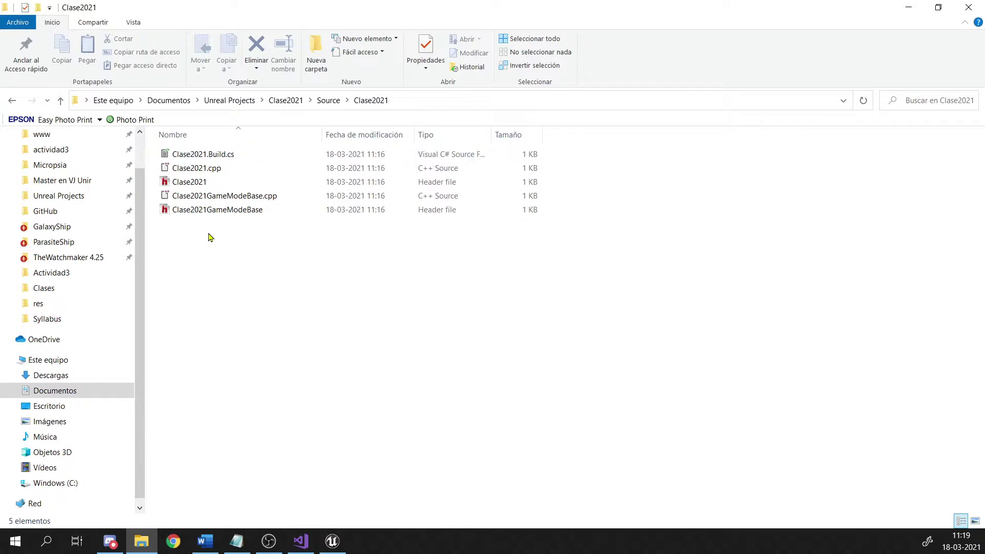
left_click(327, 100)
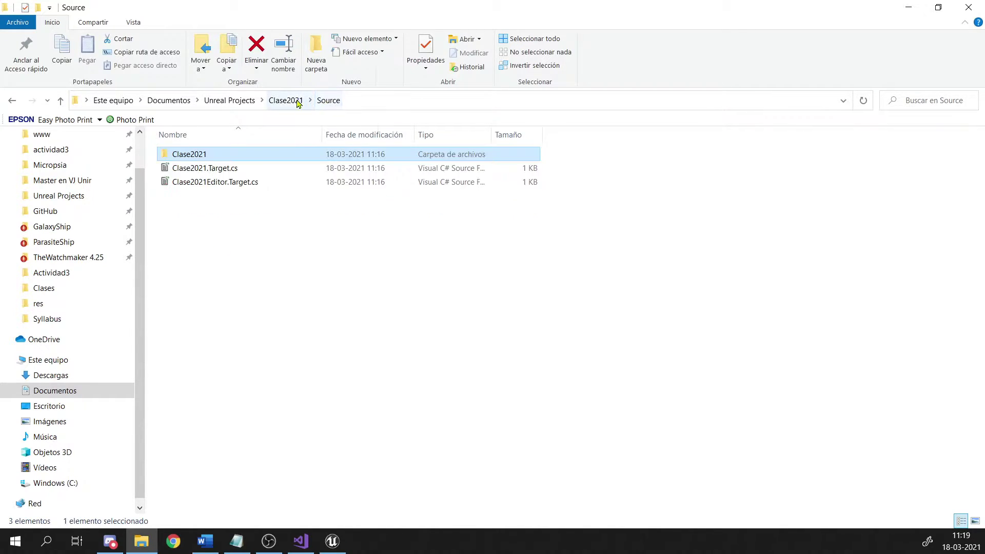
left_click(292, 100)
Select the Clase2021.sln solution file, view the solution in Visual Studio and cancel the browsing database location dialog.
left_click(196, 264)
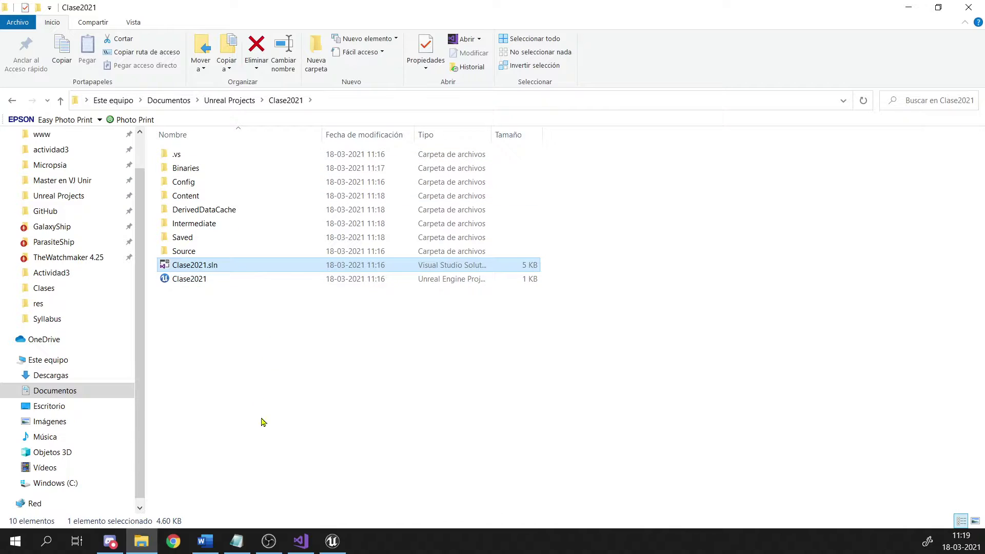
left_click(301, 542)
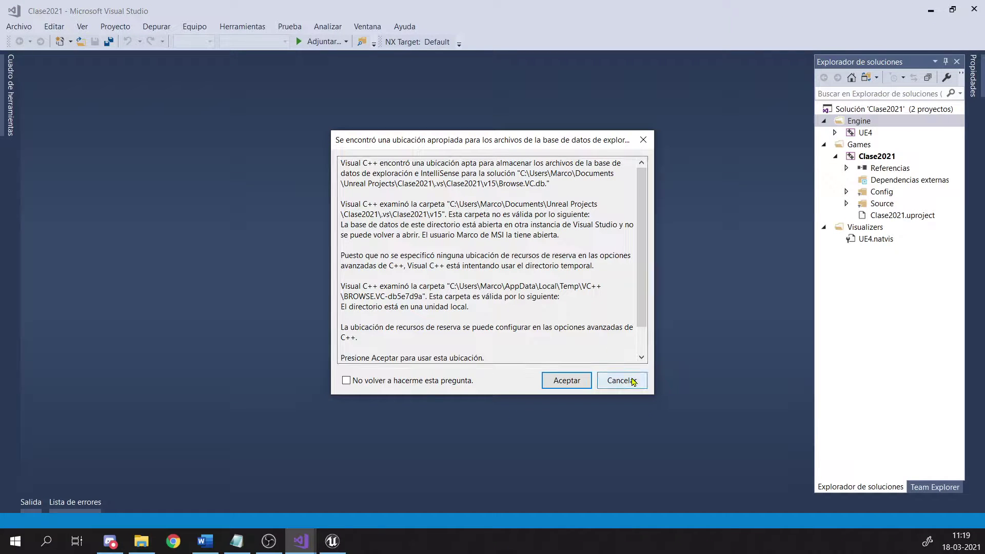
left_click(622, 381)
left_click(614, 348)
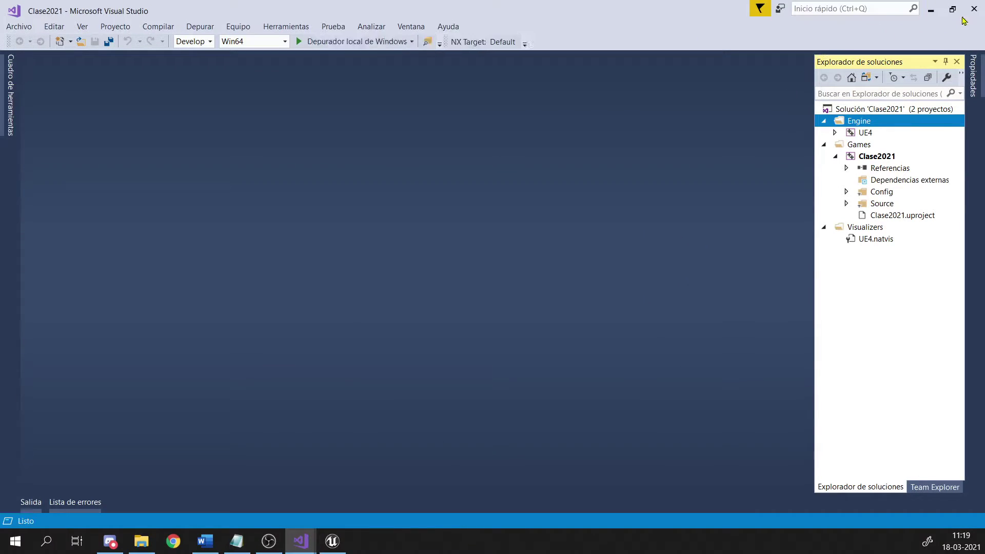
left_click(301, 542)
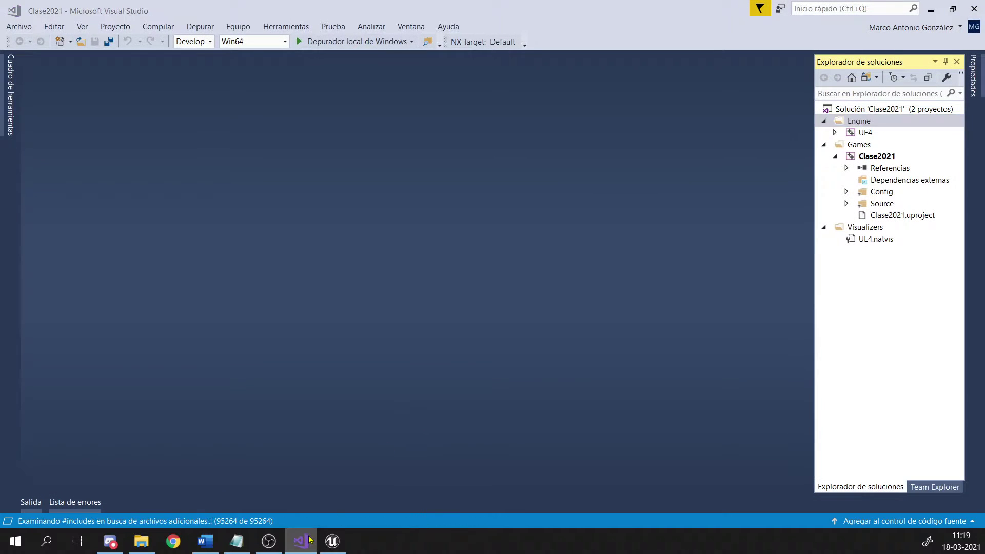
Select the Clase2021 Unreal project file in the project folder and check the project open in the Unreal Editor.
left_click(198, 282)
left_click(189, 325)
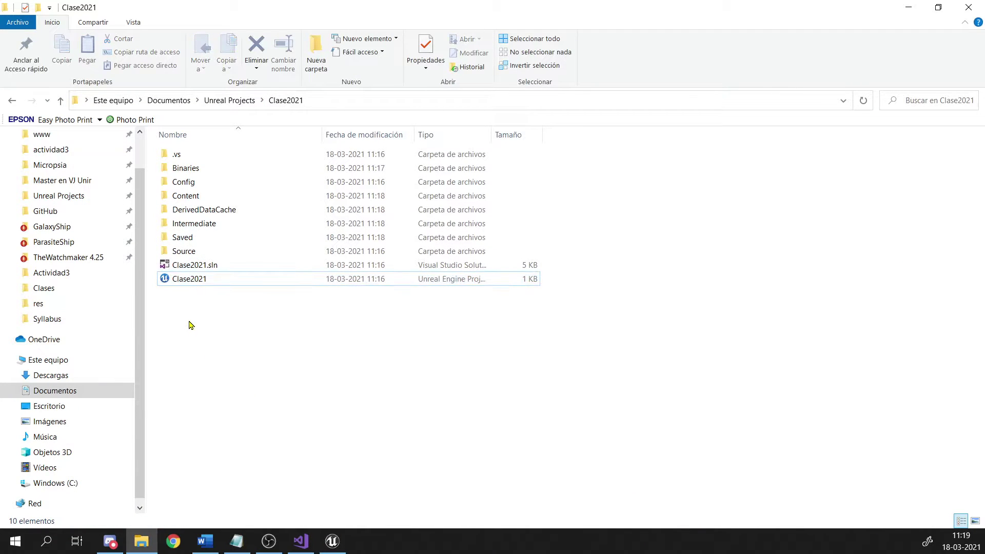
left_click(187, 282)
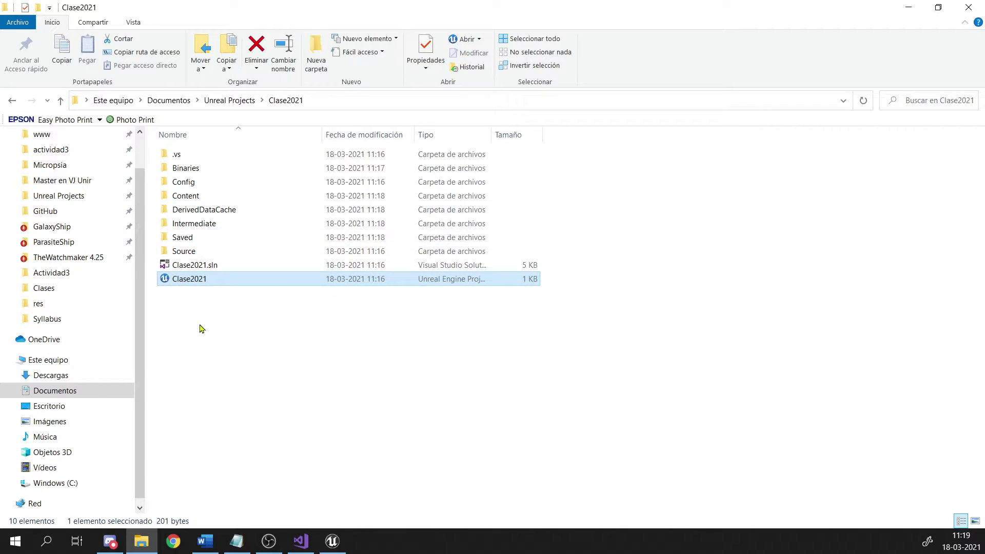
left_click(232, 366)
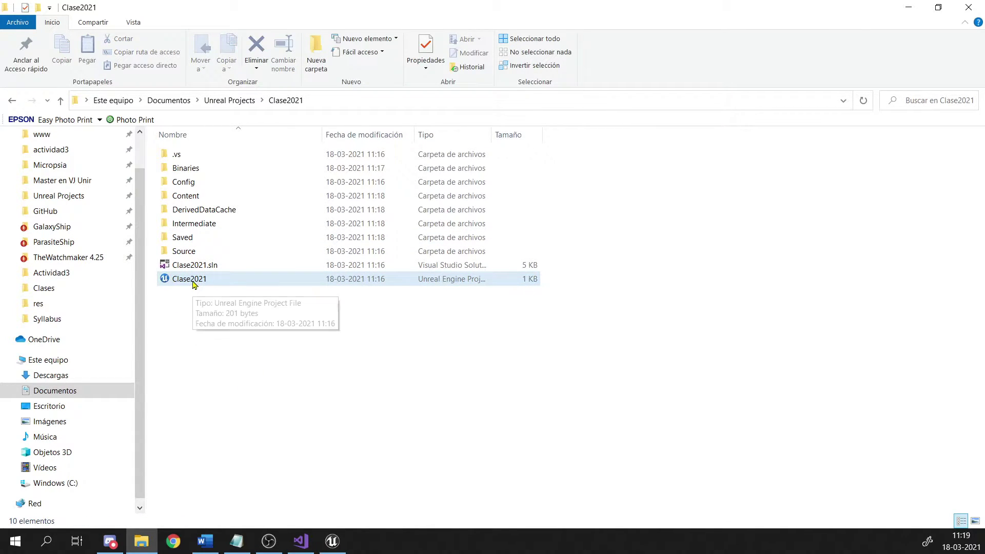
left_click(332, 541)
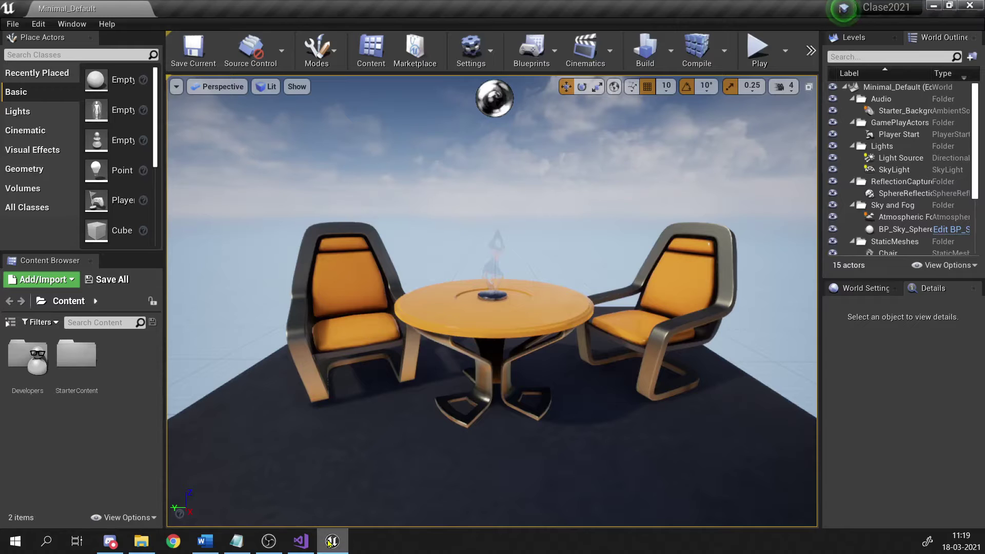
left_click(332, 542)
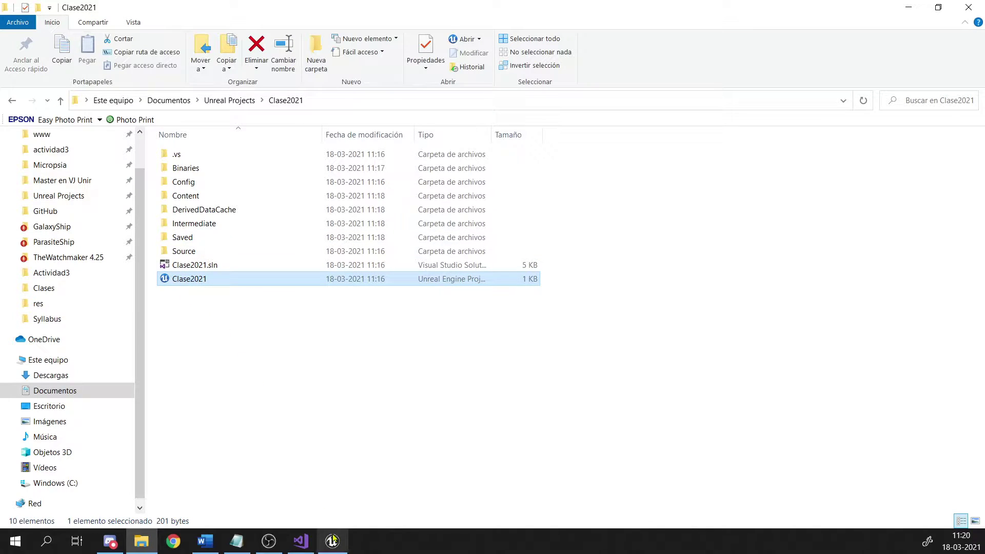
Switch to the Epic Games Launcher and examine the Unreal Engine library's installed engine versions, project list and launchable engine versions.
left_click(332, 541)
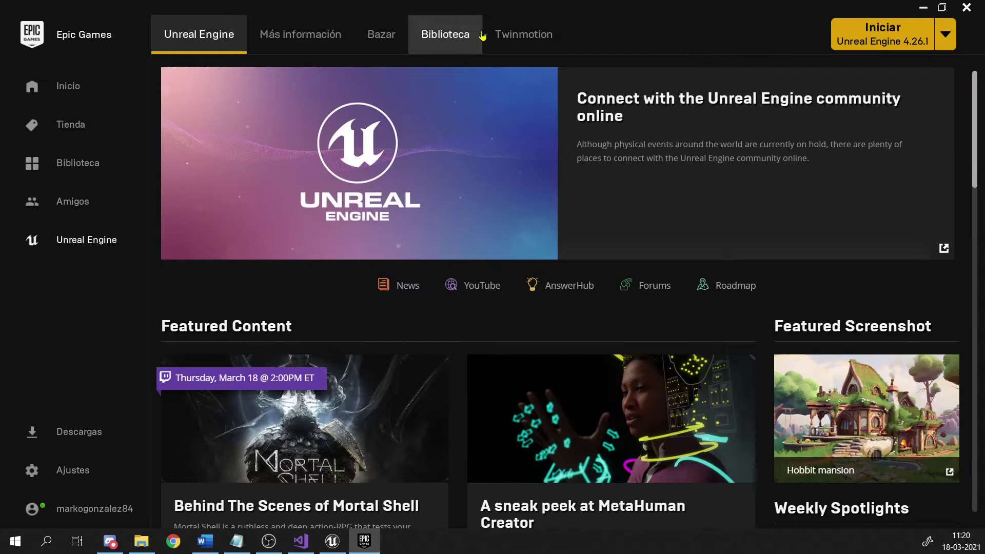
left_click(444, 34)
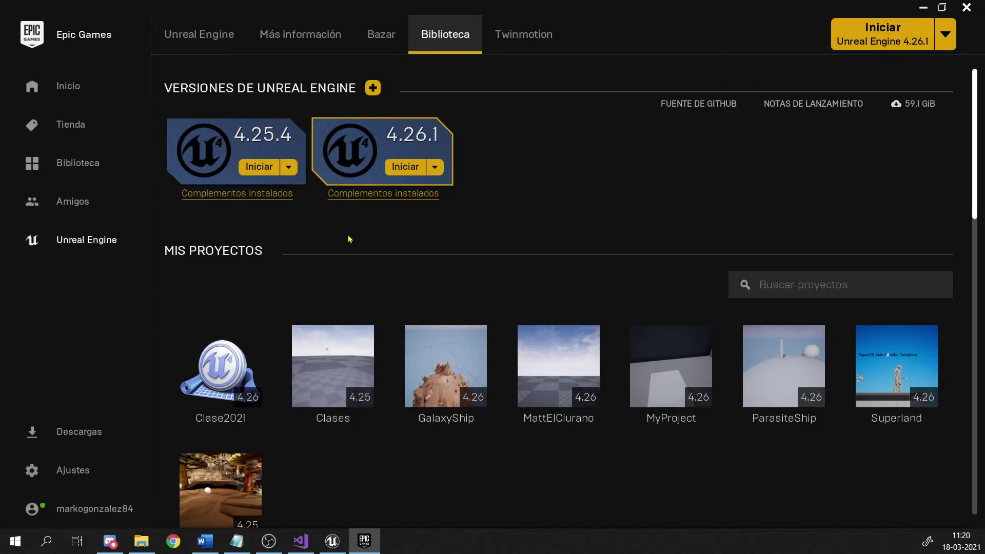
scroll(896, 360, "down", 1)
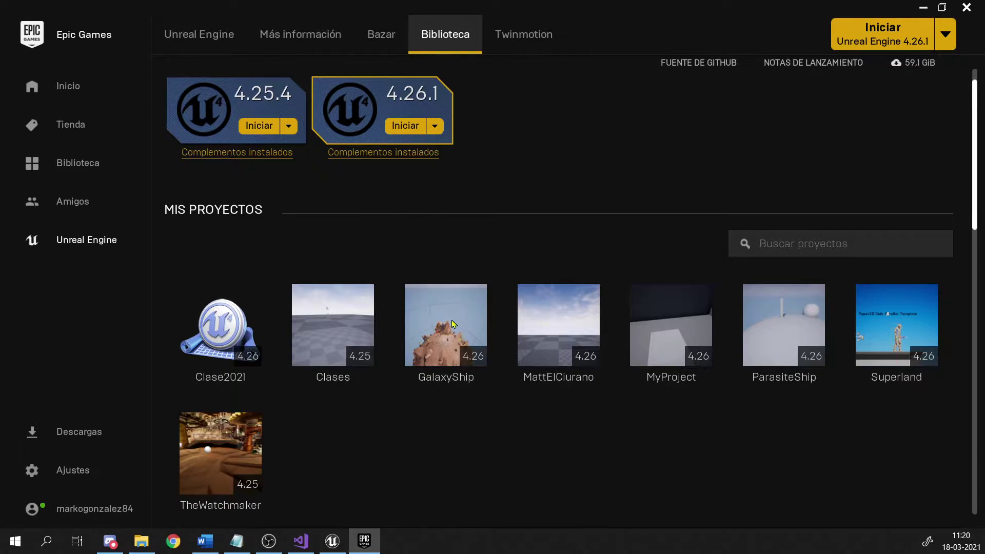
scroll(447, 349, "up", 1)
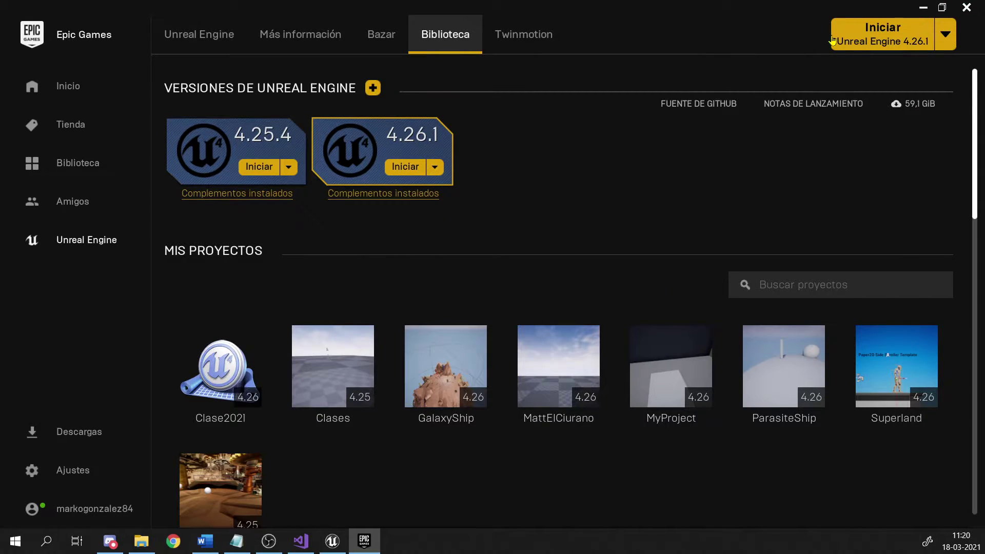
left_click(945, 33)
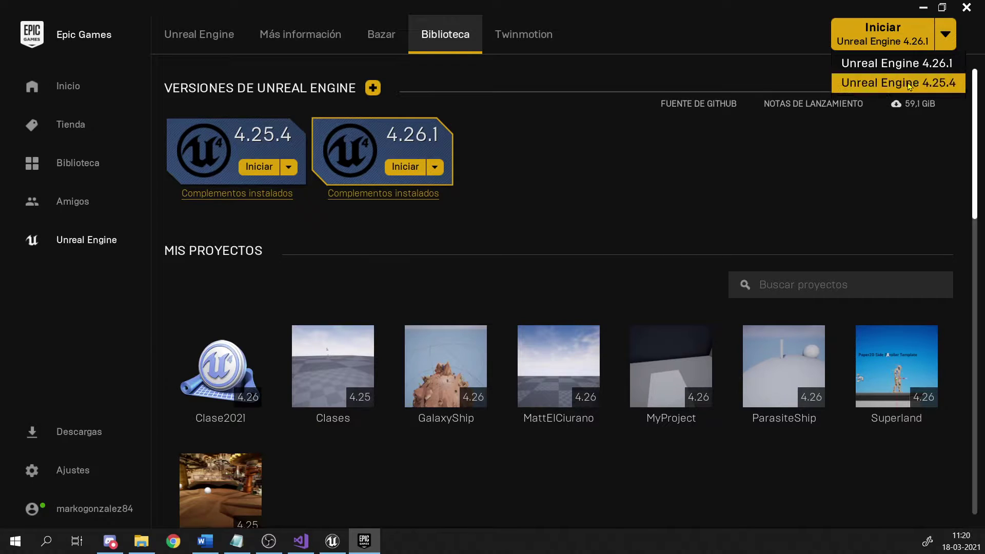
left_click(583, 218)
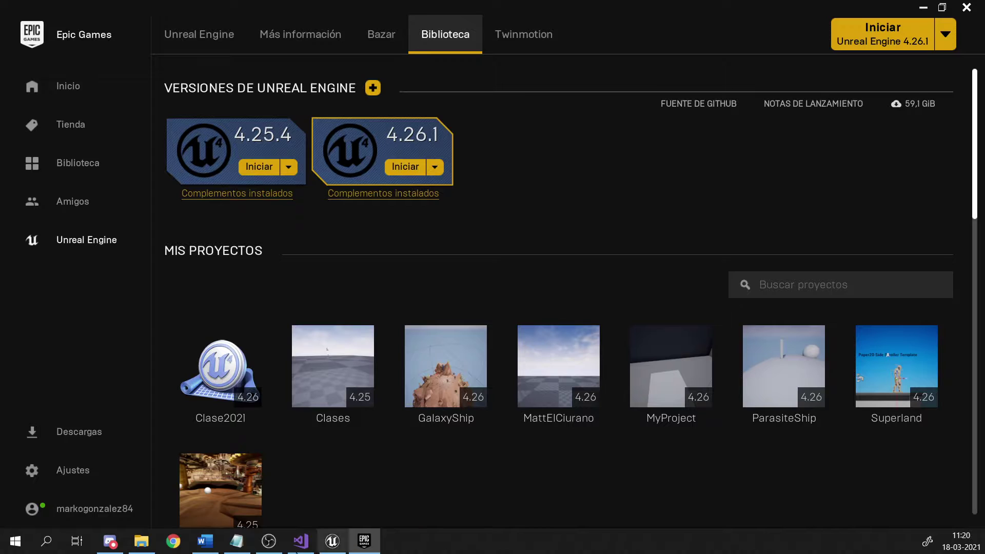
Return to the Clase2021 project folder in File Explorer, point out the Clase2021 Unreal project file and clear the selection.
left_click(142, 541)
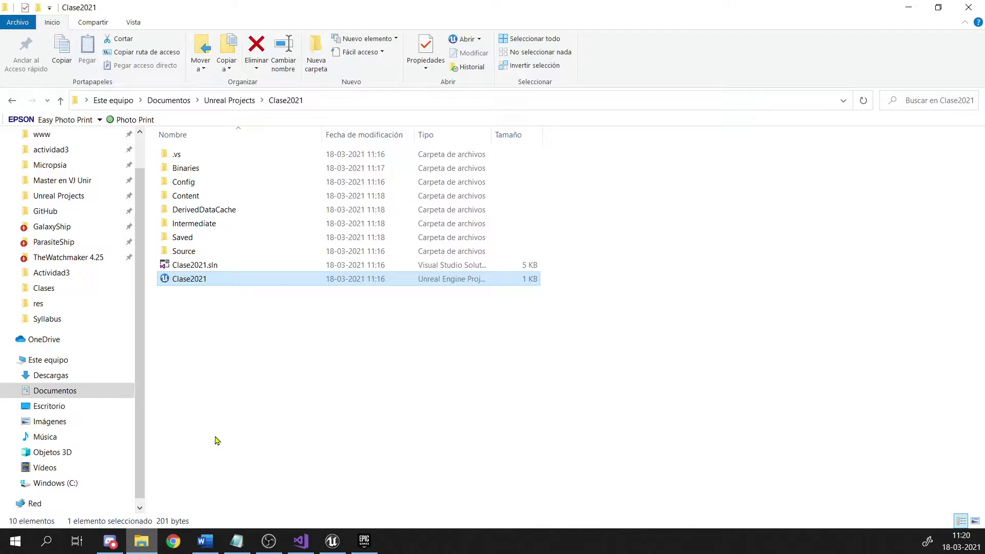
left_click(192, 282)
left_click(199, 339)
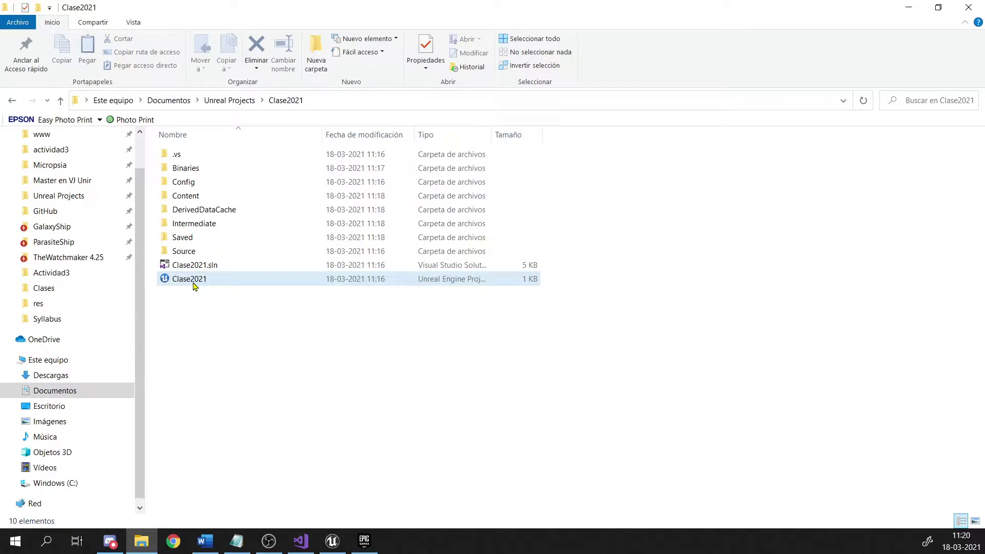
left_click(193, 282)
left_click(229, 385)
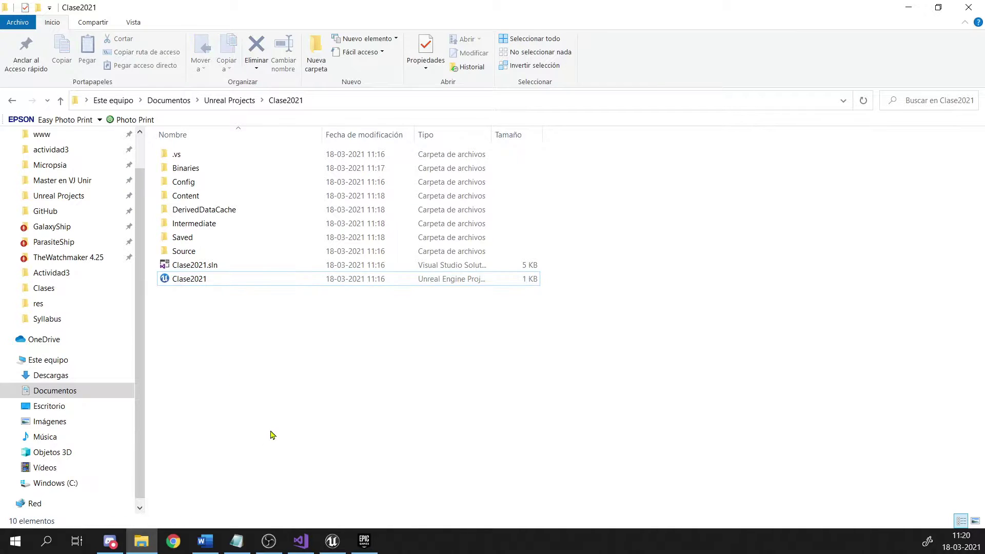
Switch to the Unreal Editor, widen the World Outliner and Details area, and look around the Minimal_Default level.
left_click(365, 543)
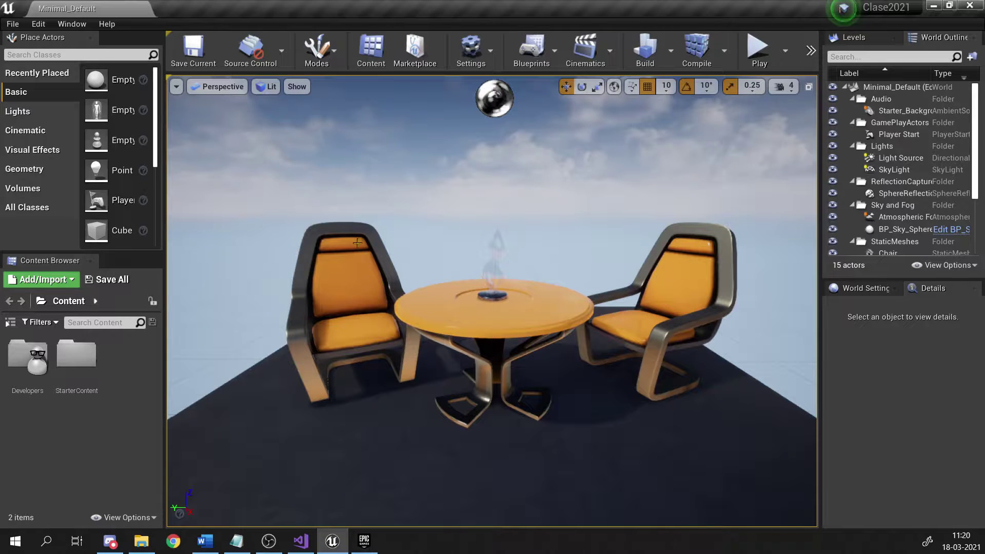
scroll(358, 243, "down", 6)
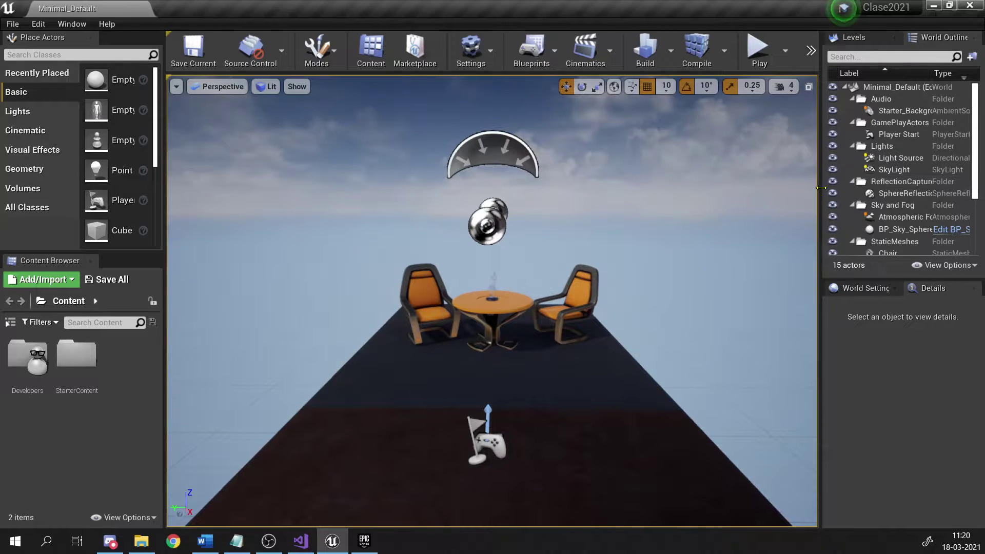
left_click_drag(820, 200, 769, 200)
right_click_drag(667, 231, 713, 190)
key("s")
right_click_drag(461, 300, 426, 353)
key("w")
key("s")
key("w")
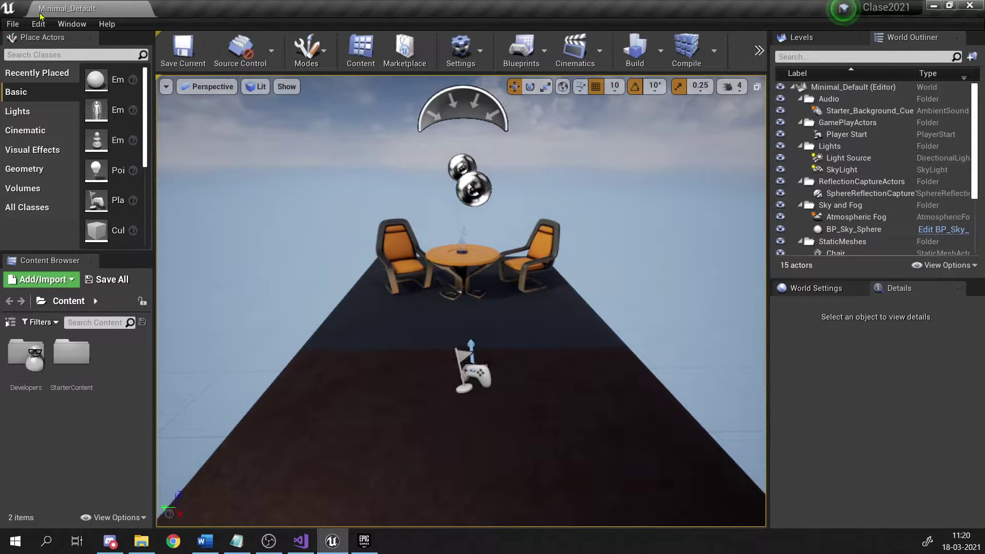
left_click(13, 23)
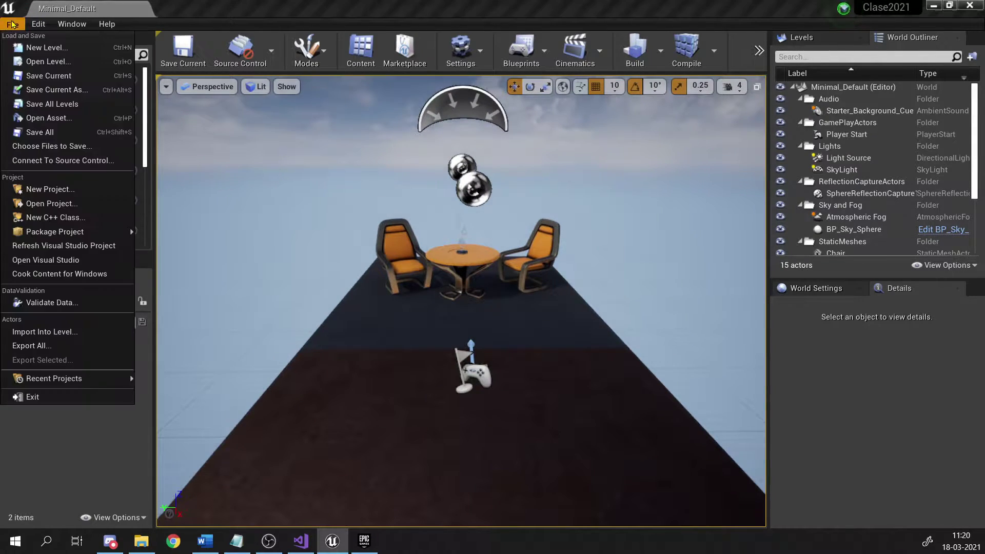
left_click(39, 48)
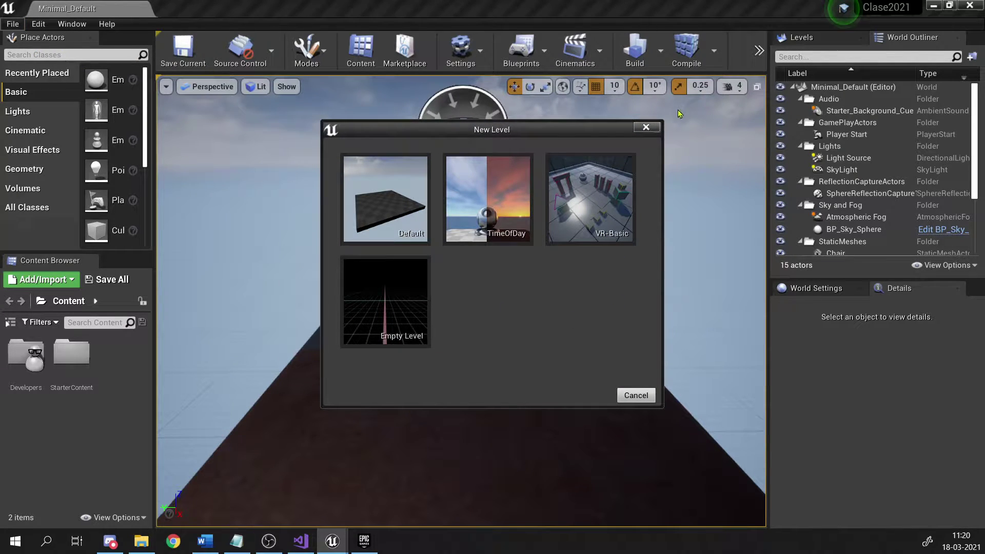
left_click(646, 127)
Create a new level from the Default template.
left_click(12, 23)
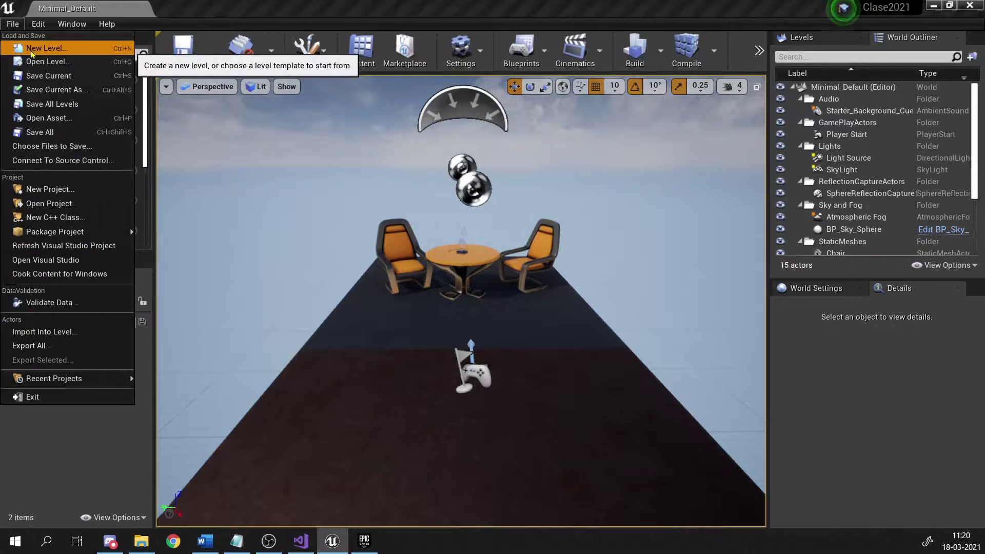
left_click(31, 49)
left_click(411, 202)
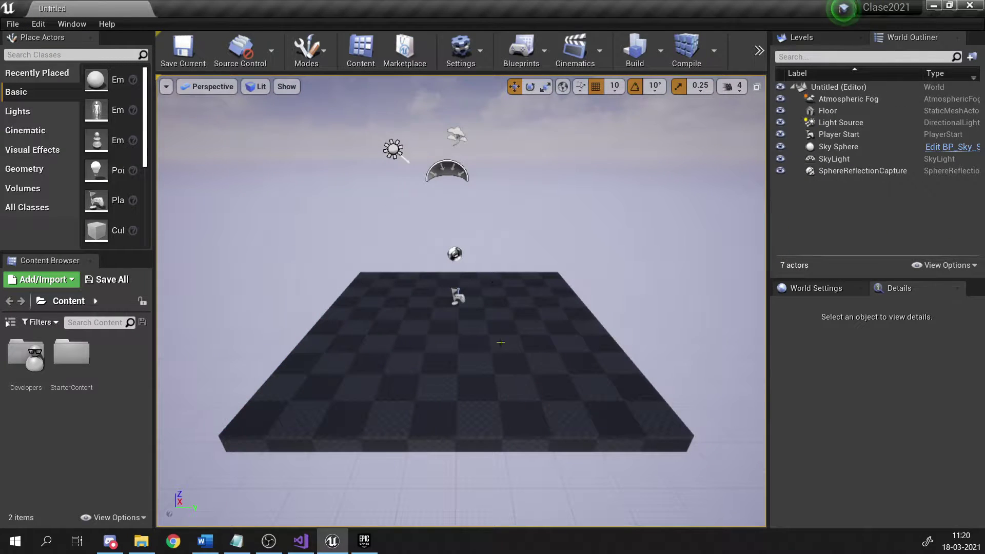
Fly the camera around the new level to examine its floor, moving forward, backward, up and down.
key("s")
mouse_move(461, 300)
right_mouse_down()
mouse_move(461, 251)
mouse_move(464, 331)
mouse_move(464, 310)
right_mouse_up()
key("w")
scroll(462, 303, "down", 5)
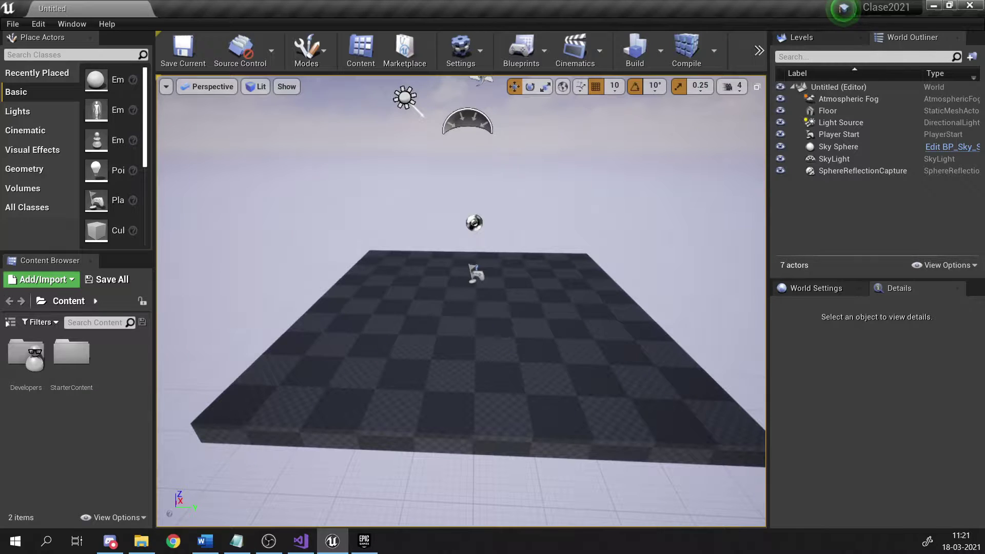
key("w")
right_click_drag(462, 302, 450, 271)
key("s")
key("w")
key("w")
key("s")
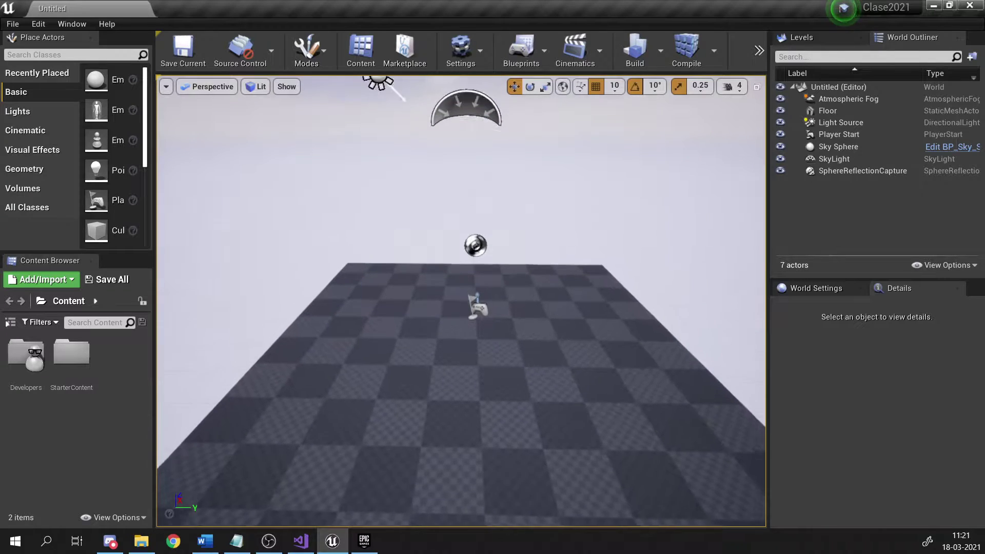
scroll(461, 303, "up", 3)
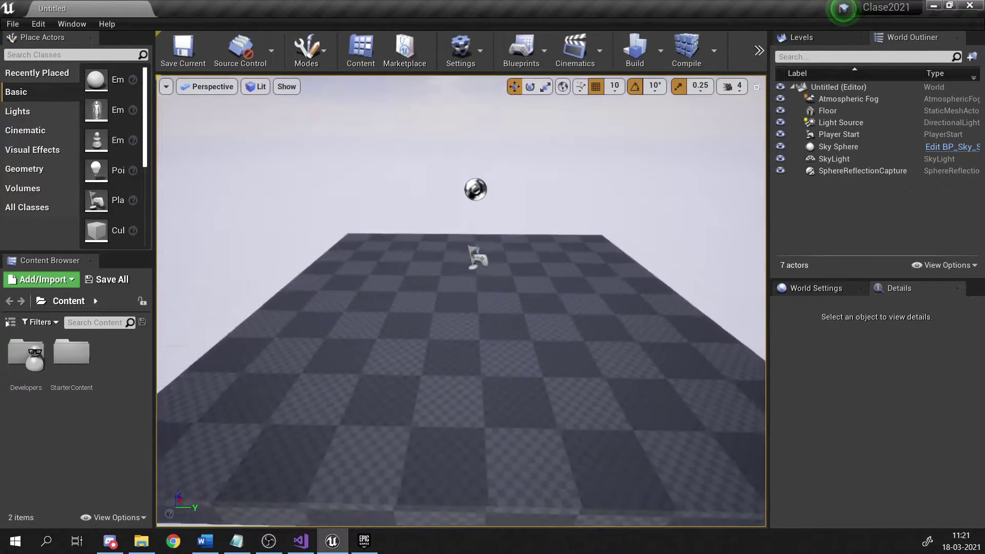
key("e")
key("q")
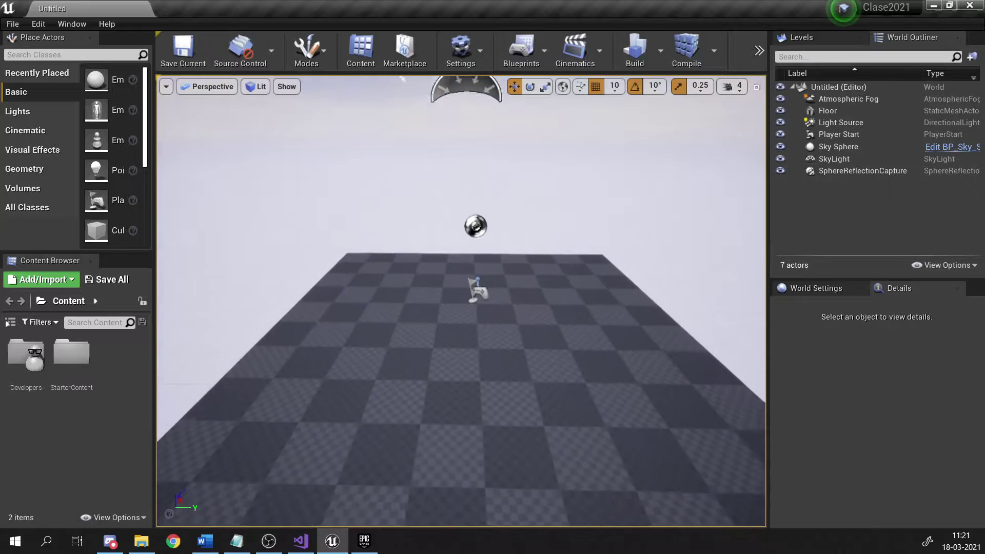
key("s")
key("w")
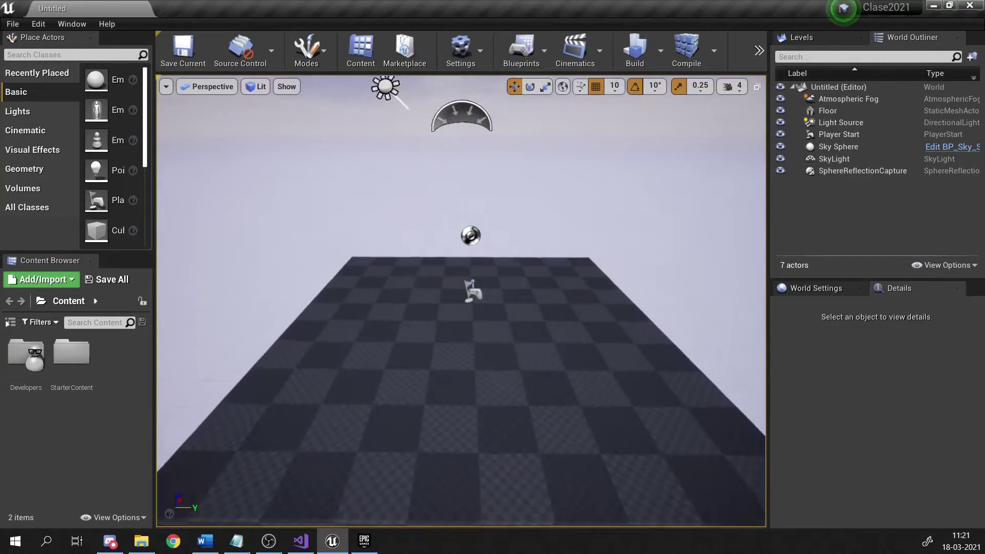
right_click_drag(504, 359, 514, 363)
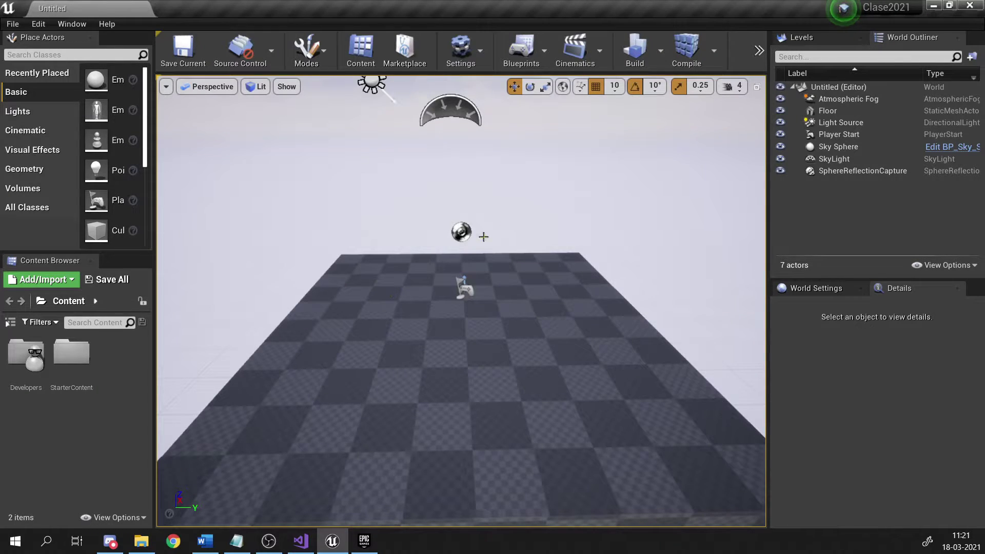
Examine the editor's Engine Scalability Settings and Material Quality Level options without changing them.
left_click(483, 53)
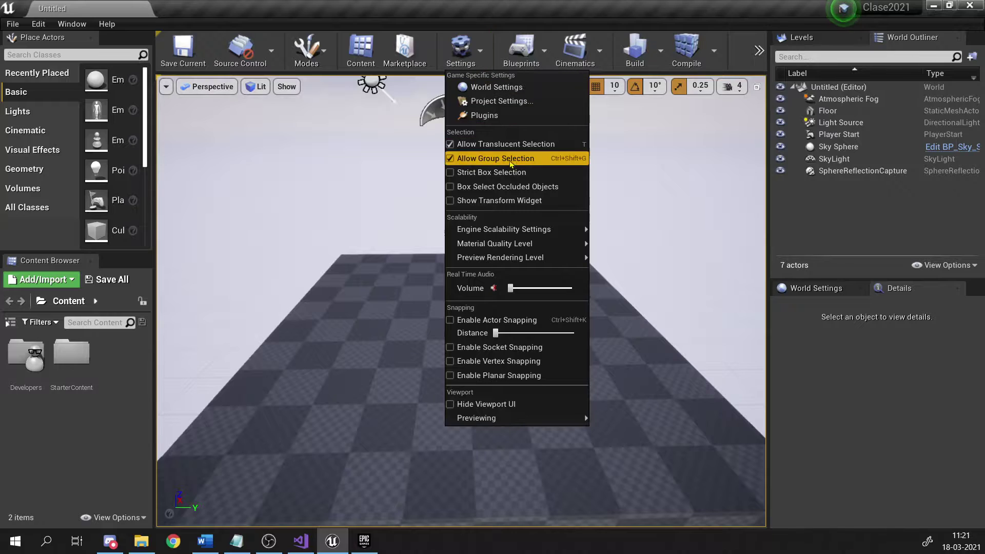
mouse_move(468, 236)
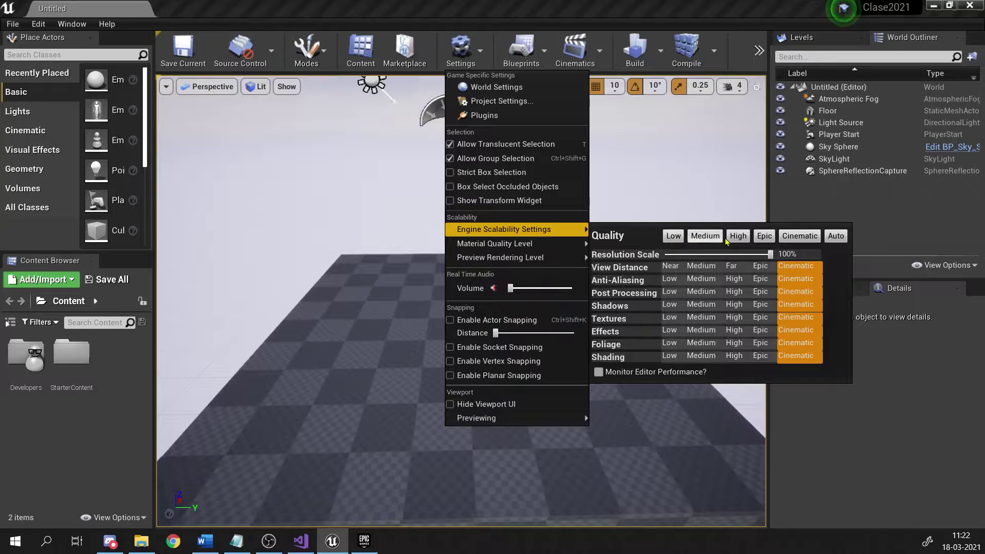
left_click(480, 47)
left_click(481, 47)
mouse_move(567, 231)
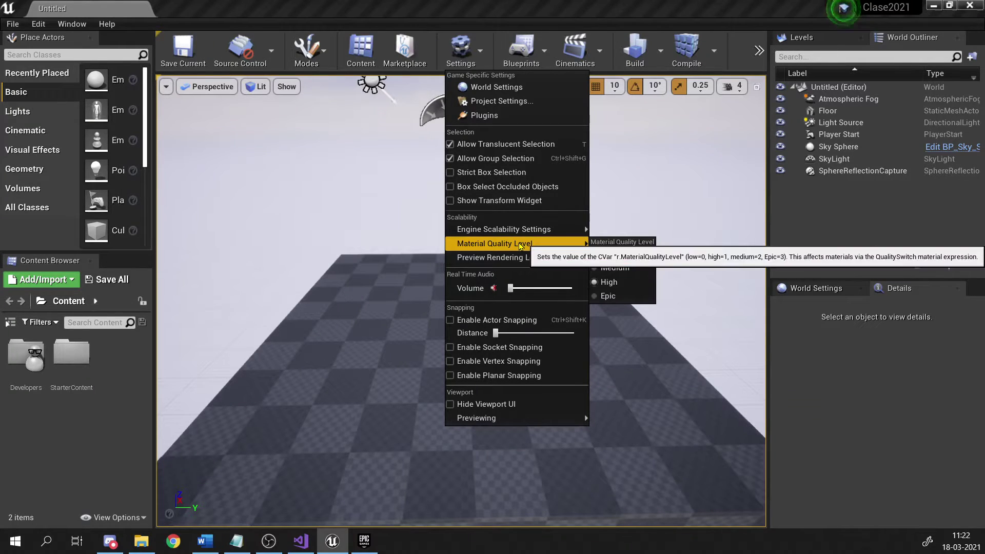
left_click(441, 203)
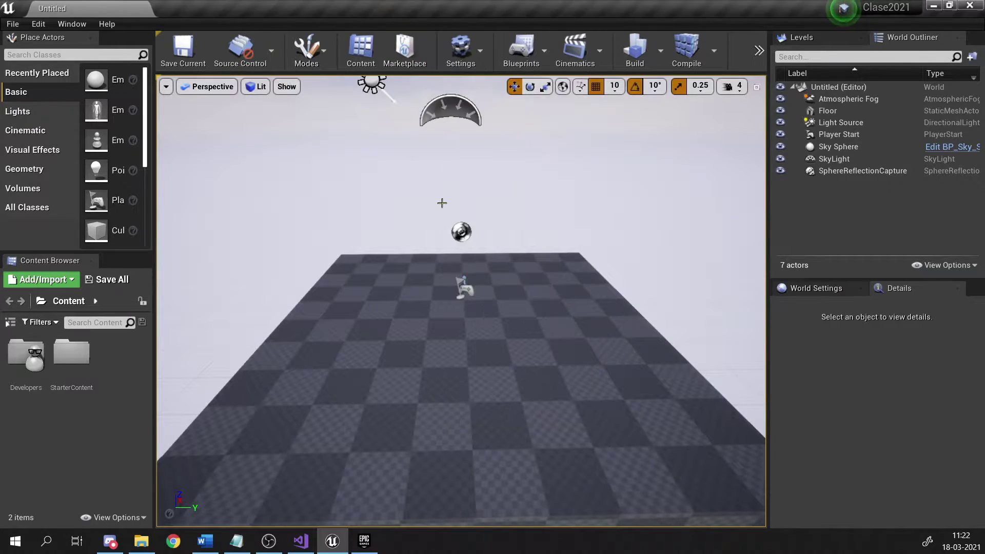
left_click(479, 66)
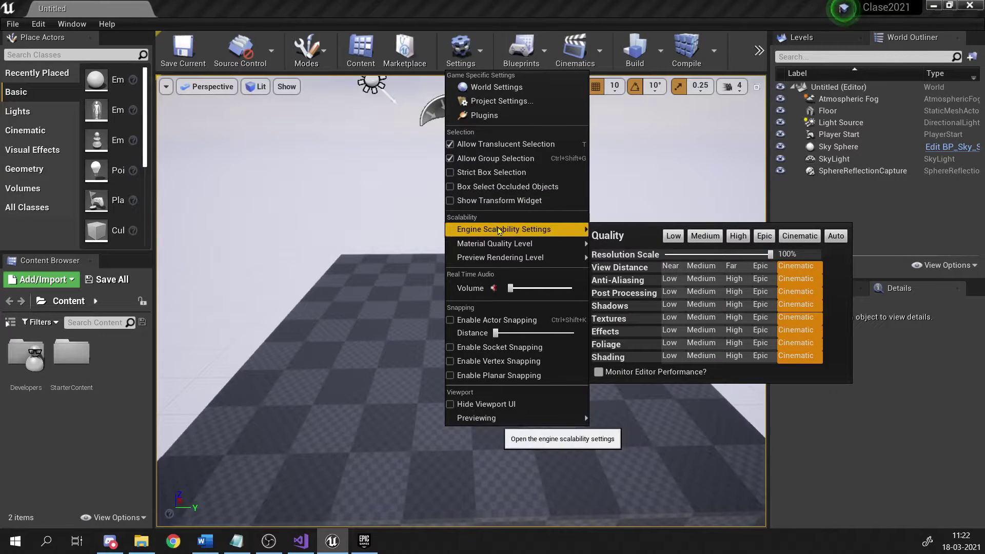
left_click(352, 141)
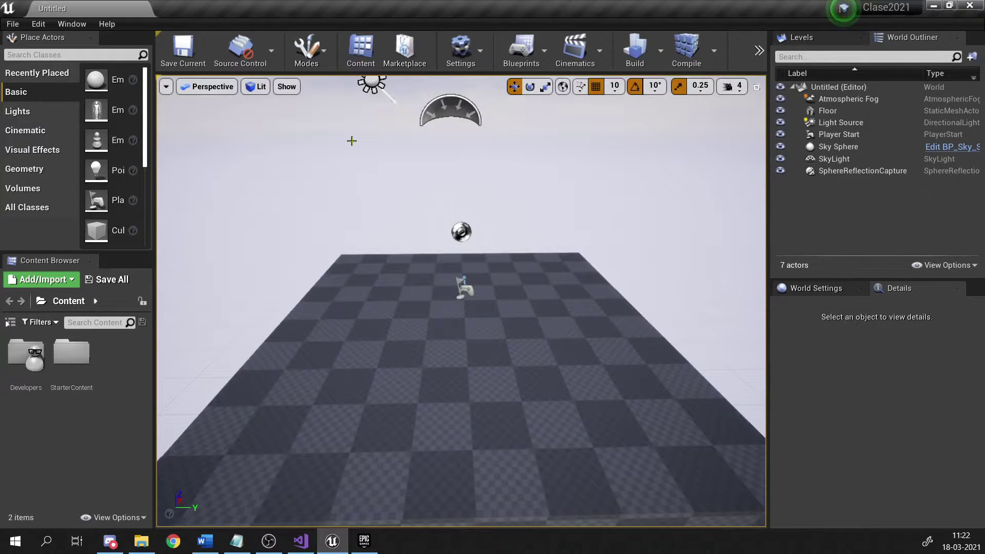
Turn off the viewport's Anti-aliasing, Atmosphere, Decals, Fog, Particle Sprites and Translucency show flags, toggle the Grid flag, and select the Floor.
left_click(258, 87)
left_click(287, 87)
left_click(289, 88)
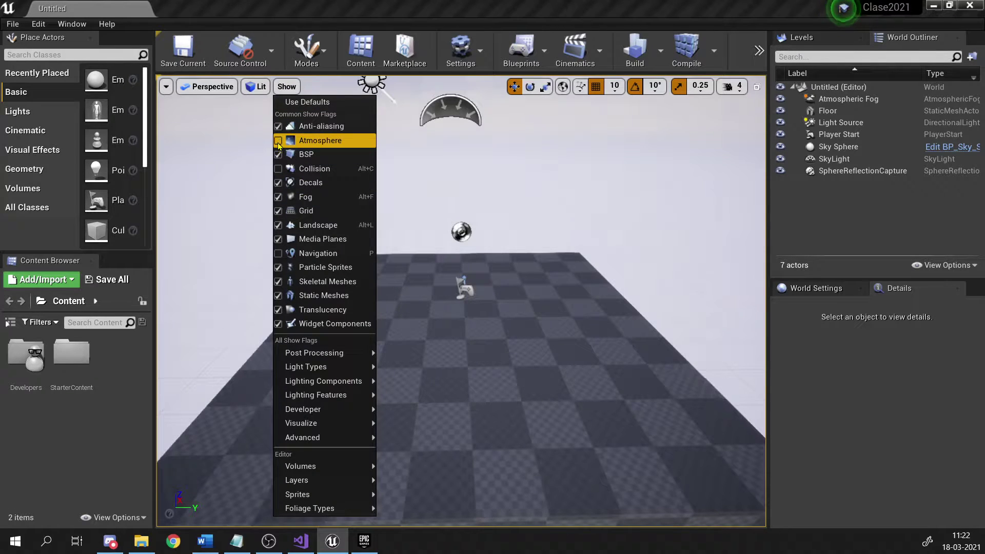
left_click(278, 197)
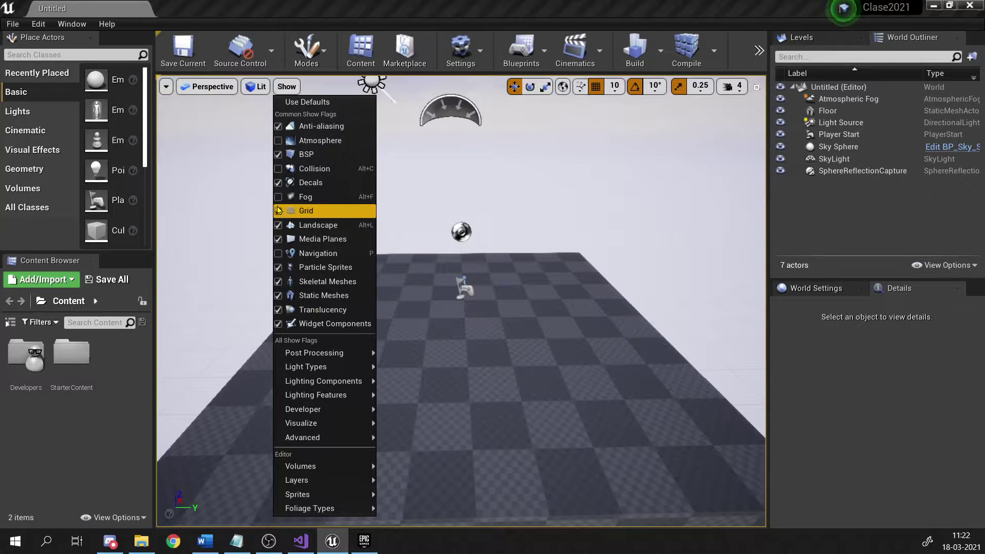
left_click(278, 212)
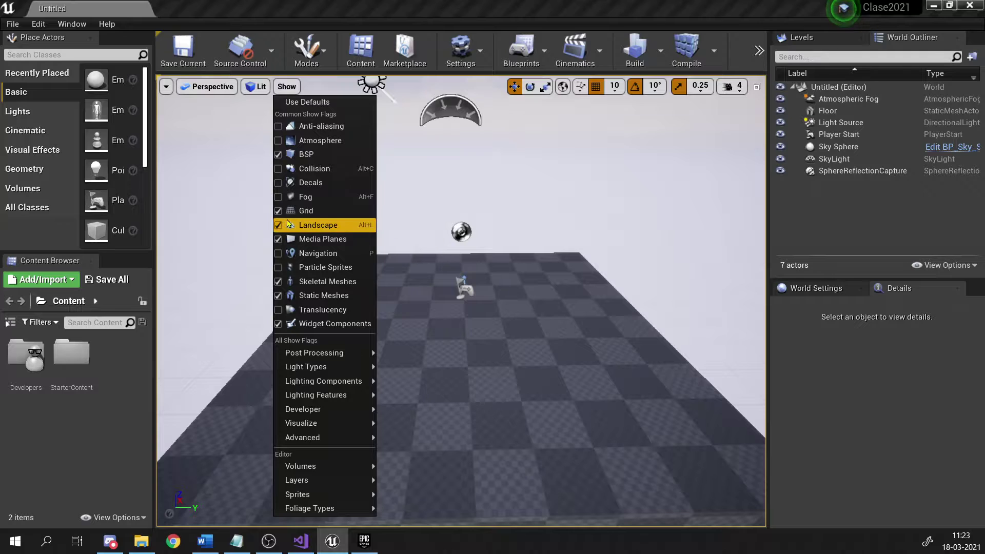
left_click(279, 211)
left_click(444, 273)
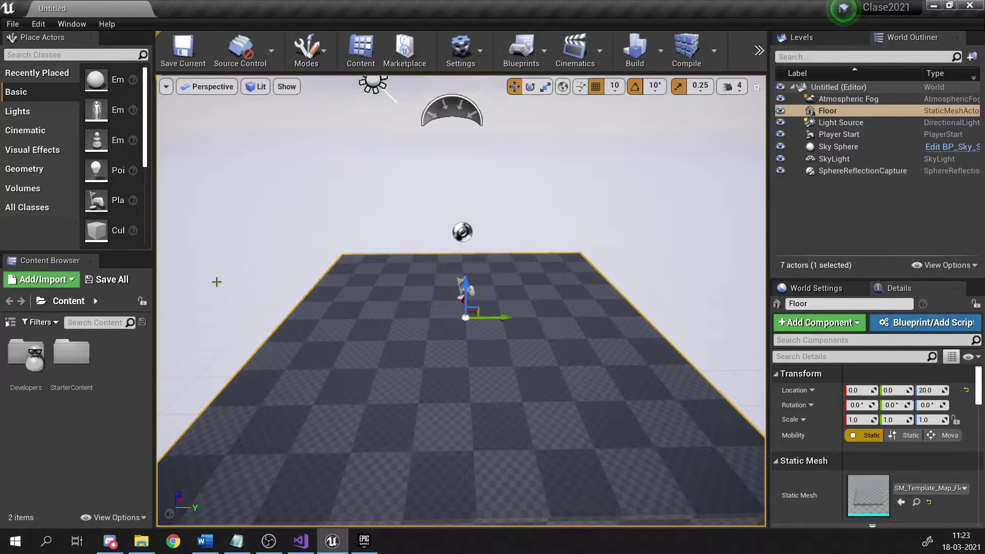
Widen the Place Actors and Content Browser area, and close the Levels panel after viewing it.
left_click_drag(155, 280, 213, 290)
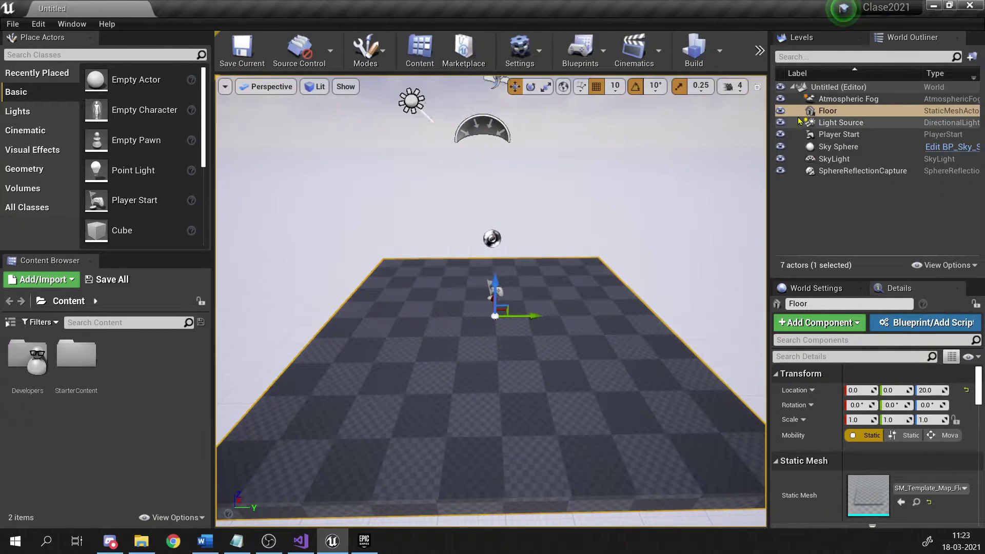
left_click(808, 38)
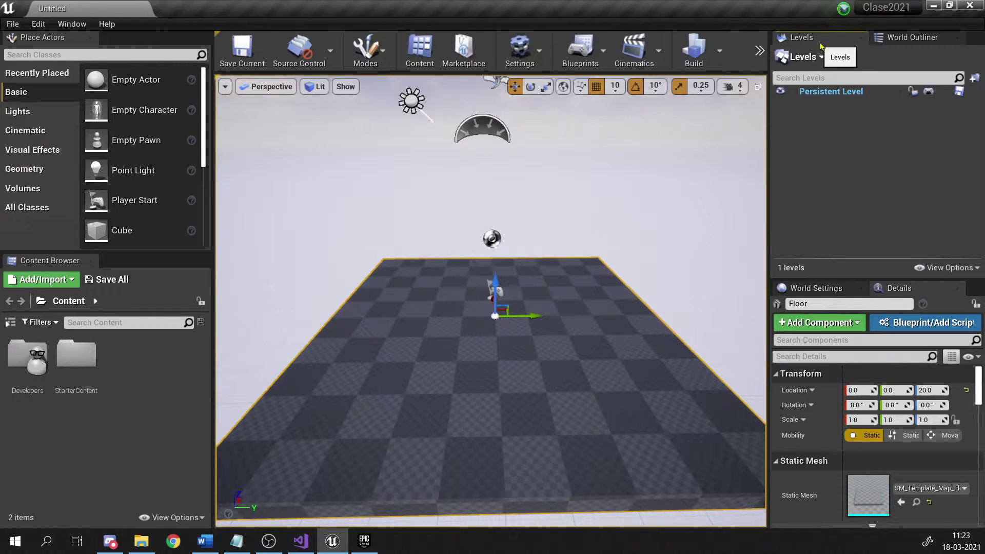
left_click(908, 37)
left_click(817, 37)
left_click(861, 38)
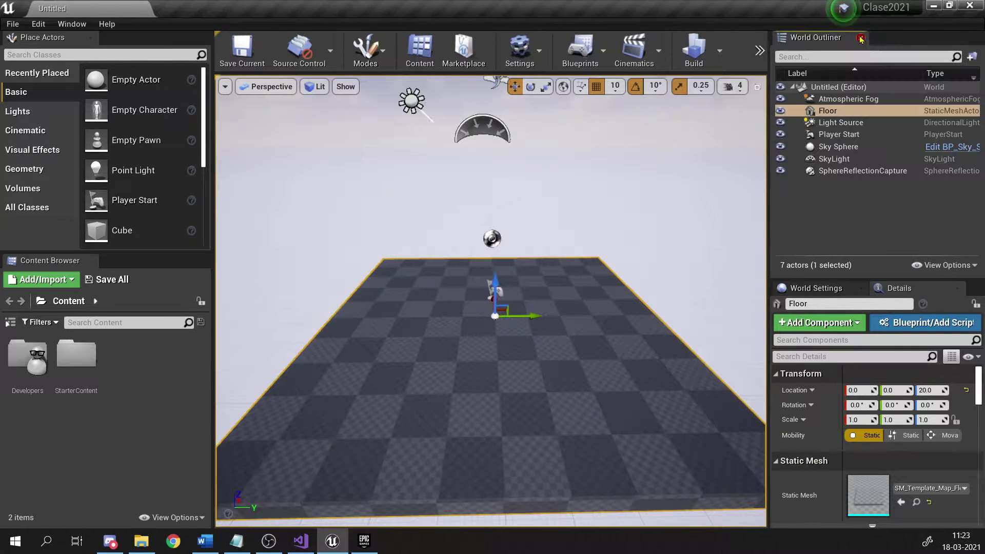
Close the World Settings panel, and reopen the Levels panel docked as a tab beside the Content Browser.
left_click(847, 289)
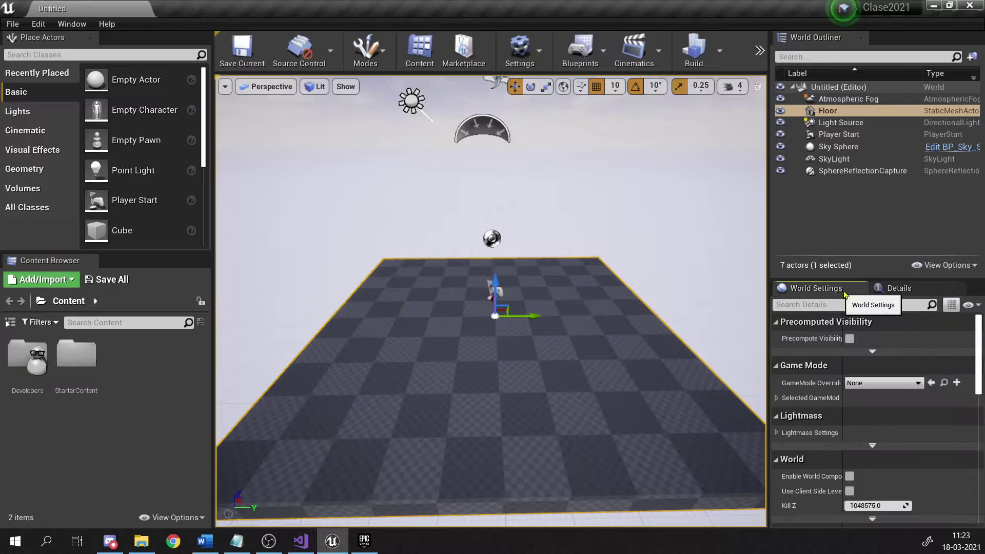
left_click(861, 288)
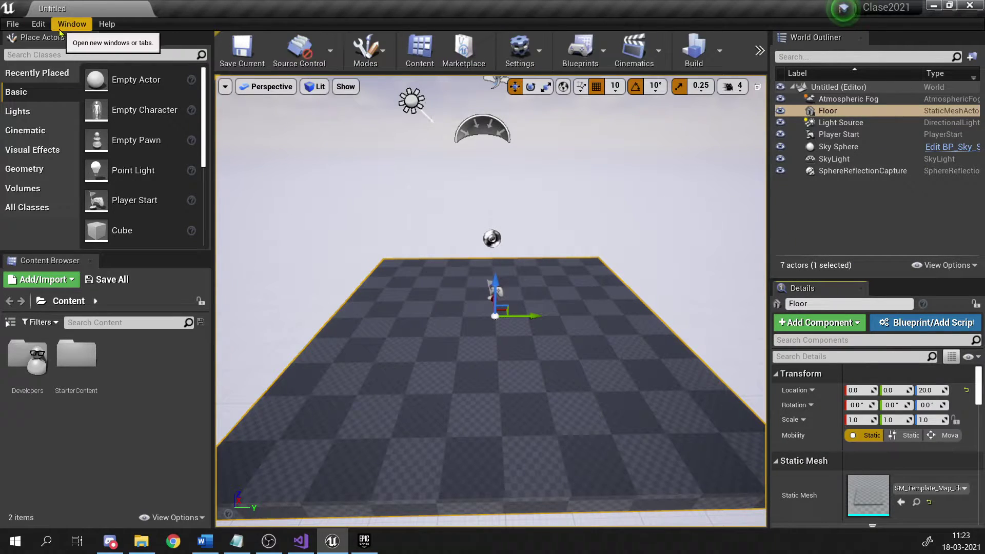
left_click(76, 24)
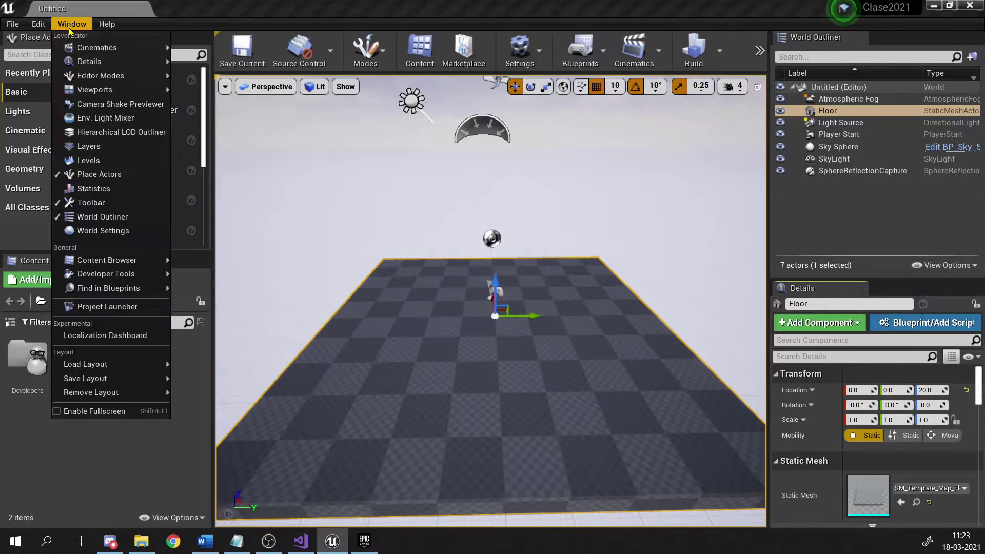
left_click(101, 163)
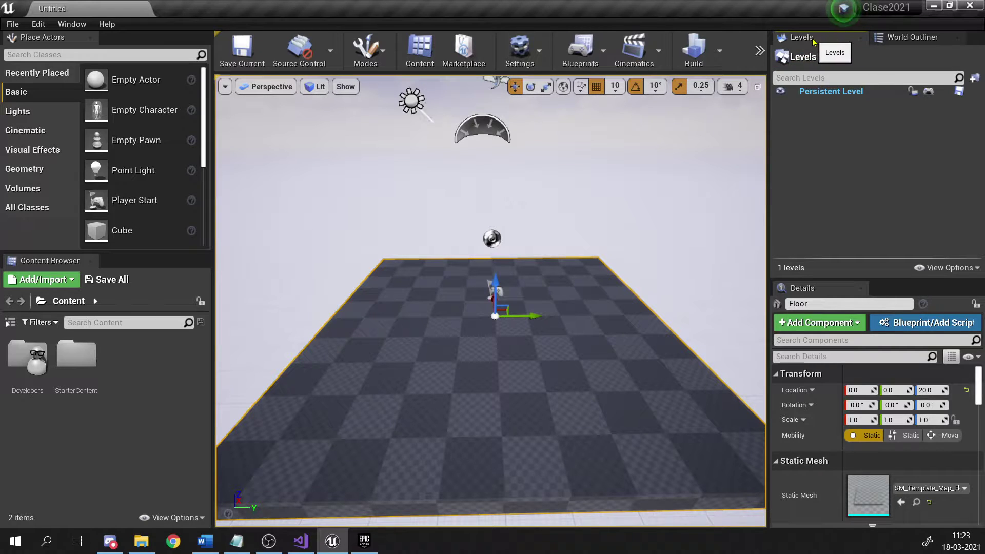
left_click_drag(813, 42, 147, 265)
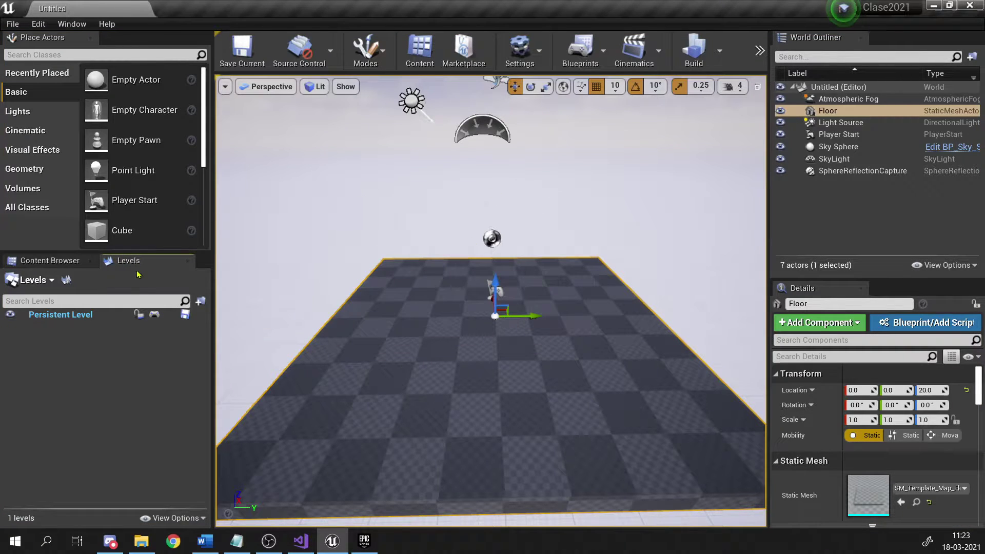
Dock Place Actors with the World Outliner, Levels in its own column beside them, and the Content Browser beside Details.
left_click_drag(42, 37, 918, 44)
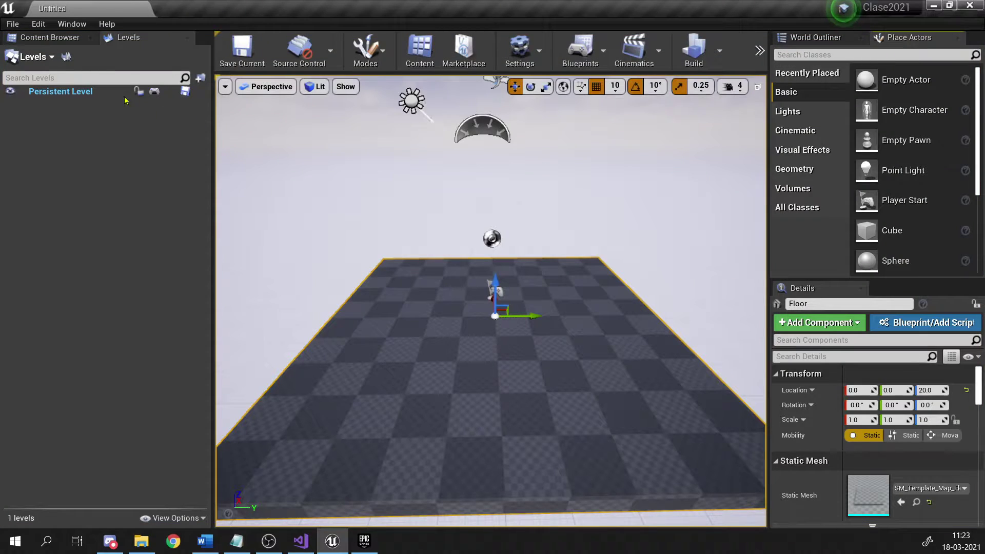
left_click_drag(128, 37, 956, 119)
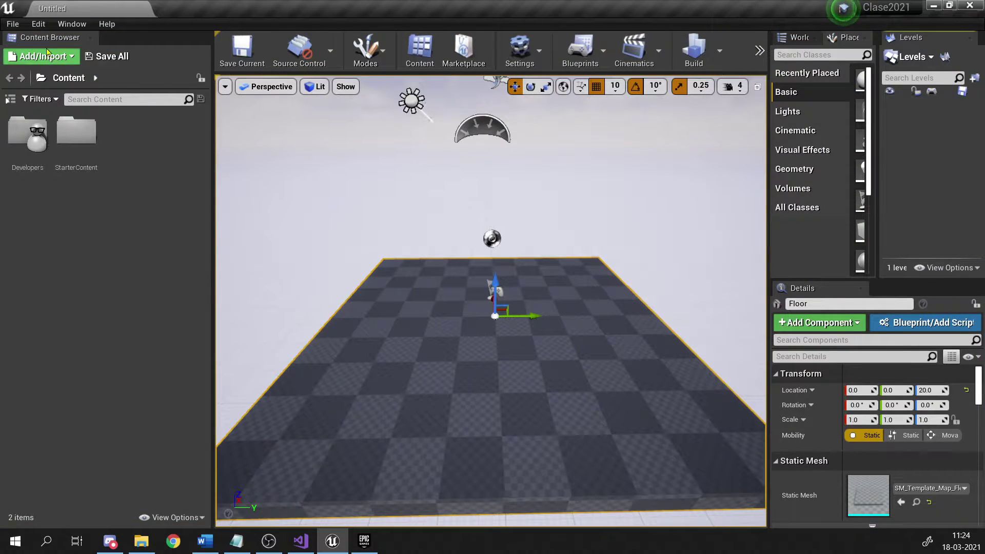
left_click_drag(49, 39, 952, 368)
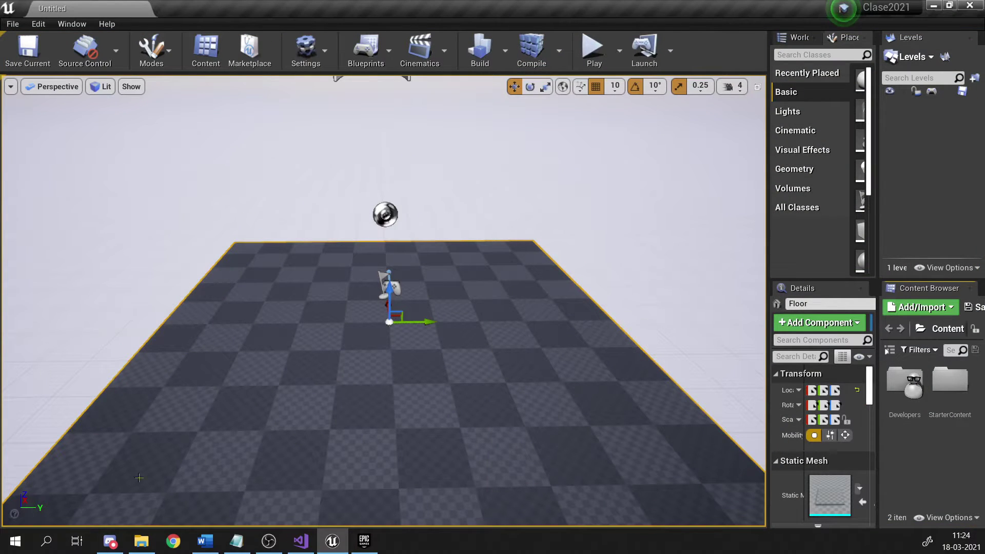
scroll(318, 427, "down", 4)
scroll(318, 427, "up", 3)
scroll(319, 427, "down", 3)
scroll(319, 427, "up", 1)
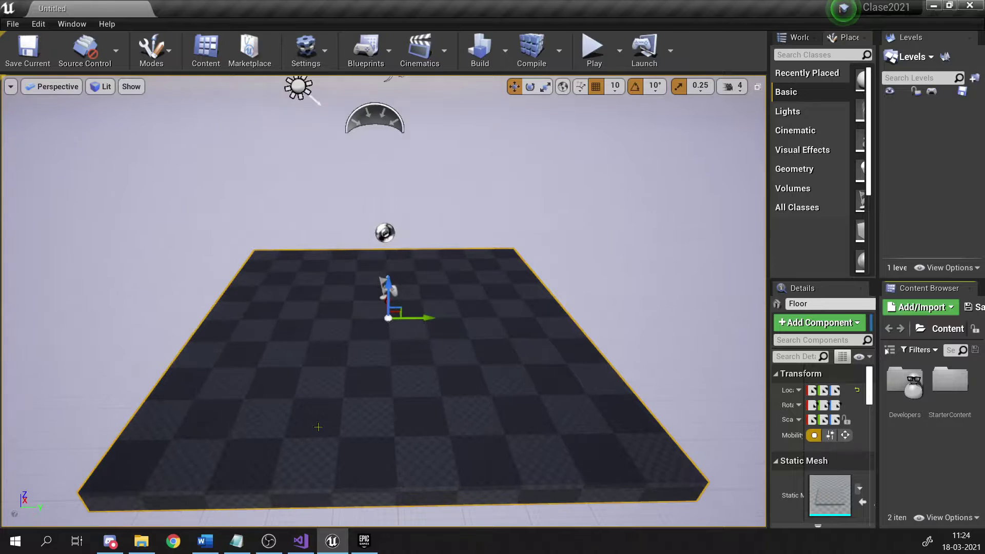
scroll(318, 426, "down", 1)
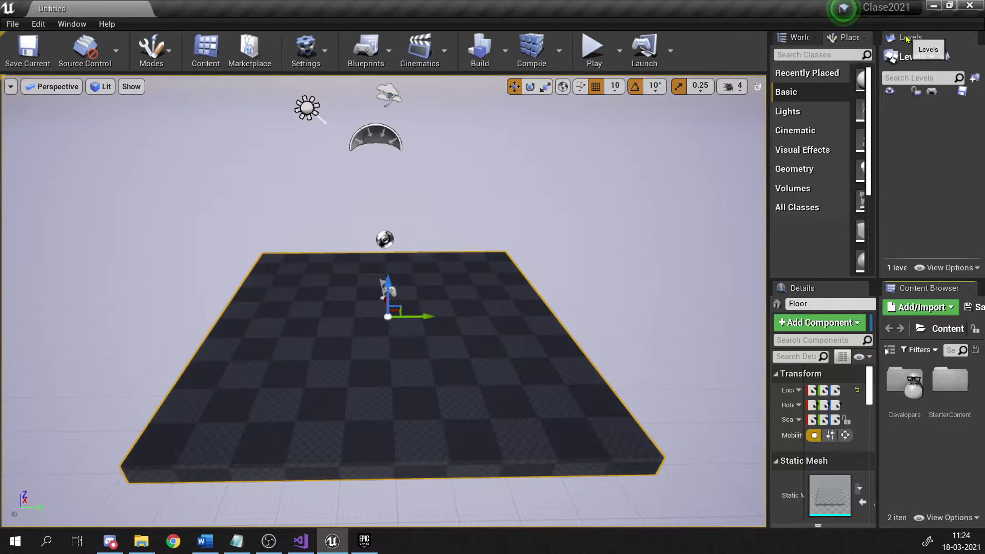
Dock the Levels panel as a tab beside the World Outliner, and place Place Actors along the viewport's left side.
left_click_drag(907, 40, 873, 38)
left_click_drag(934, 41, 28, 110)
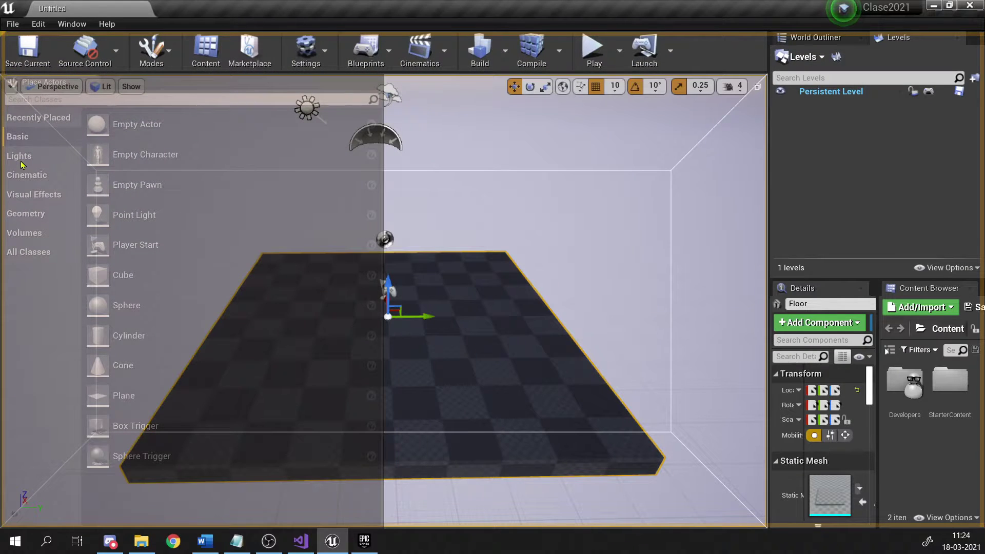
left_click_drag(21, 165, 24, 167)
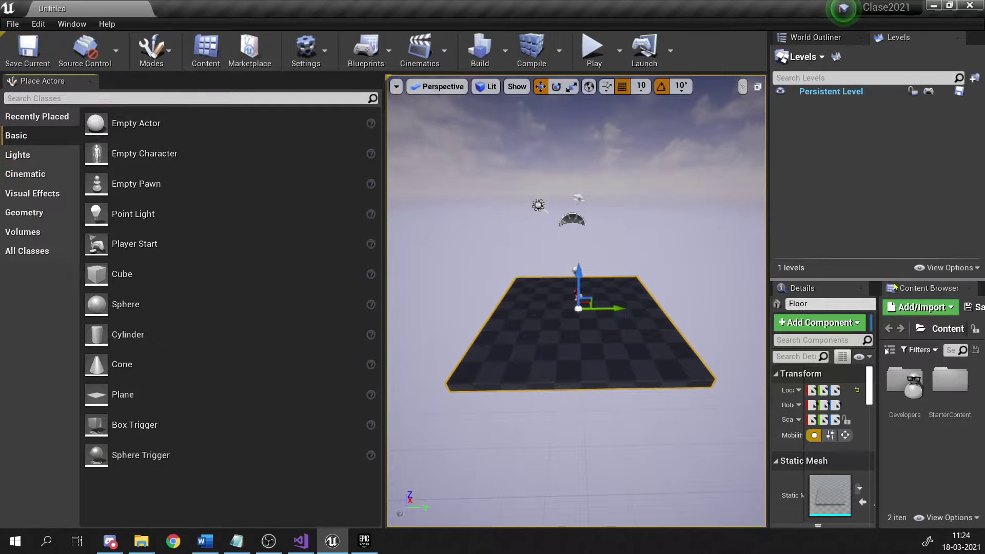
Dock the Content Browser below Place Actors, and narrow that column to enlarge the viewport.
left_click_drag(895, 287, 188, 419)
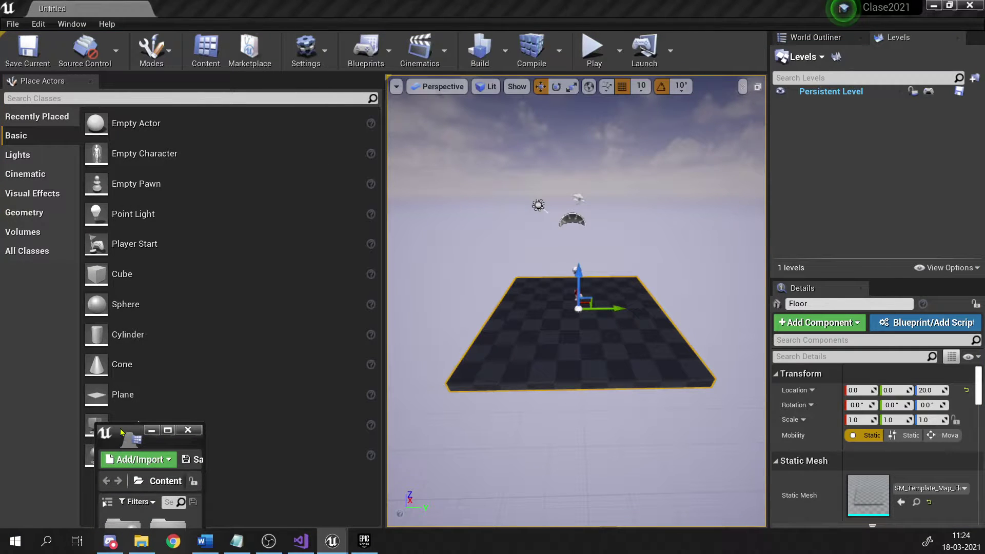
left_click_drag(121, 432, 126, 487)
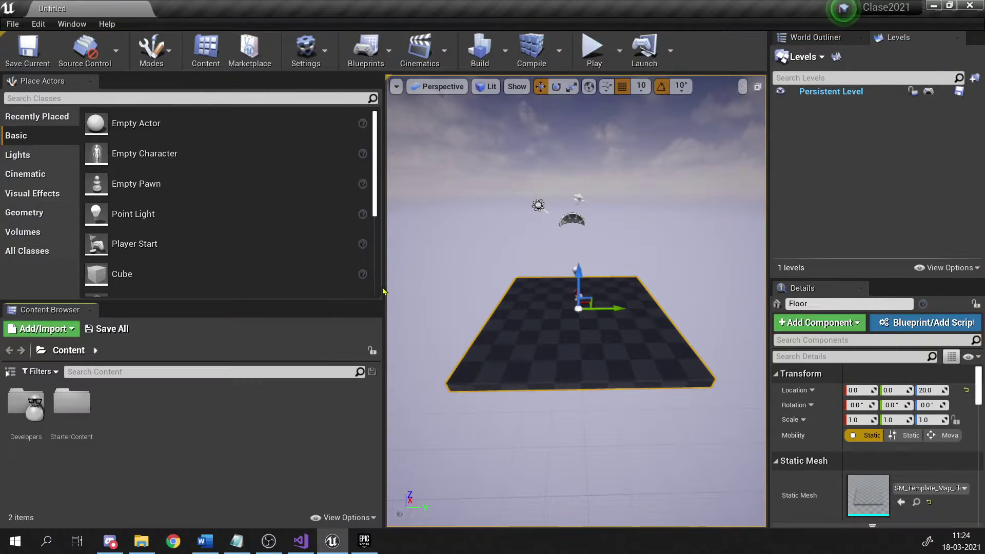
left_click_drag(384, 310, 169, 310)
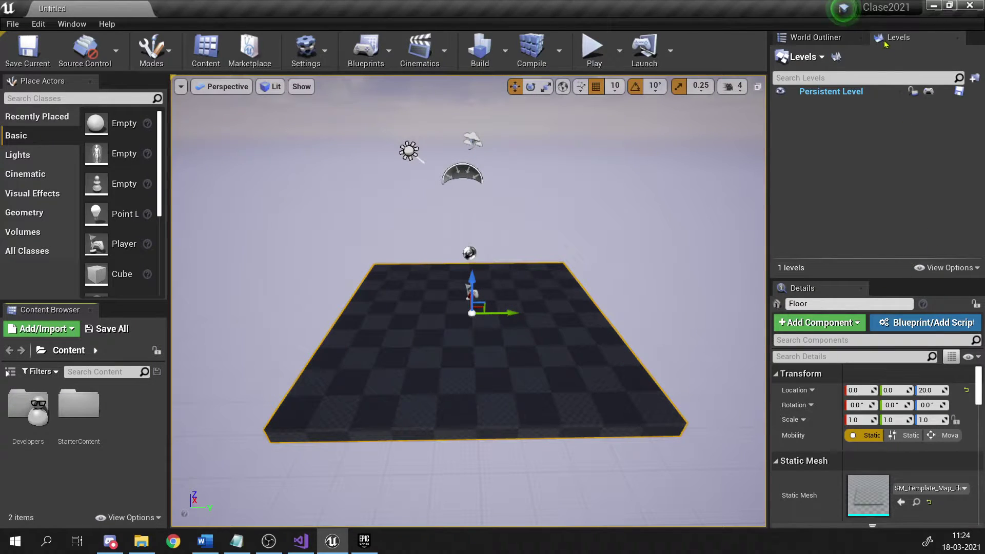
Move the World Outliner into the Details group, and return it to sit after the Levels tab.
left_click_drag(816, 37, 878, 287)
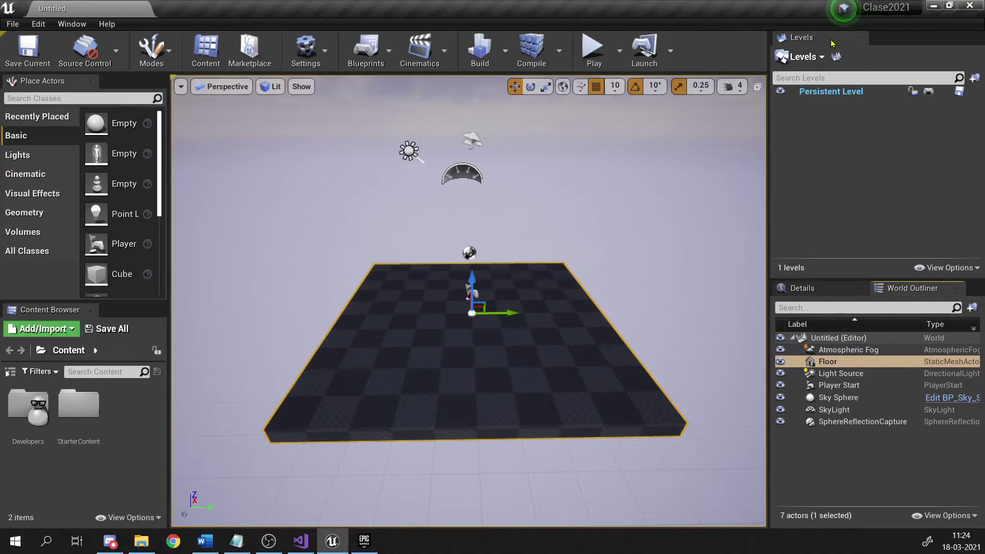
left_click_drag(907, 289, 885, 39)
Reopen the World Settings panel beside Details, and leave World Settings in front after checking the Details tab.
left_click(72, 23)
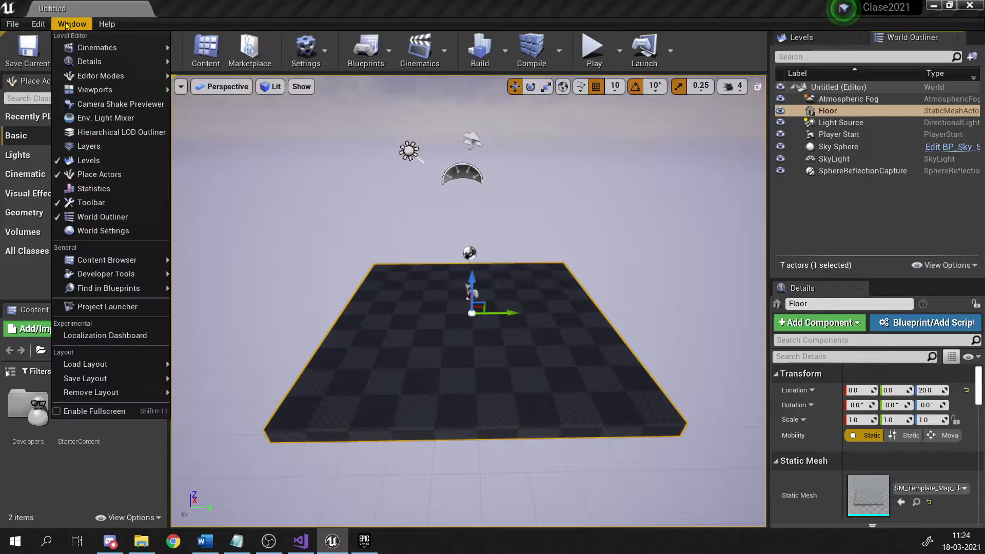
left_click(82, 203)
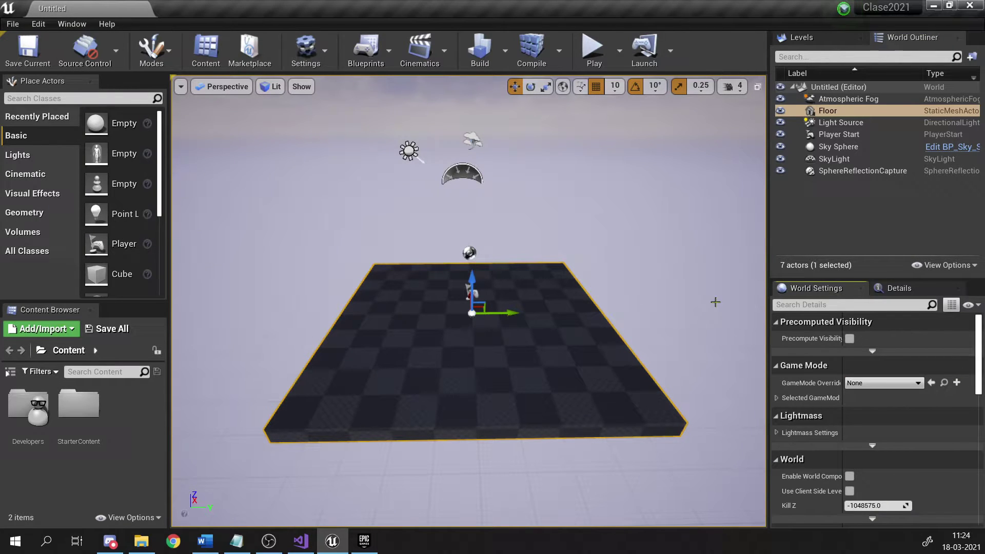
left_click(904, 289)
left_click(826, 290)
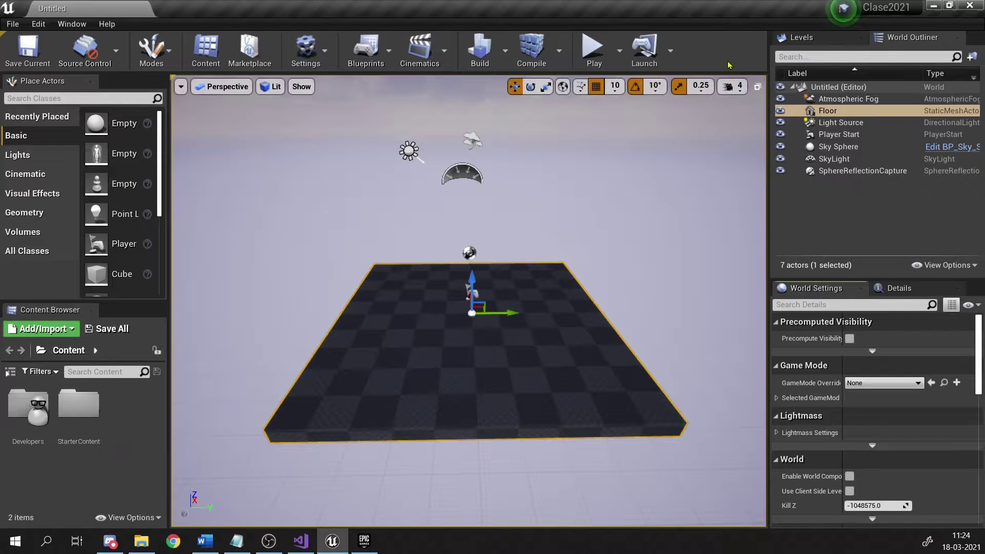
Start the editor interface tutorial, view the list of available tutorials, and close the list.
left_click(842, 10)
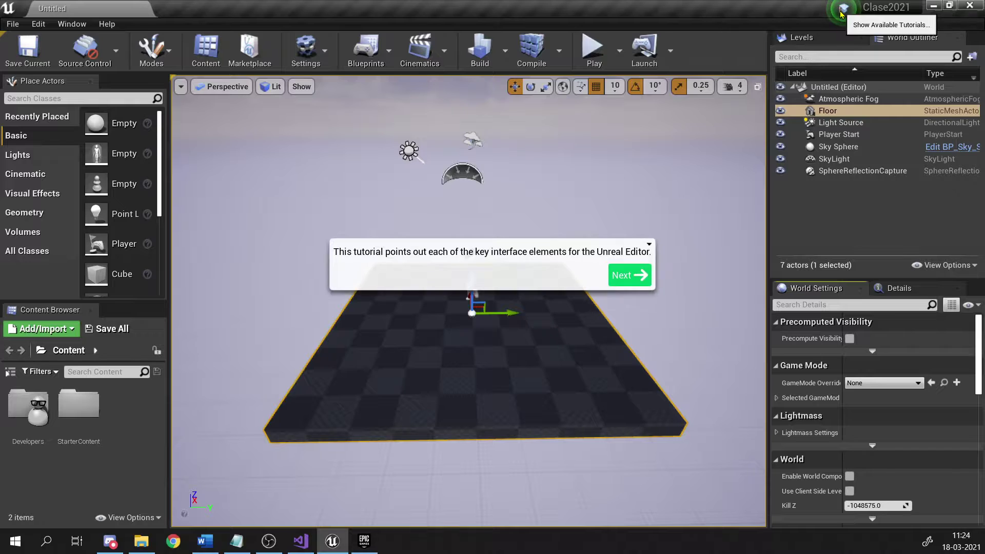
left_click(842, 12)
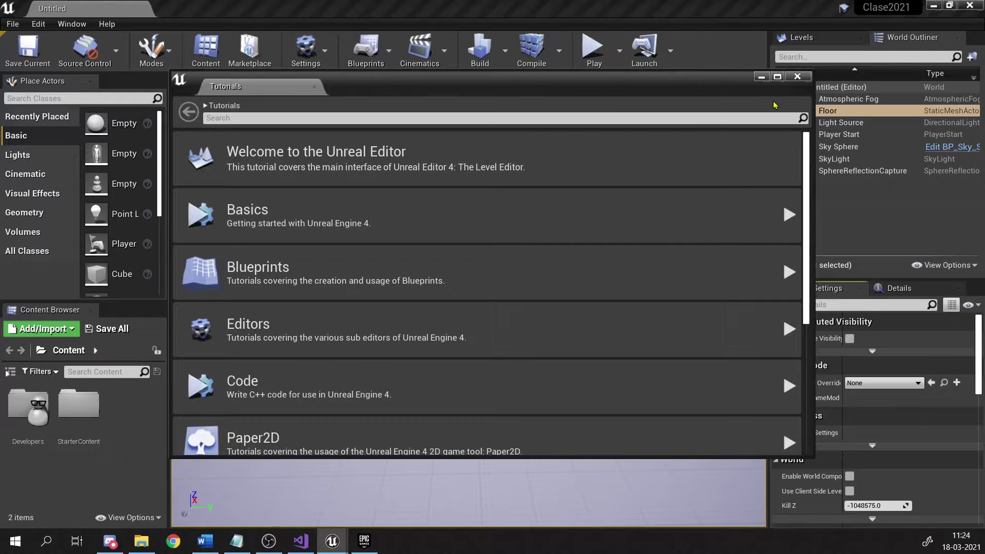
left_click(798, 77)
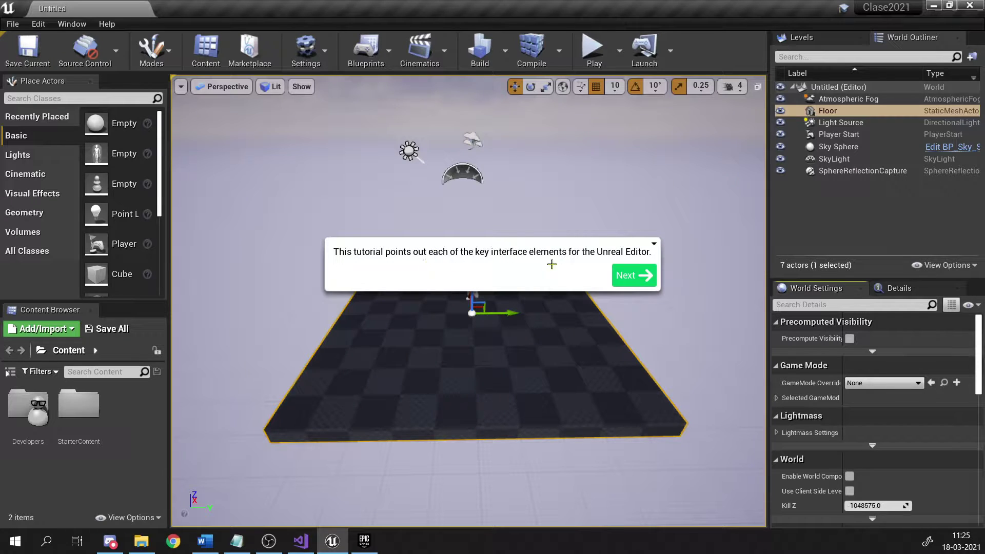
Read the editor interface tutorial from its introduction through the viewport and Modes Panel pages to the Content Browser page.
left_click(621, 275)
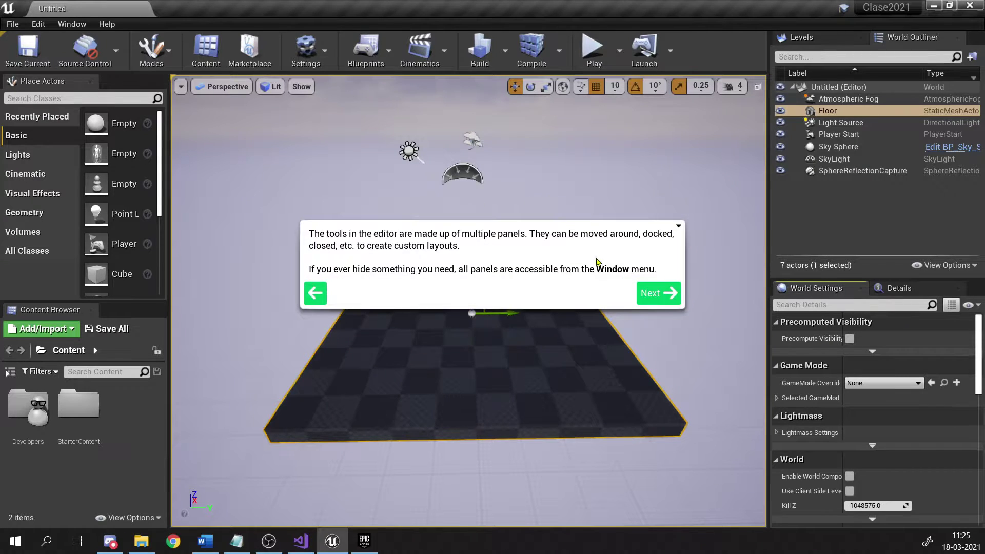
left_click(654, 294)
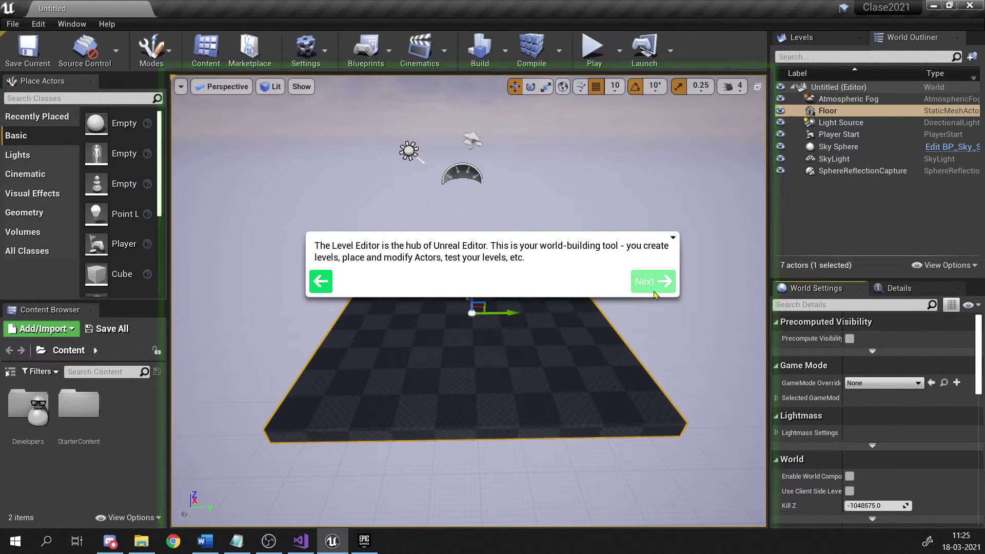
left_click(654, 294)
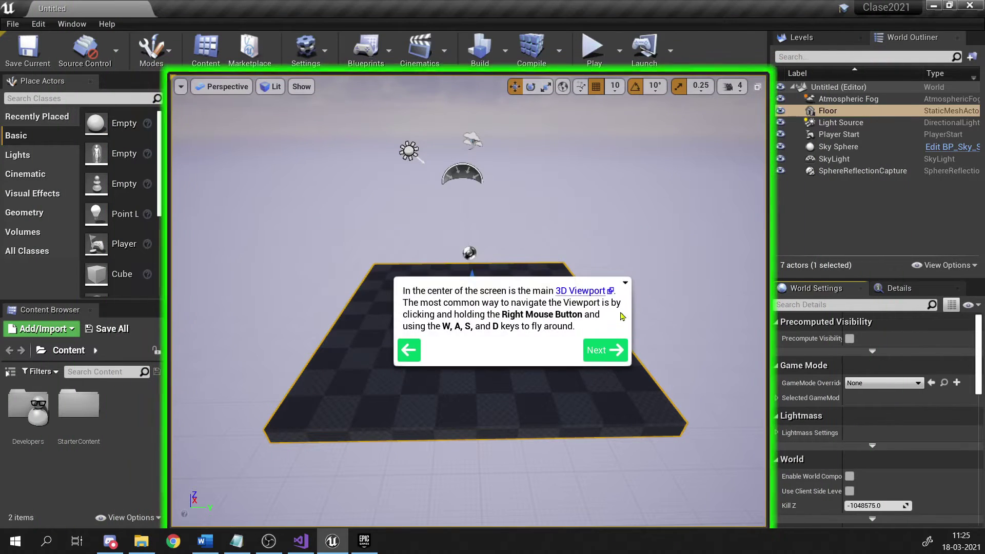
left_click(612, 352)
left_click(808, 200)
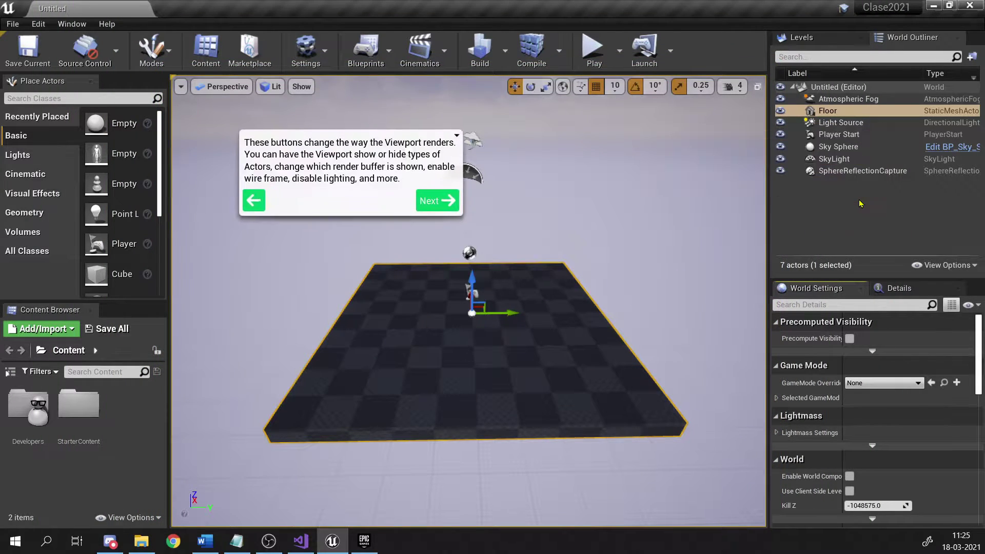
left_click(460, 135)
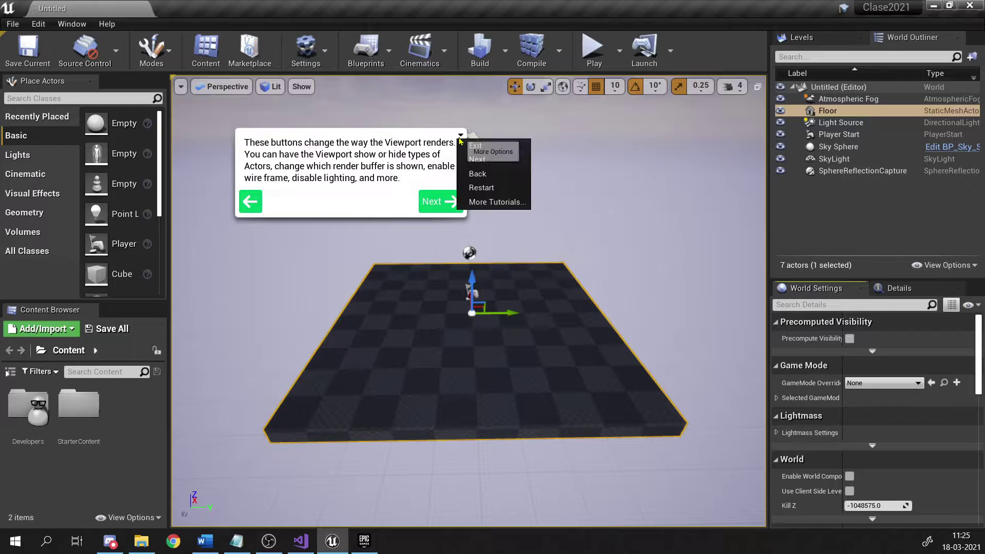
left_click(434, 201)
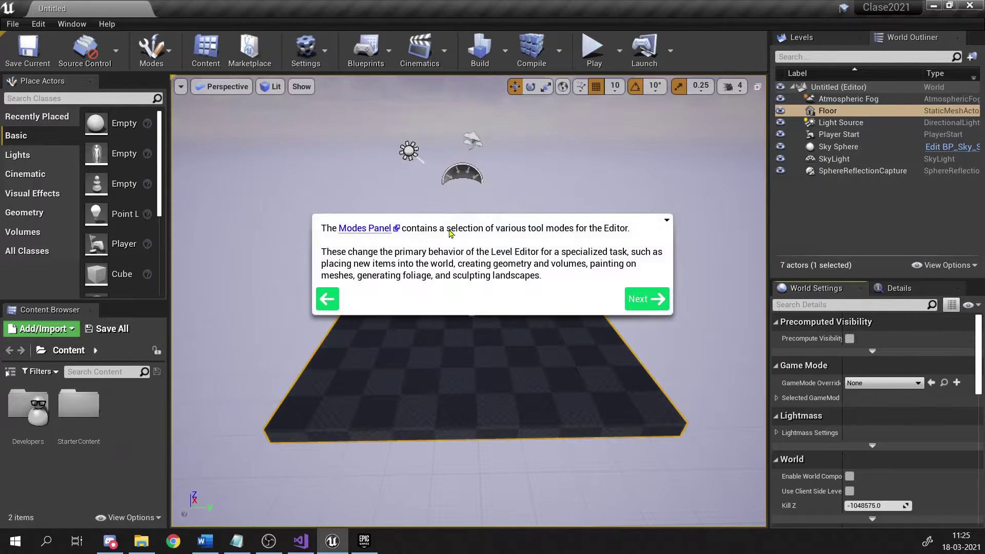
left_click(627, 298)
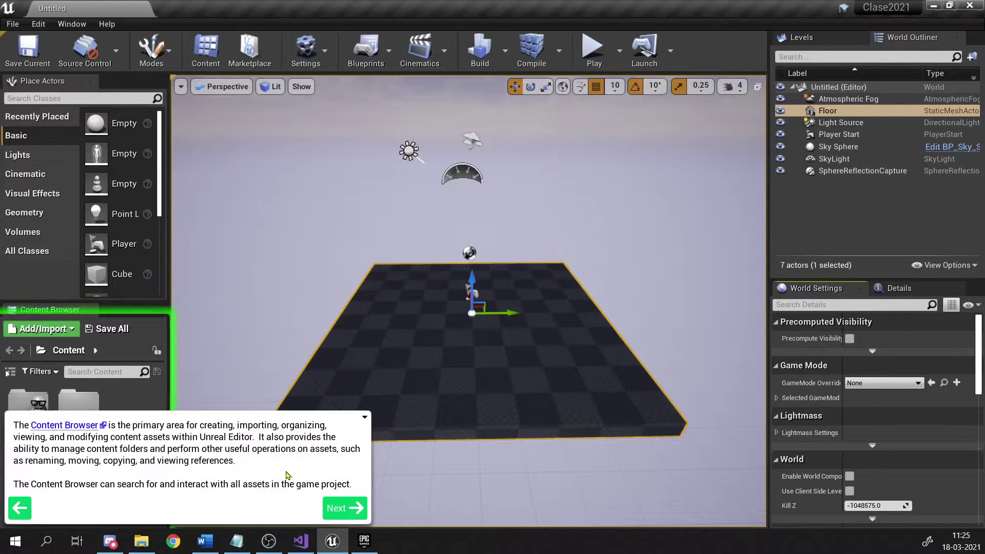
Page back through the editor interface tutorial to the Level Editor page, and exit the tutorial.
left_click(366, 417)
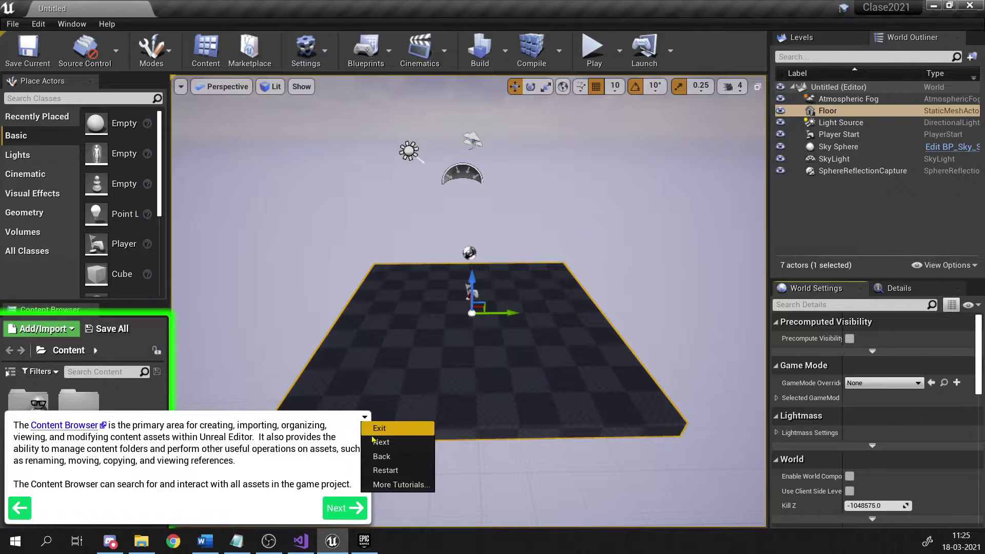
left_click(19, 508)
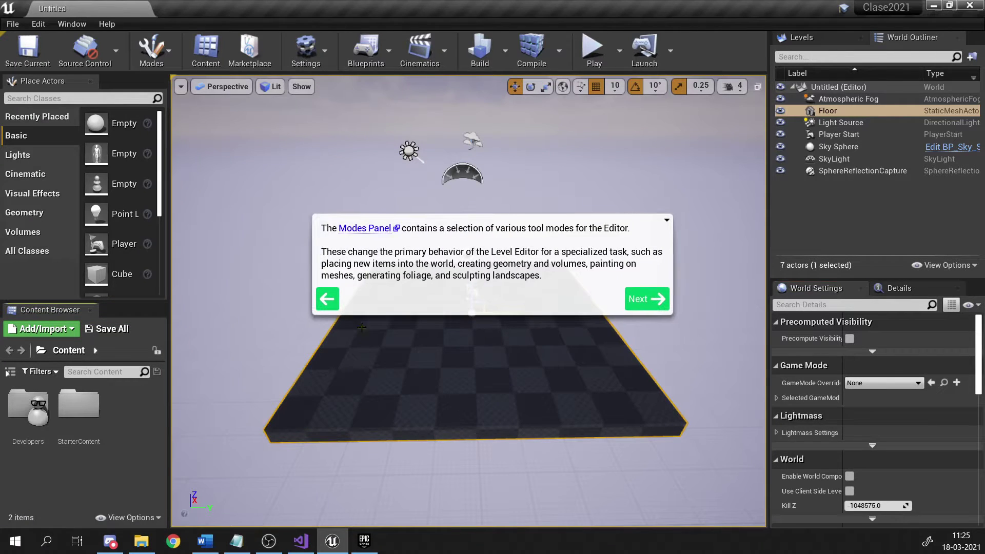
left_click(330, 297)
left_click(260, 204)
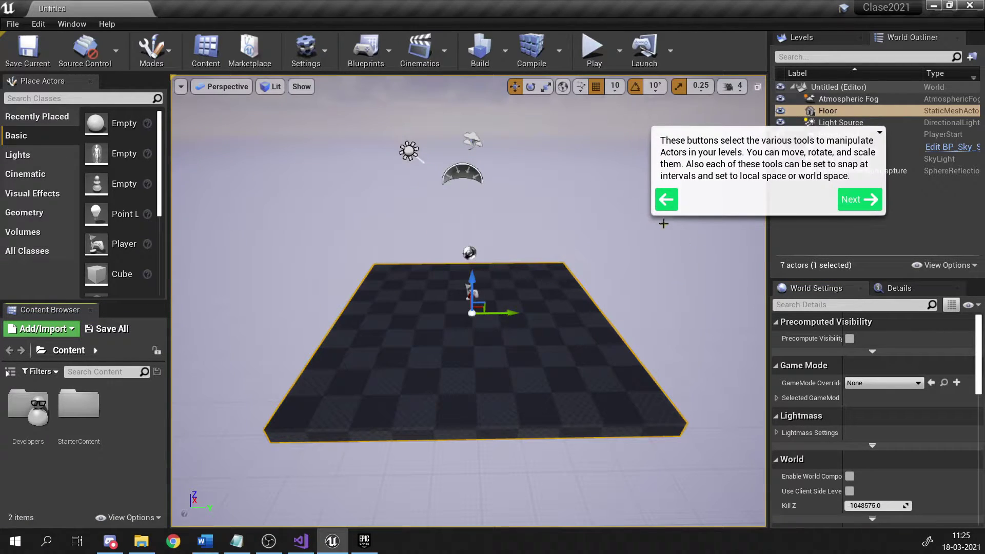
left_click(666, 201)
left_click(414, 354)
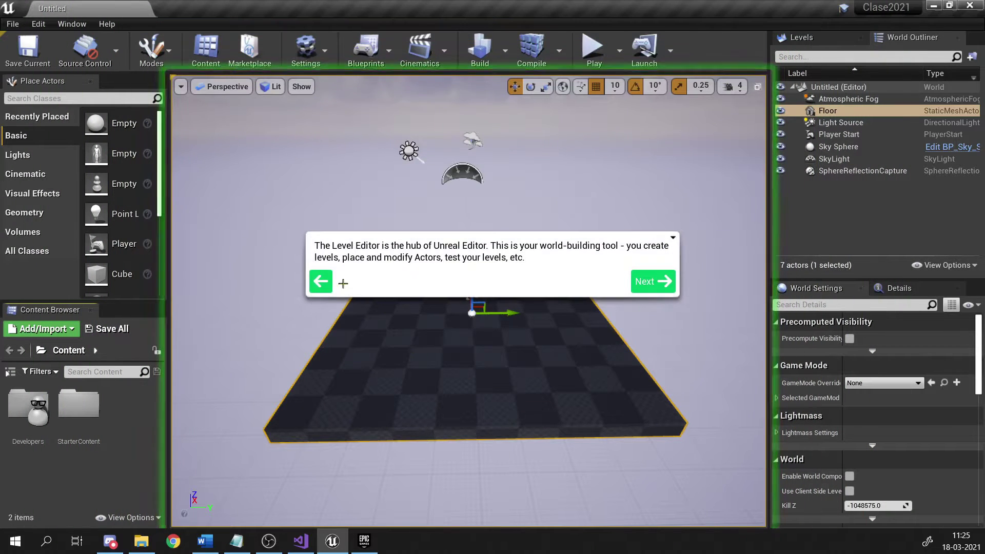
left_click(324, 290)
left_click(651, 293)
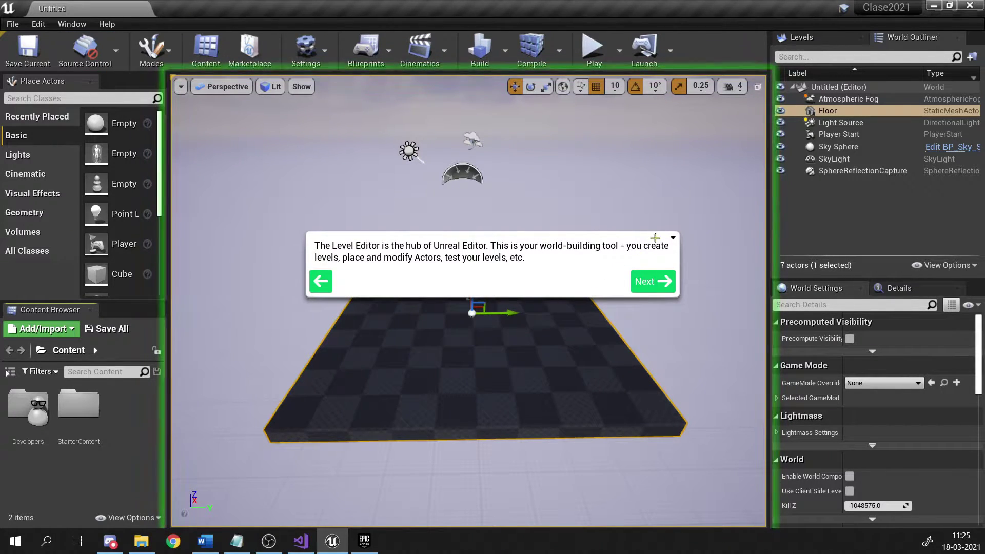
left_click(674, 239)
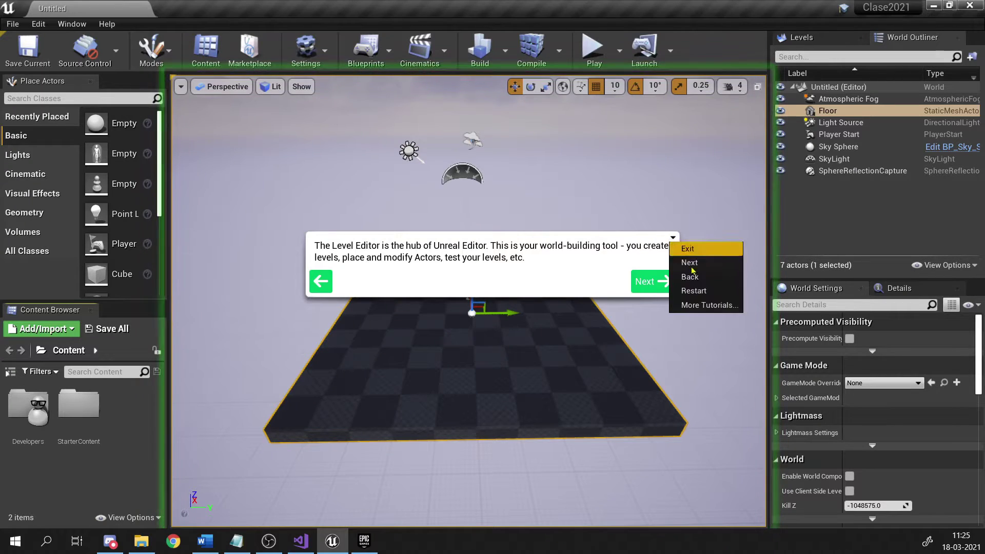
left_click(714, 250)
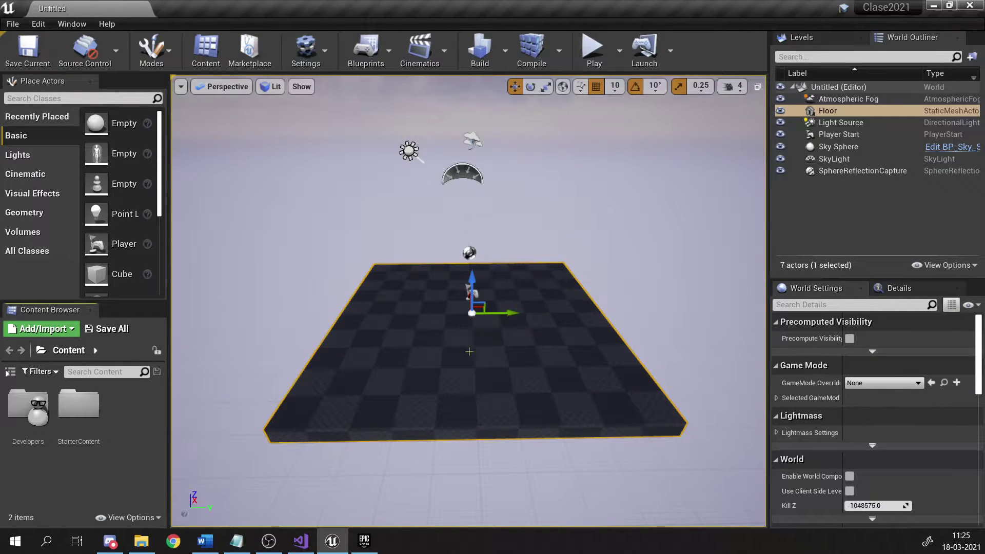
Turn and move the perspective camera to view the floor from a corner and from the front.
right_click_drag(484, 372, 370, 378)
key("d")
key("w")
left_click_drag(508, 347, 530, 347)
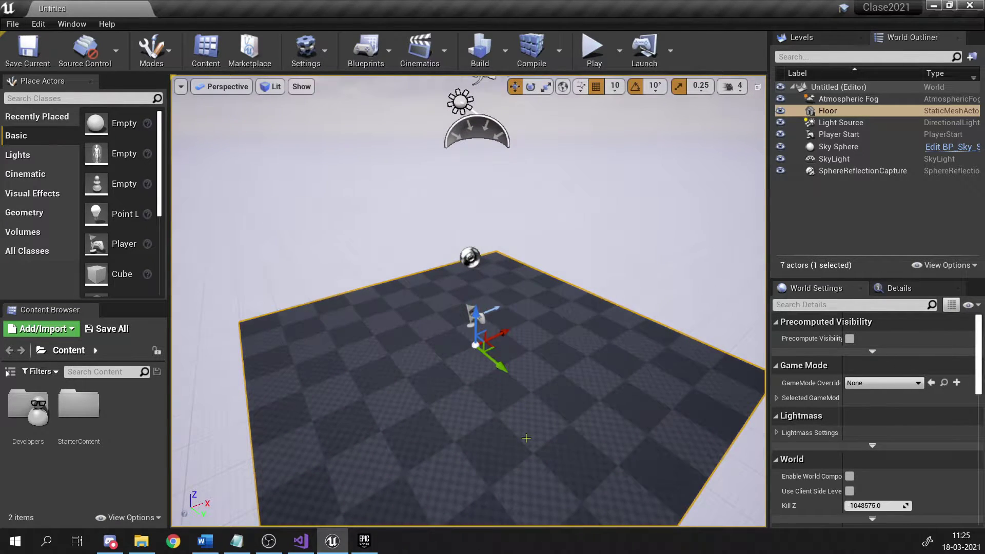
mouse_move(428, 422)
left_mouse_down()
mouse_move(472, 420)
mouse_move(428, 419)
left_mouse_up()
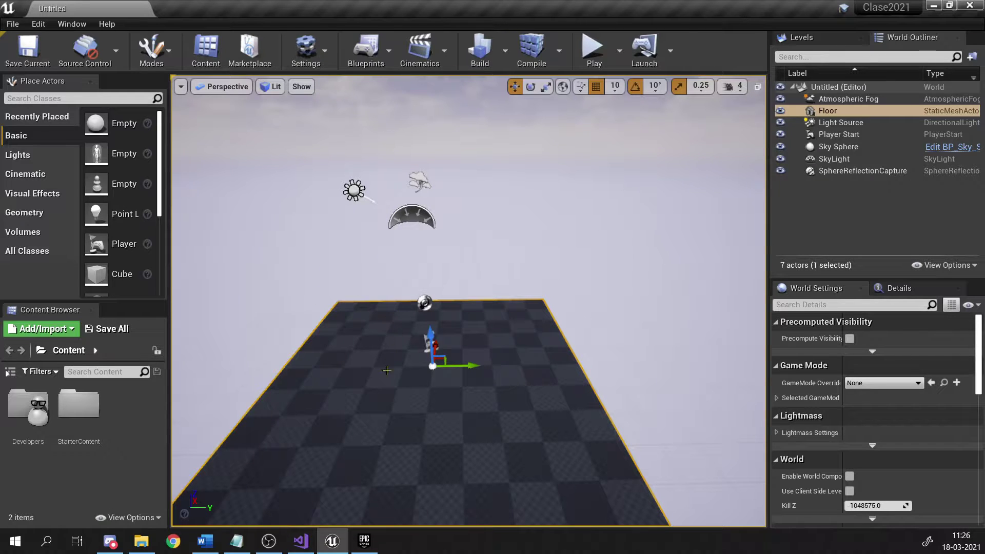
Fly the camera sideways, toward and away from the Player Start to examine the level at different distances.
right_click_drag(387, 371, 379, 349)
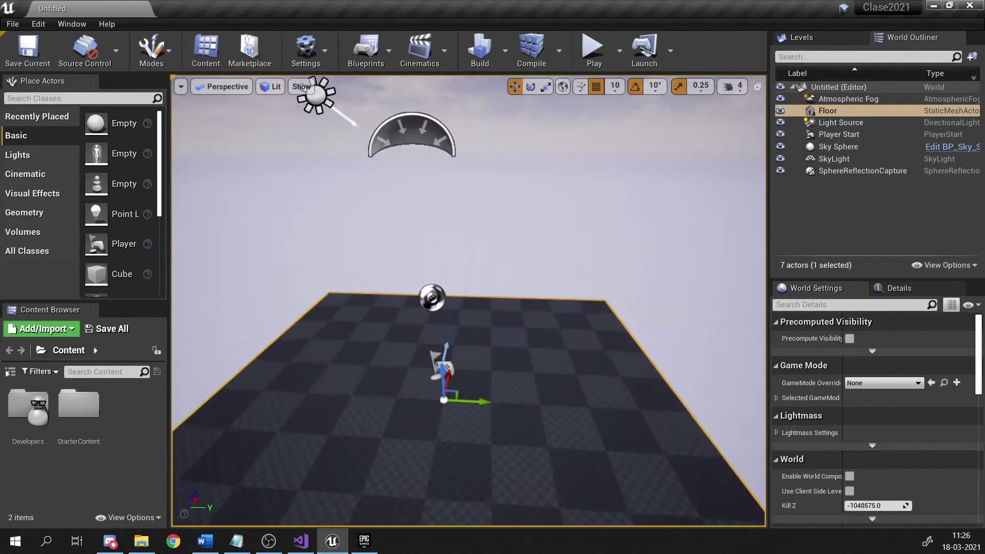
key("a")
key("s")
key("d")
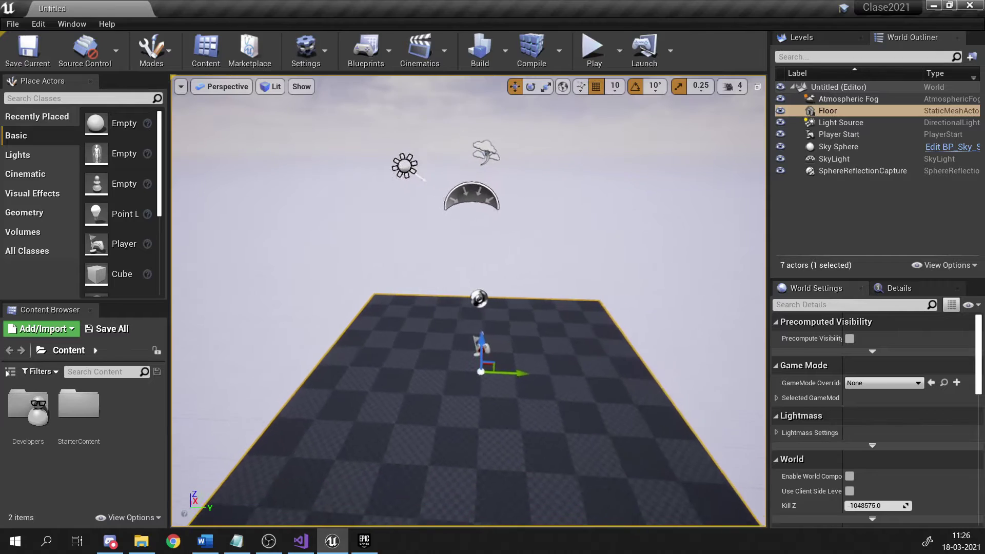
right_click_drag(379, 349, 399, 341)
key("w")
key("a")
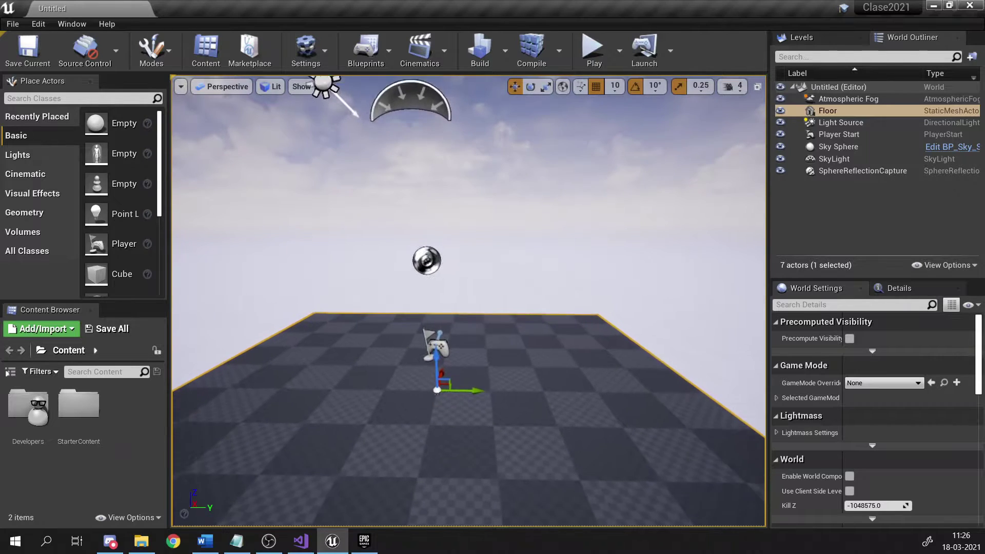
key("w")
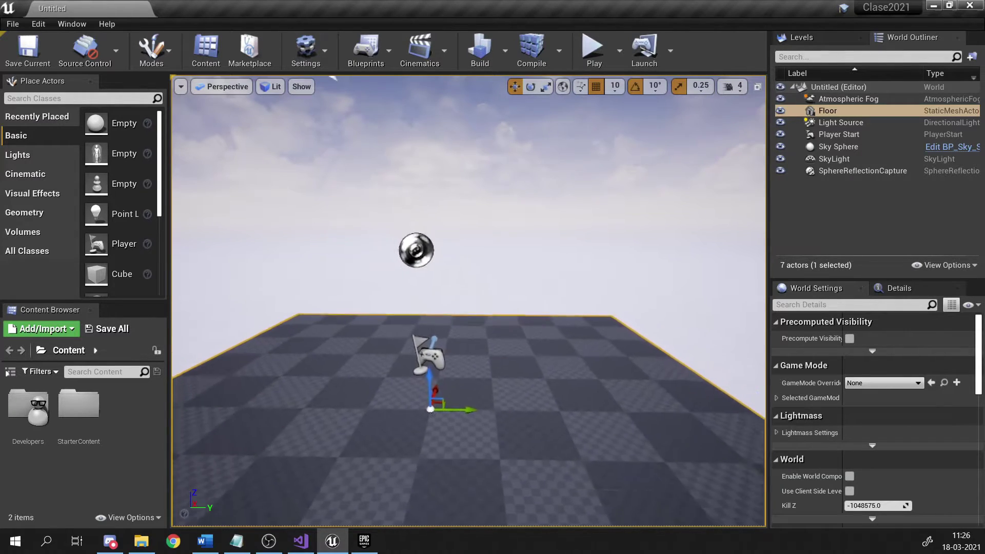
key("s")
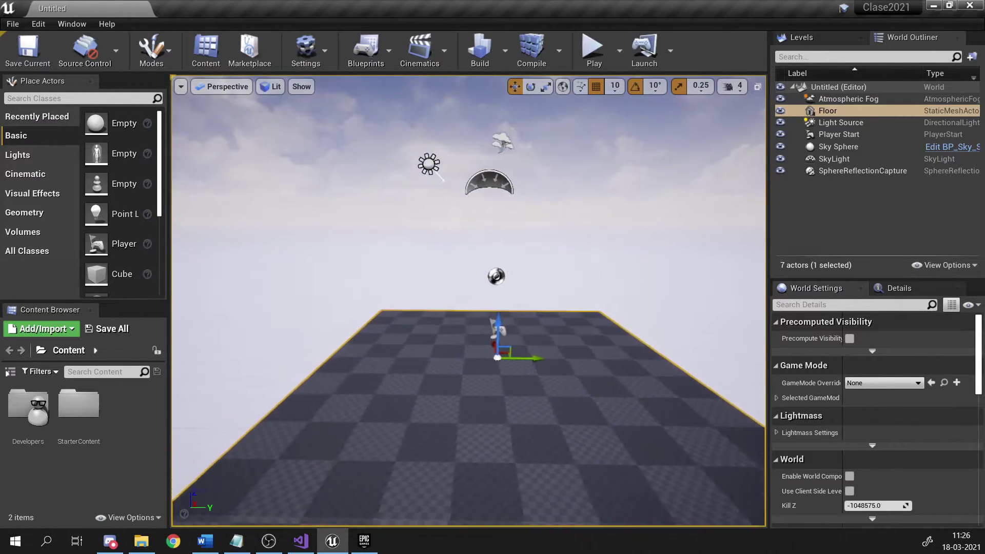
Fly the camera sideways beyond the floor's edge, and bring it back close to the Player Start.
right_click_drag(380, 338, 369, 339)
key("d")
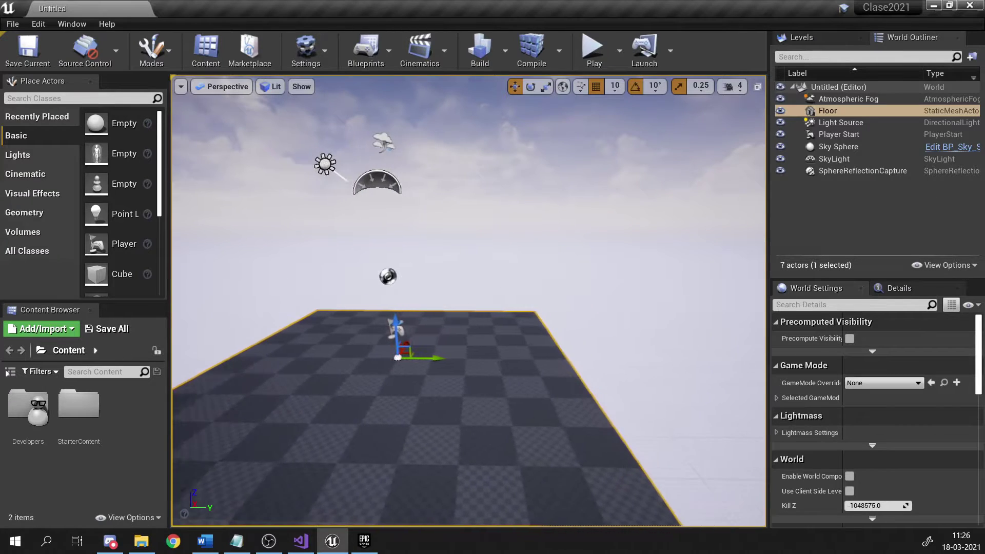
key("a")
key("w")
key("w")
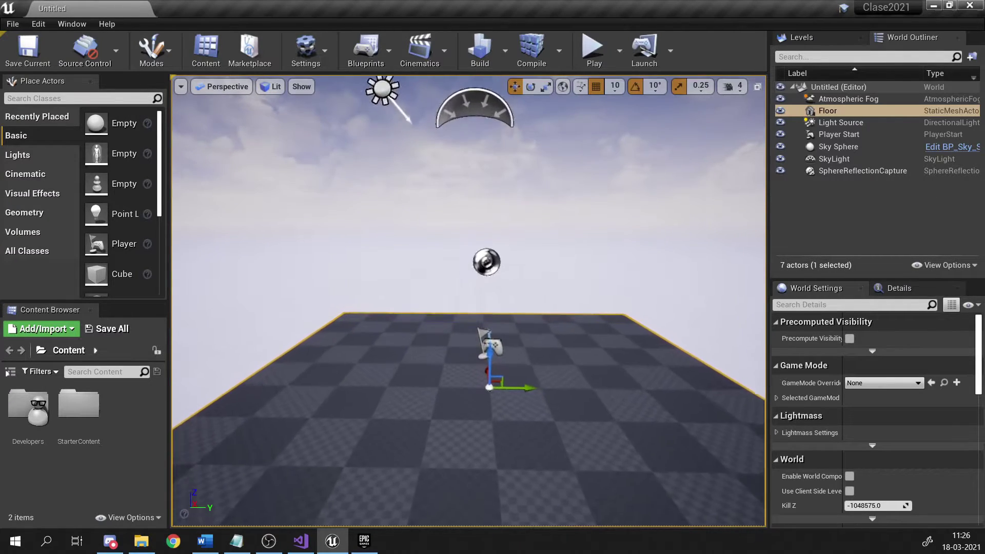
key("d")
right_click_drag(369, 339, 379, 339)
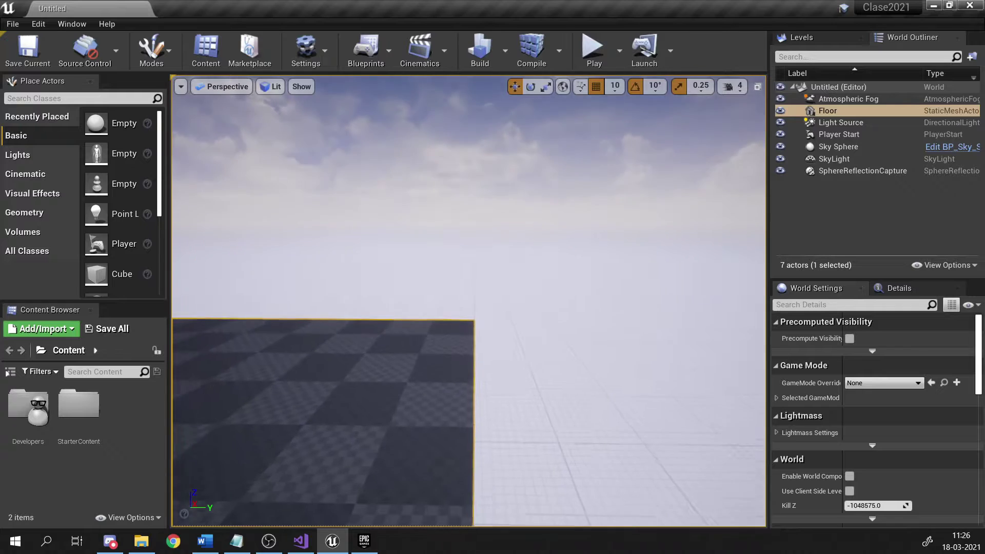
key("f")
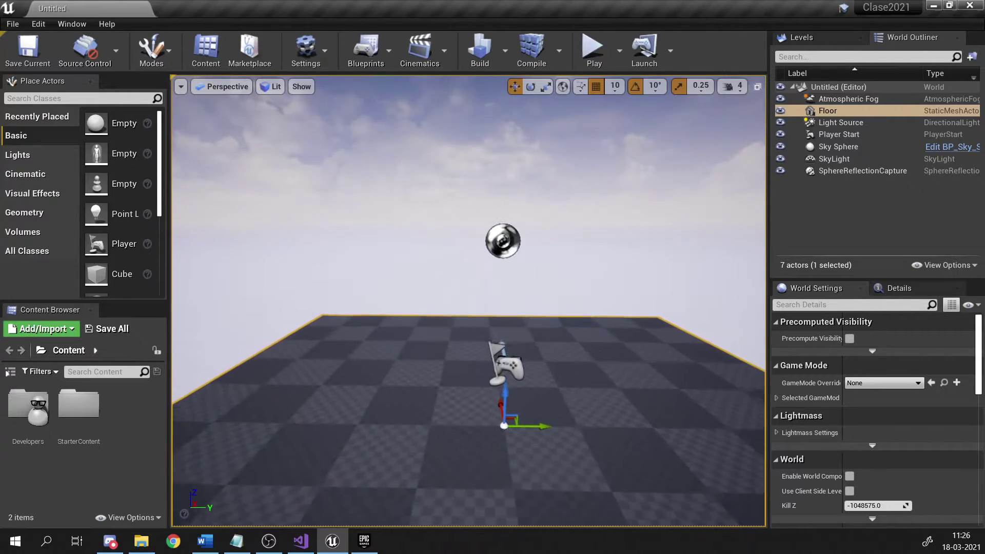
key("s")
mouse_move(380, 339)
right_mouse_down()
mouse_move(421, 333)
mouse_move(383, 331)
mouse_move(397, 332)
right_mouse_up()
key("w")
key("w")
key("a")
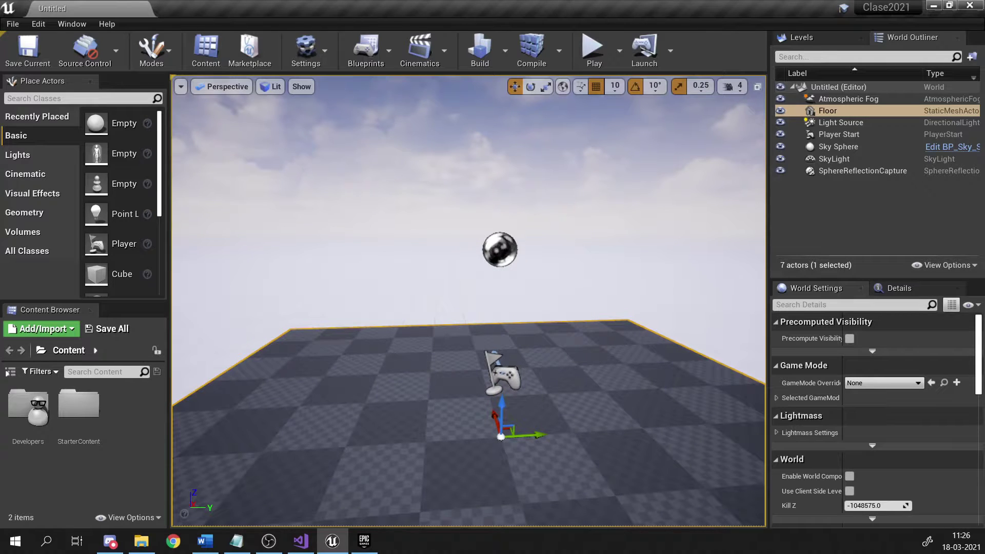
Lower the camera beneath the floor and raise it above again to examine the floor from both sides.
key("q")
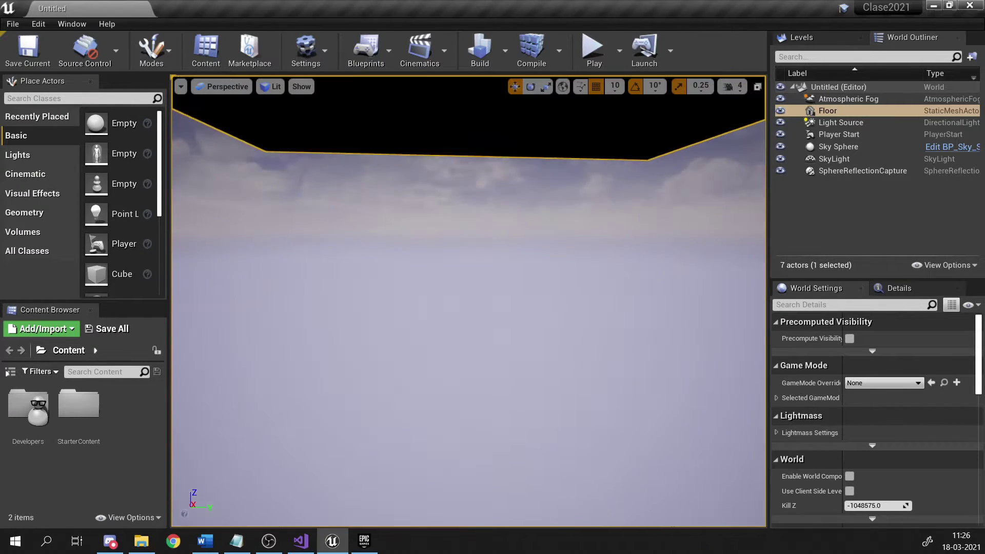
key("e")
right_click_drag(369, 340, 368, 340)
key("e")
key("q")
key("d")
key("a")
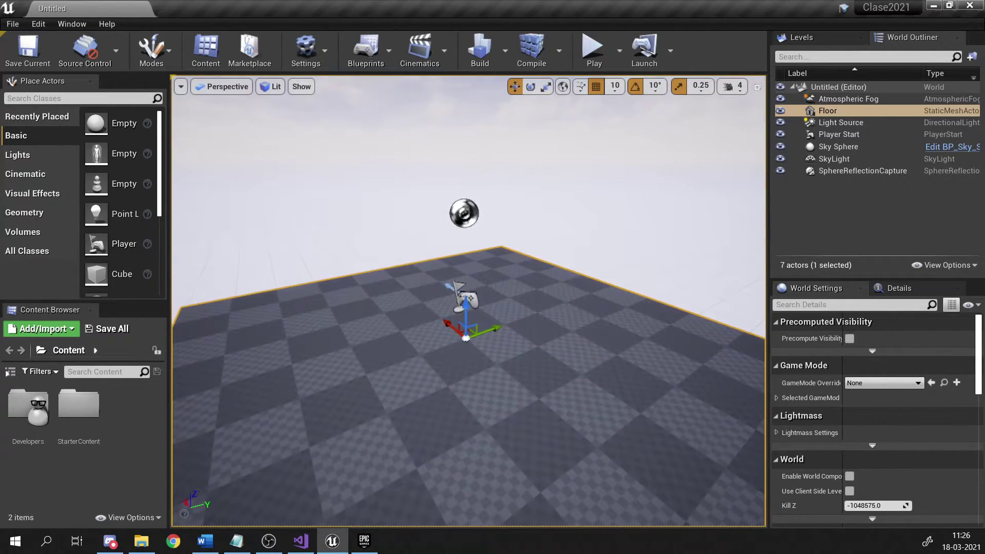
Fly the camera far away from the level, and bring it partway back toward the floor.
right_click_drag(215, 316, 216, 316)
key("w")
key("s")
key("w")
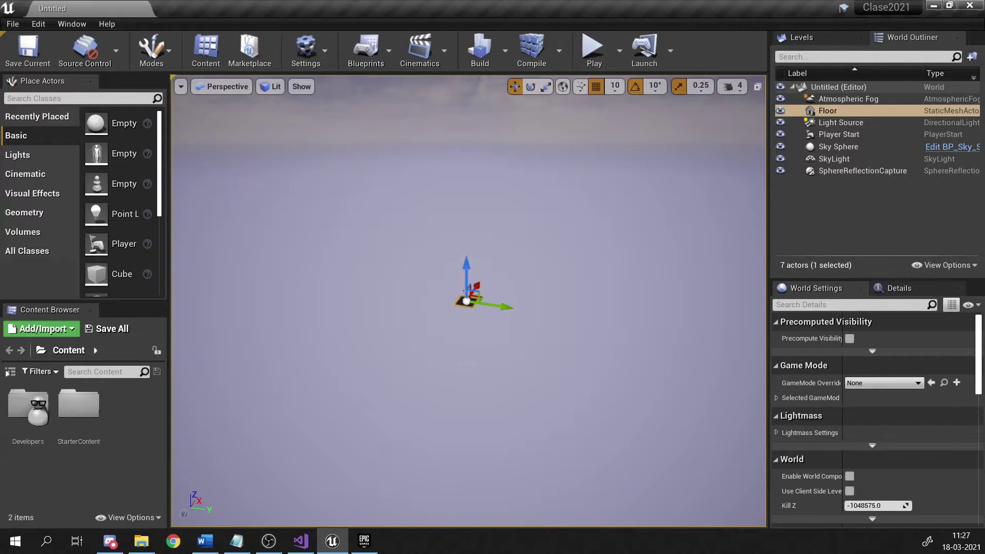
key("s")
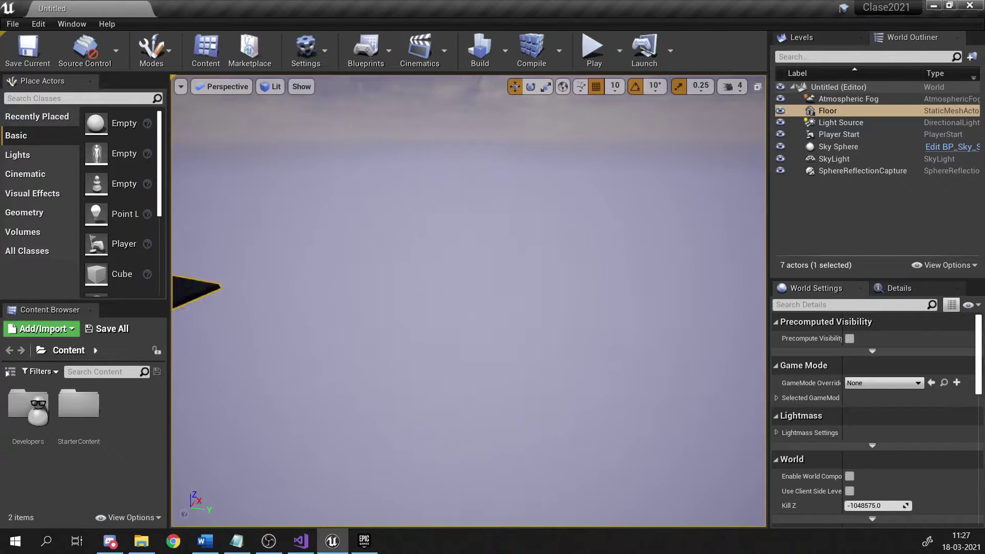
key("w")
key("a")
key("d")
key("s")
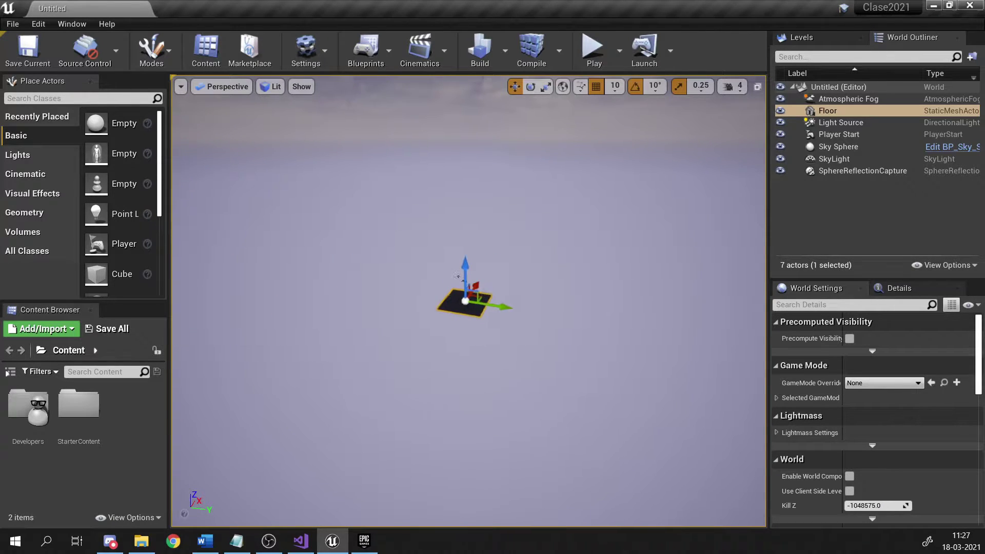
Move the view down close to the floor surface, and zoom out until the whole floor is in the distance.
left_click_drag(458, 276, 430, 405)
left_click_drag(416, 327, 448, 251)
left_click_drag(461, 312, 579, 346)
left_click_drag(512, 345, 402, 225)
right_click_drag(406, 239, 403, 329)
scroll(469, 300, "down", 8)
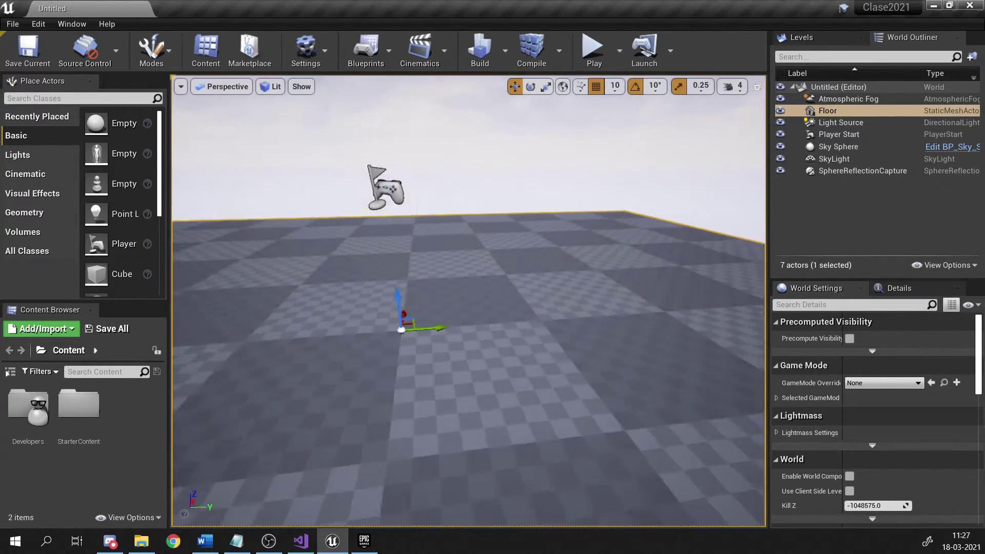
scroll(469, 300, "down", 10)
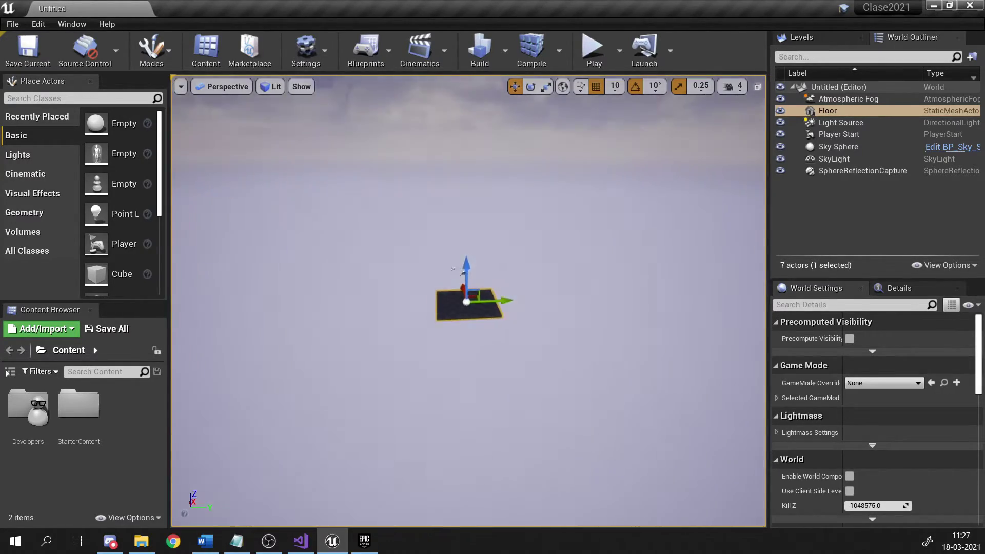
Approach the floor while raising, lowering and tilting the camera, ending on an angled view of the level's actors.
right_click_drag(469, 301, 506, 308)
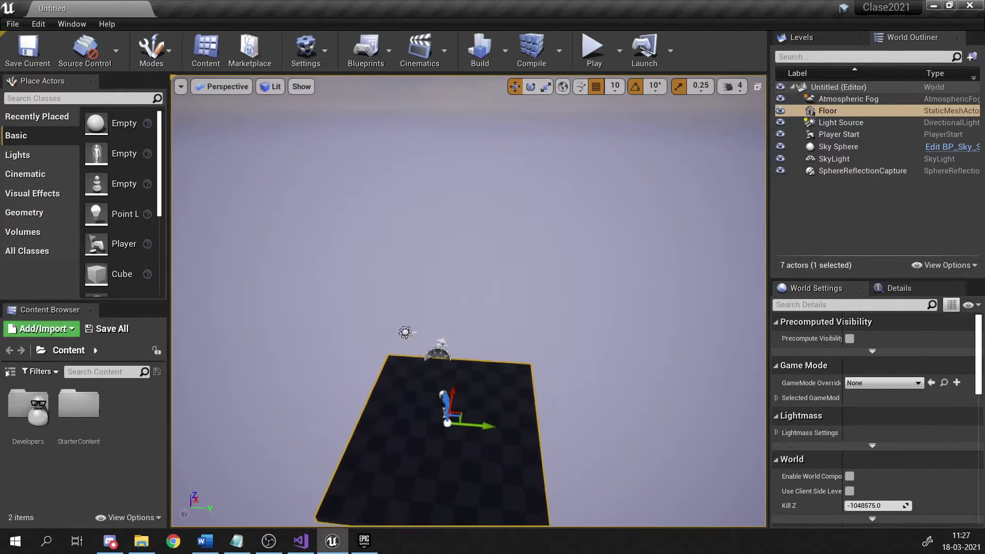
key("w")
right_click_drag(468, 301, 467, 246)
key("q")
key("e")
key("s")
key("w")
key("s")
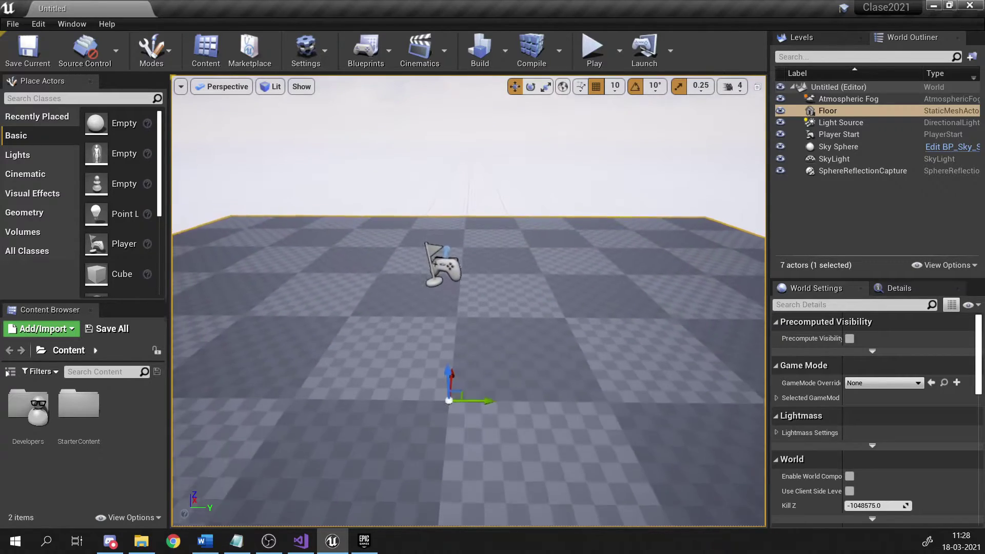
right_click_drag(505, 302, 505, 274)
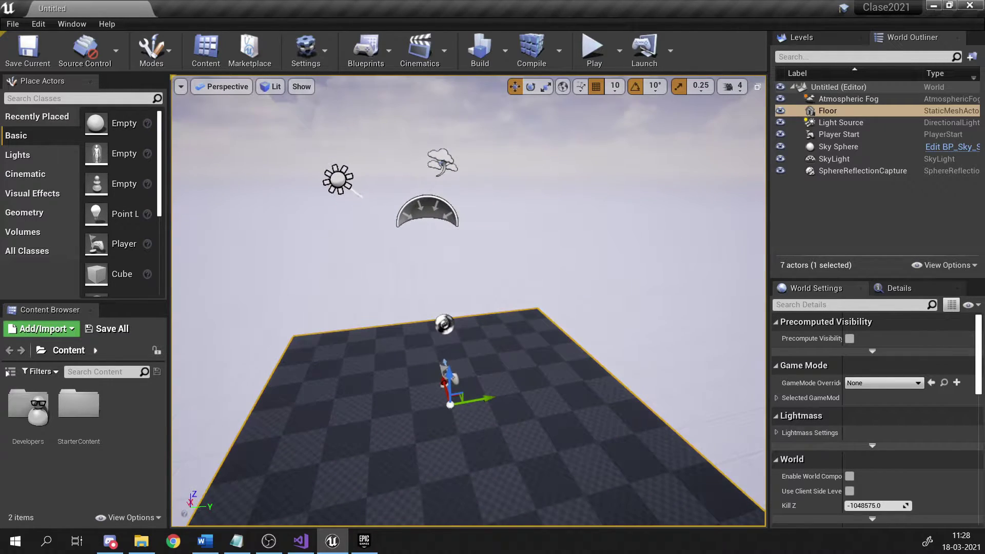
Select the Light Source alone, and multi-select the Atmospheric Fog, SkyLight, SphereReflectionCapture and Player Start in the viewport.
left_click(341, 177)
left_click(442, 161)
left_click(427, 211, "ctrl")
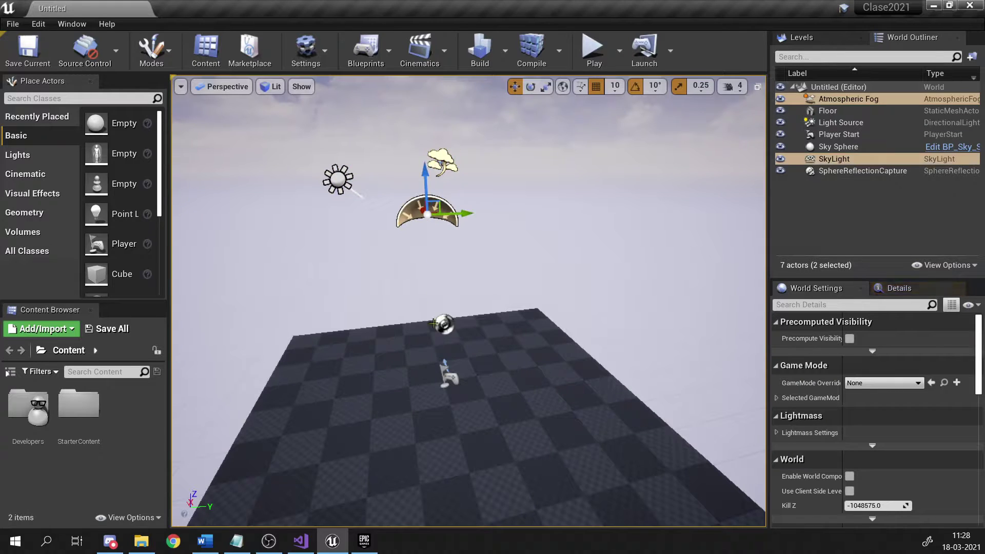
left_click(445, 324, "ctrl")
left_click(451, 379, "ctrl")
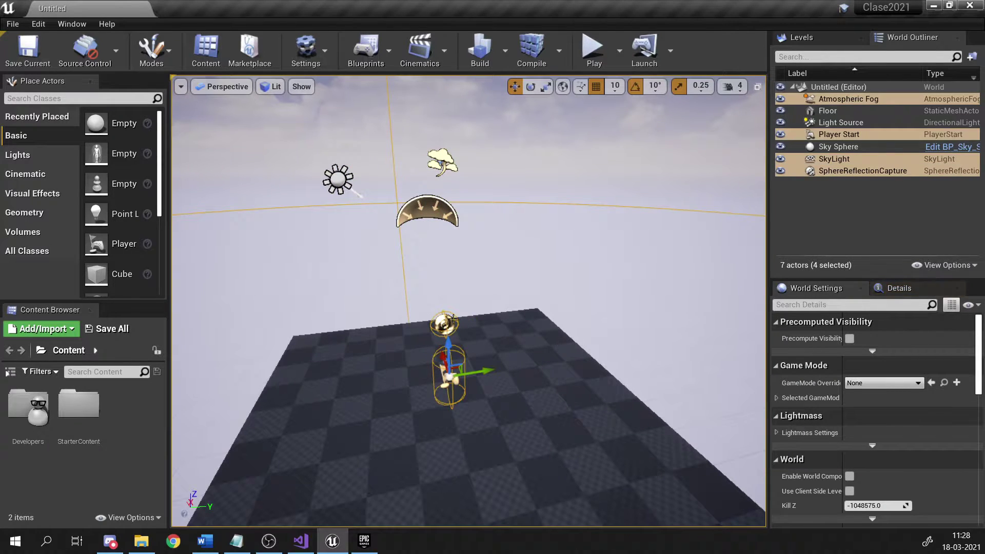
Replace the multiple selection with the Floor, and select the Sky Sphere while viewing the sky.
left_click(496, 293)
left_click(534, 328)
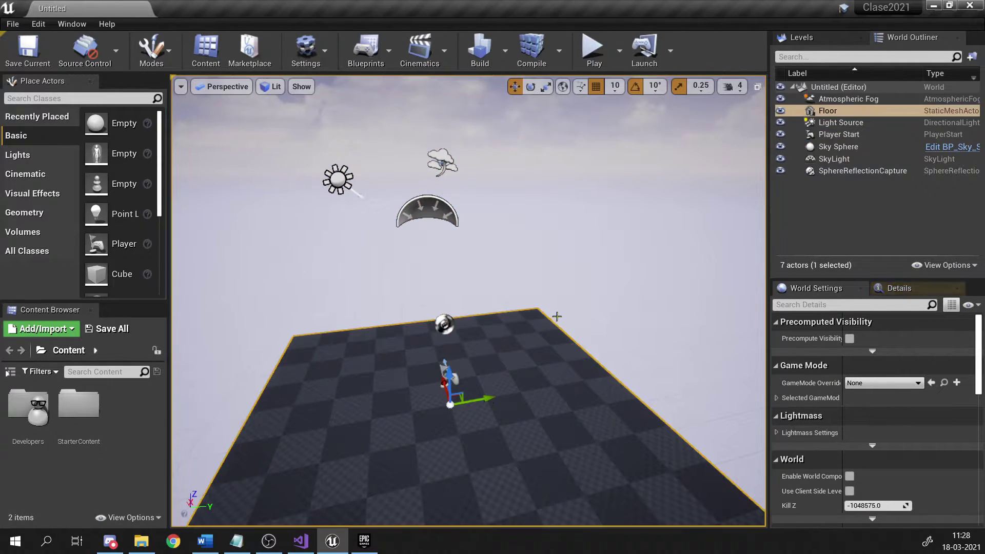
right_click_drag(555, 315, 506, 154)
left_click(533, 237)
right_click_drag(429, 267, 400, 303)
left_click(855, 148)
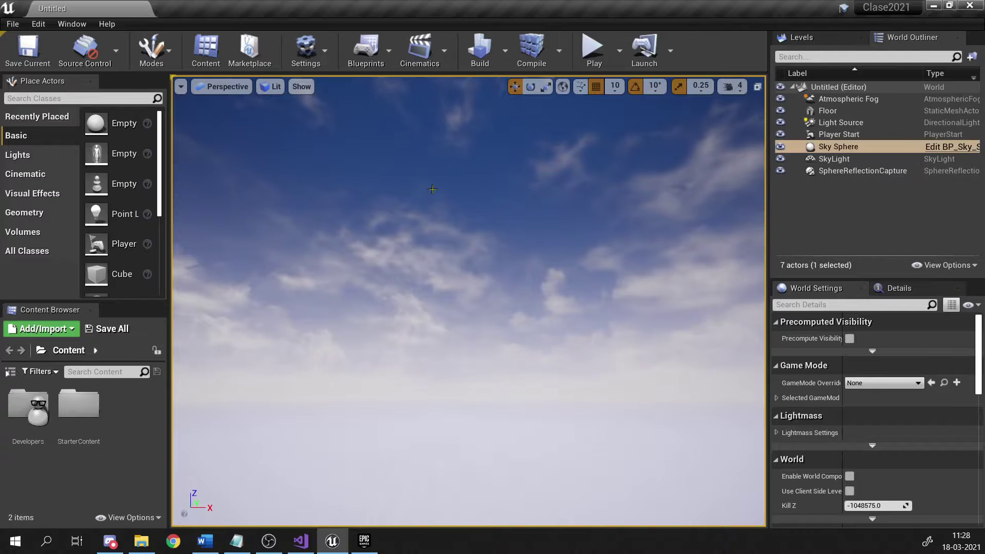
Select the Light Source with the Atmospheric Fog and SkyLight, and reduce the selection to the Light Source.
right_click_drag(468, 301, 390, 307)
key("w")
key("s")
right_click_drag(379, 241, 444, 279)
key("w")
key("s")
key("w")
left_click(422, 331)
left_click(613, 326, "ctrl")
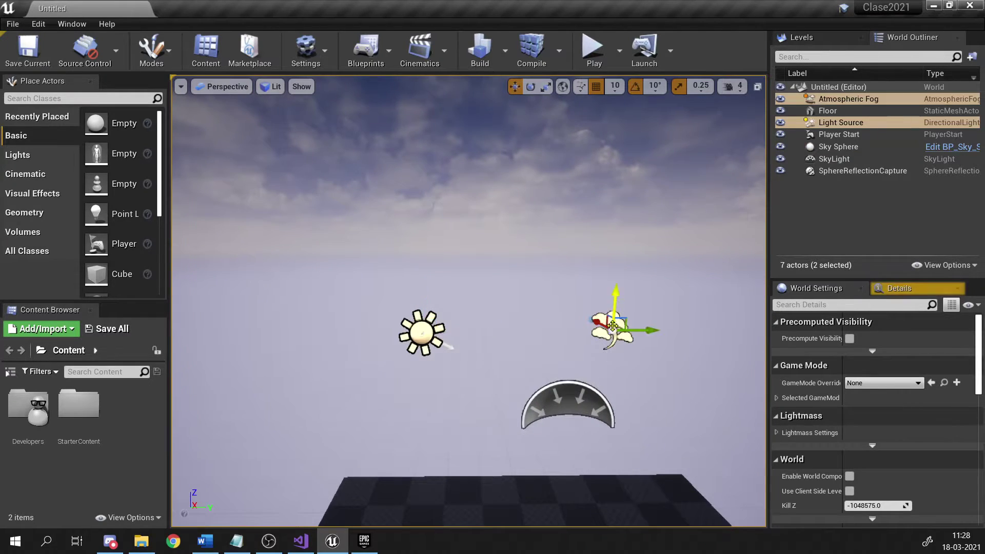
left_click(580, 386, "ctrl")
right_click_drag(580, 387, 601, 426)
left_click(376, 291)
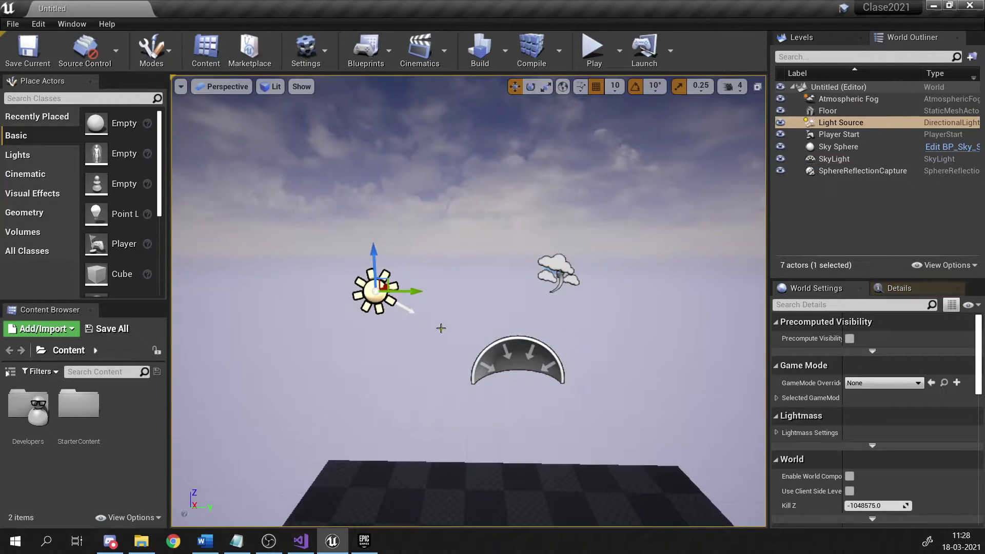
Select the SkyLight in the viewport, and delete the Atmospheric Fog from the level.
left_click(520, 358)
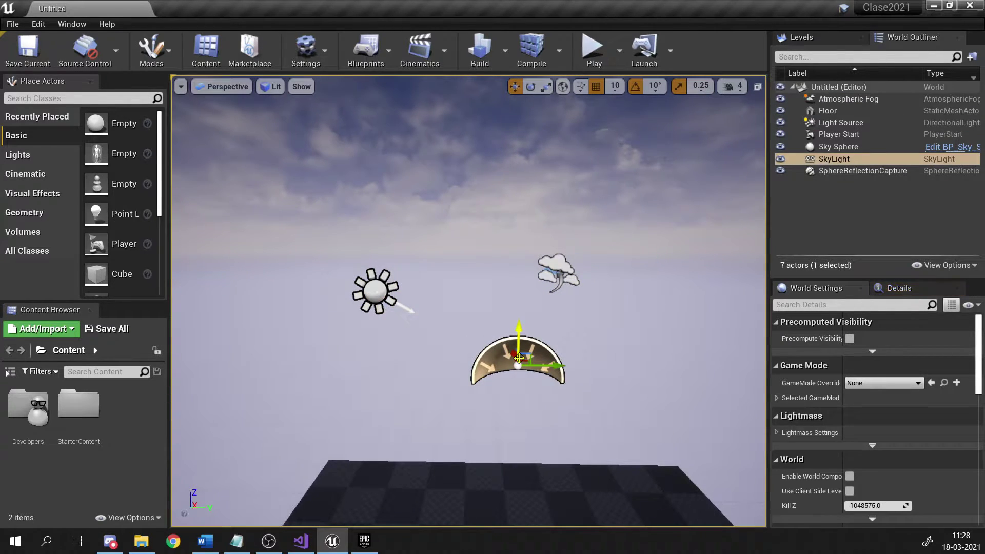
middle_click_drag(456, 358, 404, 354)
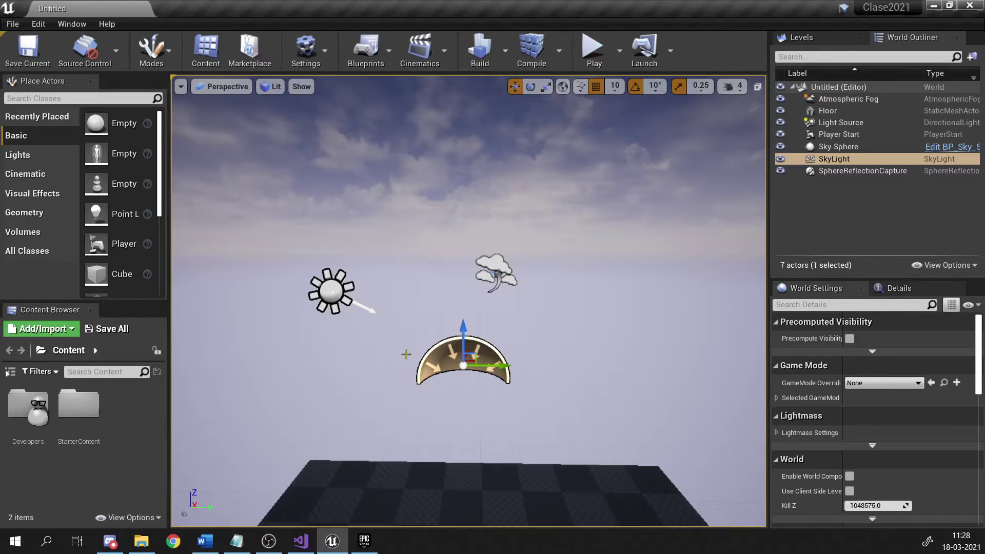
left_click(498, 271)
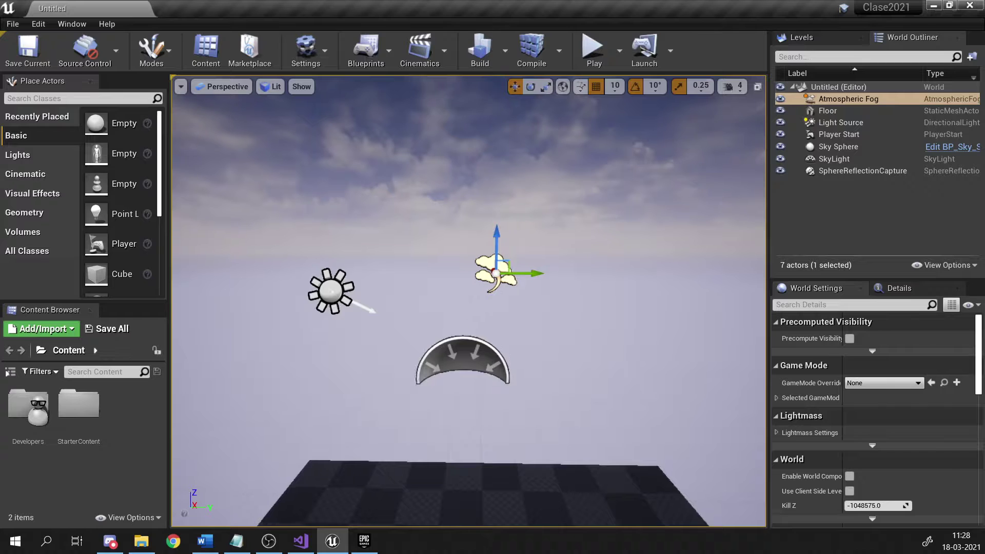
mouse_move(473, 293)
right_mouse_down()
mouse_move(490, 293)
mouse_move(468, 291)
right_mouse_up()
left_click(474, 298)
left_click(451, 312)
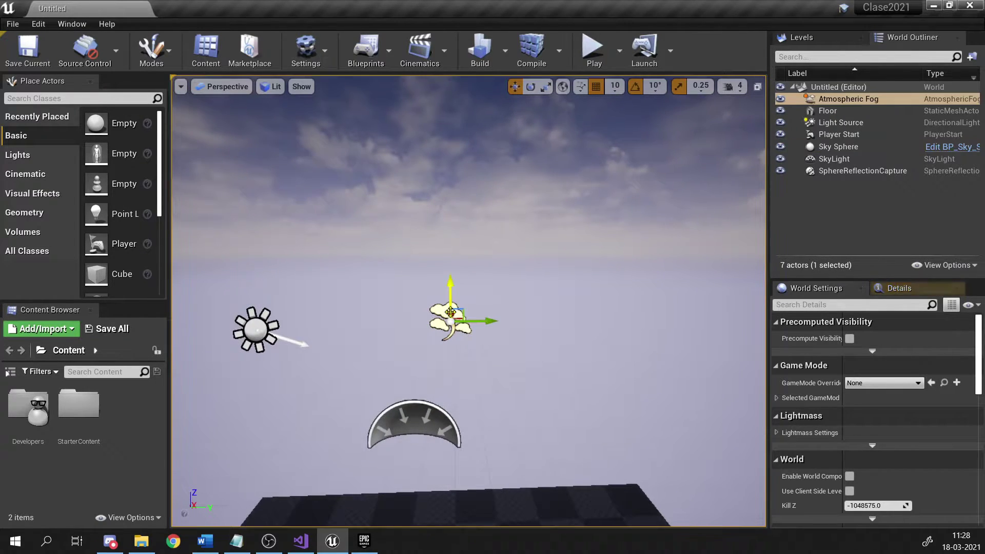
key("Delete")
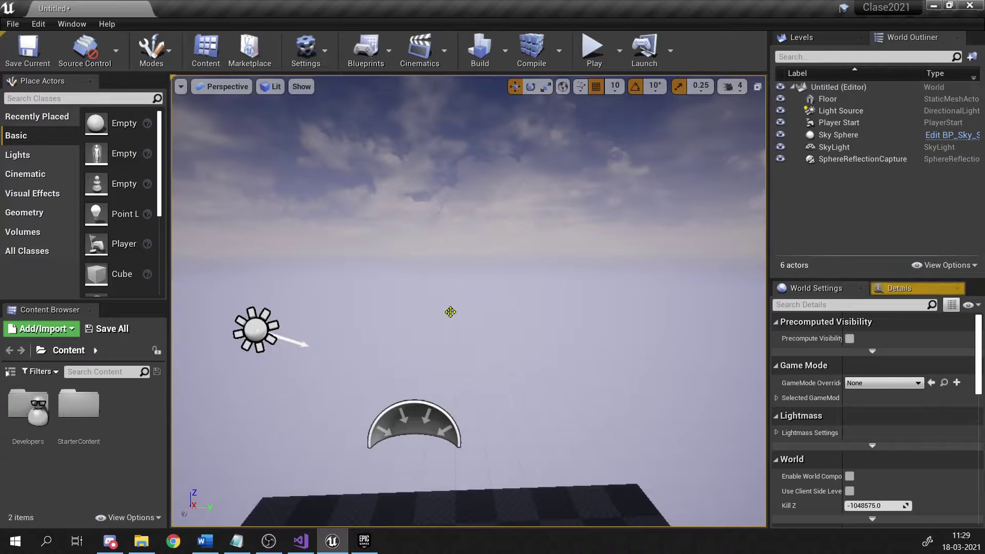
Search the placeable actors for "atmo" and place an Atmospheric Fog above the SkyLight.
left_click(81, 95)
type("a")
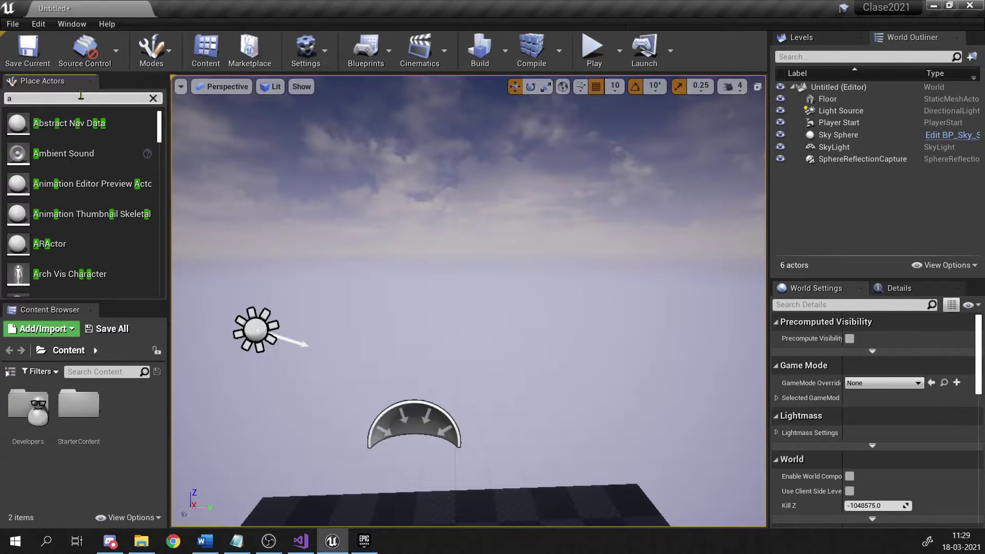
type("tmo")
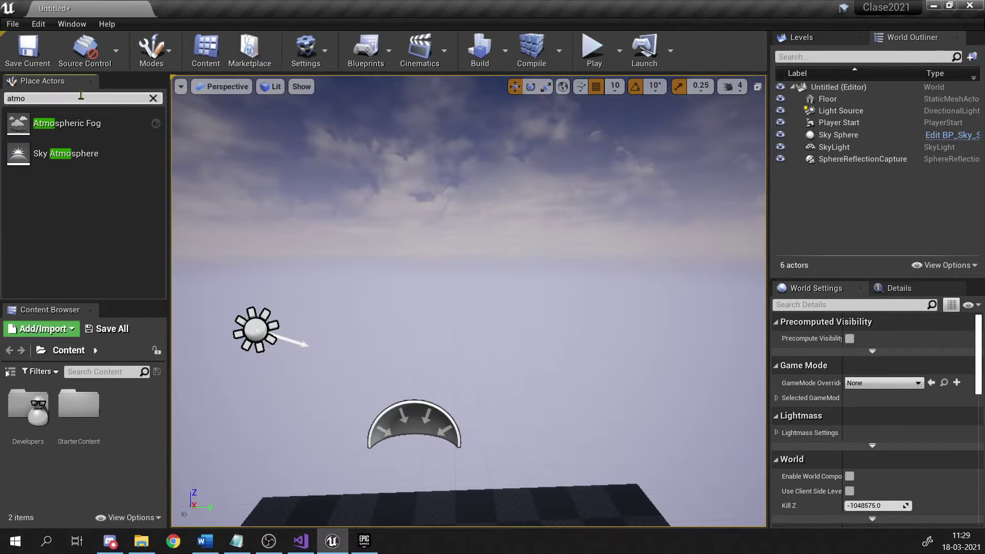
left_click_drag(91, 124, 432, 320)
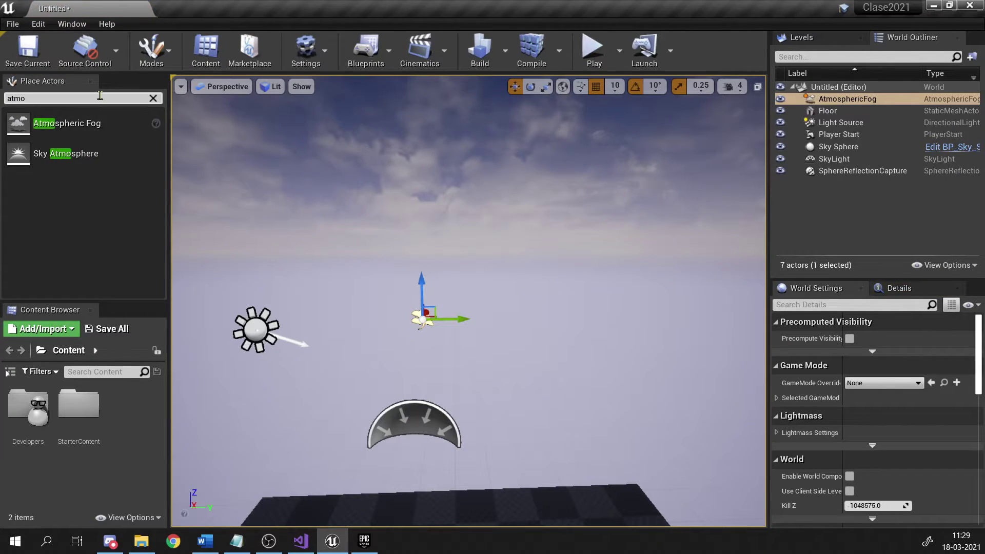
Search the placeable actors for "fog" and add an Exponential Height Fog between the Light Source and the Atmospheric Fog.
left_click(153, 99)
type("fog")
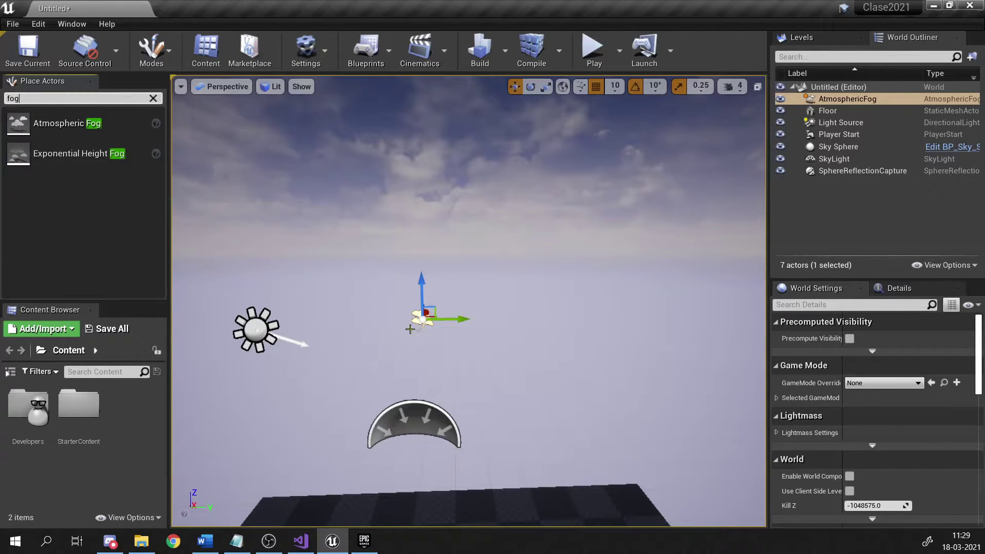
left_click_drag(77, 153, 377, 336)
Delete the newly placed Atmospheric Fog, and move the Exponential Height Fog higher above the SkyLight.
left_click(421, 316)
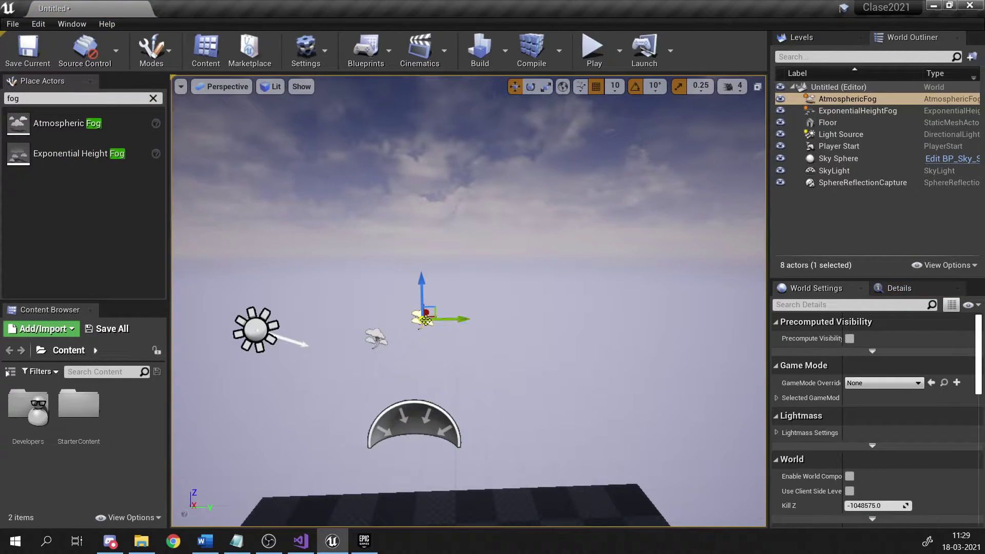
key("Delete")
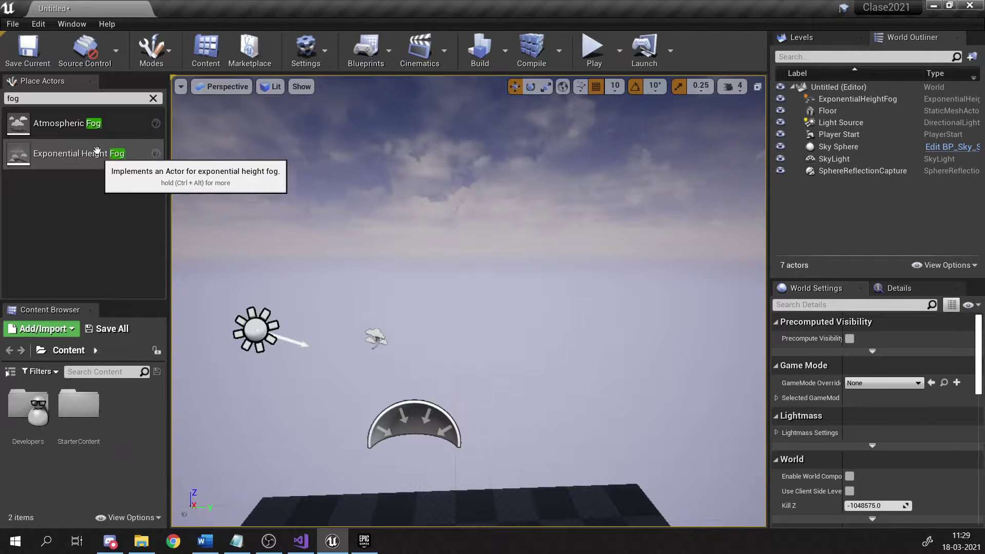
left_click(377, 336)
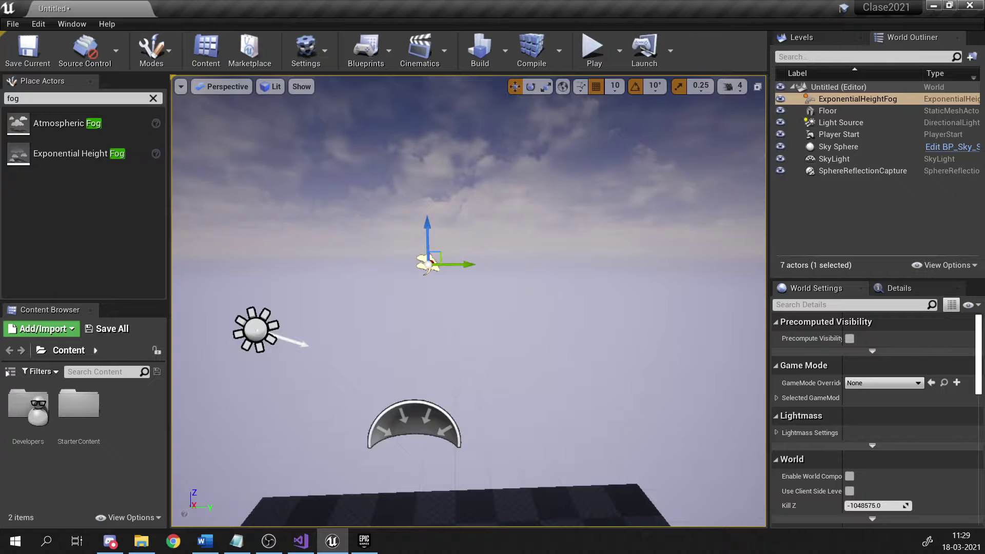
right_click_drag(378, 336, 264, 313)
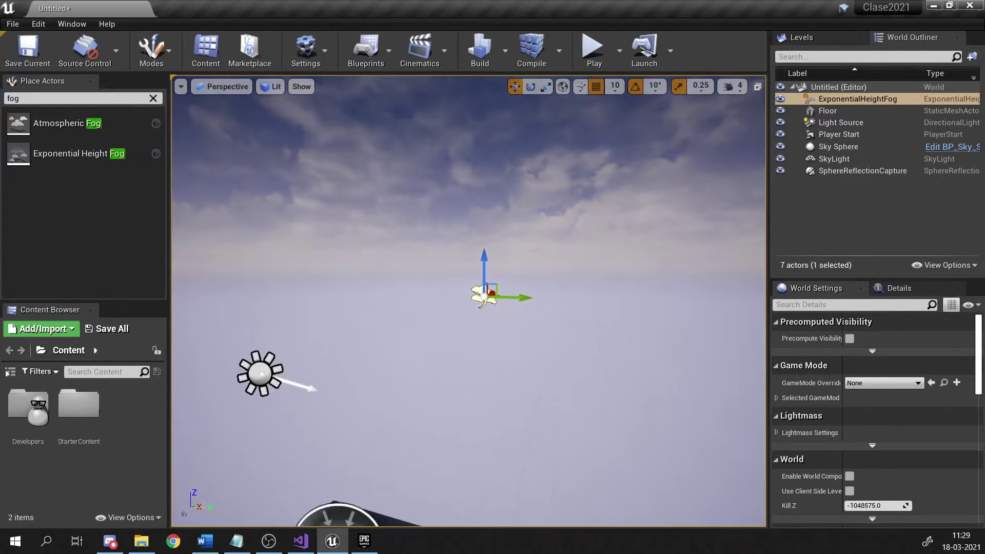
key("s")
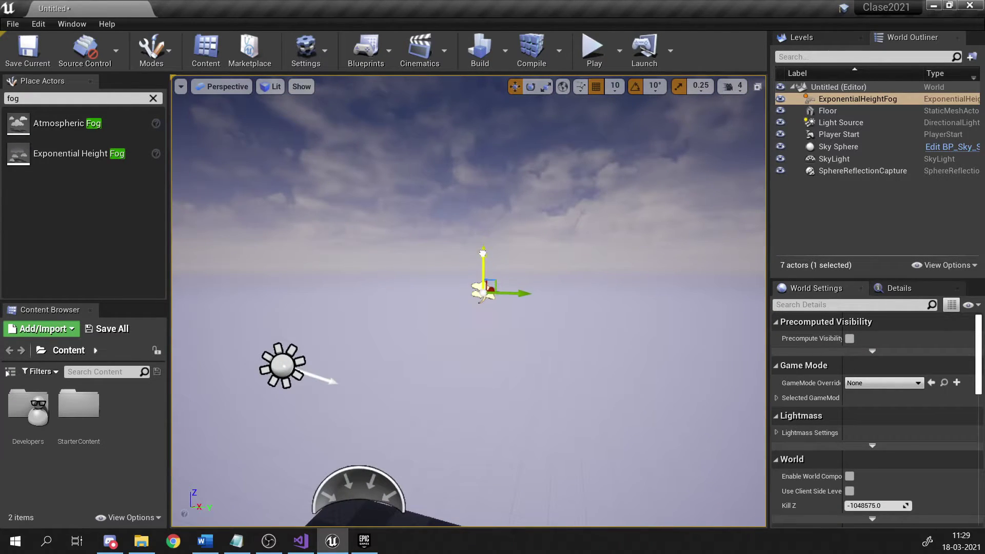
Select the SphereReflectionCapture above the Floor in the viewport.
key("s")
right_click_drag(482, 253, 486, 321)
key("w")
left_click(356, 340)
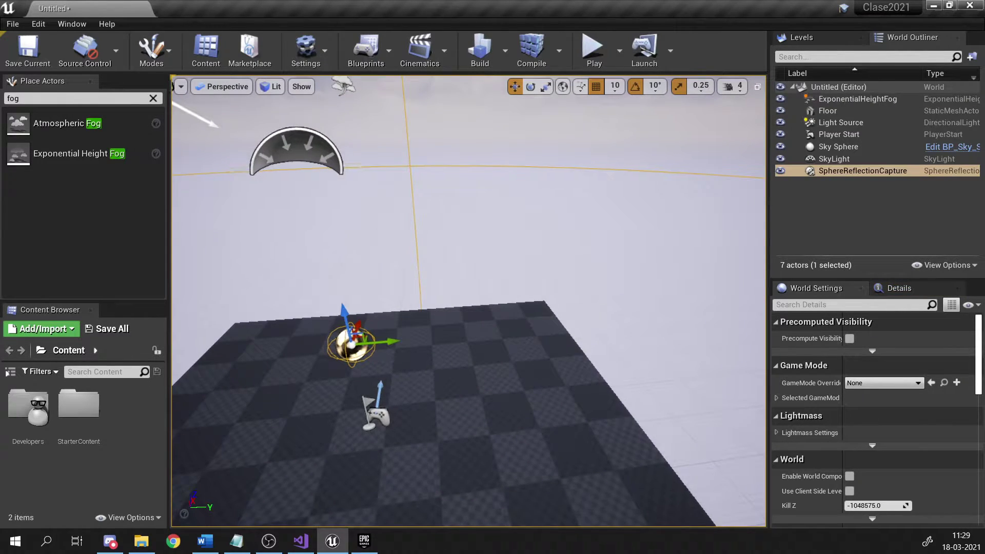
Fly closer around the SphereReflectionCapture, and select the Player Start on the Floor.
key("s")
right_click_drag(357, 340, 407, 380)
key("a")
key("w")
key("d")
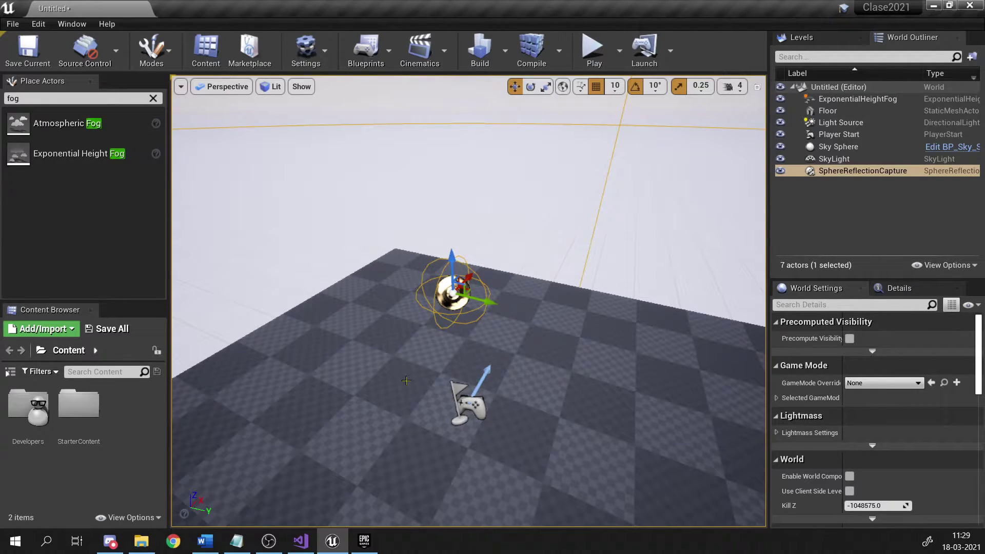
key("q")
right_click_drag(556, 355, 538, 334)
left_click(523, 301)
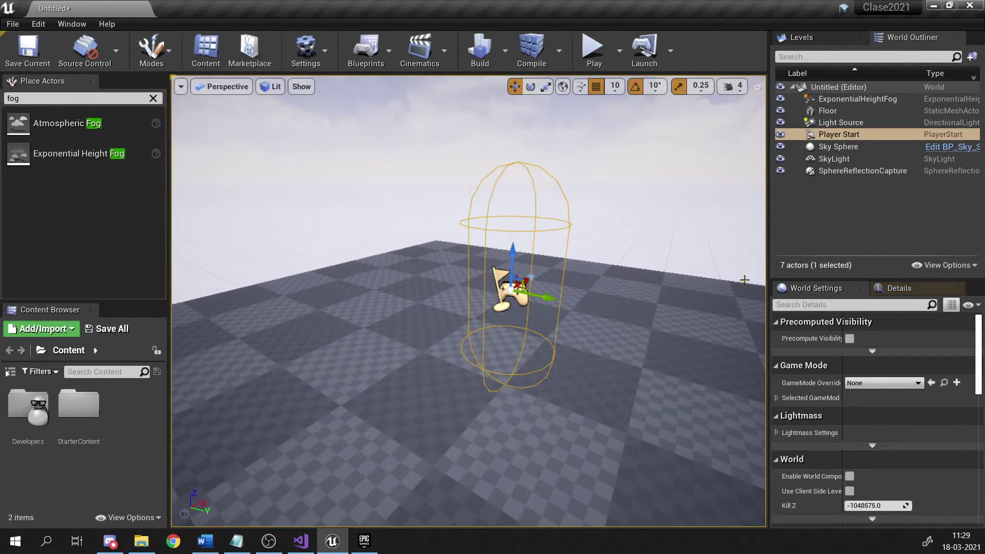
Examine the Player Start from farther back, and select the Exponential Height Fog in the actor list.
key("s")
right_click_drag(718, 206, 776, 205)
key("w")
key("a")
key("s")
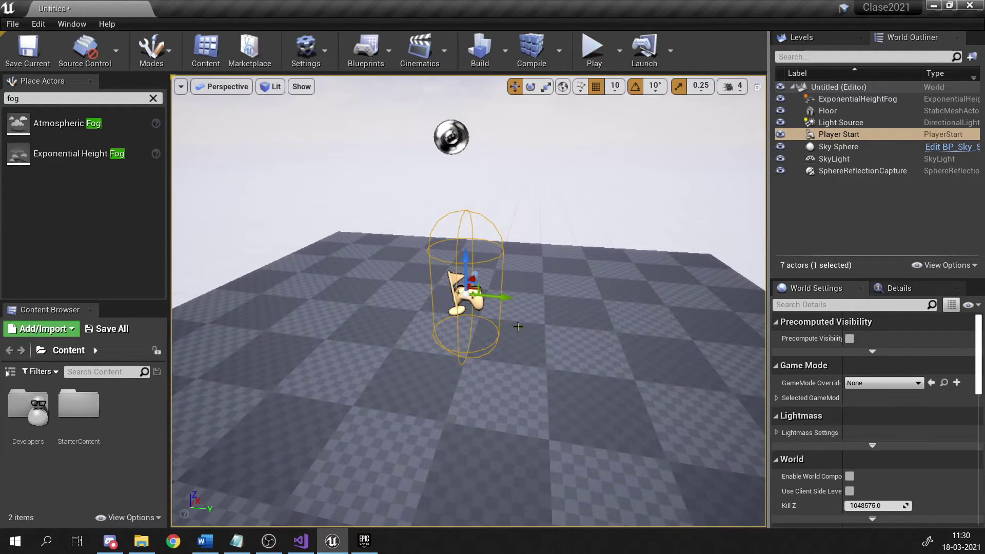
right_click_drag(563, 314, 546, 310)
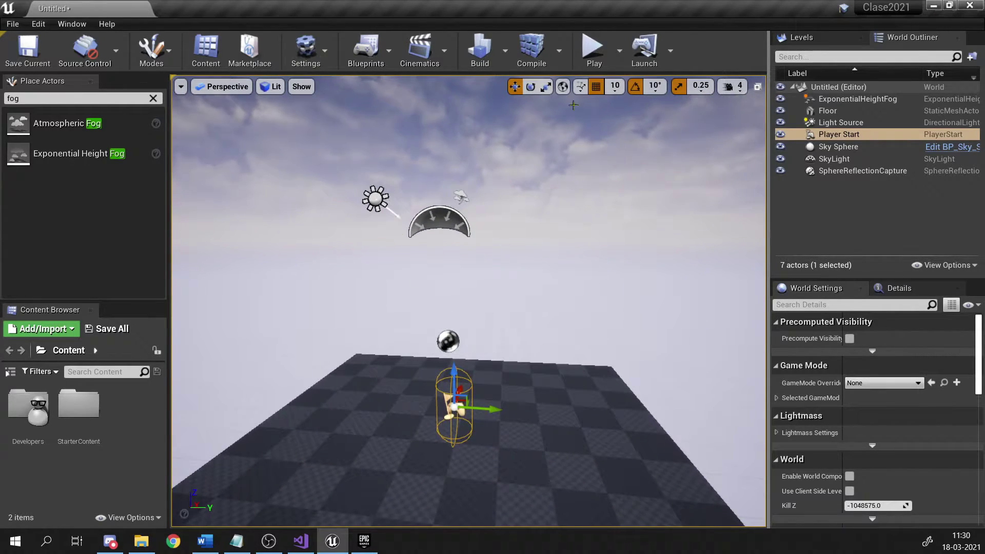
left_click(859, 98)
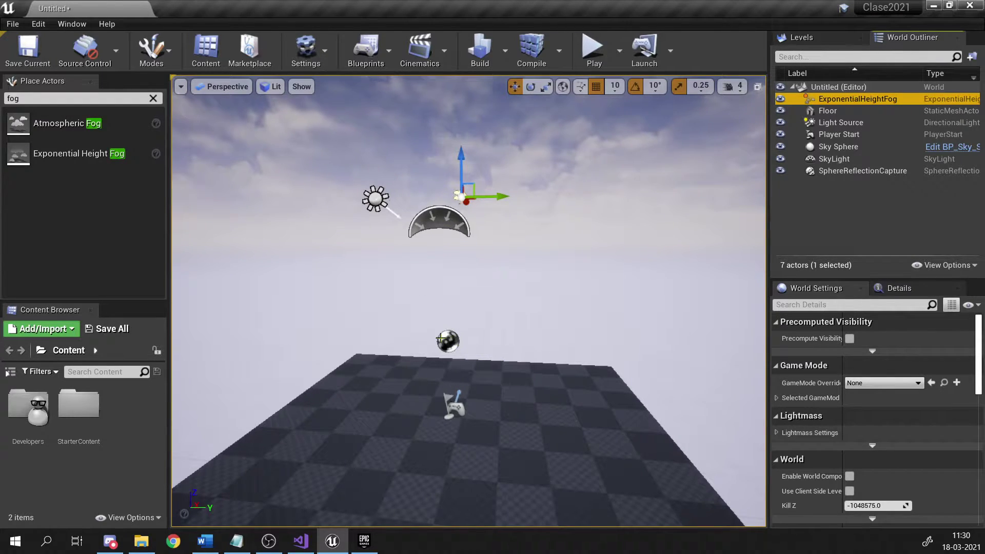
Play the level, fly the default pawn around the floor, and stop the play session.
left_click(593, 47)
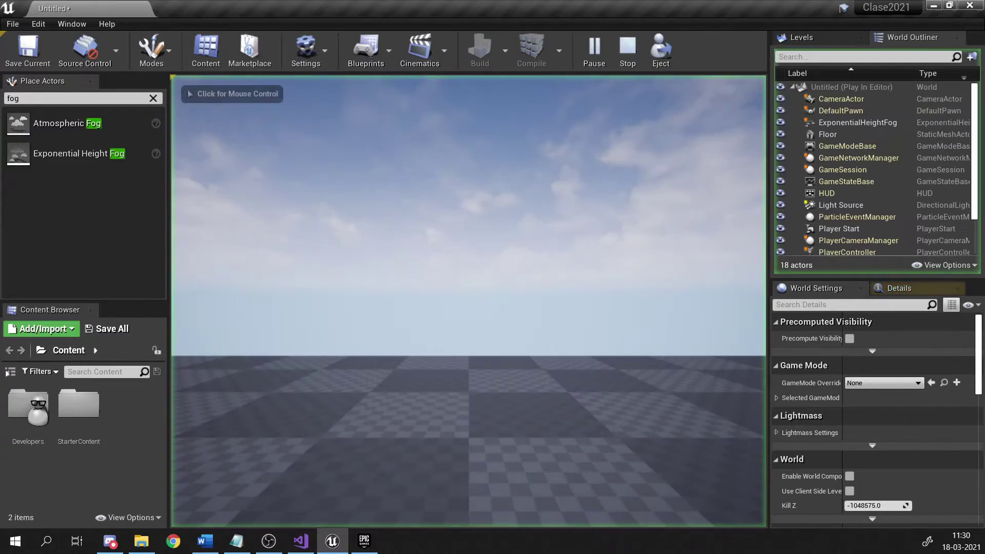
key("w")
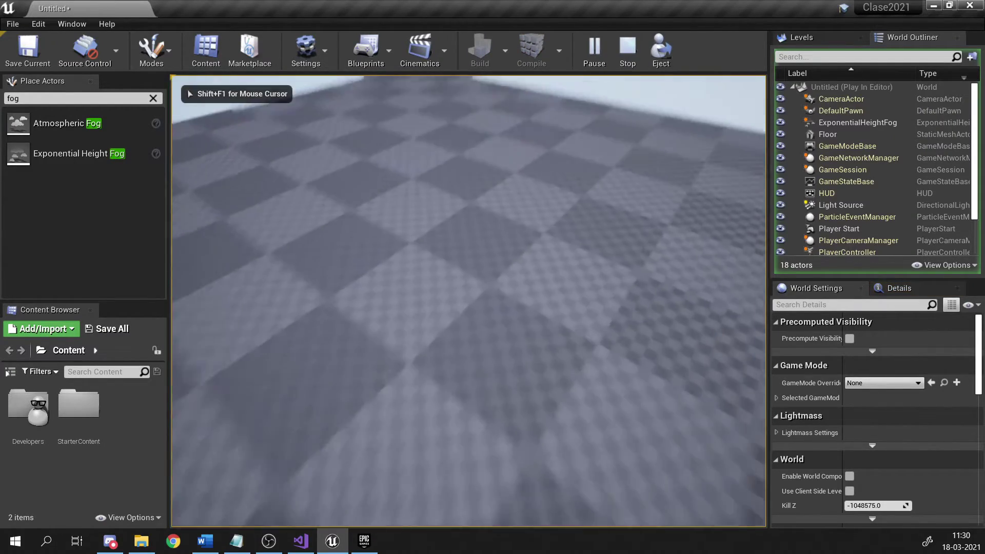
key("w")
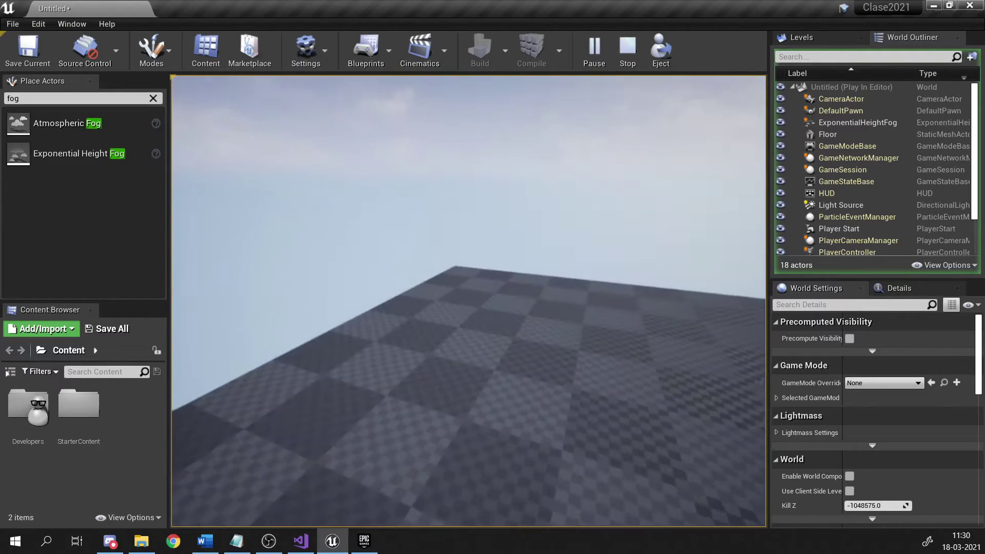
key("Escape")
Select the Floor, and raise and pull back the camera to examine it together with the actors above.
left_click(469, 359)
key("s")
right_click_drag(469, 359, 522, 359)
key("q")
key("e")
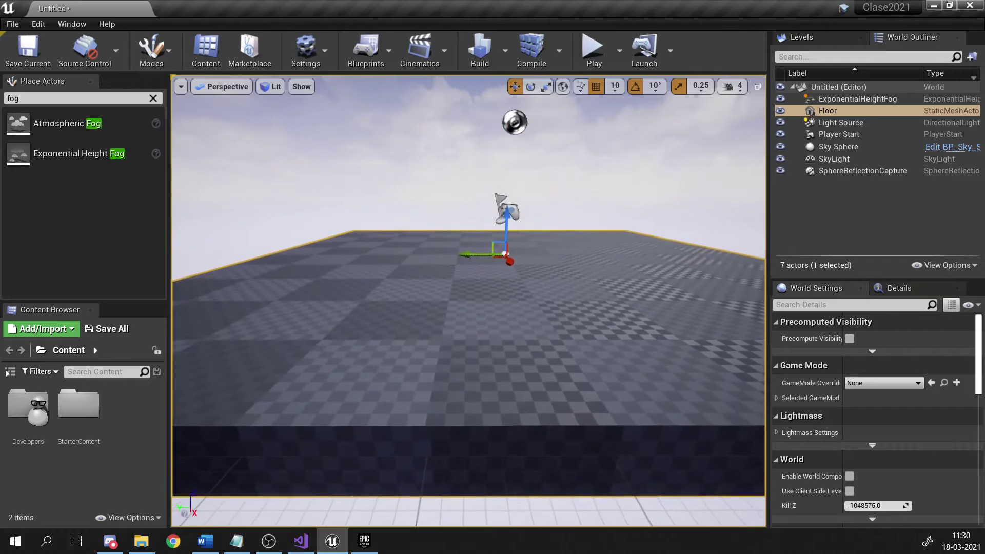
key("q")
key("e")
key("e")
key("s")
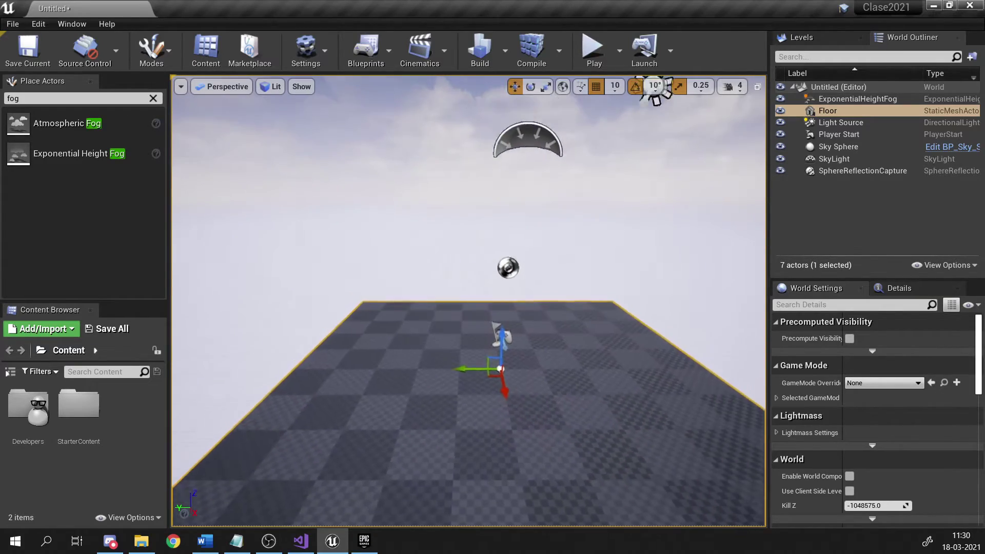
key("e")
right_click_drag(522, 359, 570, 390)
key("w")
key("s")
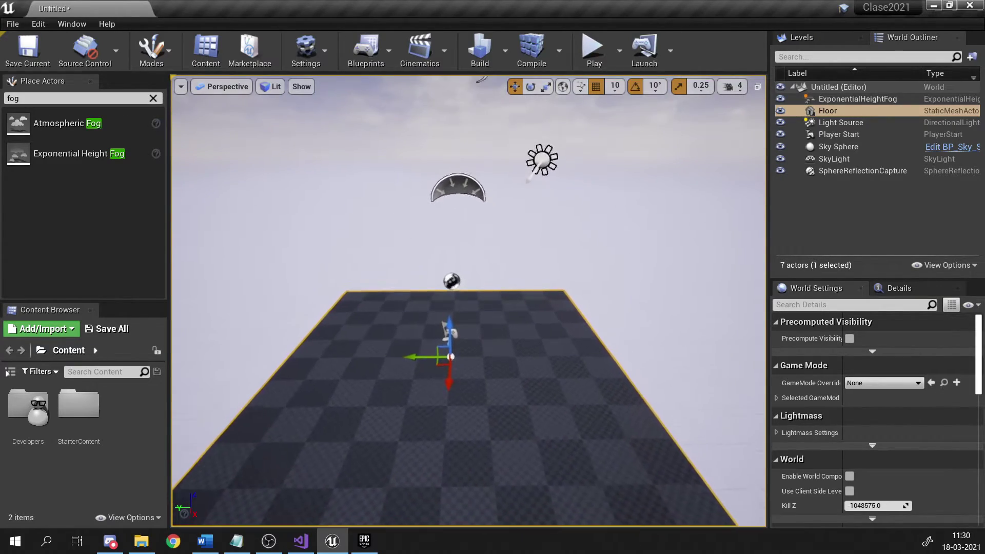
key("w")
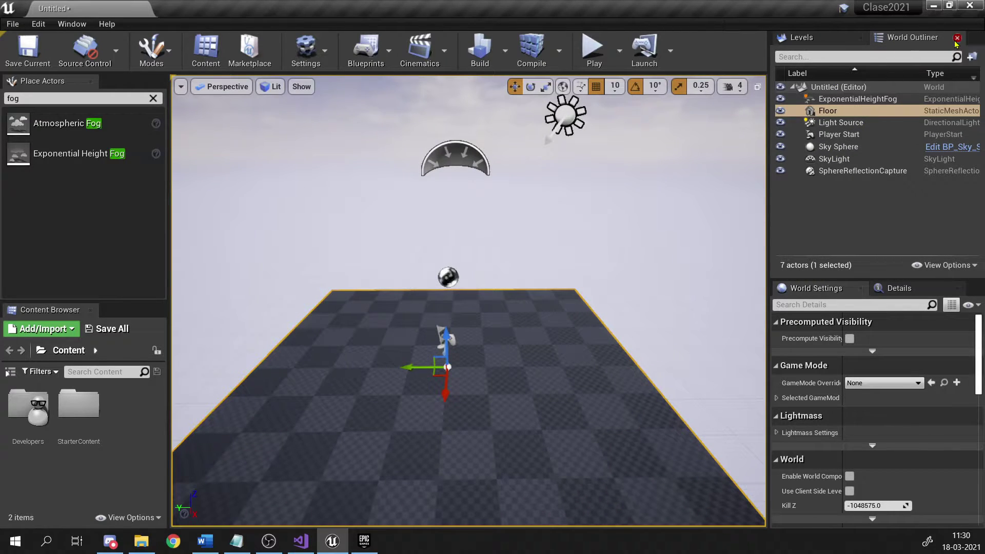
Place the World Outliner ahead of Levels, and clear the "fog" search of the placeable actors.
left_click_drag(903, 39, 829, 50)
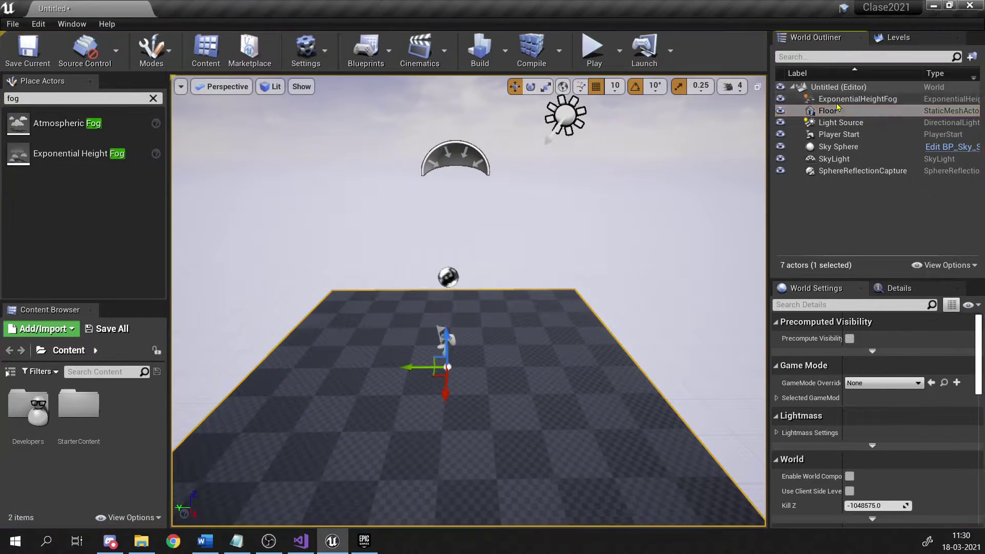
right_click_drag(506, 266, 499, 289)
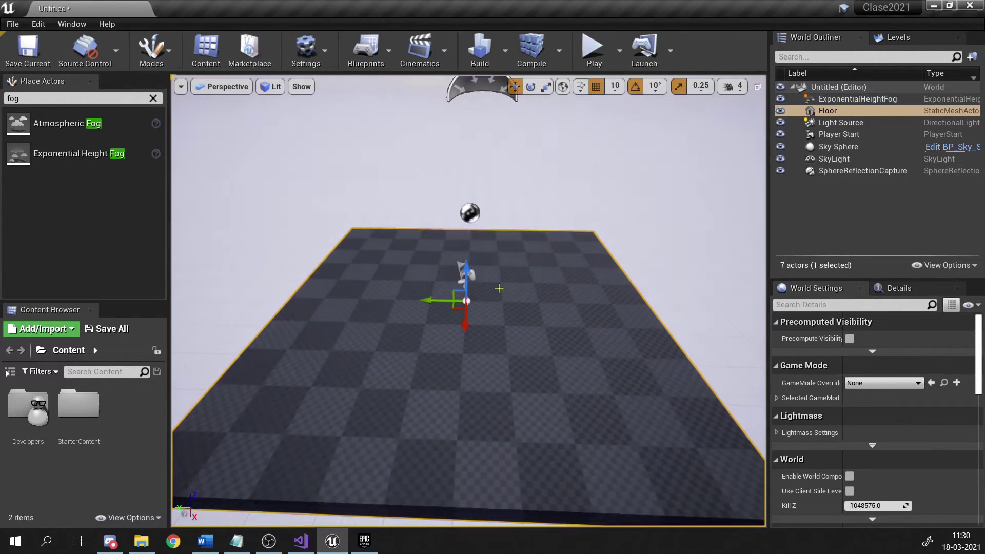
left_click(153, 98)
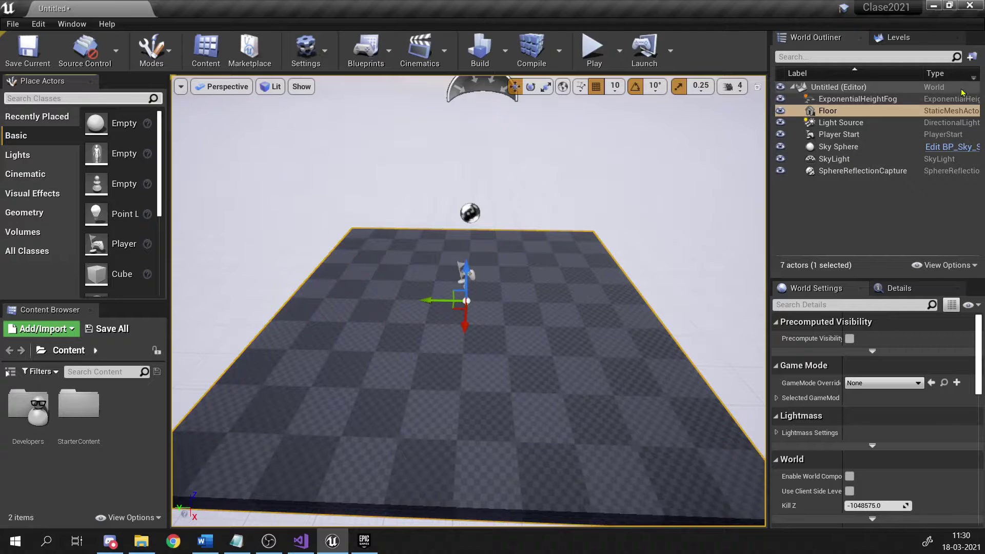
Focus the camera on the Floor, refocus on it from far away, and focus on the Player Start.
double_click(836, 114)
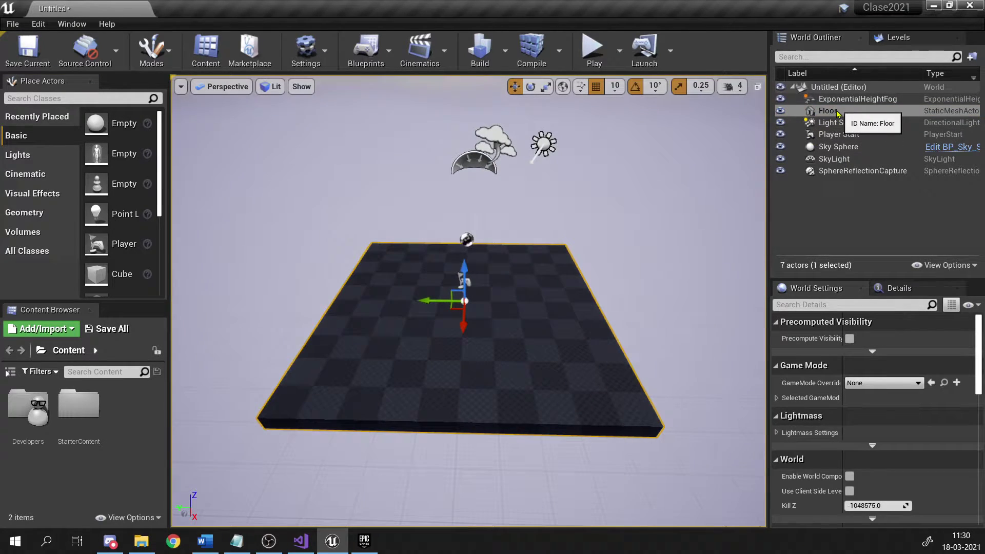
double_click(836, 113)
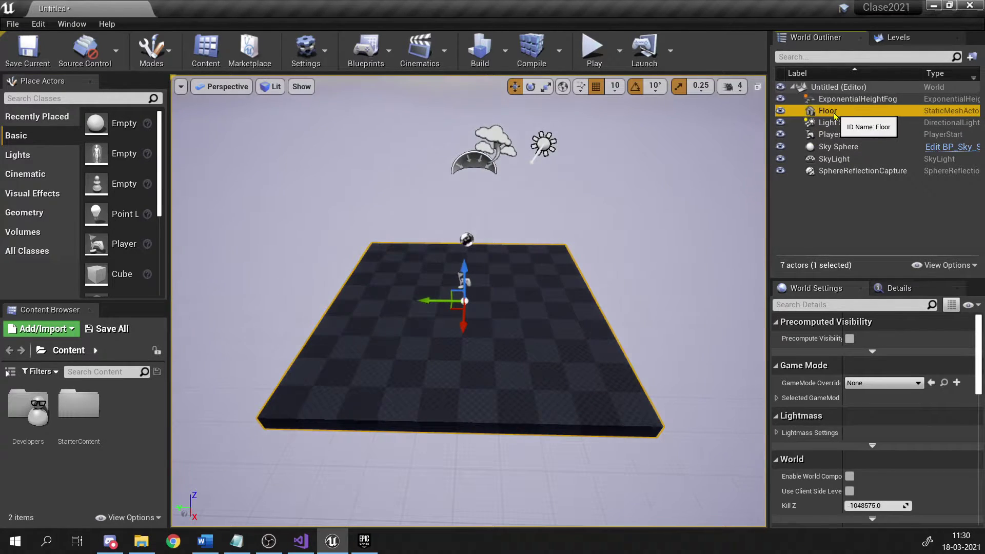
key("s")
right_click_drag(599, 278, 533, 279)
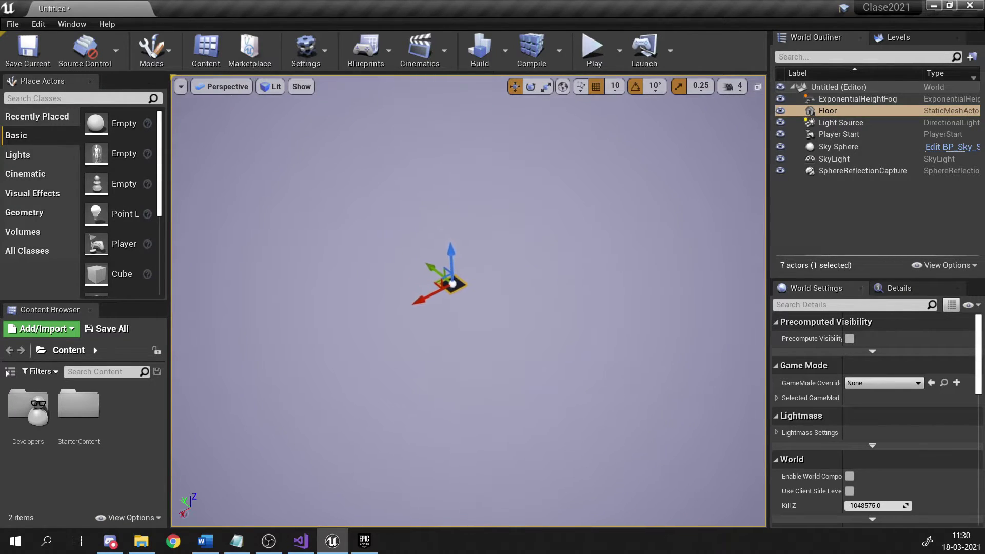
double_click(836, 112)
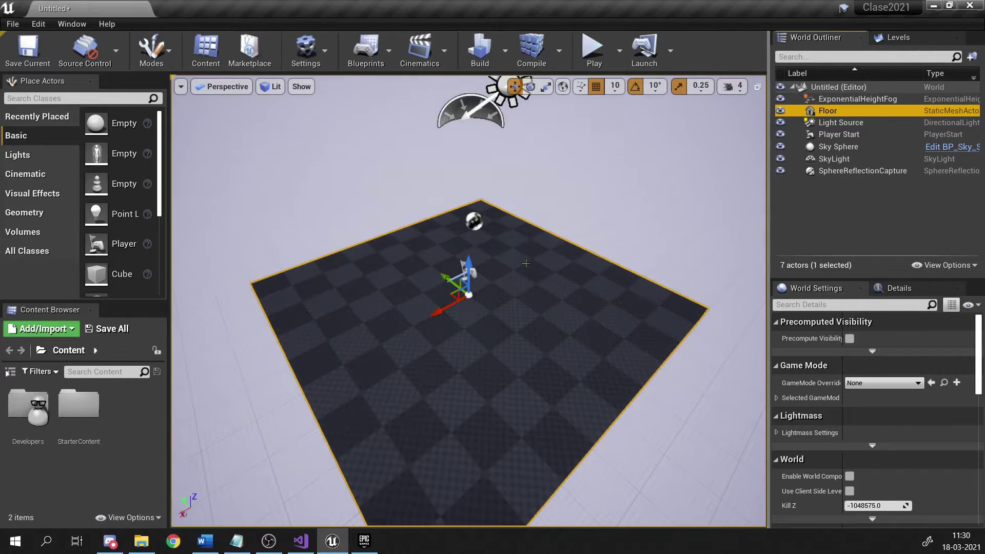
double_click(842, 135)
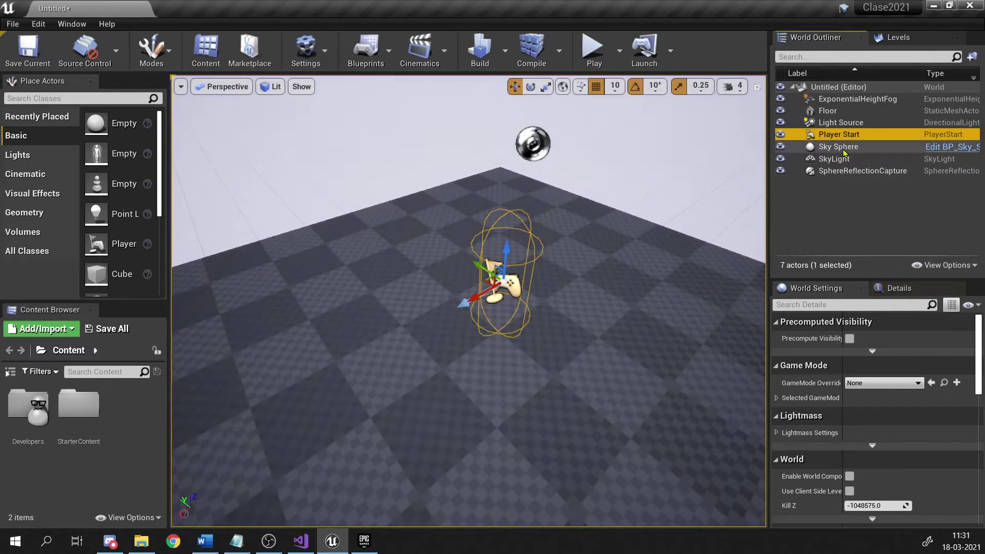
Focus the camera on the Sky Sphere to view it from outside, and refocus on the Player Start and the Floor.
double_click(841, 147)
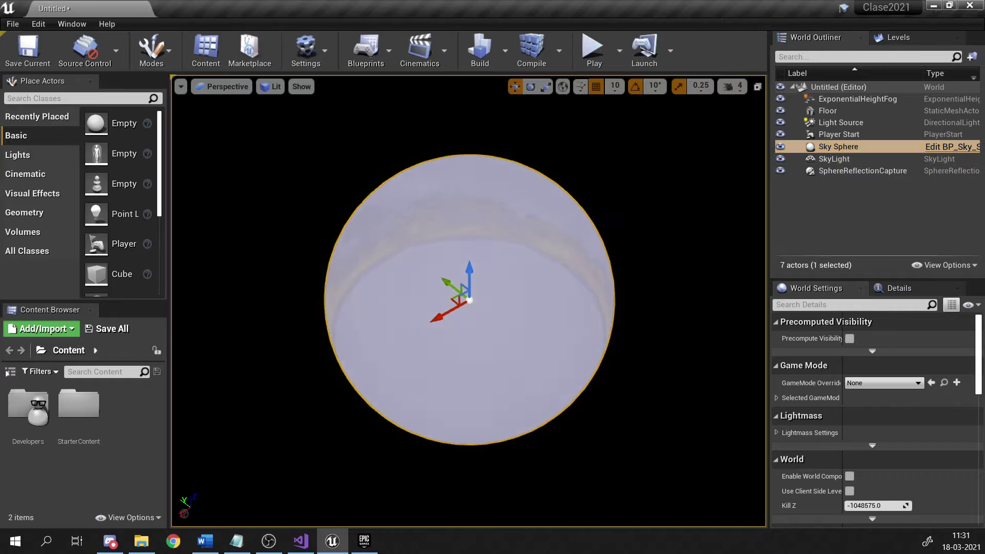
mouse_move(469, 300)
right_mouse_down()
mouse_move(490, 247)
mouse_move(500, 365)
mouse_move(469, 279)
mouse_move(470, 291)
right_mouse_up()
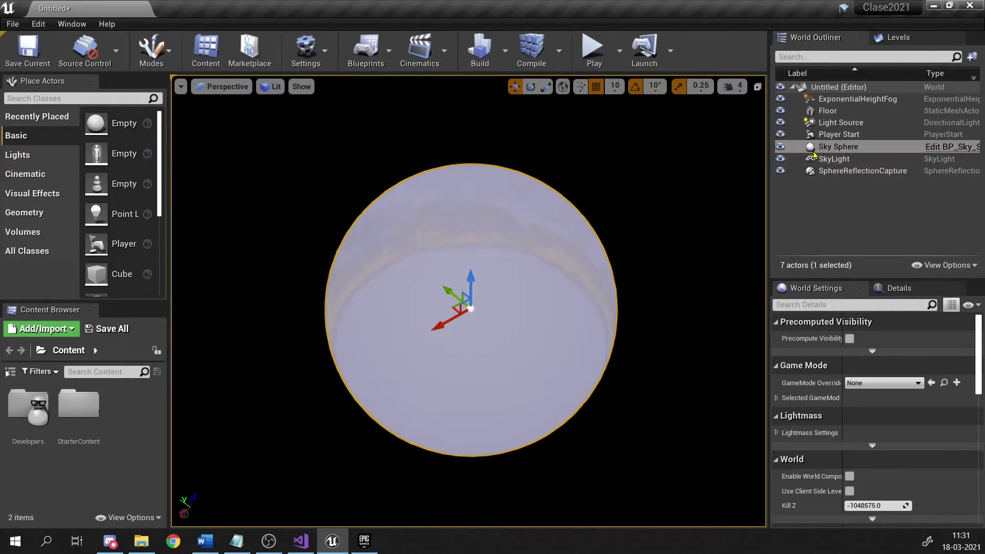
double_click(827, 134)
double_click(827, 110)
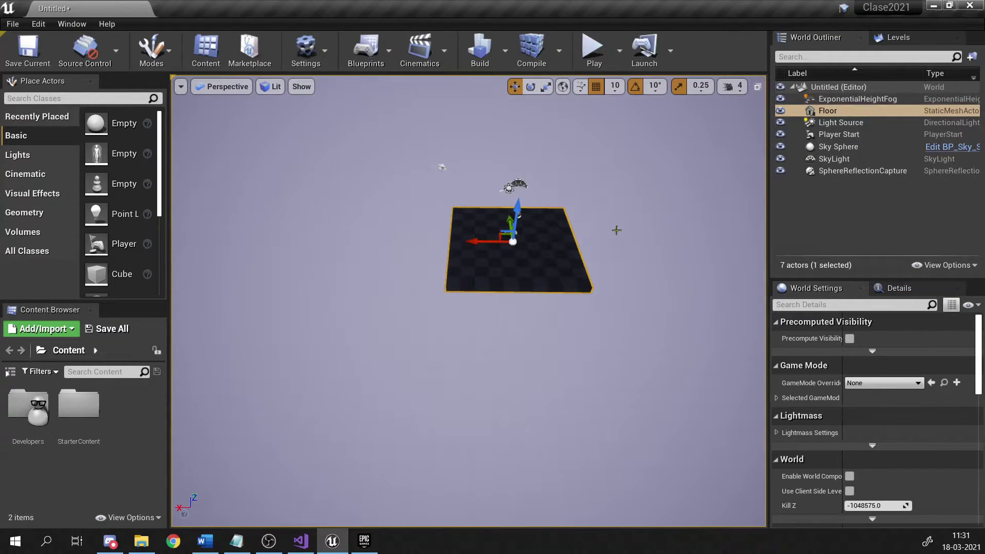
Select the SphereReflectionCapture above the floor and focus the camera on it.
left_click(582, 332)
left_click(519, 215)
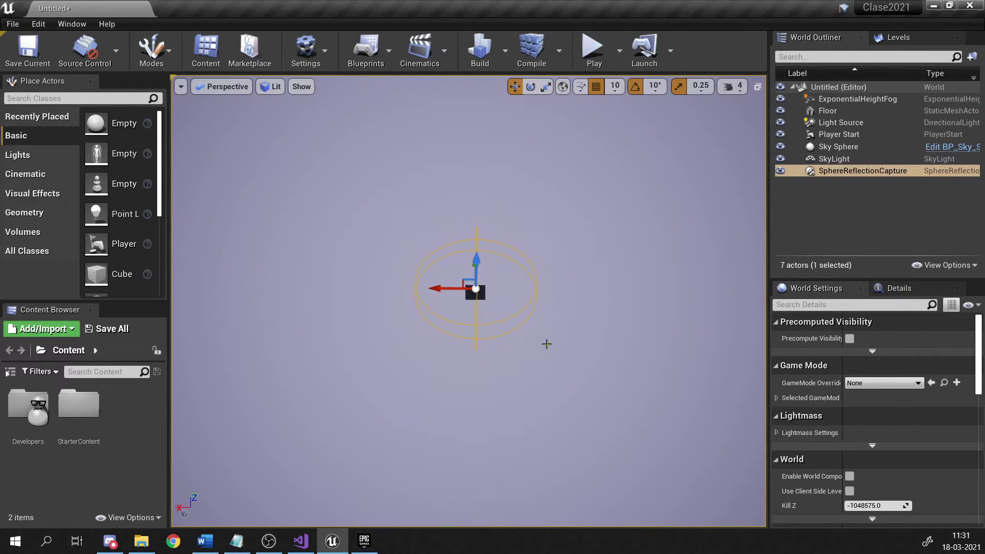
key("f")
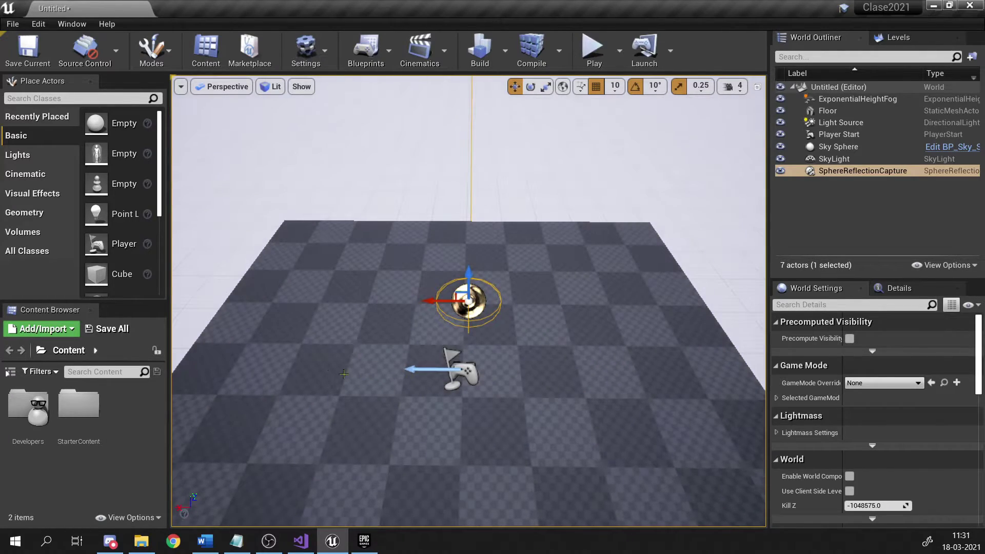
Fly and turn the camera around the floor to examine the reflection capture, Player Start, sky light and light source from several angles.
key("s")
right_click_drag(343, 374, 529, 348)
key("w")
key("s")
key("w")
key("s")
key("w")
key("w")
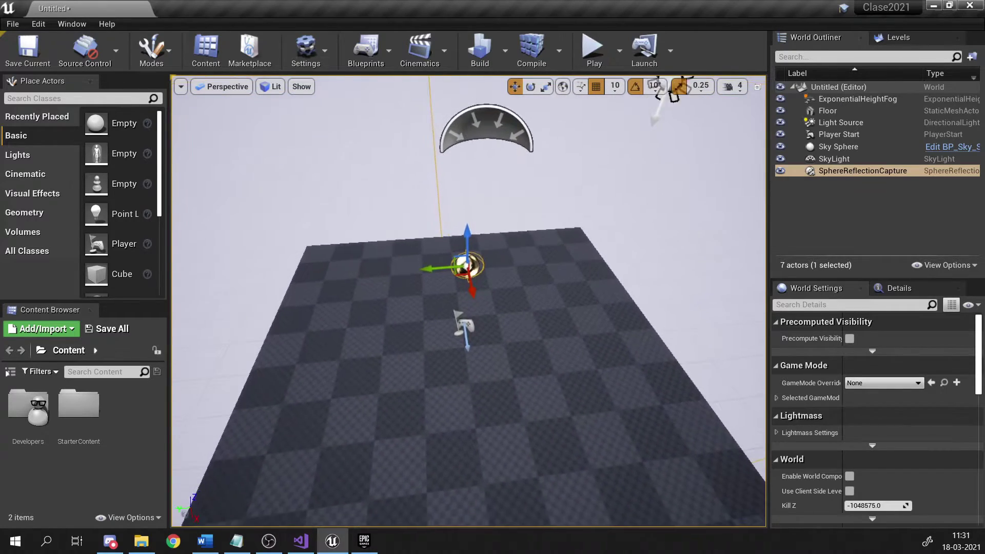
right_click_drag(342, 406, 342, 405)
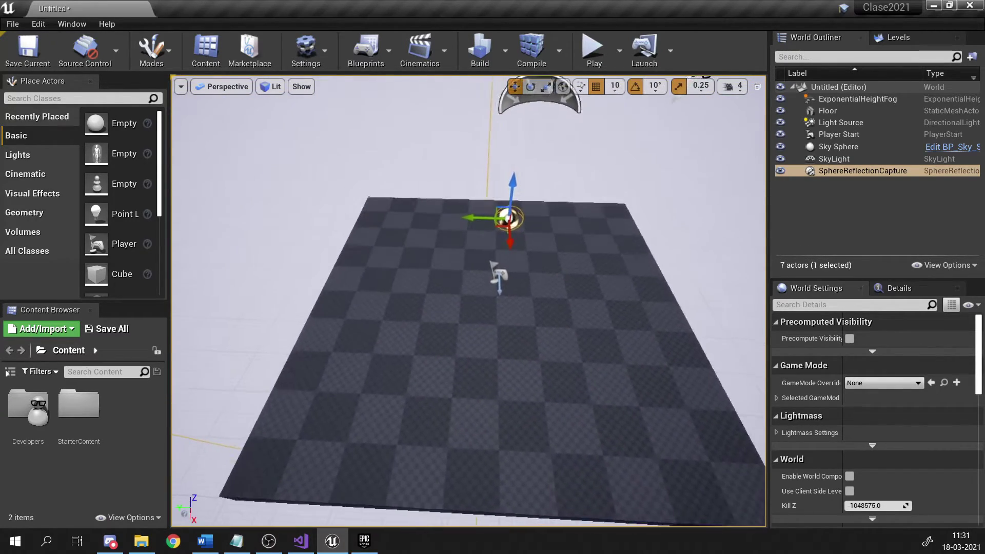
right_click_drag(330, 369, 354, 390)
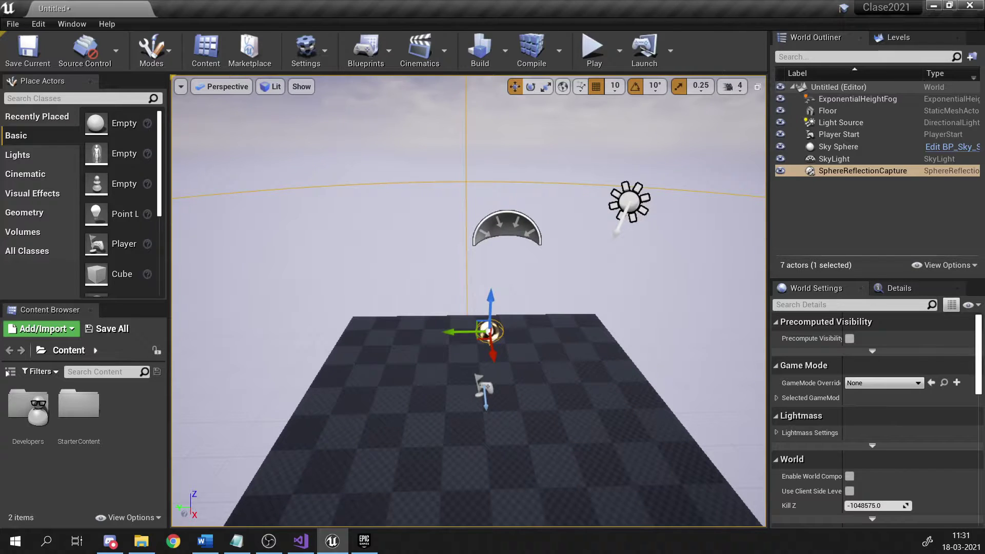
right_click_drag(353, 390, 354, 390)
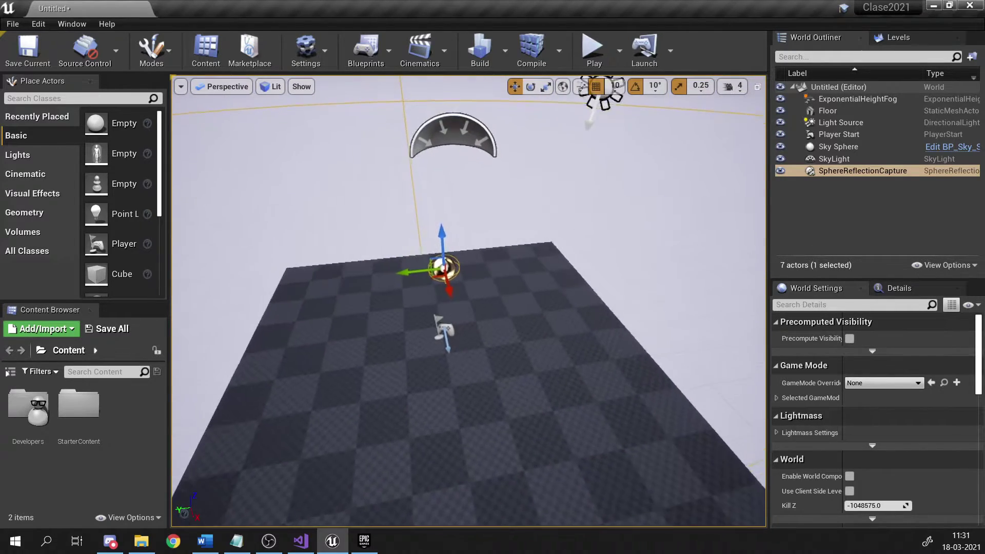
right_click_drag(354, 390, 354, 390)
right_click_drag(501, 435, 501, 434)
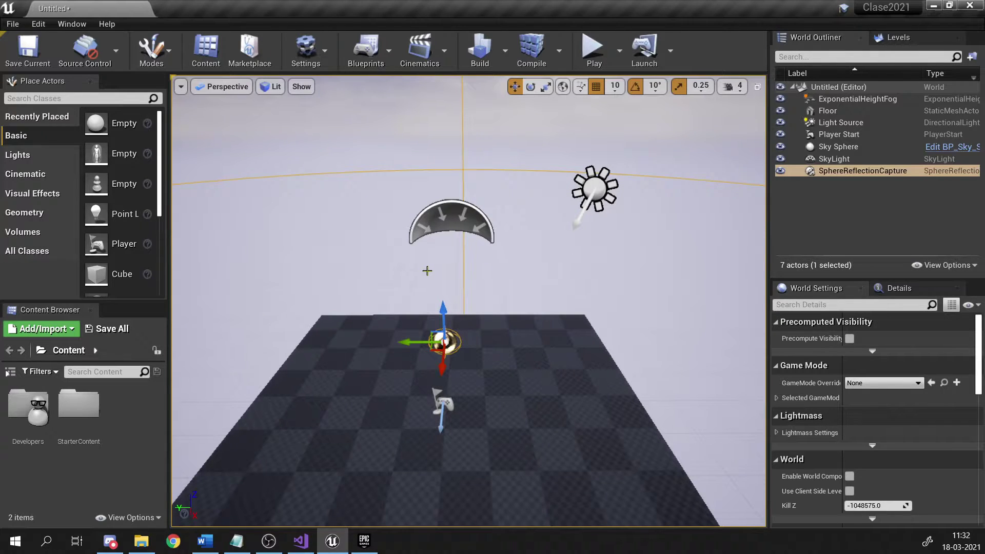
mouse_move(427, 270)
right_mouse_down()
mouse_move(449, 264)
mouse_move(403, 319)
mouse_move(398, 259)
mouse_move(430, 288)
mouse_move(409, 289)
mouse_move(462, 265)
mouse_move(464, 275)
mouse_move(434, 270)
mouse_move(426, 256)
mouse_move(431, 275)
mouse_move(432, 256)
mouse_move(418, 251)
mouse_move(427, 271)
right_mouse_up()
Select the height fog, light source, sky light, reflection capture and Player Start one after another in the viewport, and approach the Player Start.
left_click(513, 192)
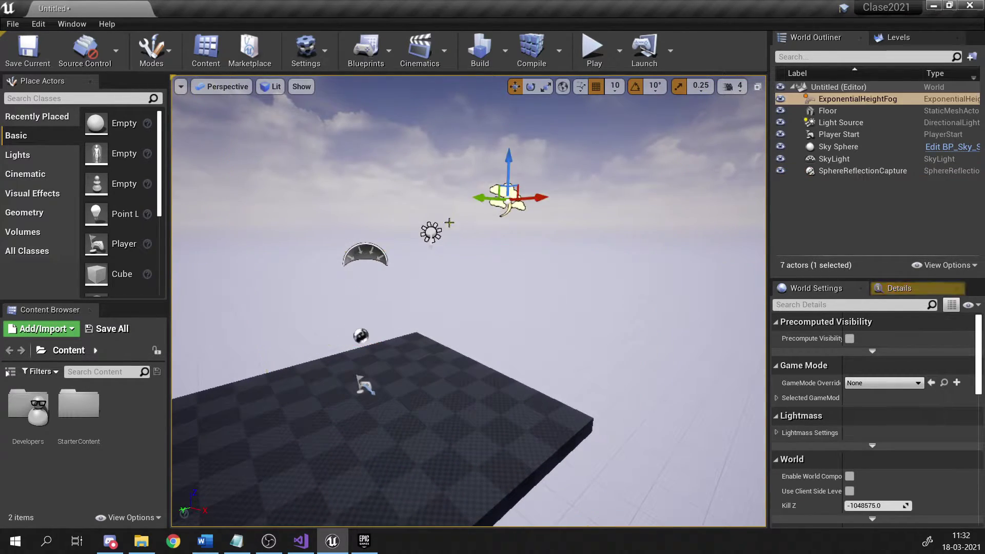
left_click(431, 232)
left_click(366, 255)
left_click(359, 337)
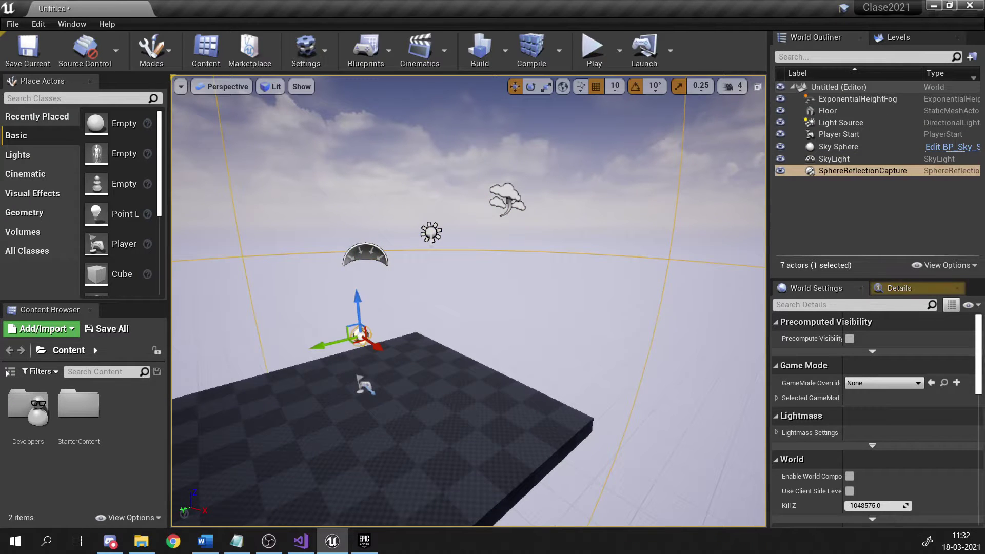
left_click(364, 385)
key("w")
right_click_drag(364, 384, 288, 397)
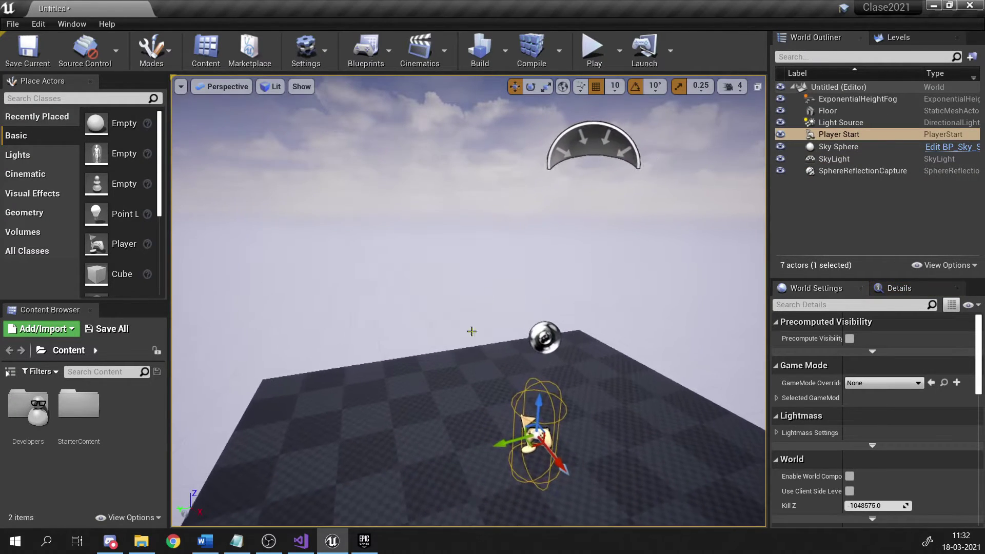
Play the level from the Player Start, stop the session, and focus the camera on the Player Start.
left_click(593, 49)
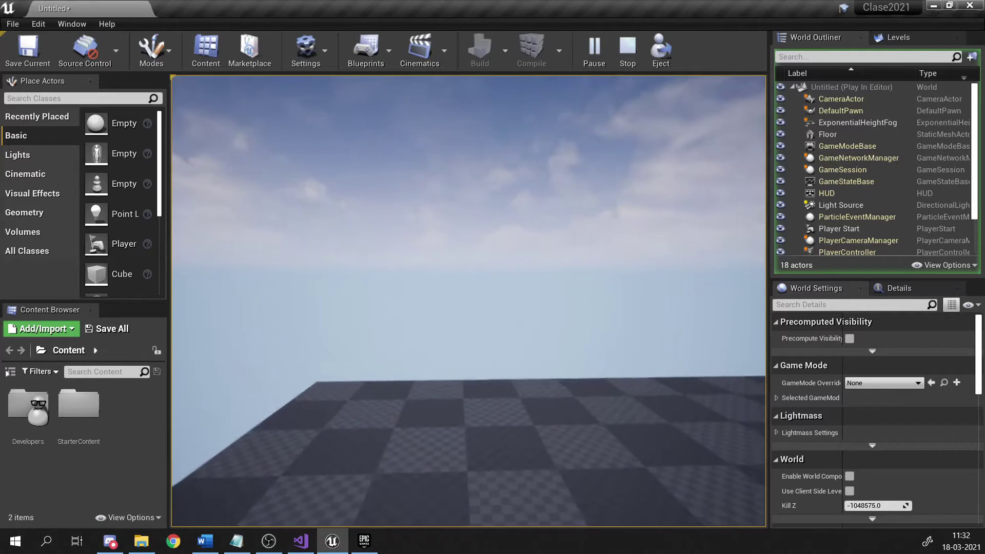
key("Escape")
key("f")
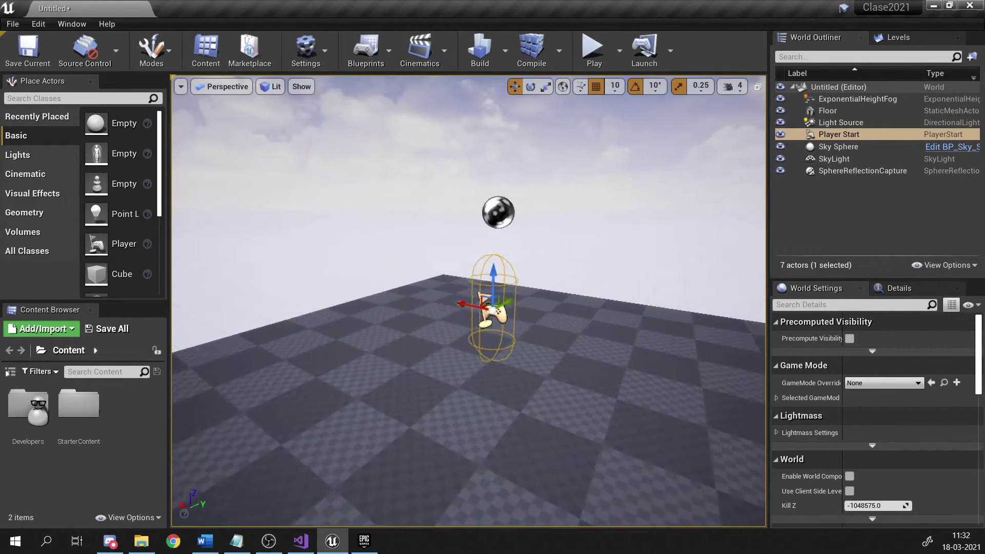
Select the SphereReflectionCapture above the Player Start and examine it together with the surrounding floor, lights and fog.
left_click(463, 212)
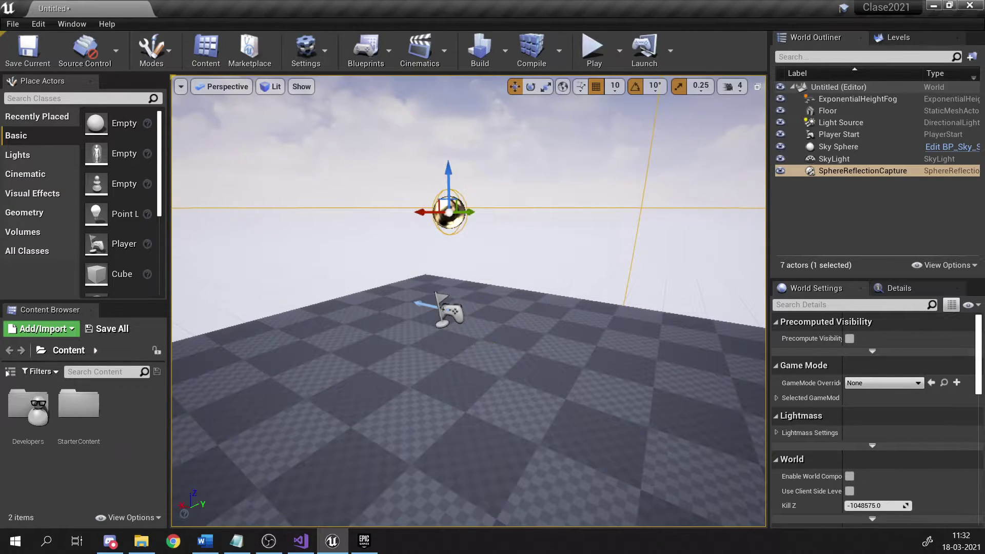
key("s")
right_click_drag(468, 301, 468, 231)
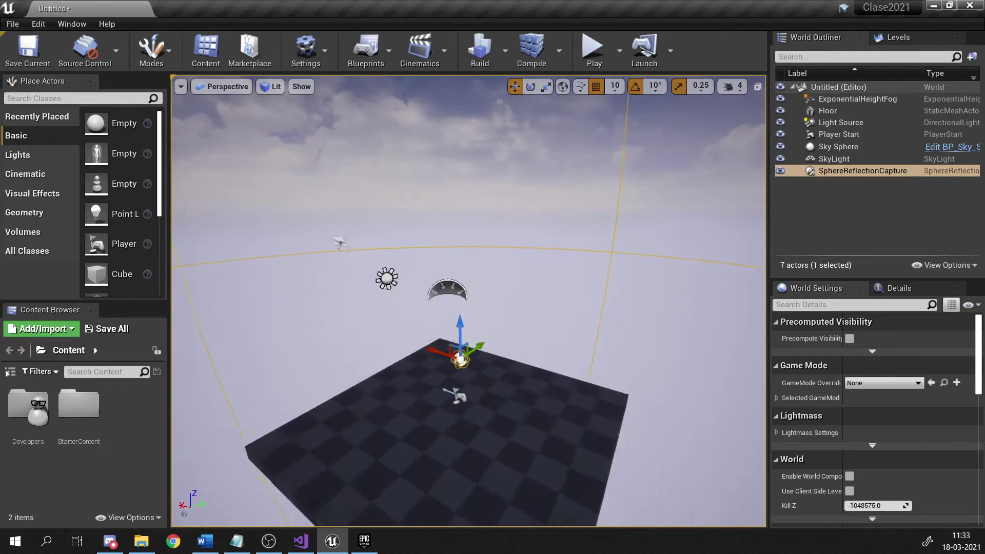
scroll(490, 342, "up", 5)
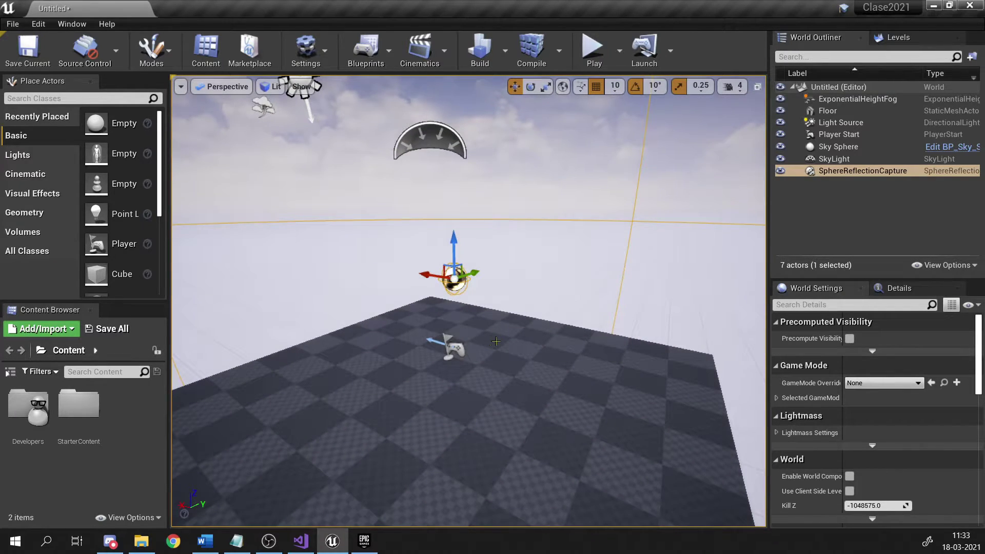
left_click(537, 295)
left_click(452, 300)
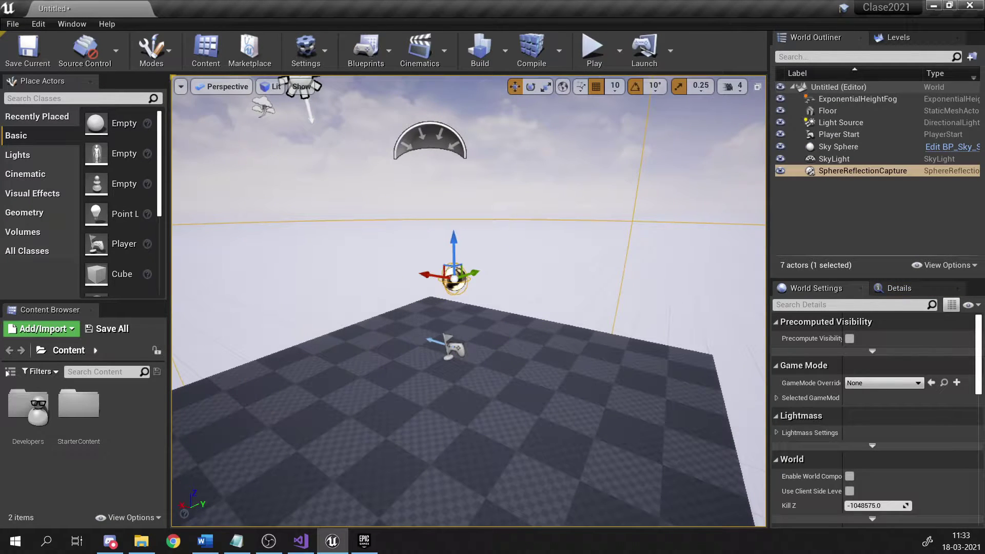
Look over the floor, the light actors and the sphere reflection capture from several camera positions.
key("a")
right_click_drag(468, 301, 448, 317)
key("d")
key("q")
key("e")
key("q")
key("e")
key("s")
key("a")
key("e")
key("q")
key("e")
key("s")
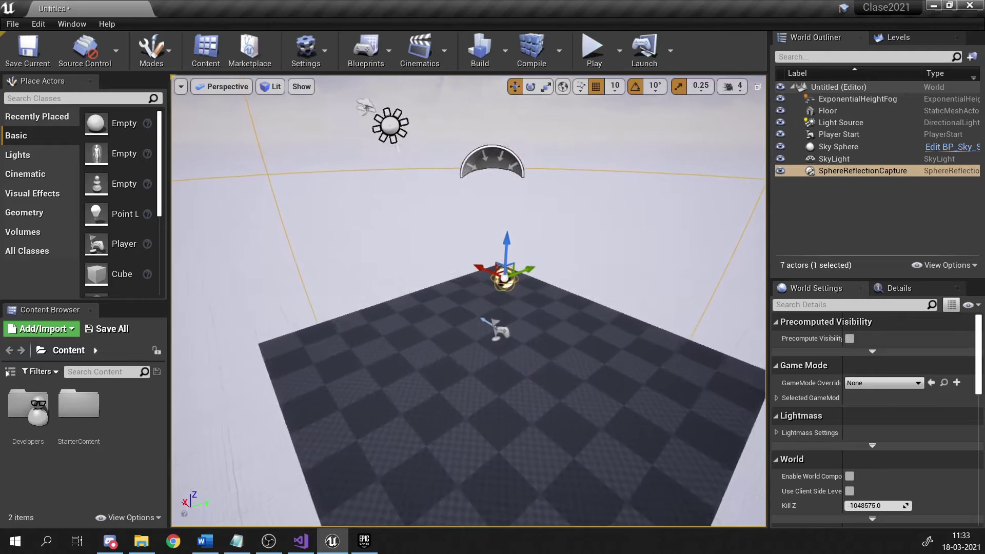
key("w")
key("s")
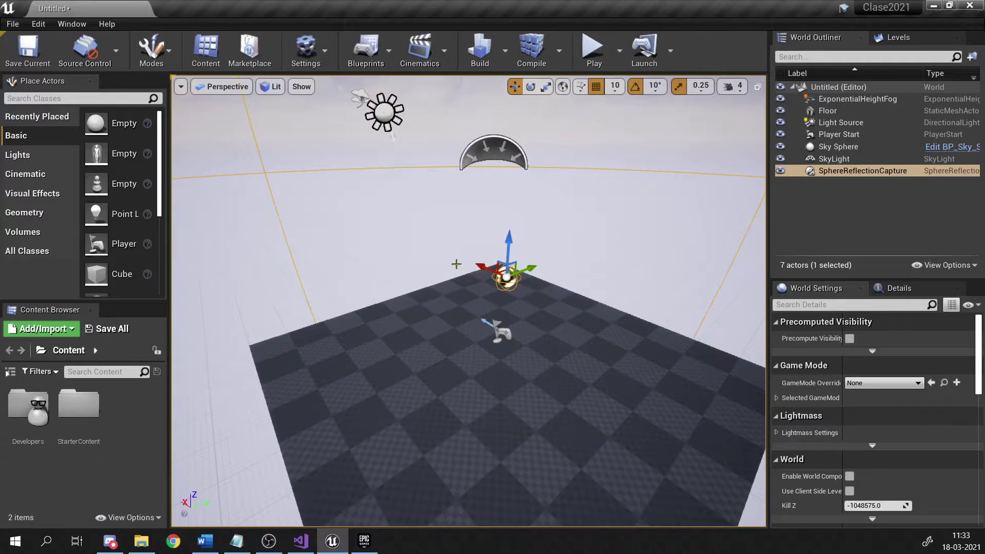
Raise the sphere reflection capture higher above the floor along the Z axis.
left_click(562, 327)
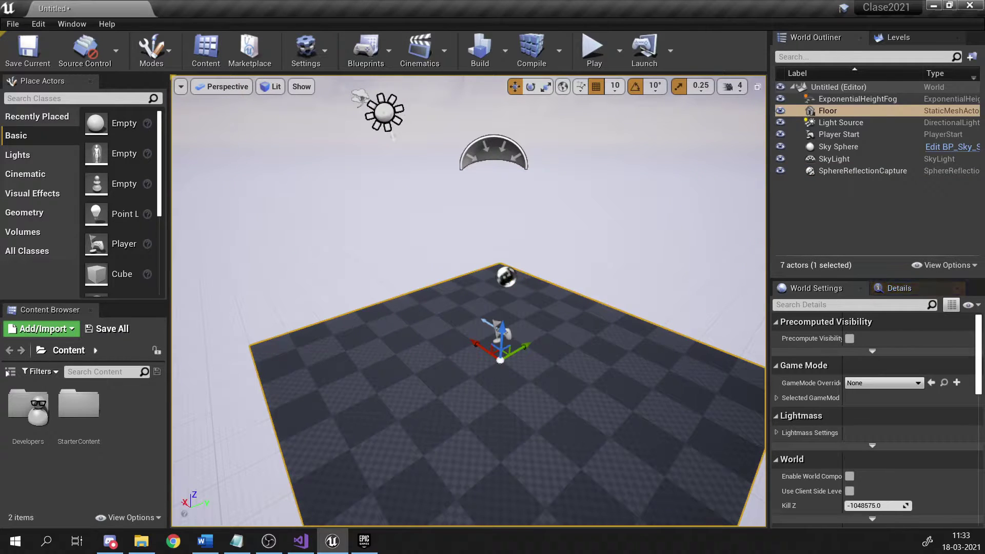
key("ctrl+z")
key("s")
right_click_drag(563, 328, 613, 310)
key("w")
key("s")
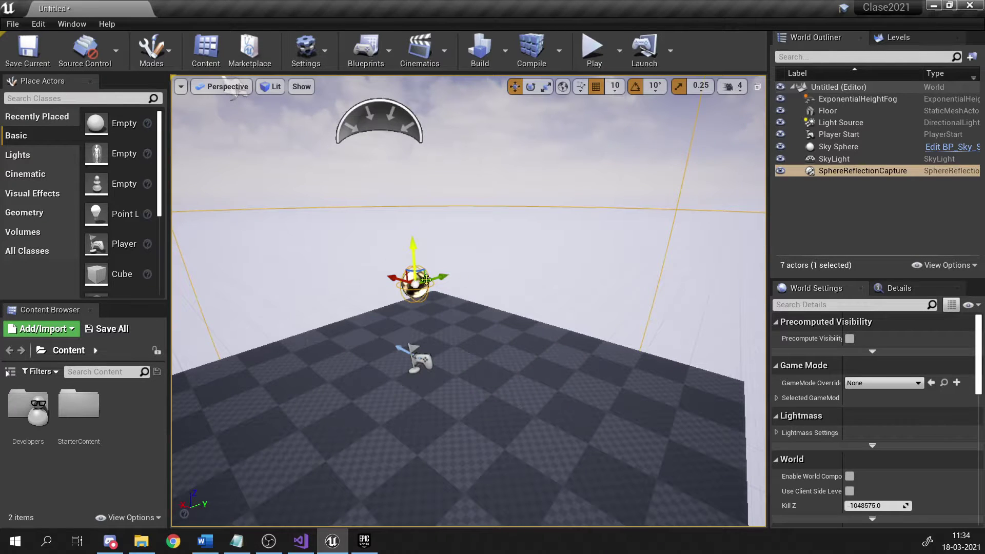
right_click_drag(441, 325, 493, 284)
key("s")
key("a")
key("w")
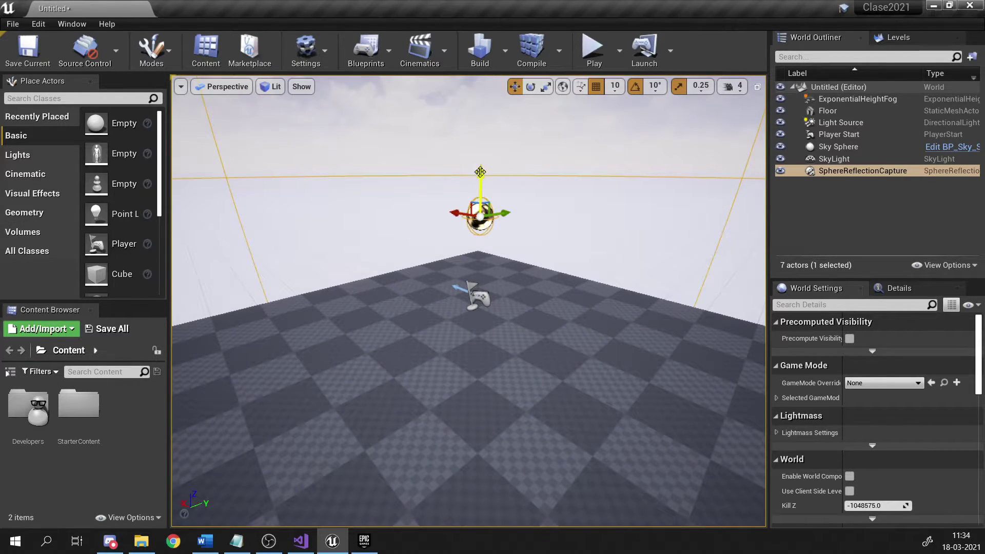
left_click_drag(480, 172, 480, 149)
right_click_drag(480, 148, 462, 170)
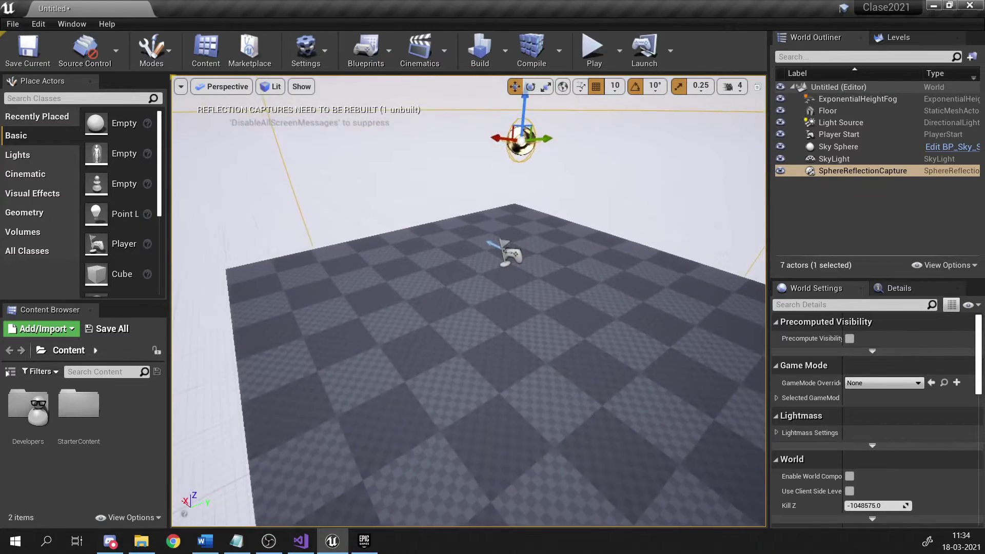
Frame the sphere reflection capture and examine how far its influence sphere extends around the floor.
key("f")
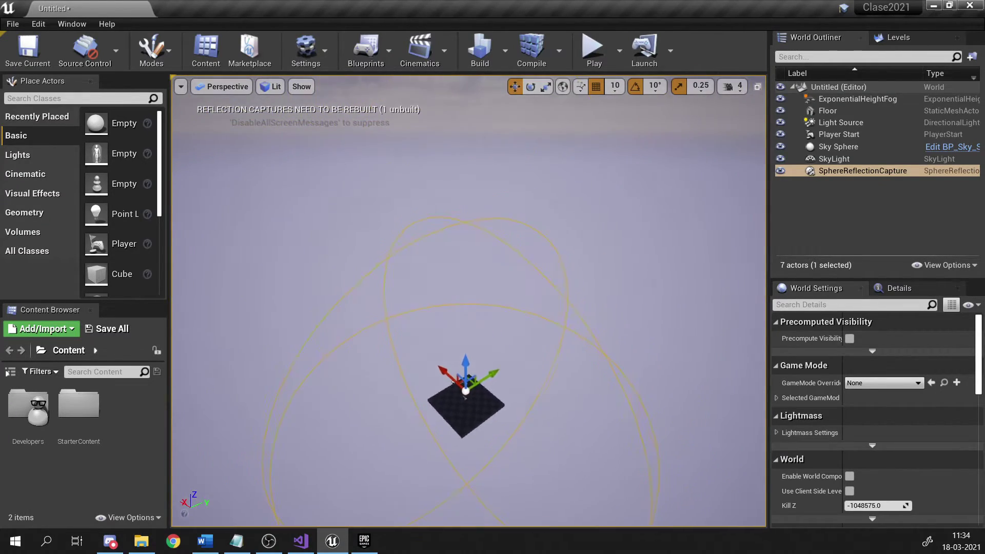
key("w")
mouse_move(468, 300)
right_mouse_down()
mouse_move(468, 359)
mouse_move(468, 301)
right_mouse_up()
key("s")
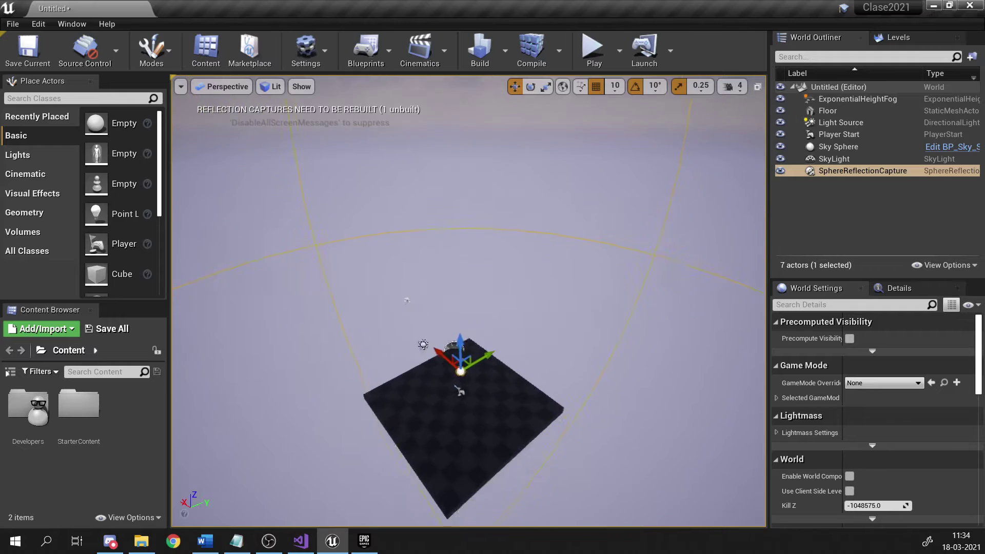
key("f")
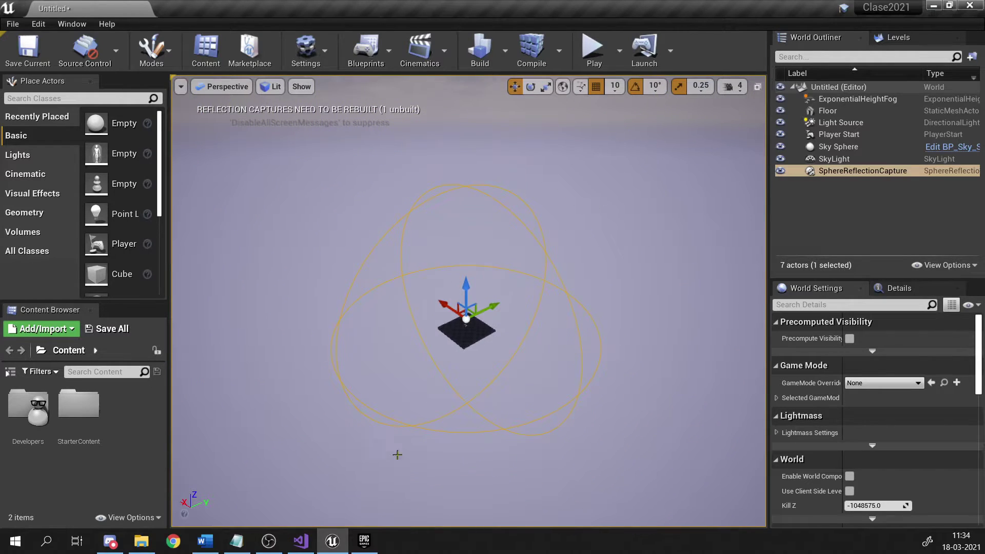
key("w")
mouse_move(590, 266)
right_mouse_down()
mouse_move(589, 297)
mouse_move(589, 257)
right_mouse_up()
key("s")
key("w")
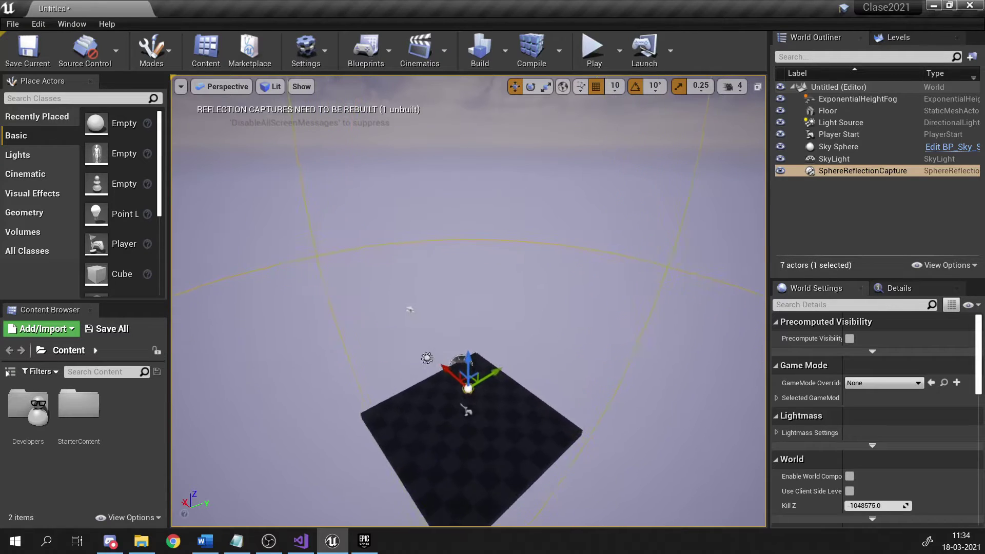
key("s")
scroll(514, 314, "down", 1)
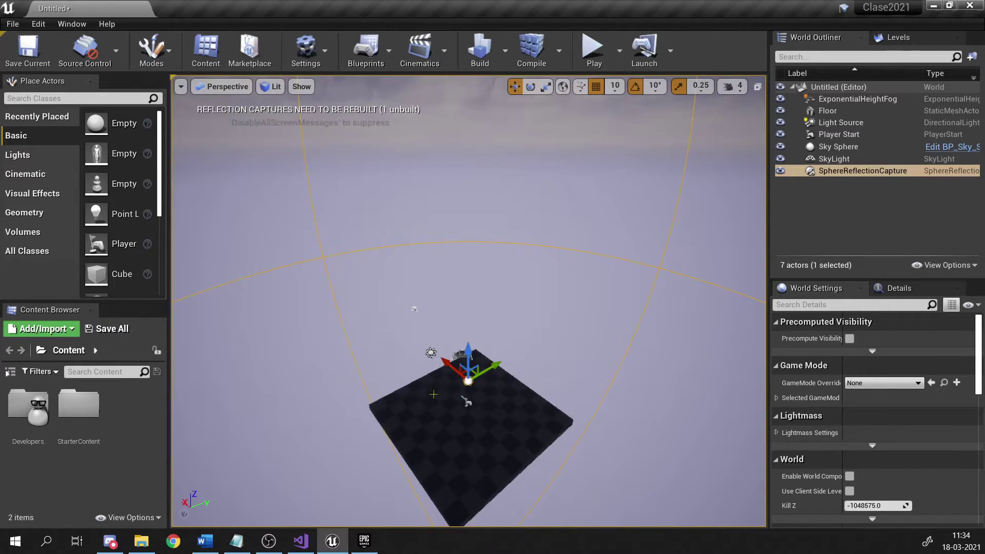
Set the sphere reflection capture's influence radius to about 1006.16.
scroll(481, 388, "up", 3)
left_click_drag(475, 351, 475, 400)
key("e")
key("r")
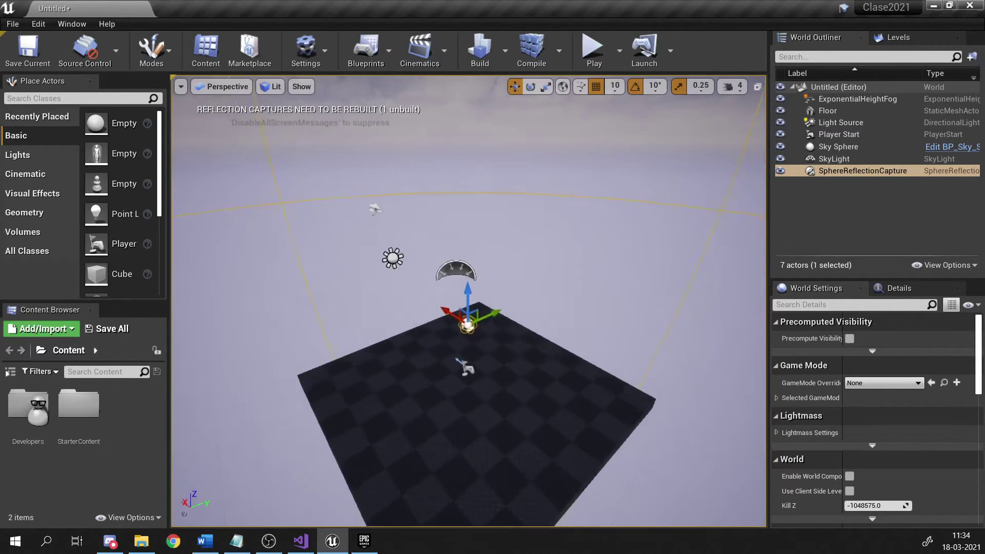
key("e")
key("r")
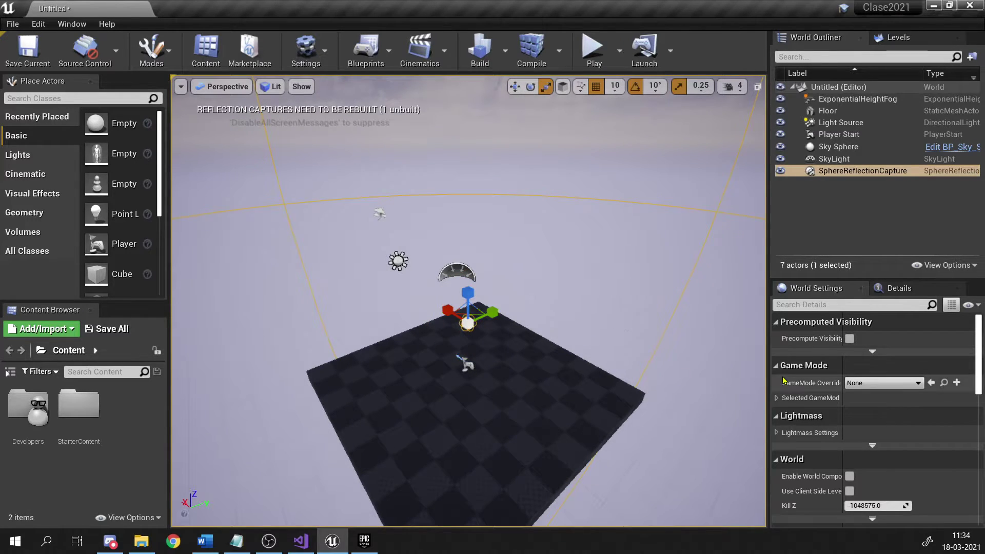
left_click(899, 289)
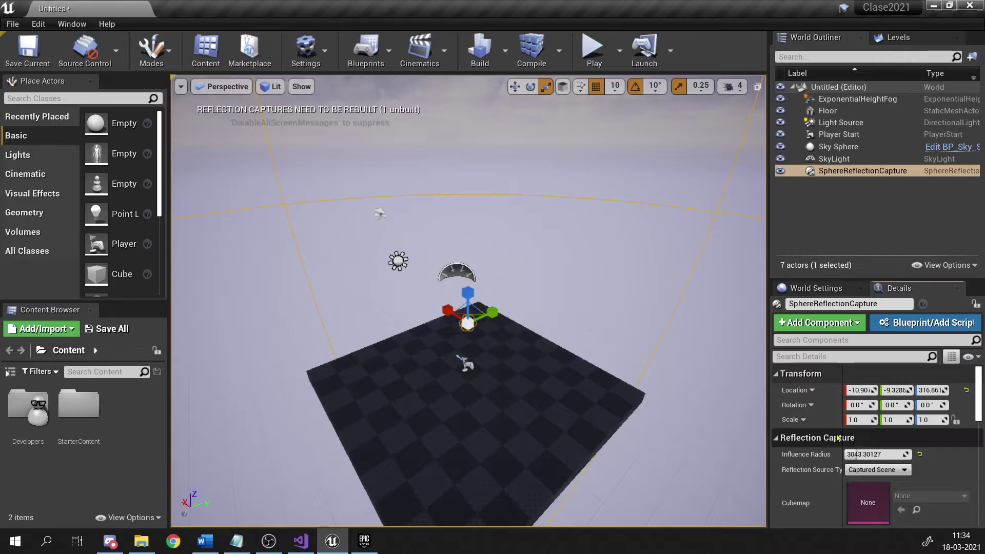
mouse_move(880, 454)
left_mouse_down()
mouse_move(903, 455)
mouse_move(847, 454)
mouse_move(893, 454)
mouse_move(854, 454)
mouse_move(877, 455)
left_mouse_up()
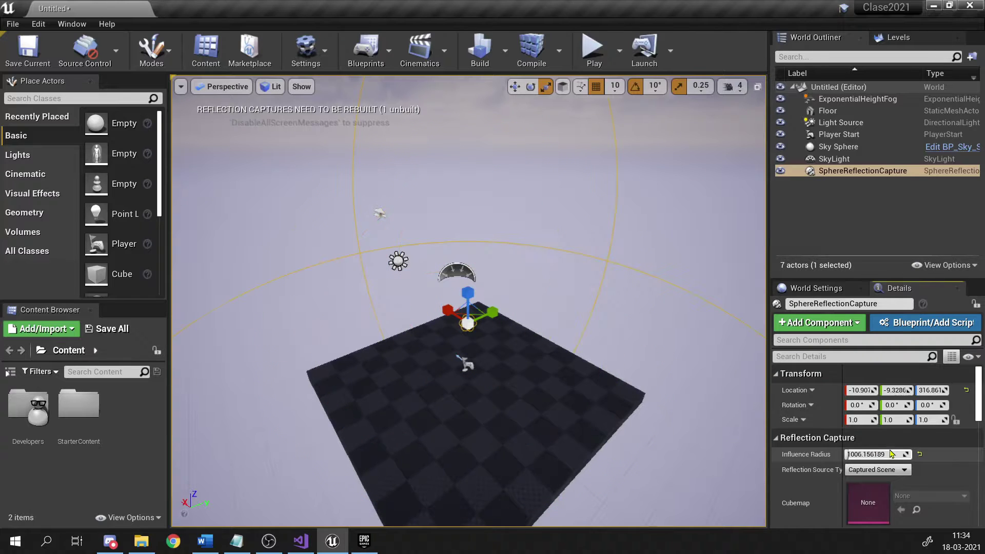
Move the sphere reflection capture along the X axis to about -160.9.
right_click_drag(662, 422, 582, 430)
key("s")
key("w")
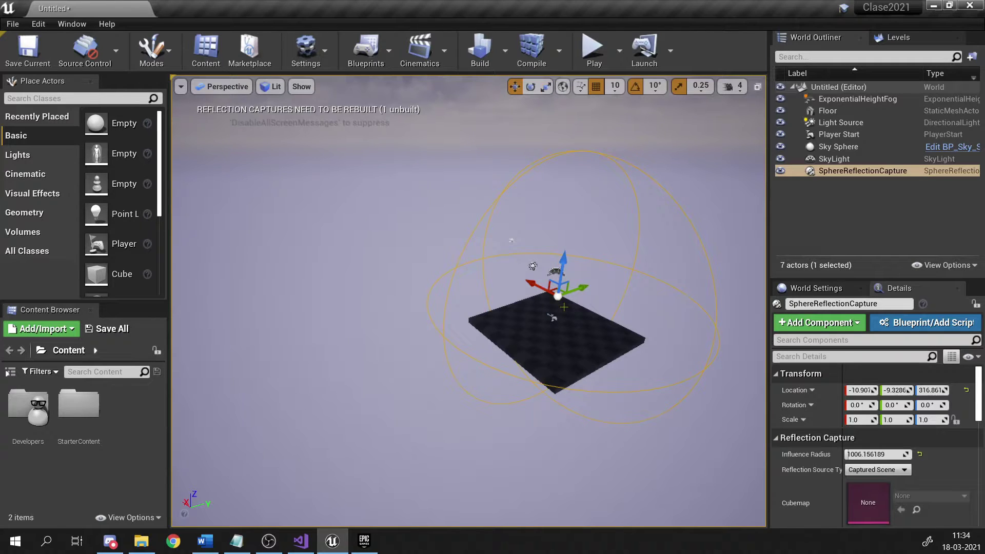
left_click_drag(531, 283, 535, 345)
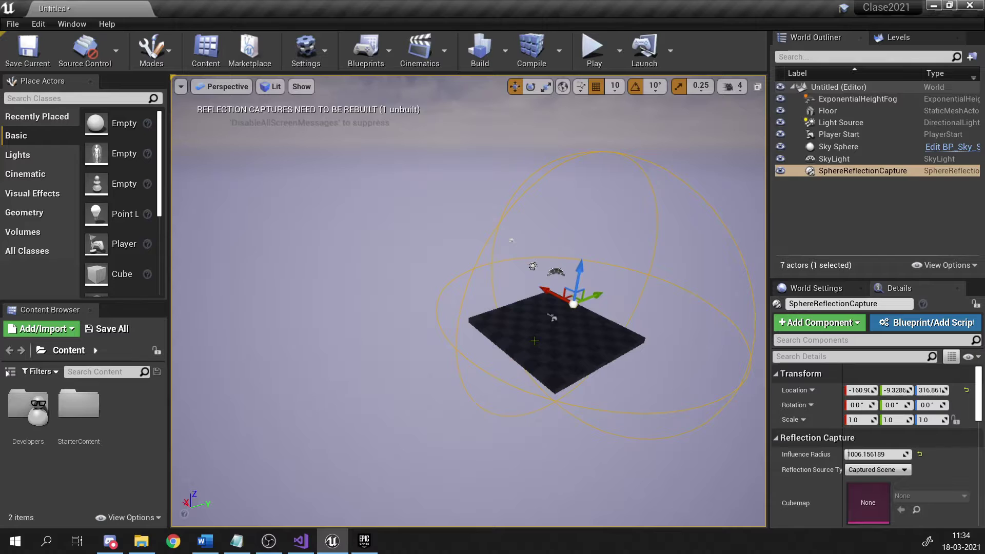
Duplicate the sphere reflection capture with the copy moved along X to about 2559, and reselect the original.
key("ctrl+w")
left_click_drag(554, 297, 413, 238)
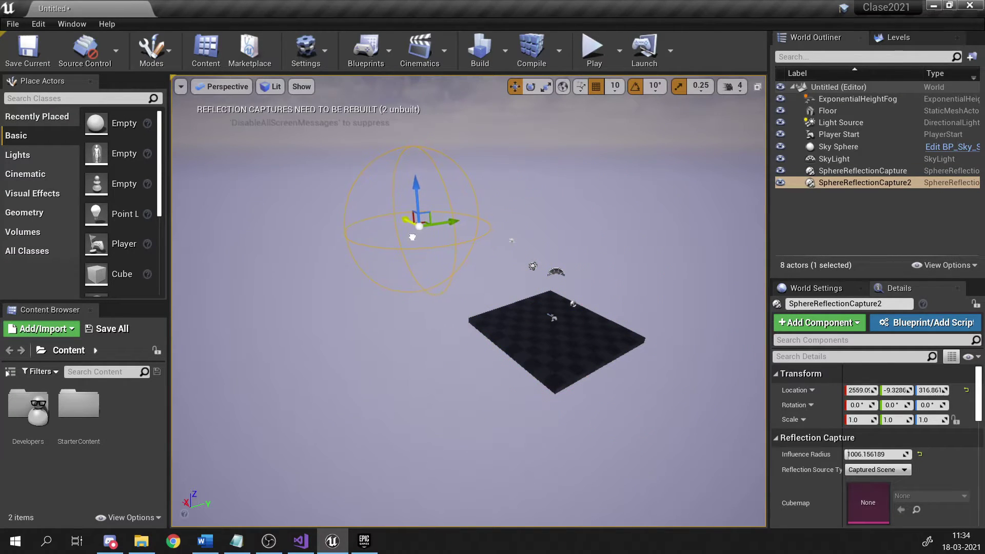
left_click(574, 304)
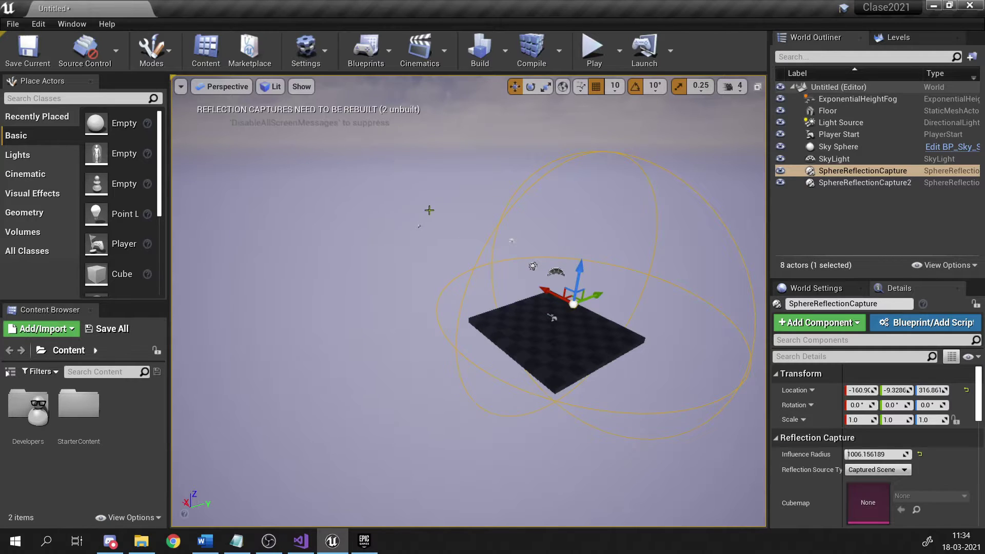
Delete the duplicate sphere reflection capture from the level.
left_click(417, 225)
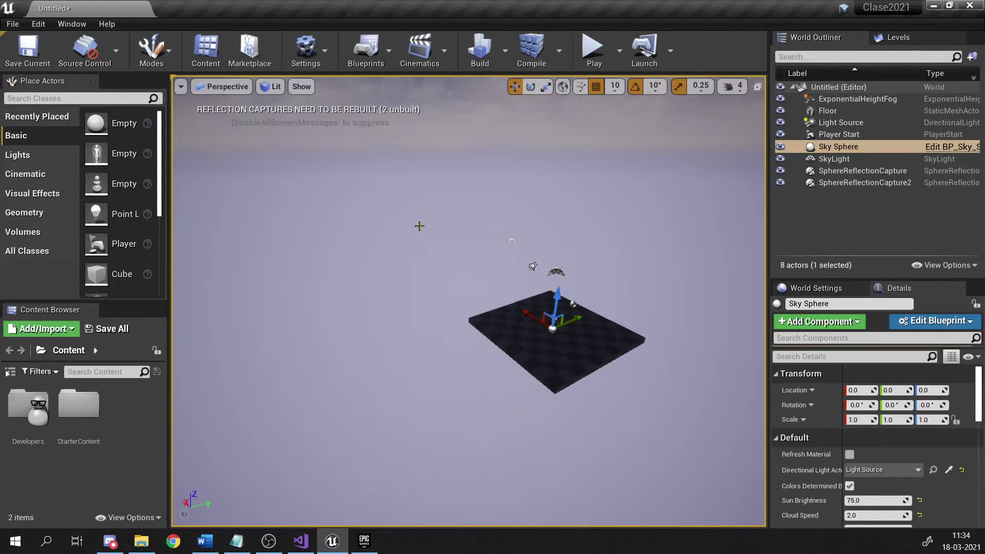
left_click(419, 226)
left_click(852, 182)
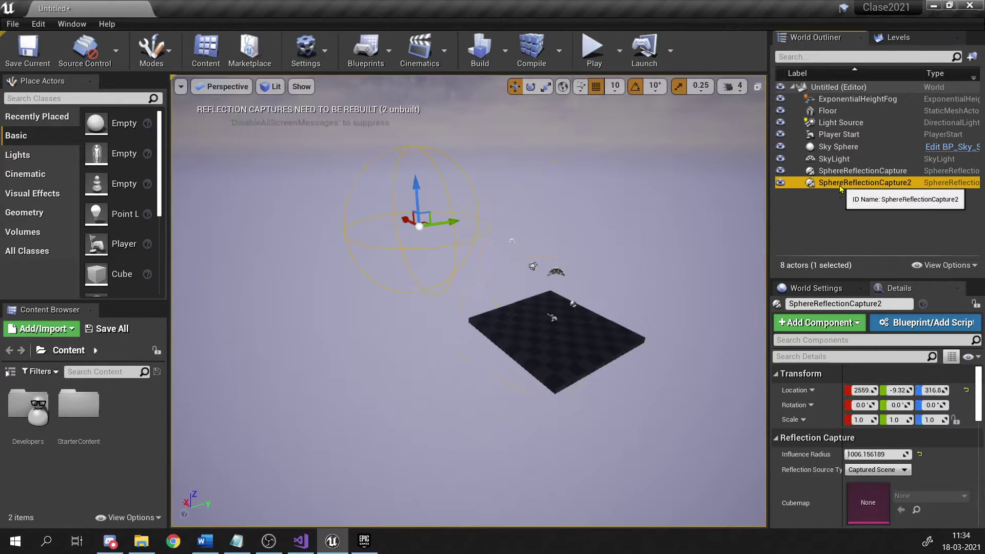
key("Delete")
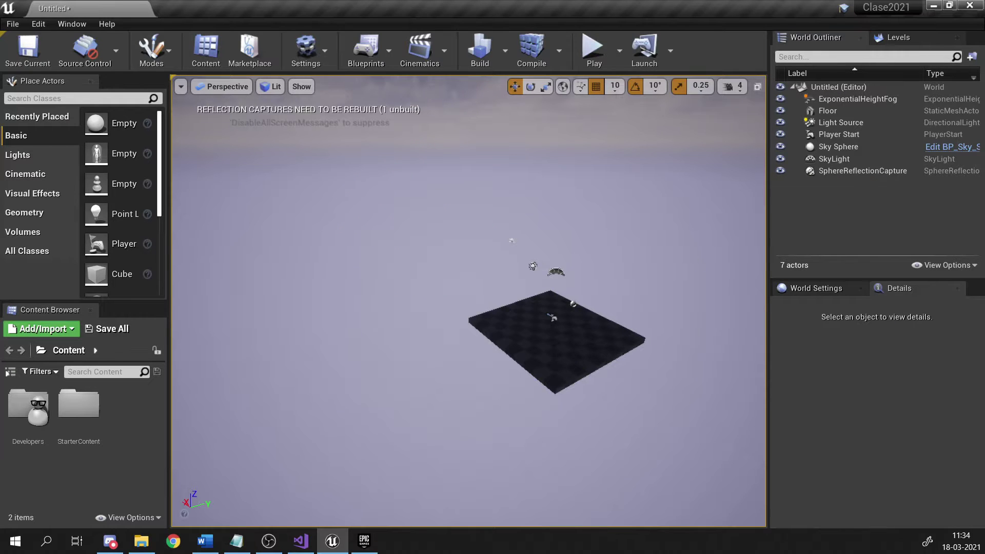
Inspect the sphere reflection capture and the floor up close, selecting each in turn to compare them.
right_click_drag(469, 301, 570, 370)
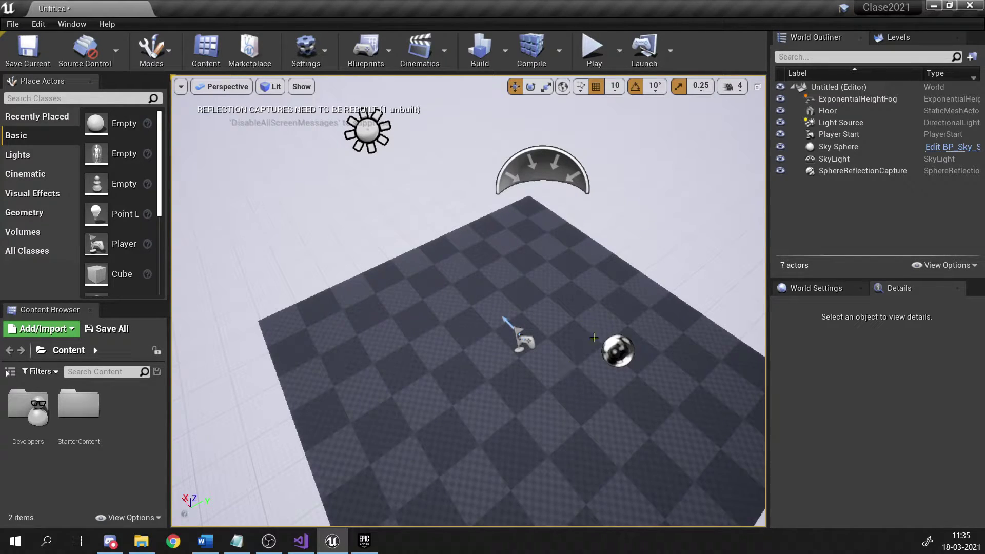
left_click(617, 351)
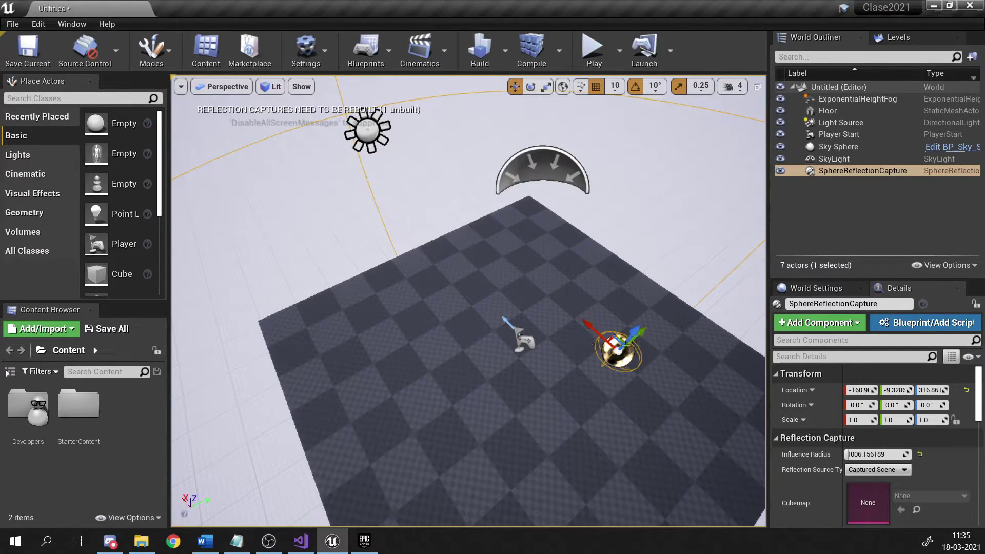
left_click(573, 405)
left_click(618, 351)
left_click(476, 354)
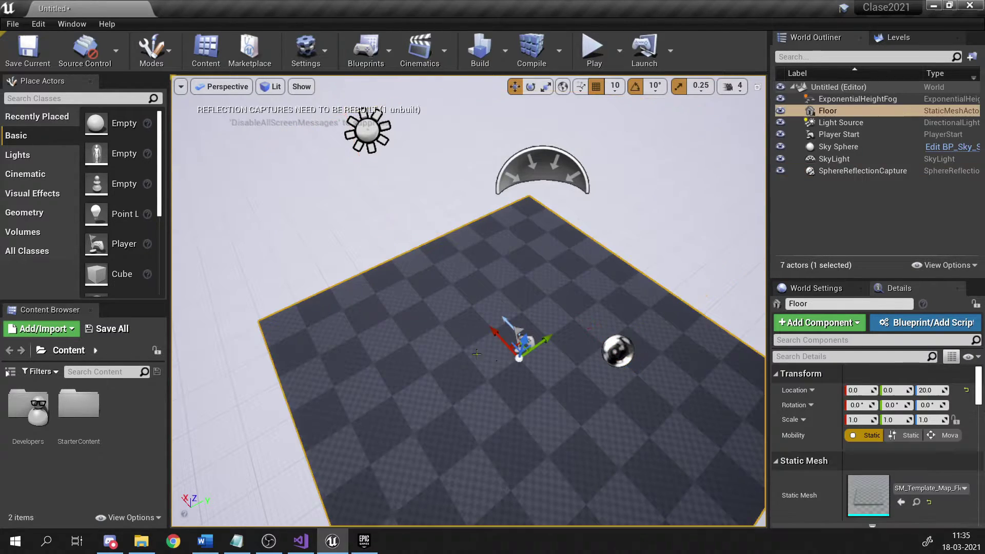
left_click(629, 352)
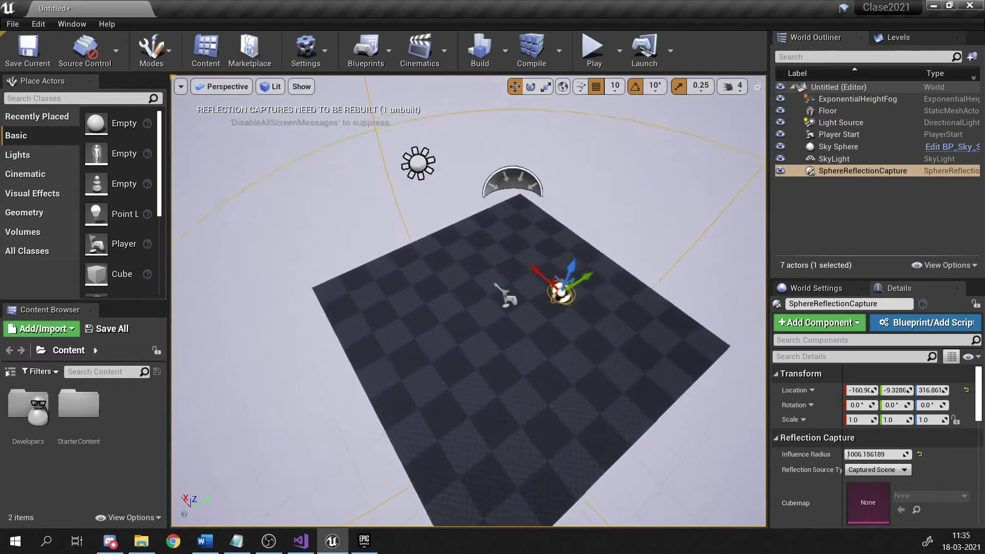
right_click_drag(469, 301, 575, 390)
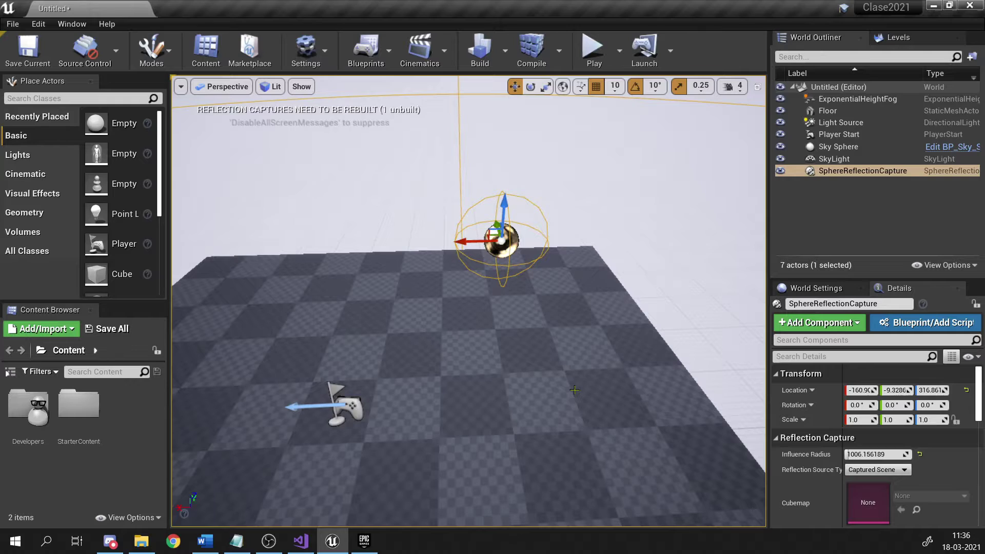
left_click(450, 369)
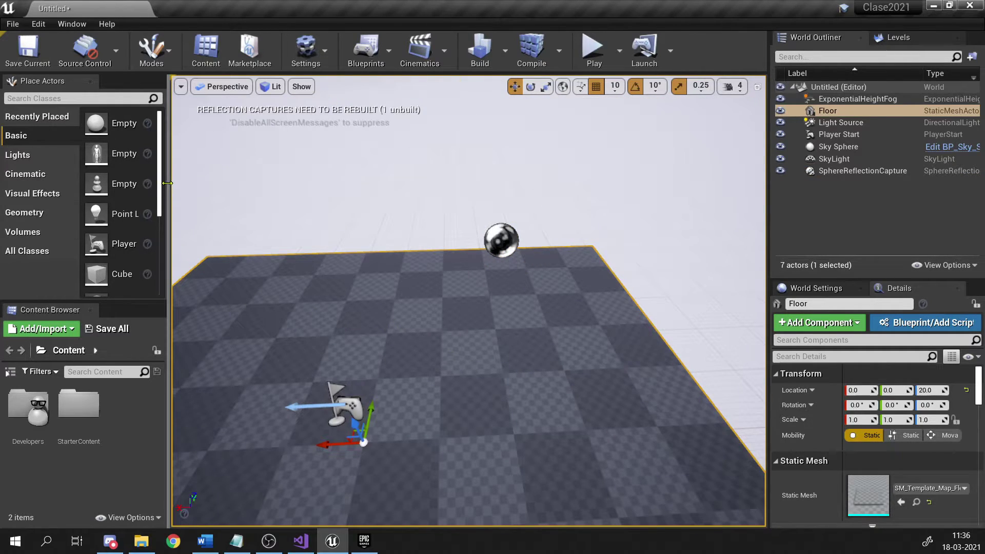
Enlarge the Place Actors area in width and height so that full actor names and more entries fit.
left_click_drag(164, 186, 180, 187)
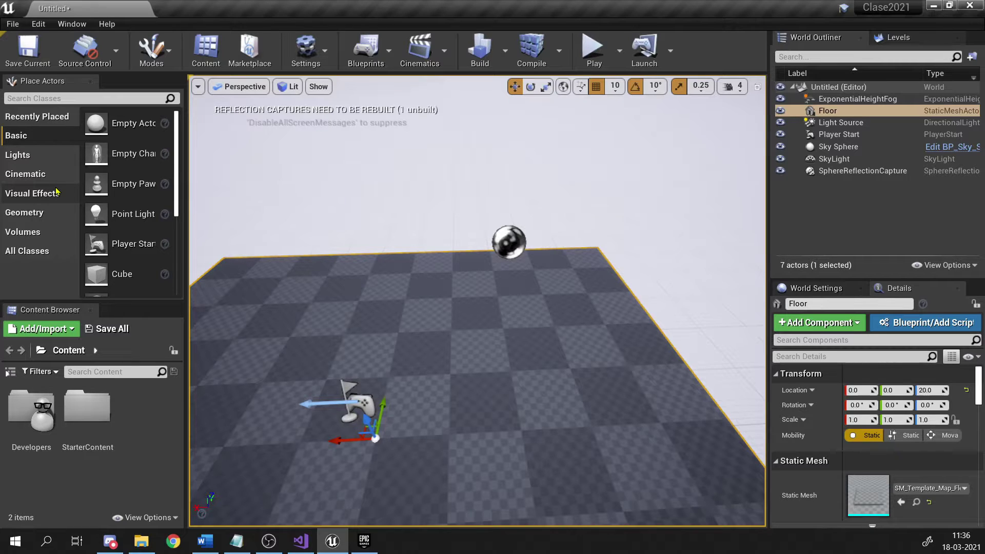
left_click_drag(187, 183, 221, 183)
left_click_drag(154, 300, 155, 366)
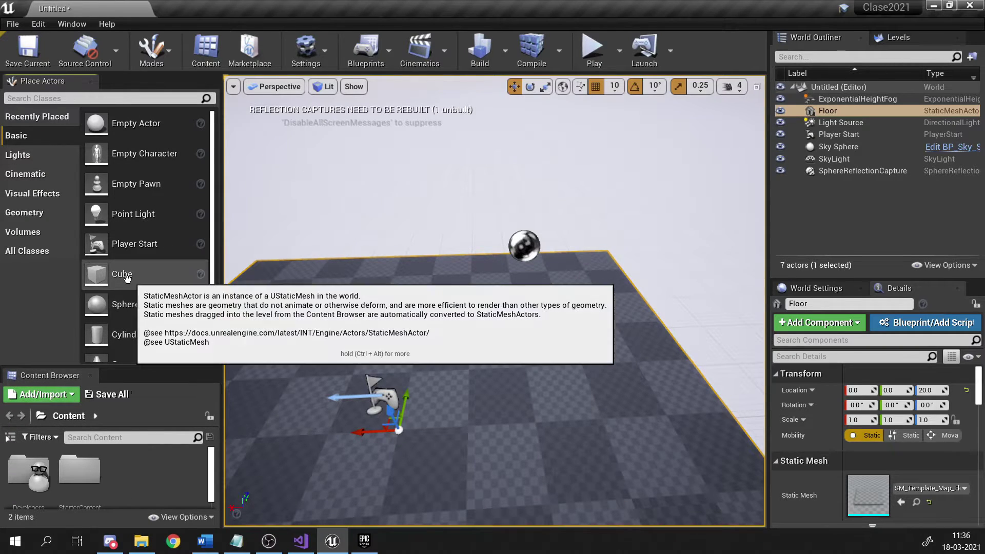
Place a basic cube on the floor at about X 10, Y 200, Z 80.
left_click_drag(163, 272, 400, 276)
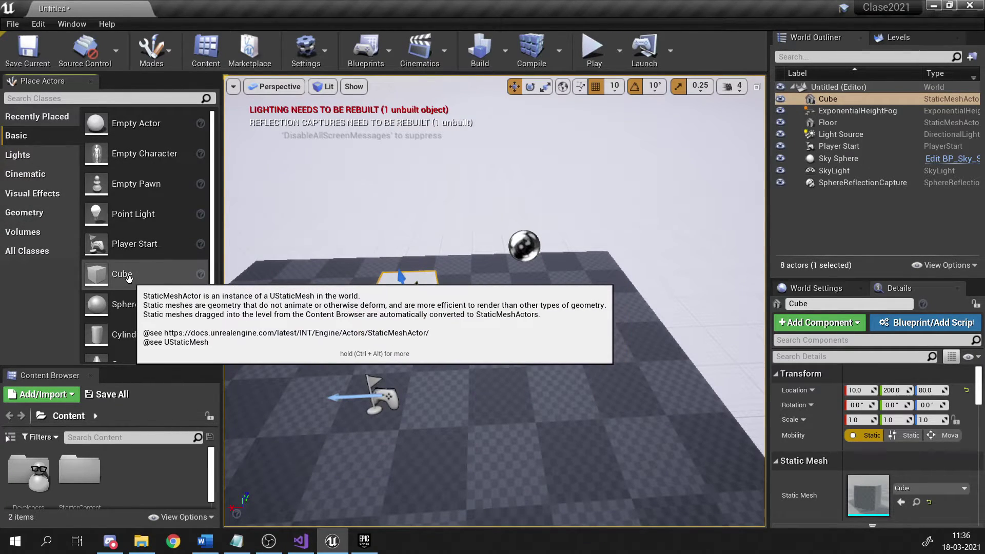
mouse_move(125, 275)
left_mouse_down()
mouse_move(205, 280)
mouse_move(292, 334)
mouse_move(333, 303)
mouse_move(117, 272)
mouse_move(325, 315)
mouse_move(544, 344)
mouse_move(97, 276)
mouse_move(114, 269)
left_mouse_up()
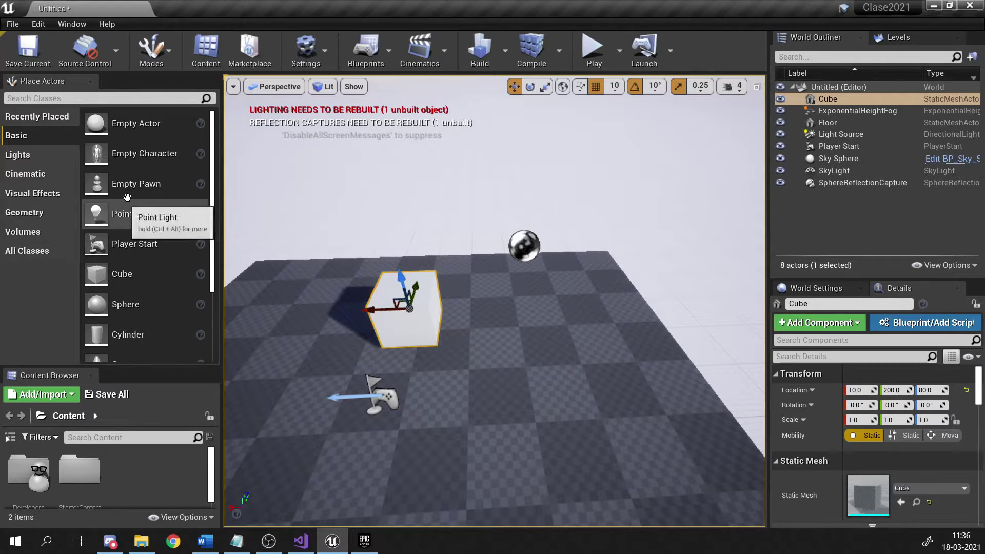
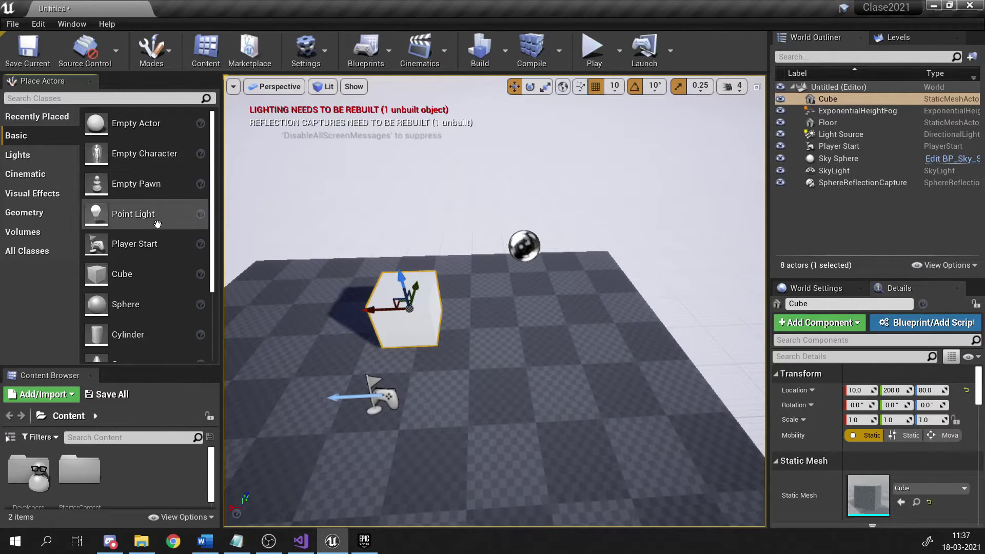
Add a basic point light on the floor beside the cube and delete it again.
scroll(152, 239, "down", 1)
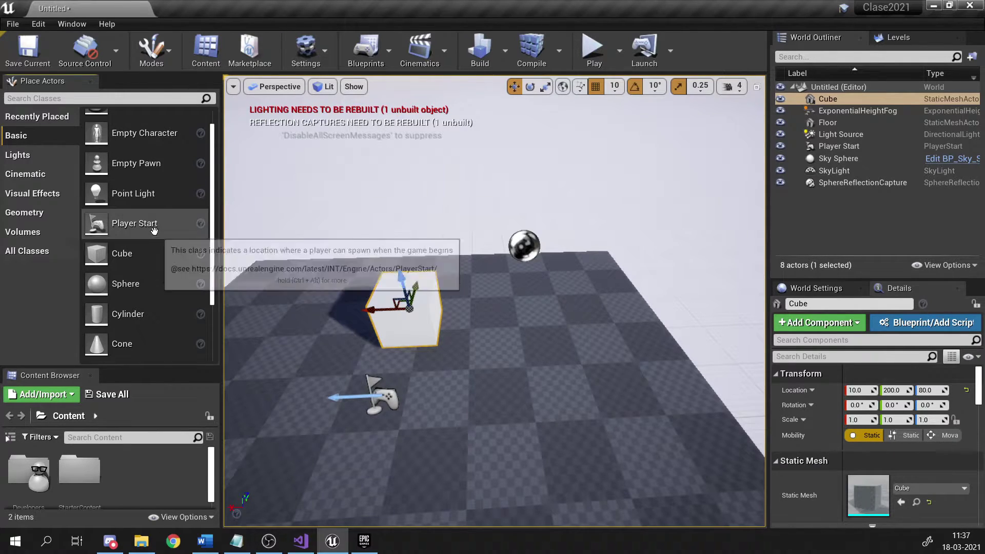
left_click_drag(152, 194, 520, 294)
key("Delete")
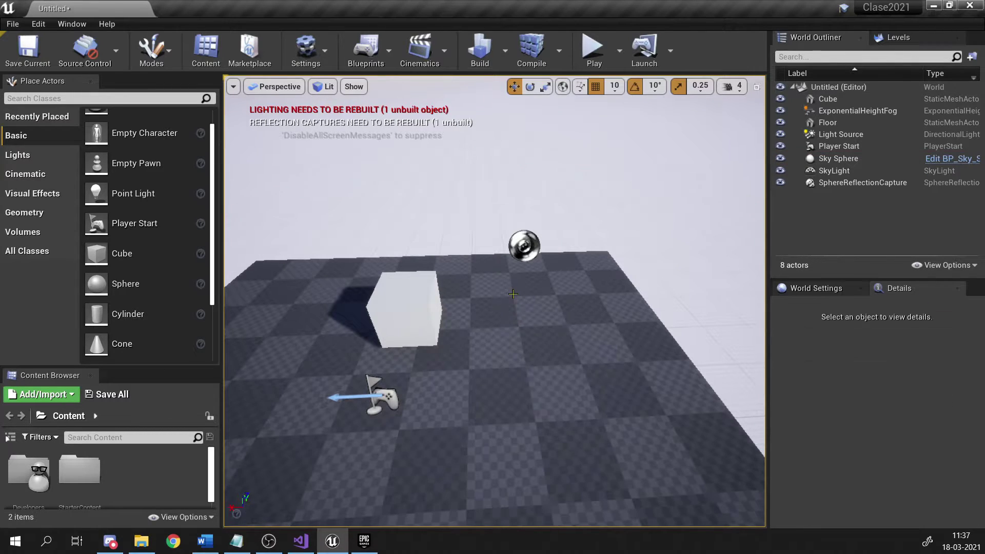
Review the Basic, Lights, Cinematic, Visual Effects and Geometry actor categories, and select the Player Start and the cube in the level.
scroll(166, 251, "down", 1)
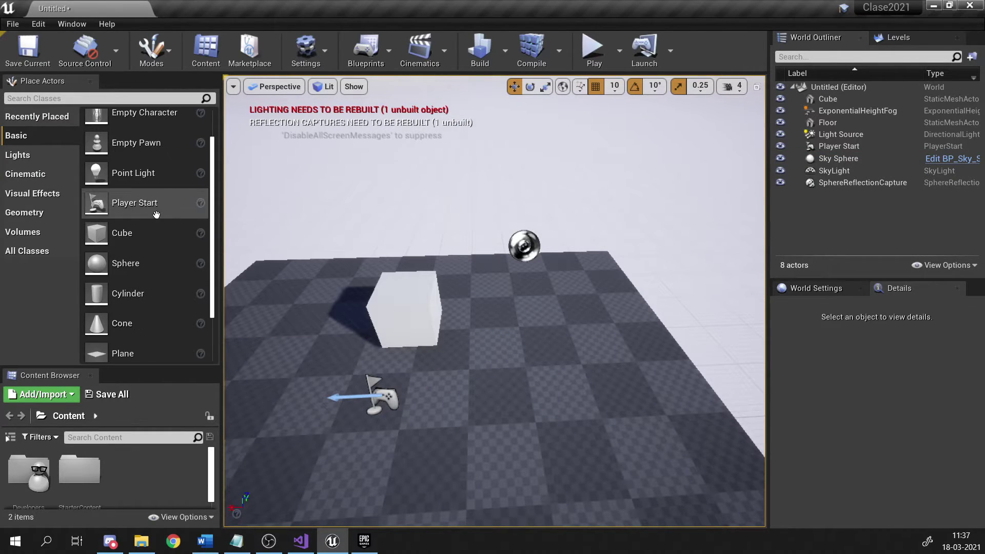
left_click(403, 409)
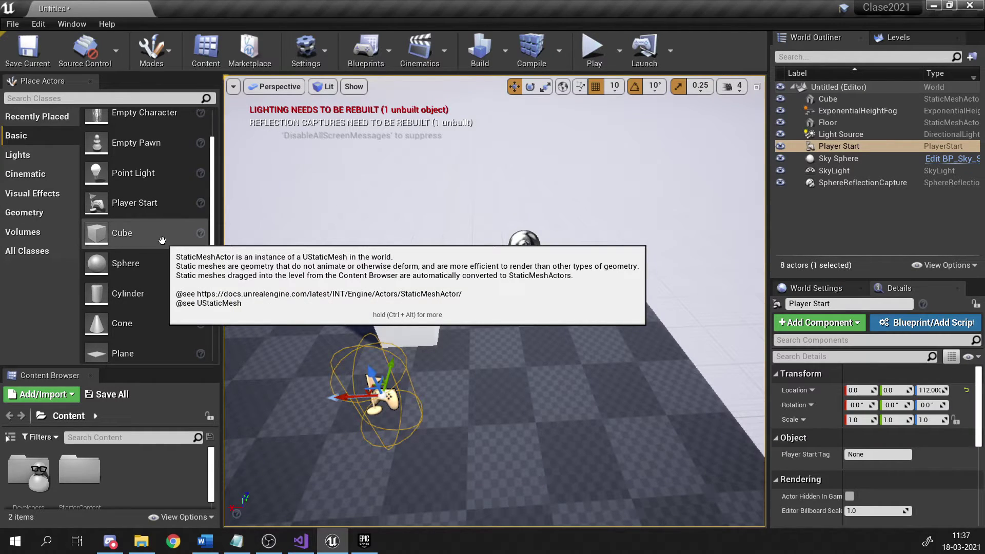
scroll(159, 277, "down", 3)
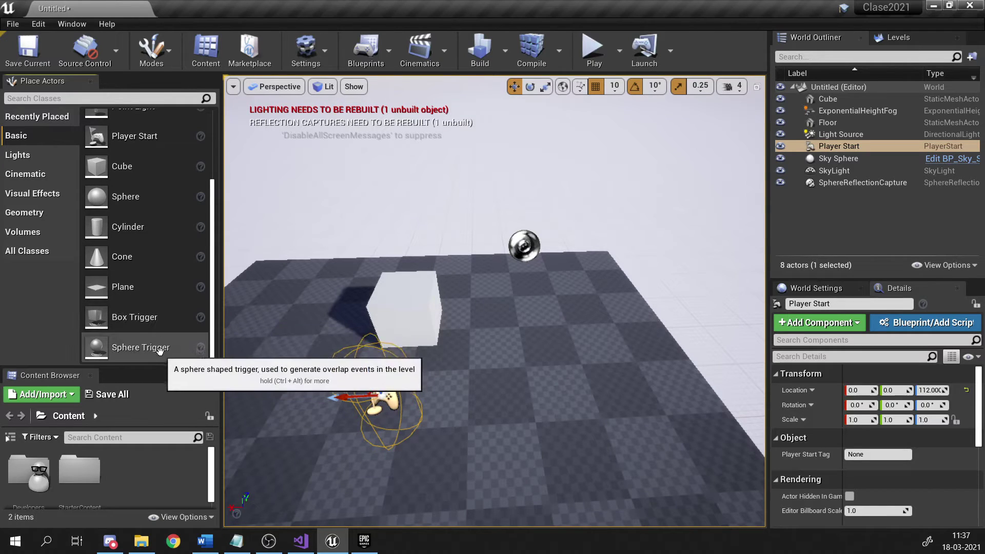
scroll(159, 346, "up", 4)
scroll(160, 347, "up", 1)
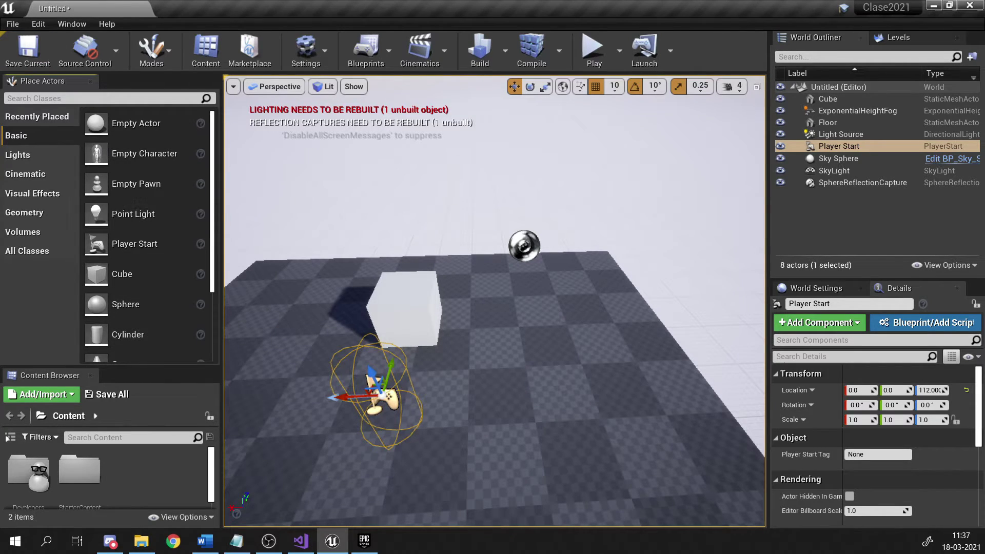
left_click(37, 156)
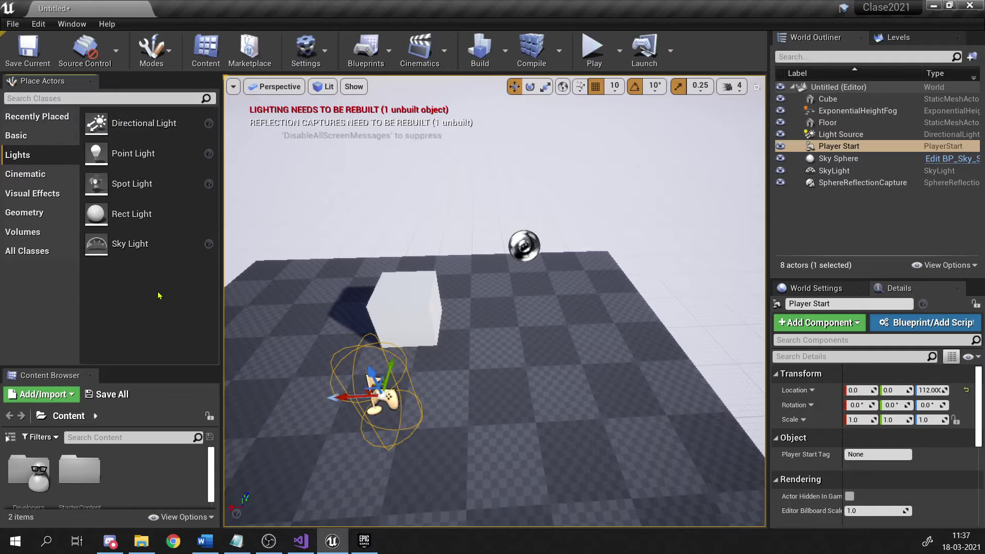
left_click(37, 180)
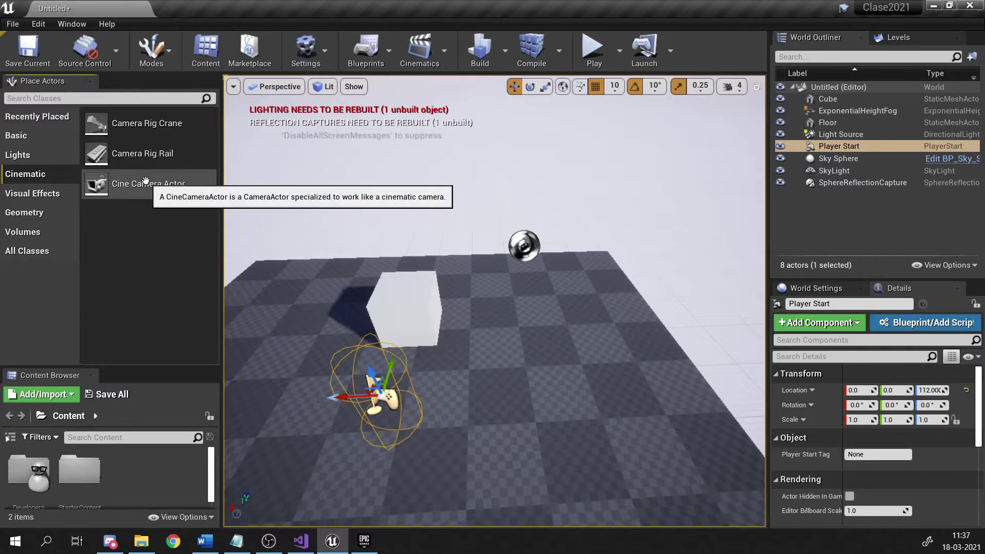
left_click(31, 193)
scroll(152, 127, "down", 1)
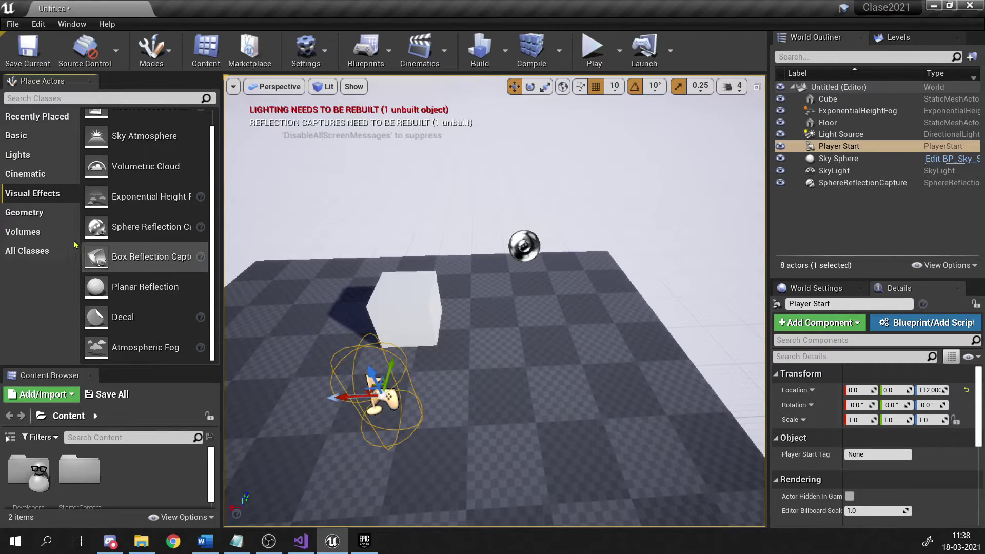
left_click(25, 212)
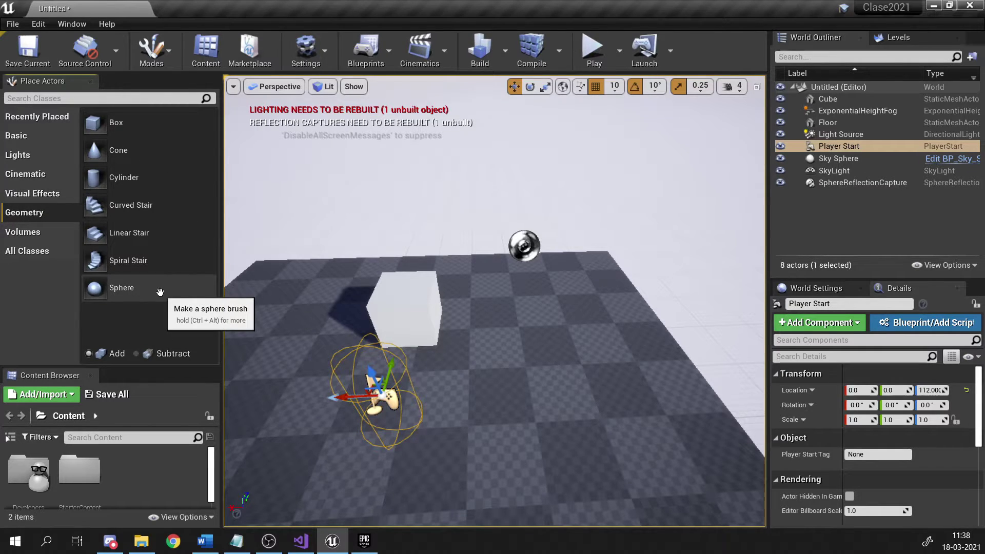
left_click(21, 138)
left_click(403, 299)
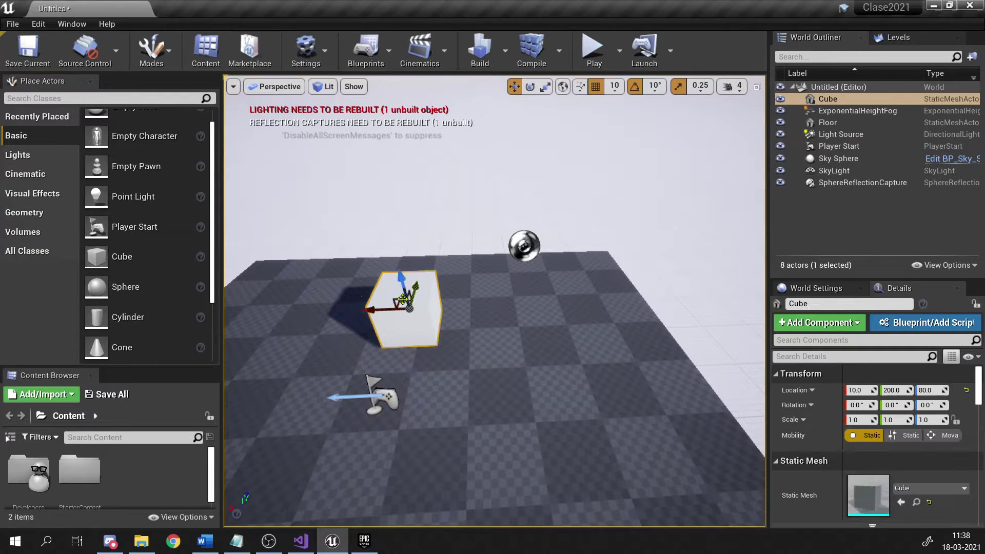
Place an additive geometry box brush beside the cube at about X -210, Y 100, and sink it to about Z 30.
left_click(24, 212)
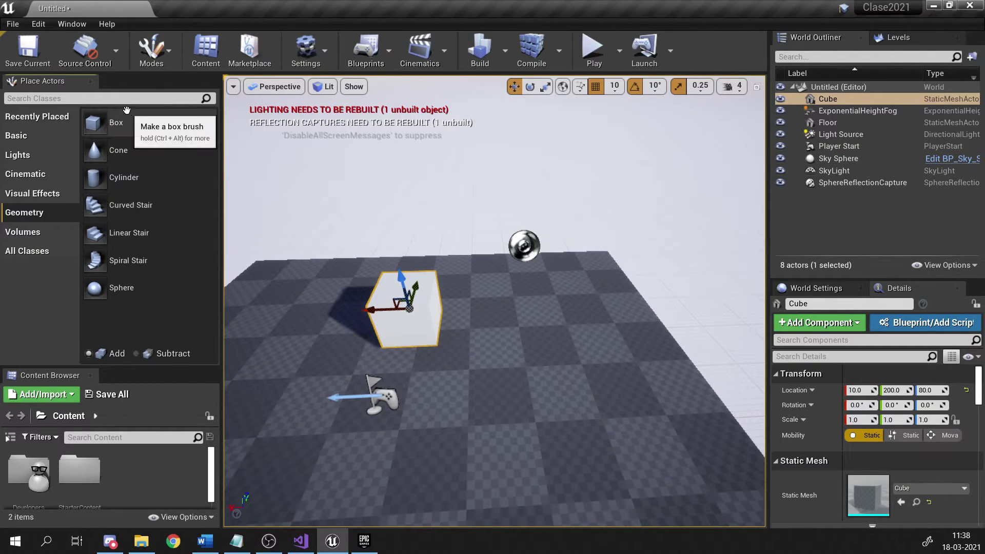
left_click_drag(126, 110, 536, 365)
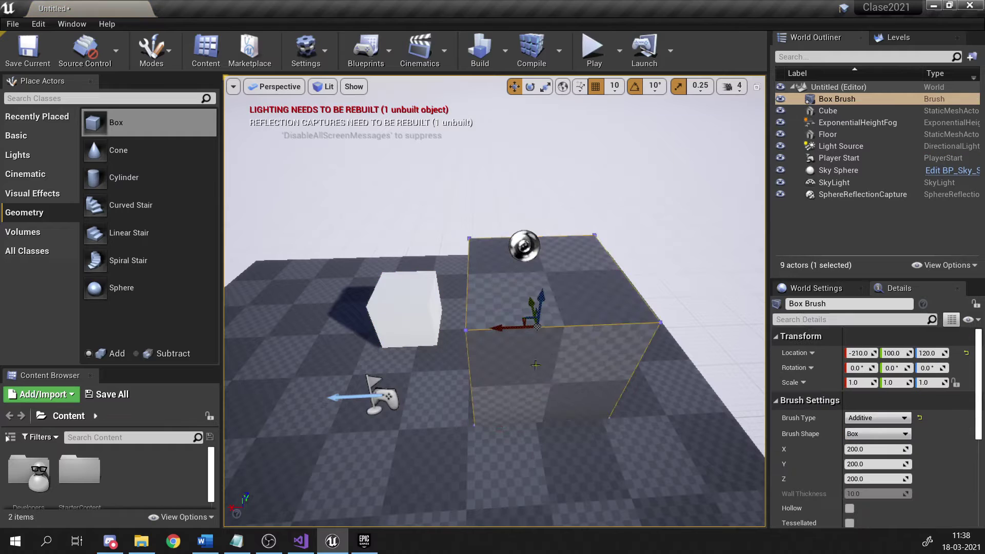
left_click_drag(540, 307, 543, 347)
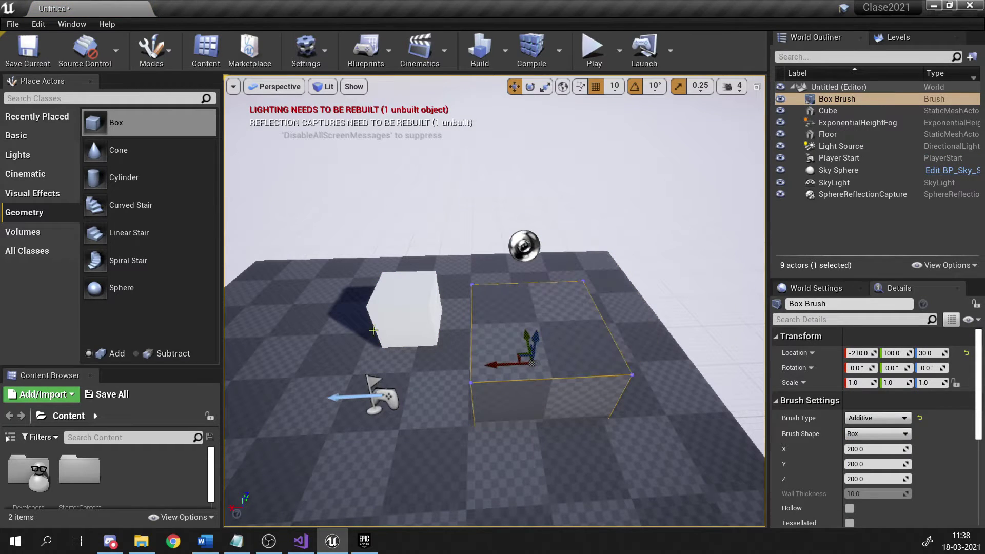
left_click(294, 337)
left_click(483, 365)
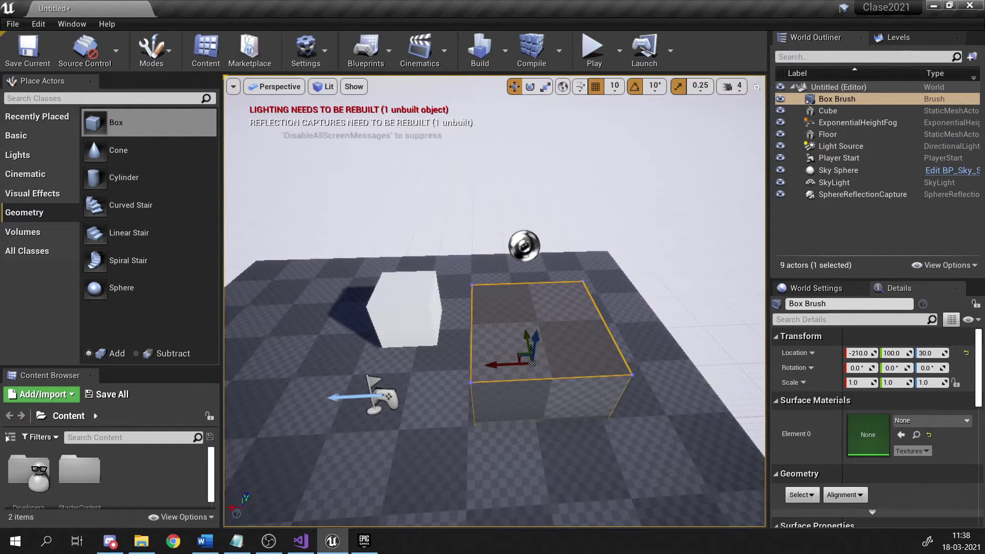
Raise the box brush to Z 120, and select the cube and the brush in turn to compare them.
mouse_move(494, 328)
right_mouse_down()
mouse_move(499, 300)
mouse_move(544, 262)
mouse_move(531, 264)
right_mouse_up()
key("s")
left_click_drag(455, 335, 456, 271)
left_click(285, 323)
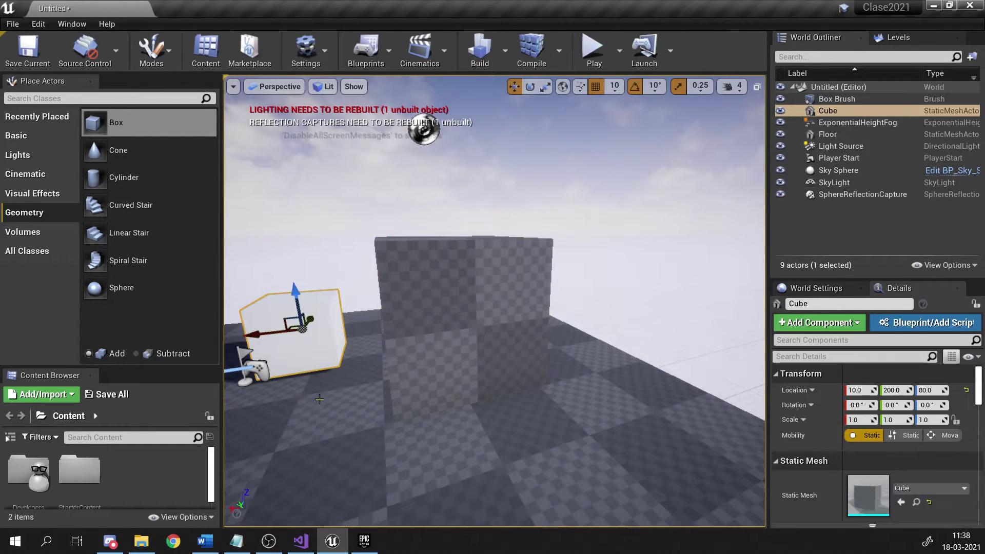
key("s")
right_click_drag(285, 323, 308, 323)
left_click(394, 313)
right_click_drag(394, 314, 378, 310)
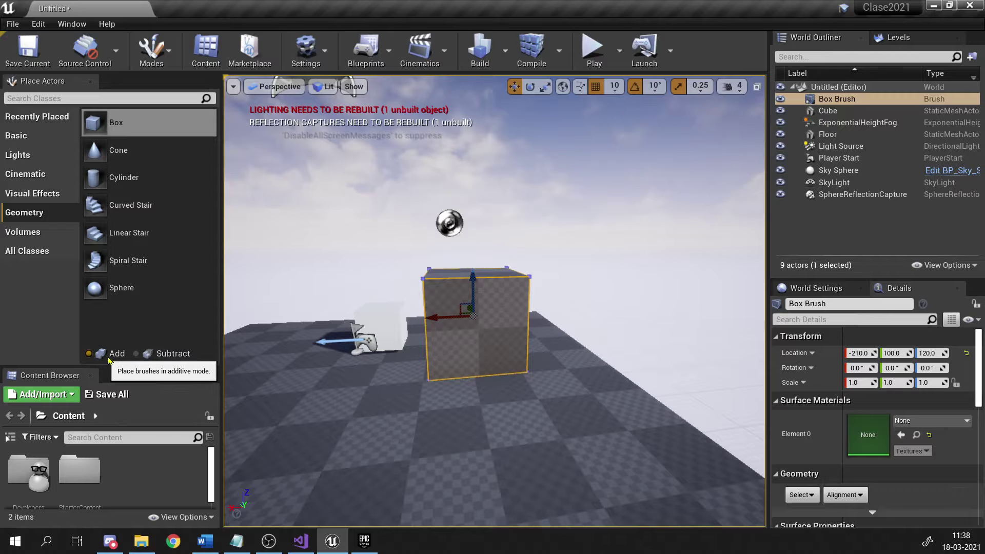
Place an additive cone brush on the floor at about X 0, Y -40, and lower it to about Z -20.
left_click_drag(123, 150, 360, 398)
scroll(362, 336, "down", 2)
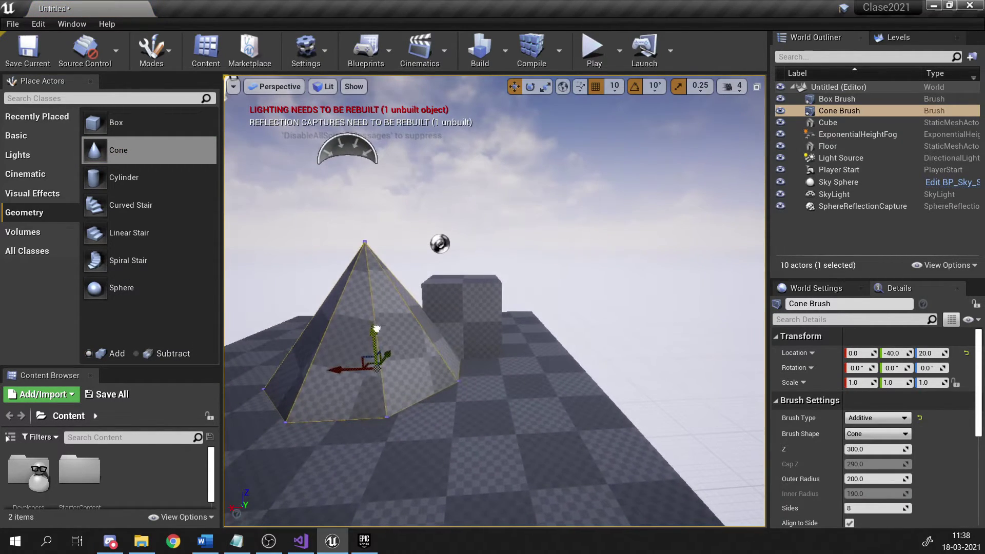
left_click_drag(374, 333, 375, 353)
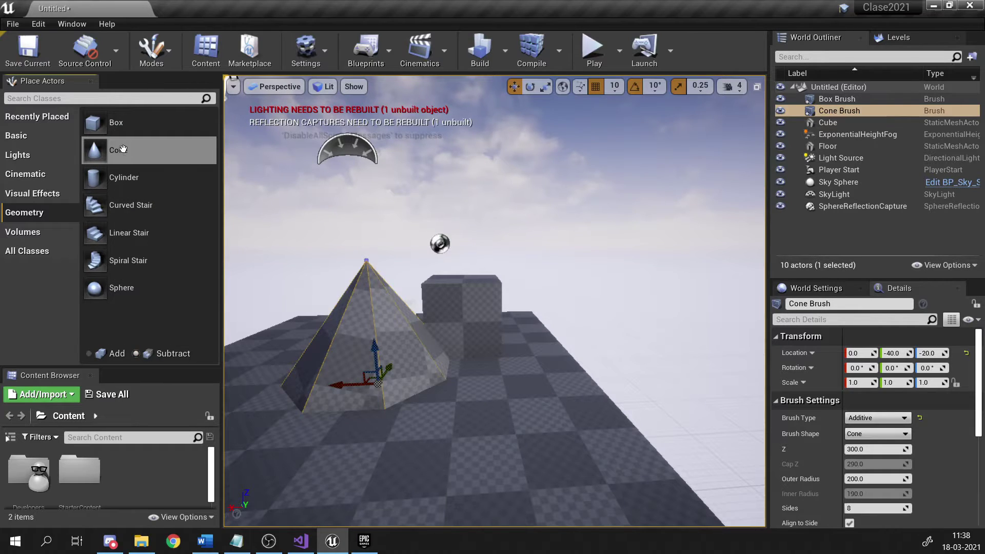
Add a subtractive box brush and position it over the cone at about X -90, Y -130, Z 200 to cut into it.
mouse_move(105, 123)
left_mouse_down()
mouse_move(378, 359)
mouse_move(394, 361)
left_mouse_up()
mouse_move(394, 361)
right_mouse_down()
mouse_move(395, 385)
mouse_move(411, 390)
right_mouse_up()
left_click_drag(549, 405, 433, 427)
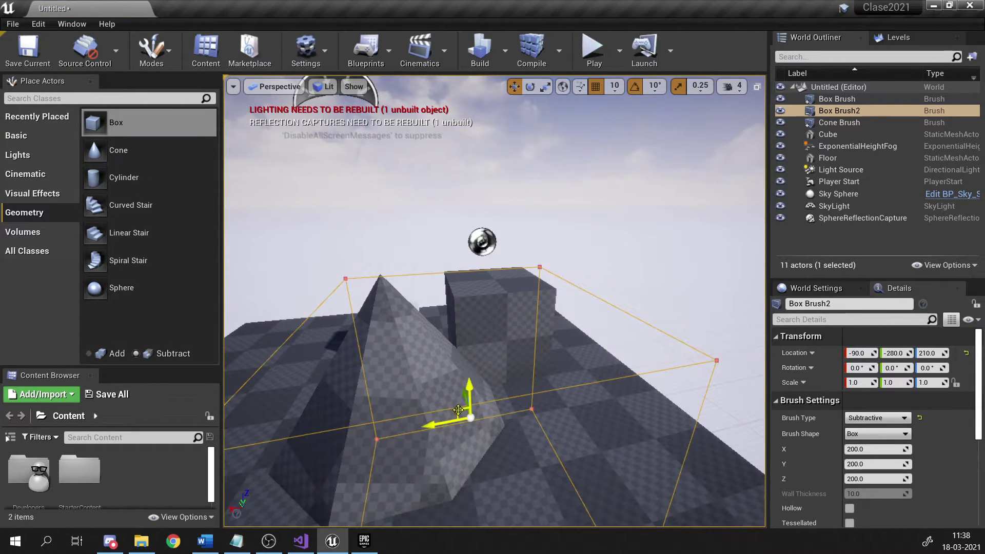
right_click_drag(458, 410, 428, 303)
left_click_drag(429, 300, 500, 296)
mouse_move(471, 243)
left_mouse_down()
mouse_move(478, 262)
mouse_move(467, 243)
left_mouse_up()
left_click(494, 406)
mouse_move(493, 405)
right_mouse_down()
mouse_move(505, 421)
mouse_move(544, 418)
right_mouse_up()
scroll(486, 346, "down", 5)
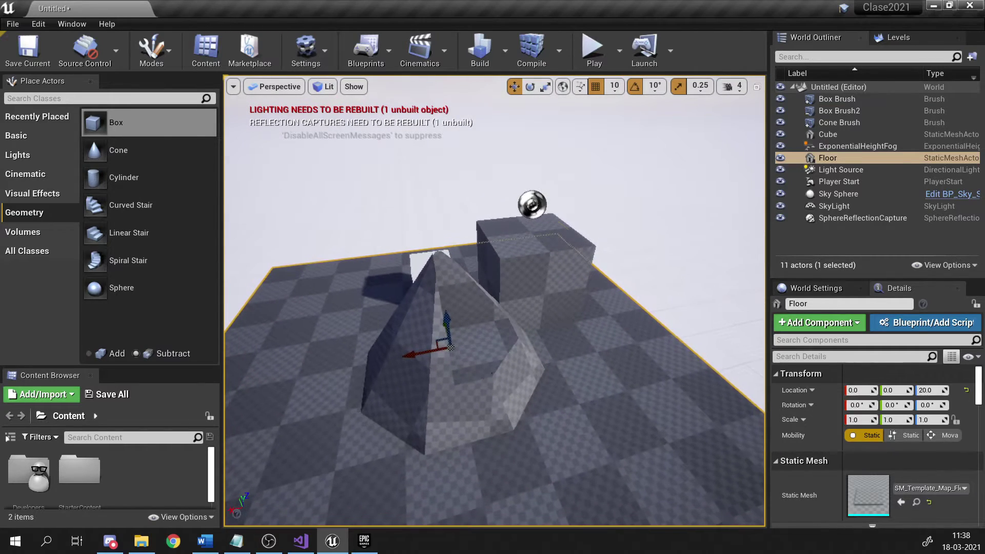
left_click(486, 345)
scroll(428, 448, "down", 8)
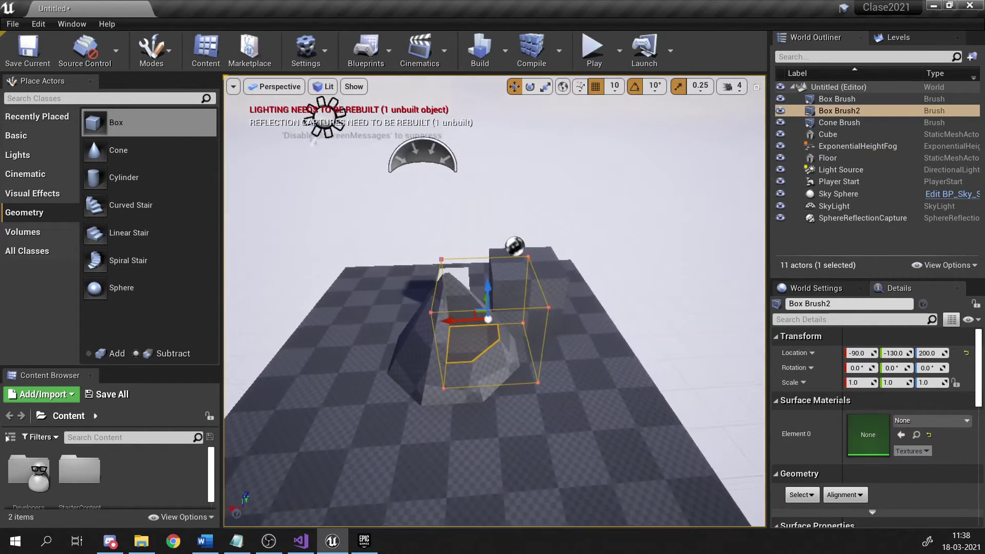
Scale the additive box brush to X 2.5 and Y 0.25 to turn it into a long, thin wall.
right_click_drag(427, 448, 414, 448)
key("w")
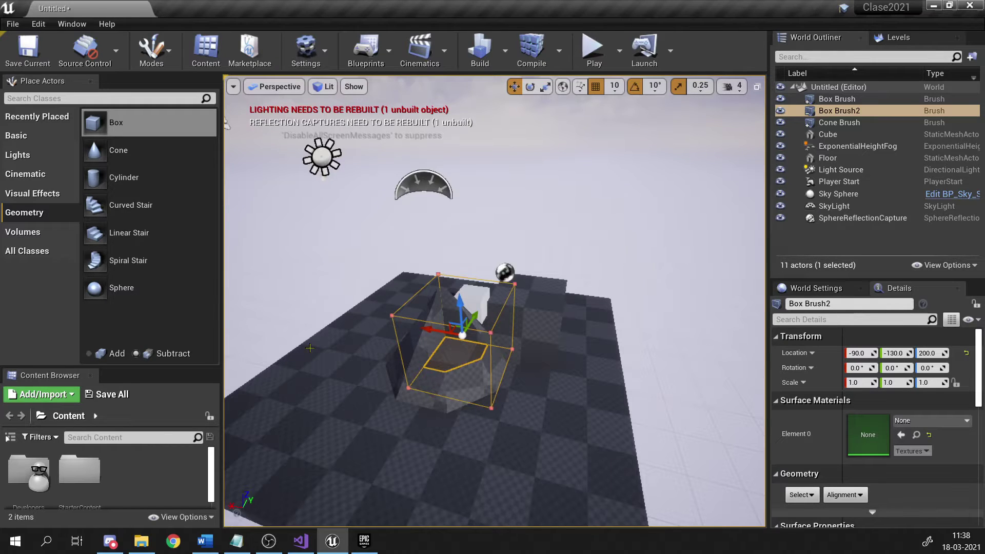
scroll(343, 394, "up", 5)
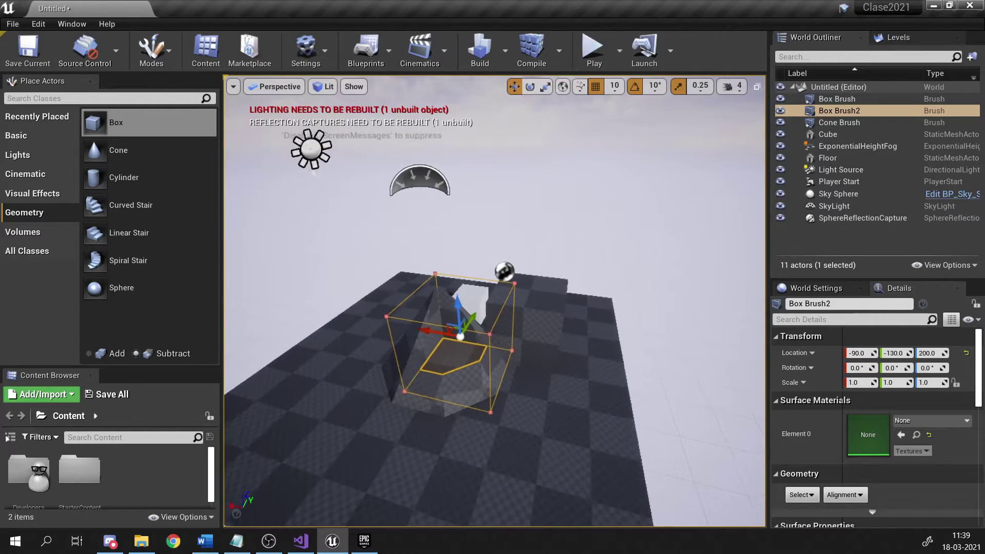
left_click(580, 313)
right_click_drag(580, 313, 554, 349)
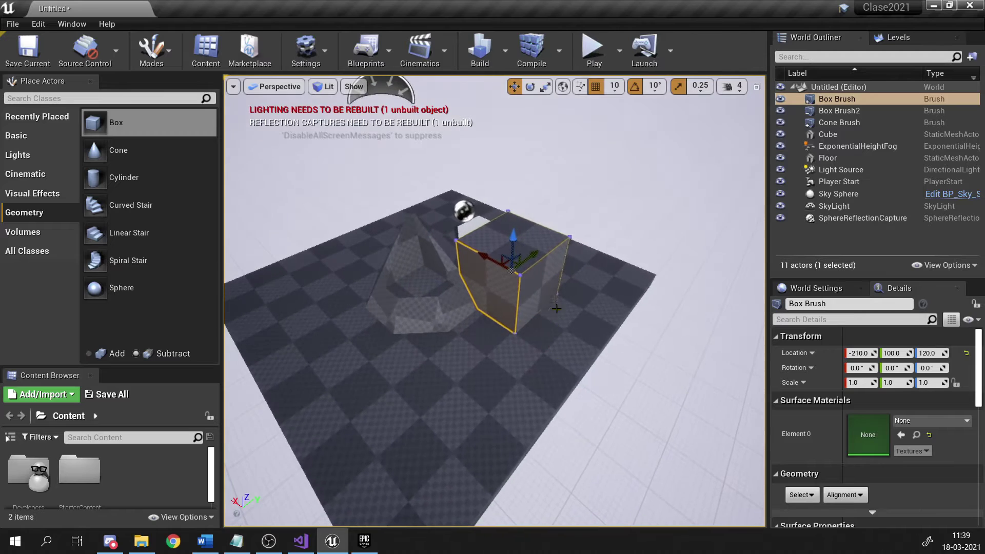
key("r")
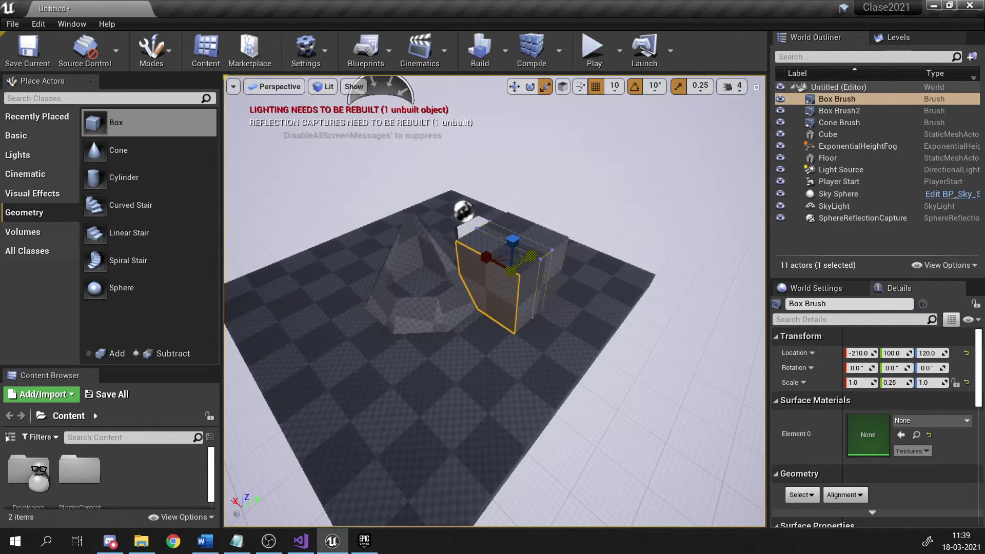
mouse_move(532, 256)
left_mouse_down()
mouse_move(540, 257)
mouse_move(436, 231)
mouse_move(459, 244)
left_mouse_up()
key("space")
key("space")
key("space")
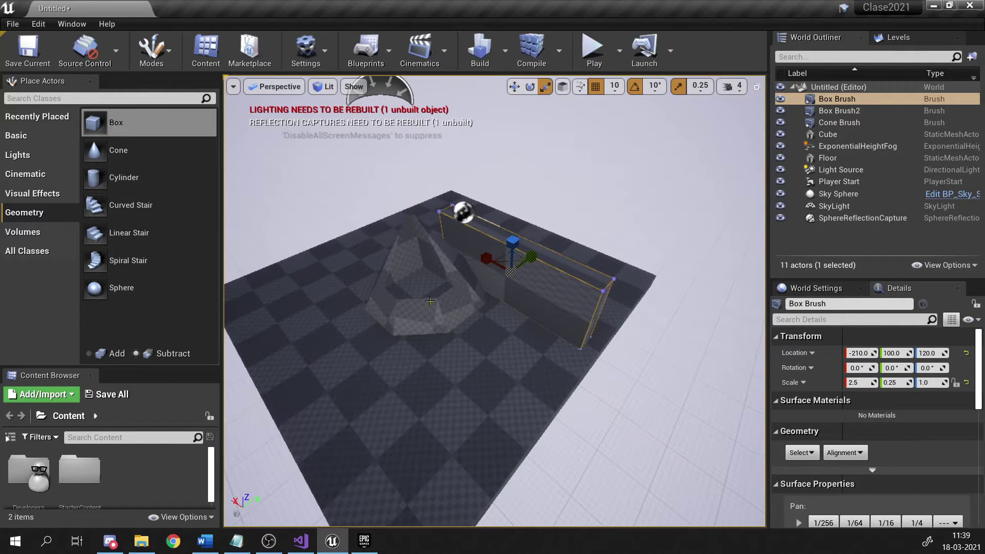
Move the subtractive box brush from the cone into the wall at about X -340, Y 80, Z 60 to cut an opening.
left_click(410, 282)
key("w")
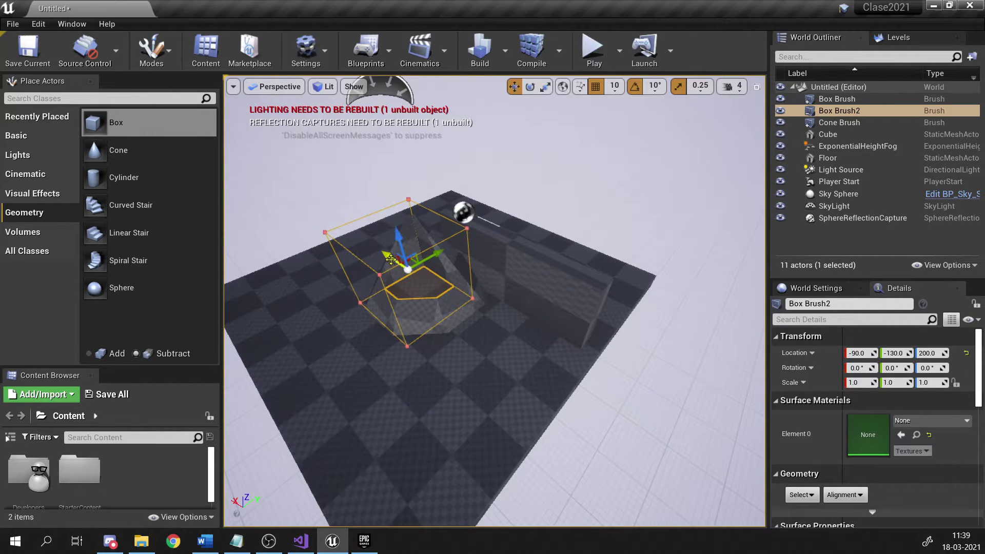
mouse_move(393, 259)
left_mouse_down()
mouse_move(451, 313)
mouse_move(503, 313)
mouse_move(571, 263)
mouse_move(554, 293)
left_mouse_up()
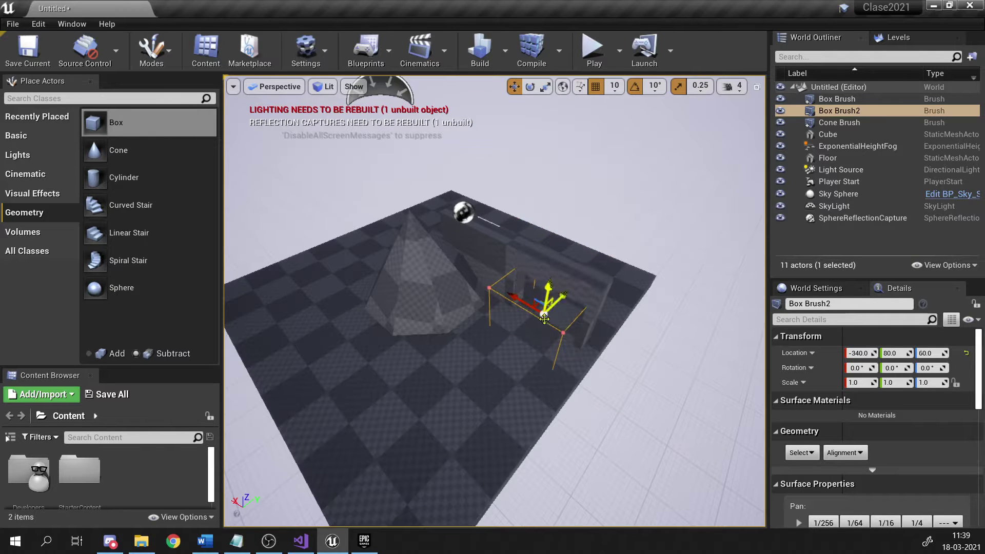
key("w")
mouse_move(566, 337)
right_mouse_down()
mouse_move(616, 308)
mouse_move(637, 334)
mouse_move(662, 340)
right_mouse_up()
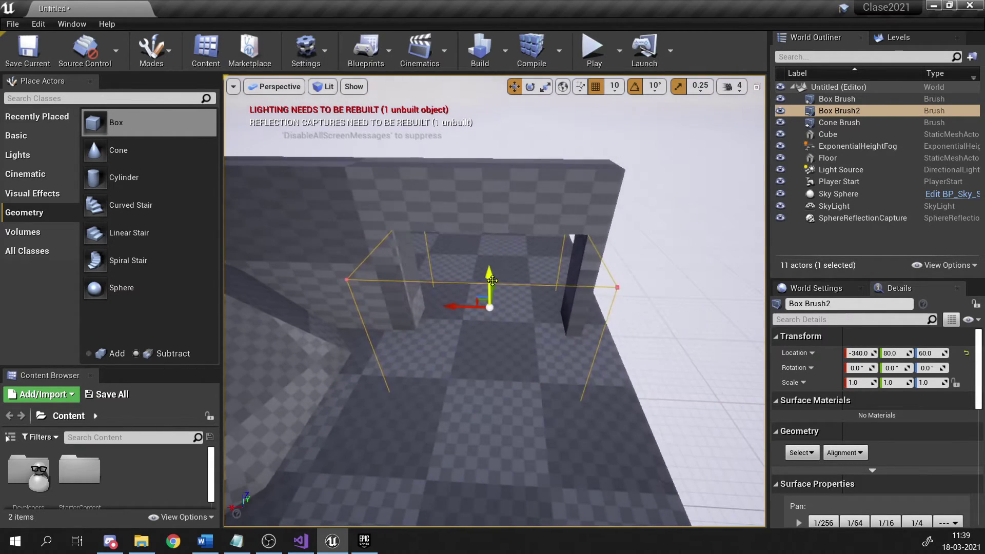
Reshape the subtractive box brush so it cuts a narrower, taller doorway through the wall, and deselect it.
mouse_move(492, 281)
left_mouse_down()
mouse_move(493, 254)
mouse_move(462, 284)
left_mouse_up()
key("e")
key("r")
left_click(464, 329)
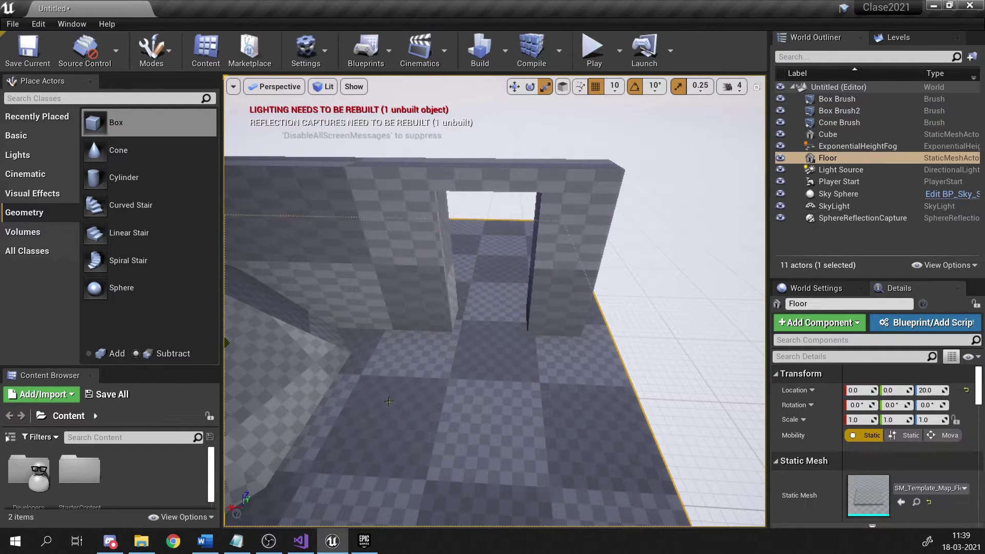
key("w")
right_click_drag(464, 329, 478, 313)
key("s")
key("s")
Examine the Volumes category of placeable actors, from Audio Volume through the blocking, physics, post process and trigger volumes.
left_click(40, 232)
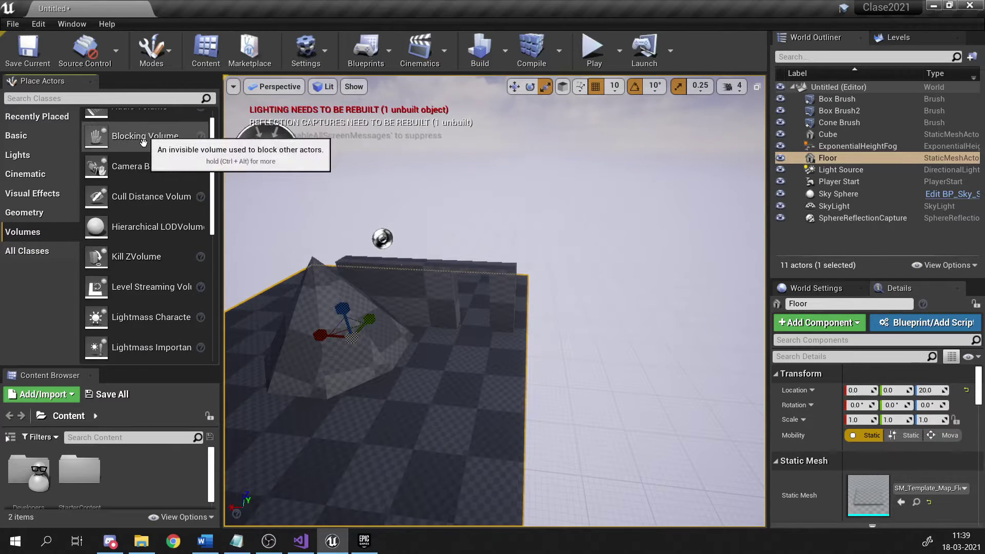
scroll(144, 144, "up", 1)
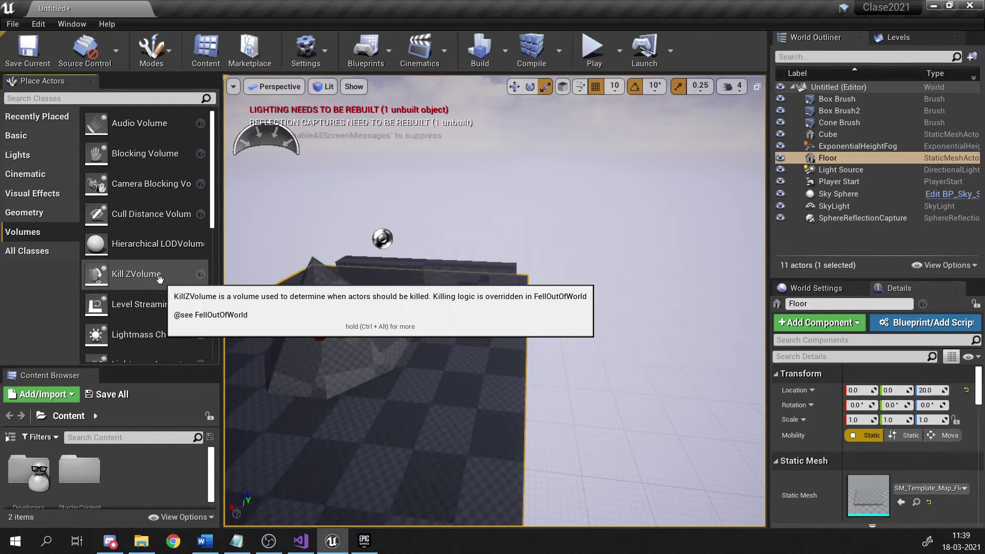
scroll(171, 313, "down", 2)
scroll(171, 313, "down", 1)
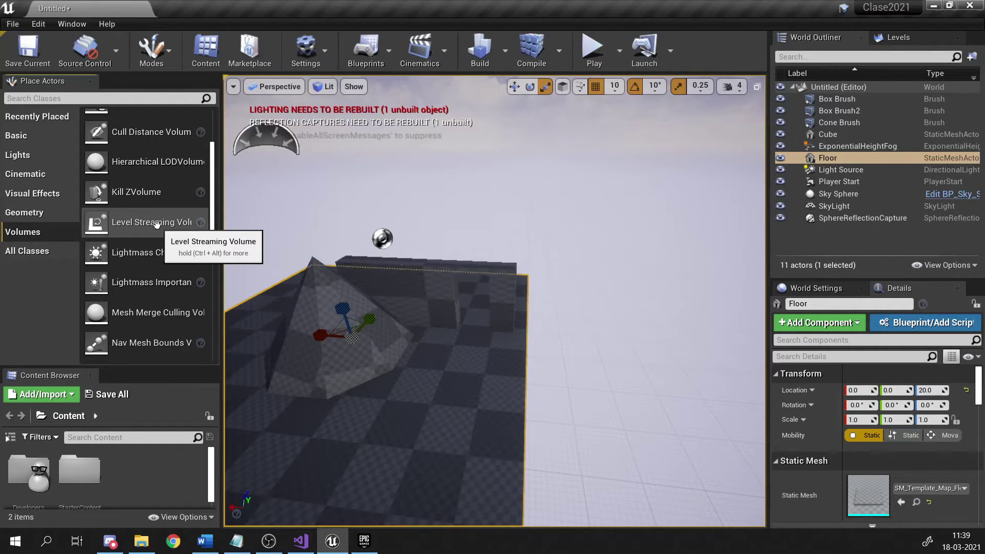
scroll(164, 262, "down", 2)
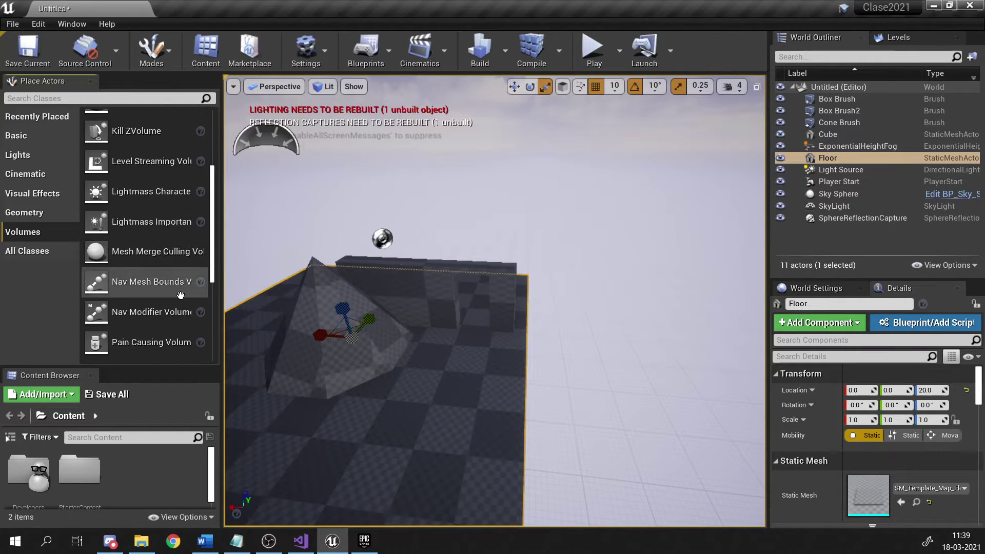
scroll(146, 315, "down", 3)
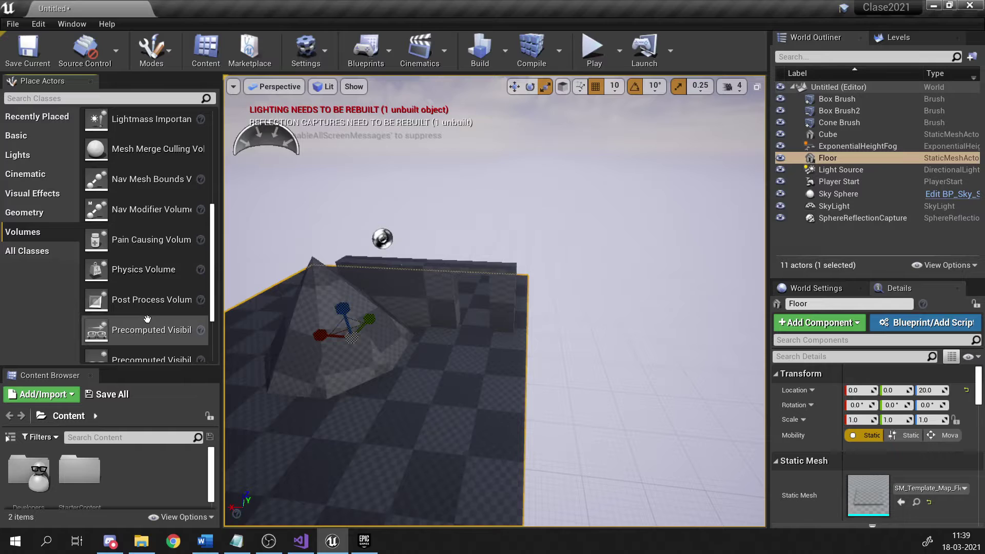
scroll(149, 313, "up", 1)
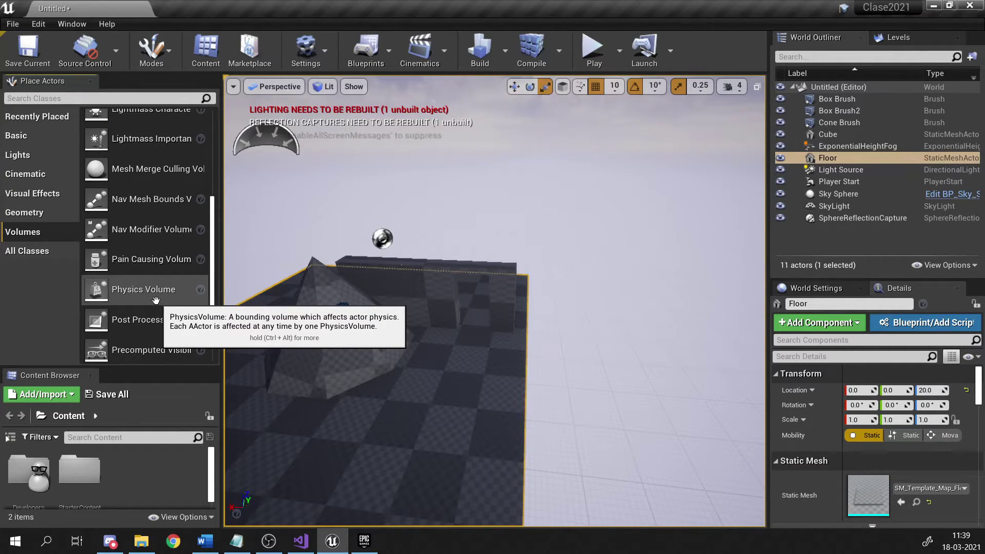
scroll(157, 299, "down", 1)
scroll(157, 299, "down", 5)
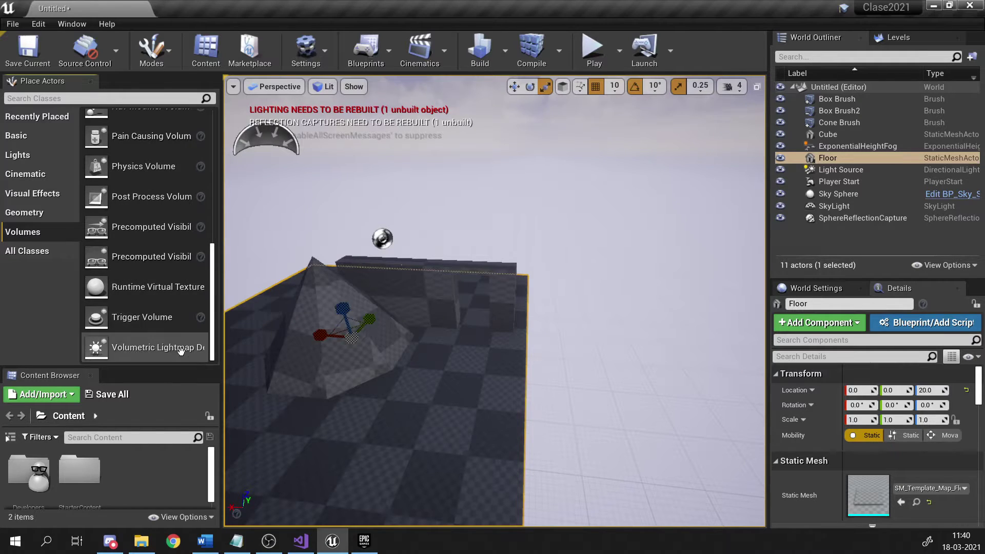
scroll(158, 327, "up", 1)
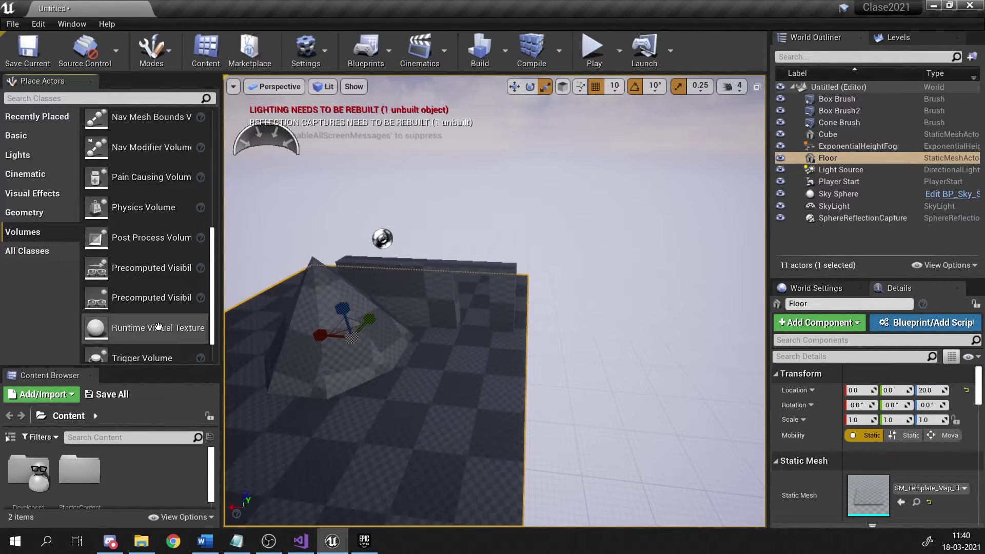
scroll(159, 327, "up", 1)
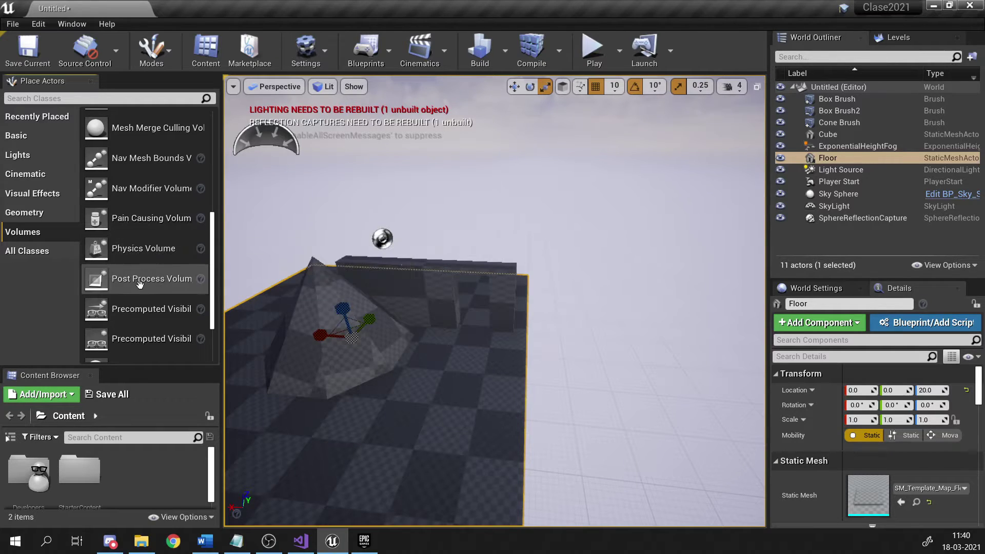
Browse the complete All Classes list of placeable actors and return to the Basic category.
left_click(75, 252)
left_click(186, 281)
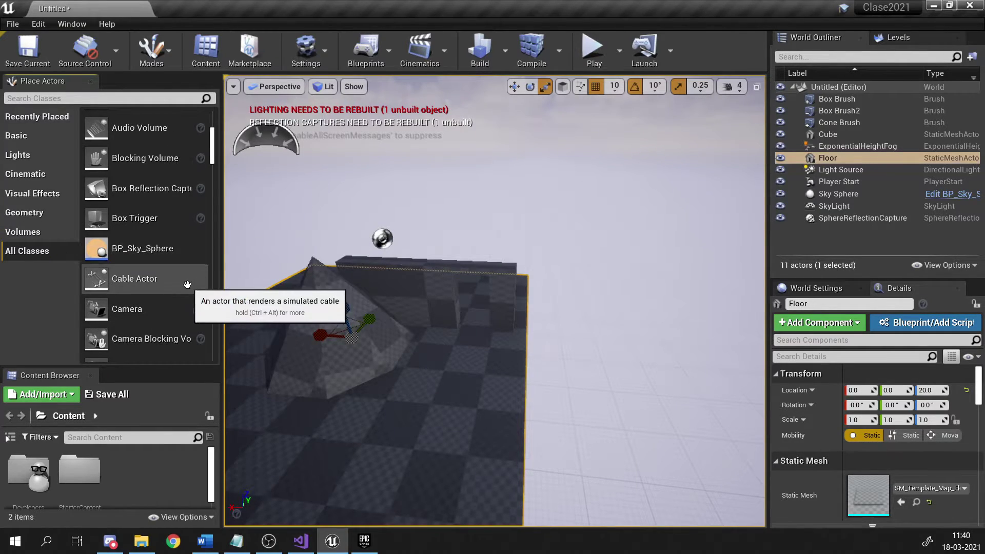
scroll(186, 285, "up", 4)
scroll(182, 292, "down", 6)
scroll(183, 292, "down", 12)
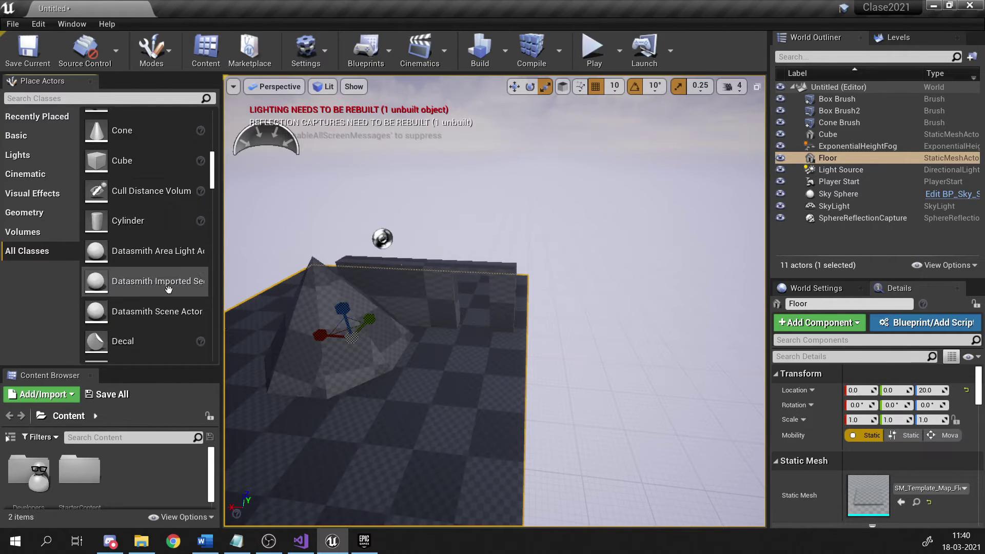
scroll(144, 285, "down", 15)
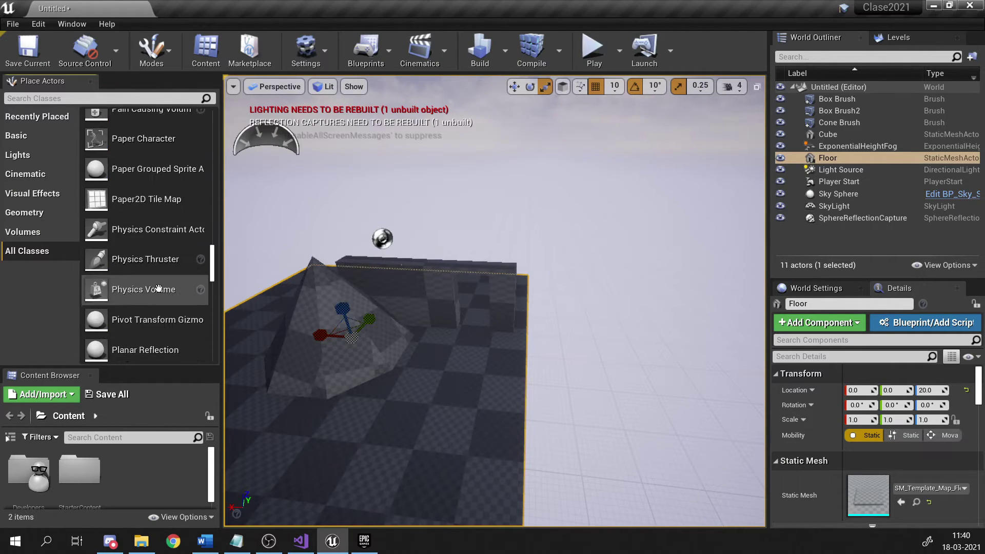
left_click_drag(214, 285, 206, 99)
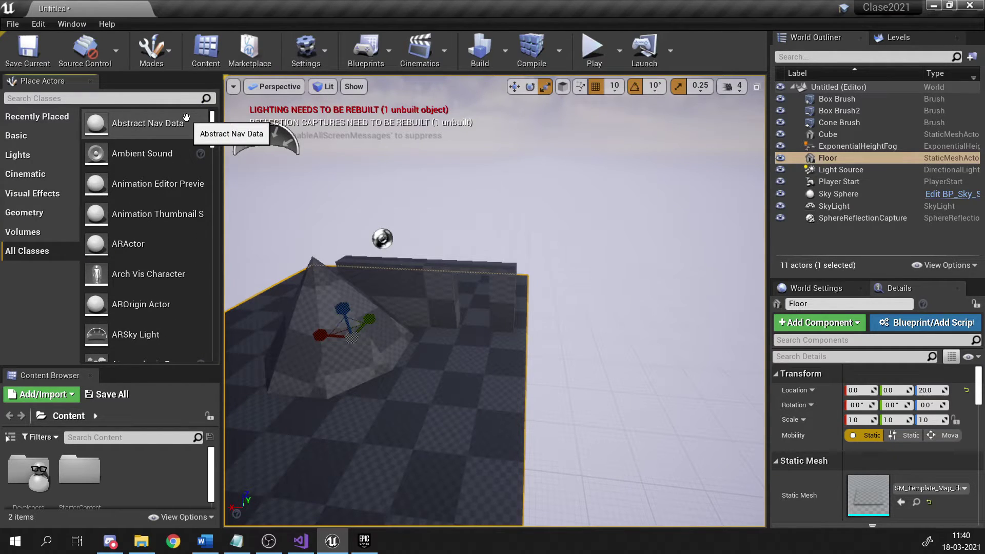
left_click(36, 140)
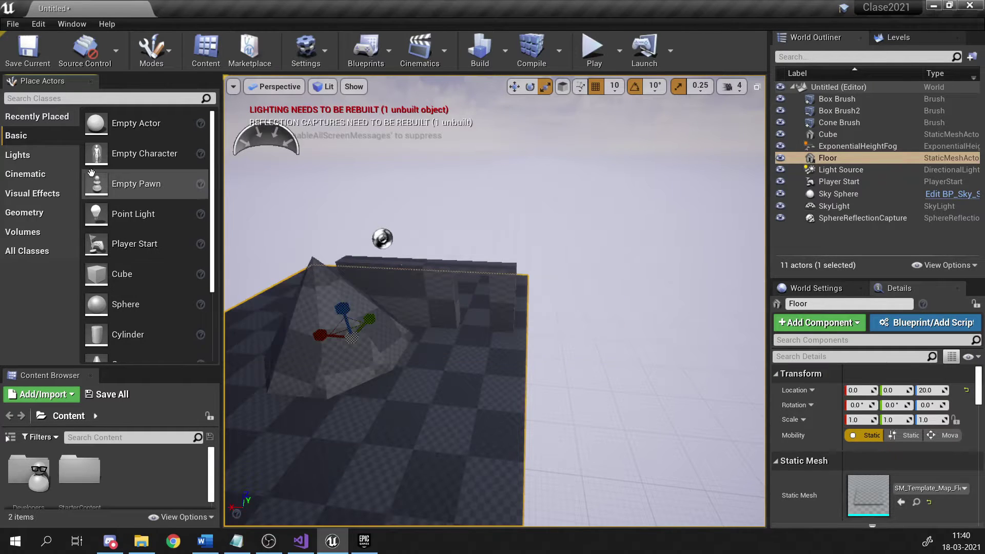
Delete the cone brush and the additive box brush that forms the wall.
left_click(342, 312)
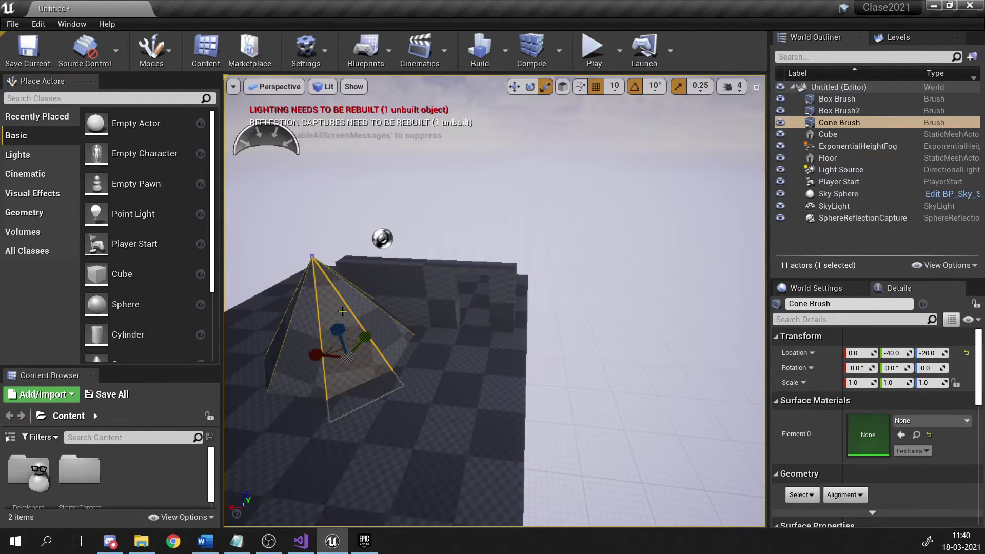
scroll(342, 312, "down", 3)
key("Delete")
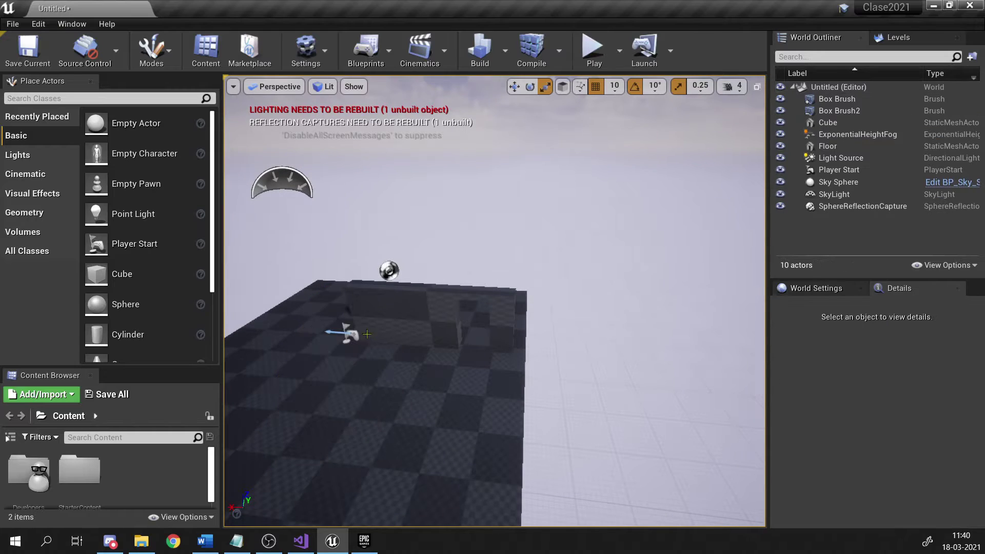
left_click(429, 327)
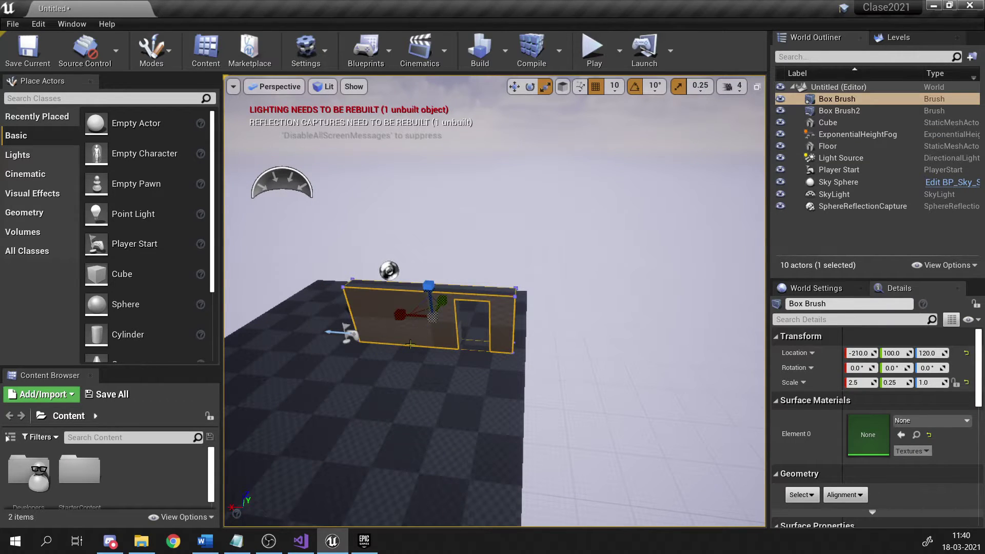
key("Delete")
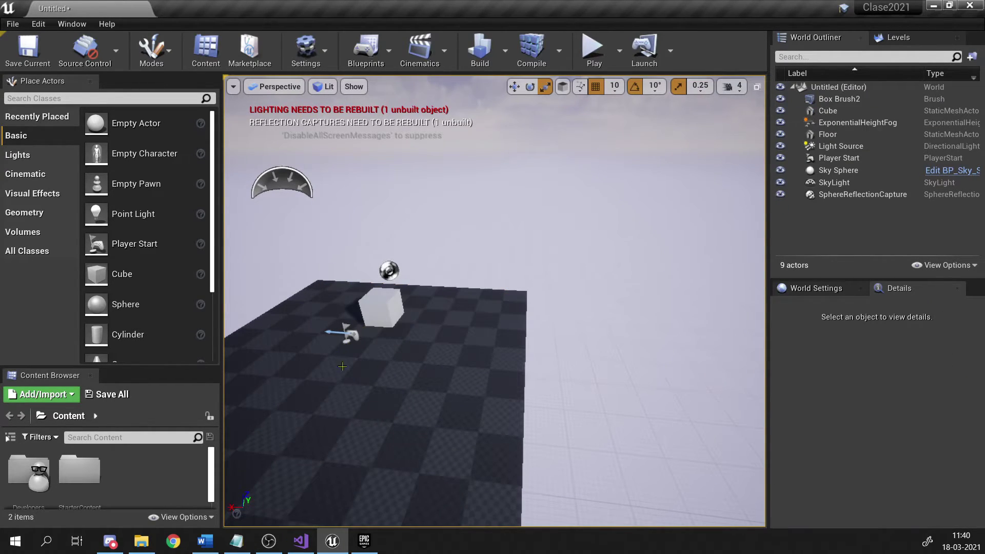
Move the cube to Y -210 and Z 160, and snap it down onto the floor.
left_click(380, 306)
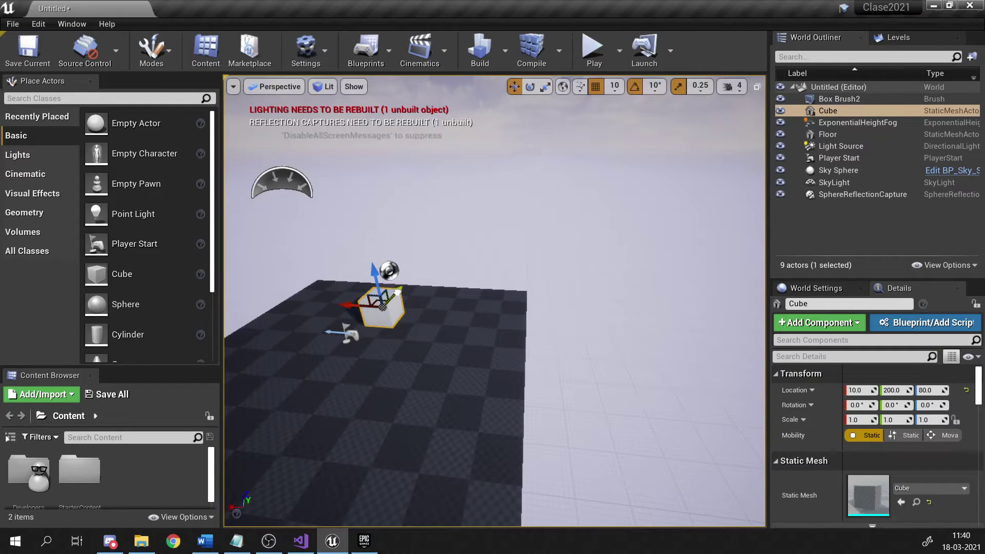
left_click_drag(398, 293, 345, 361)
right_click_drag(345, 362, 308, 308)
left_click_drag(363, 390, 361, 340)
right_click_drag(361, 340, 354, 341)
key("a")
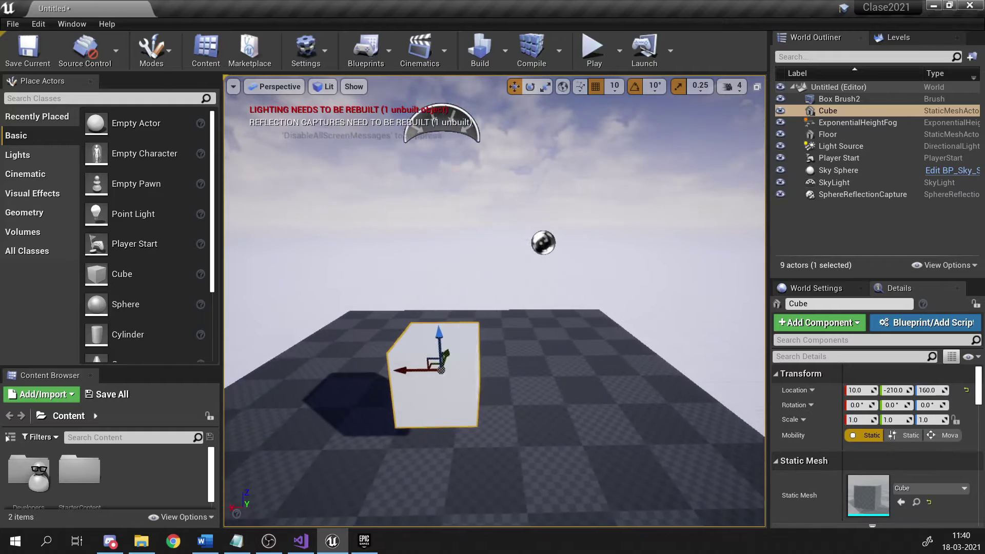
mouse_move(431, 392)
right_mouse_down()
mouse_move(442, 405)
mouse_move(431, 392)
right_mouse_up()
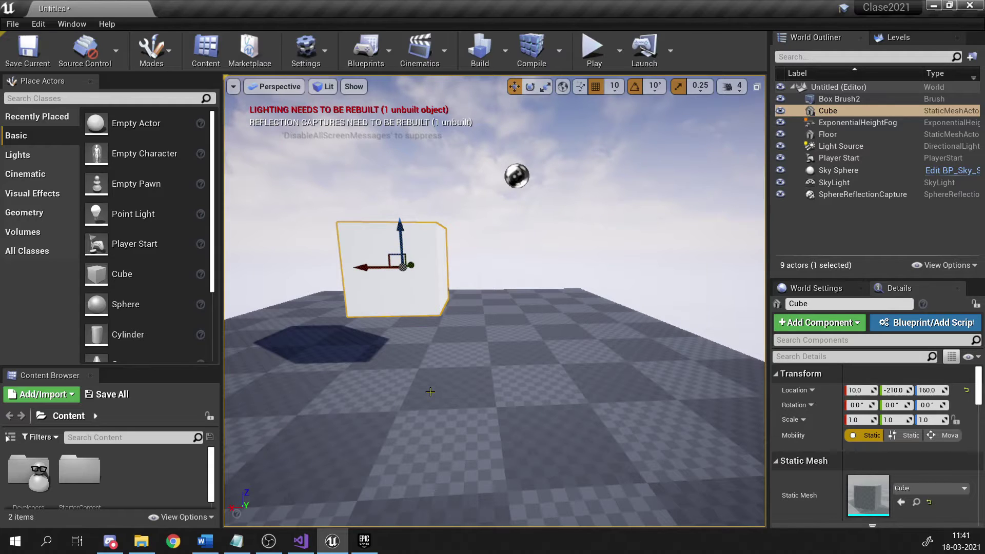
key("End")
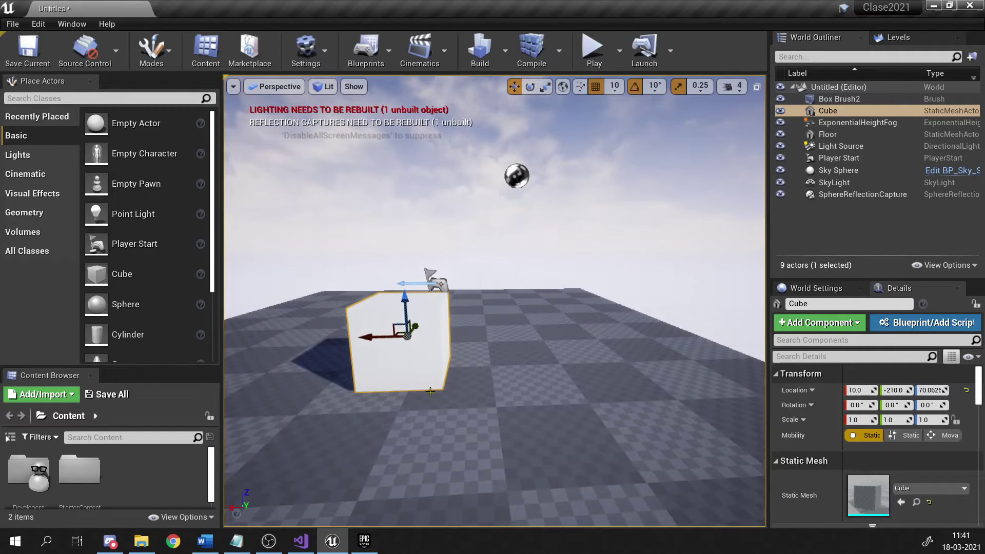
Move the cube along the X axis to 50.
right_click_drag(553, 456, 530, 455)
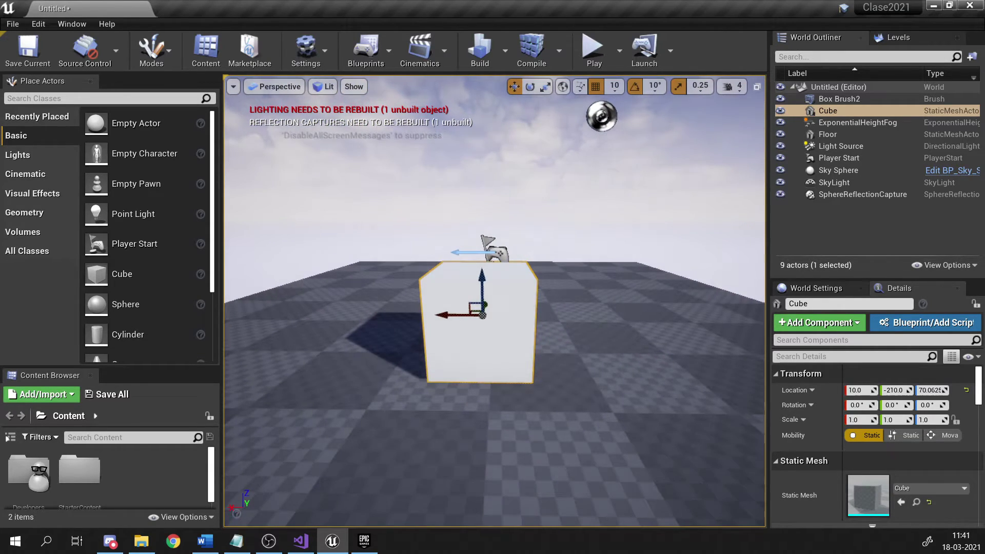
mouse_move(551, 381)
right_mouse_down()
mouse_move(528, 383)
mouse_move(557, 365)
right_mouse_up()
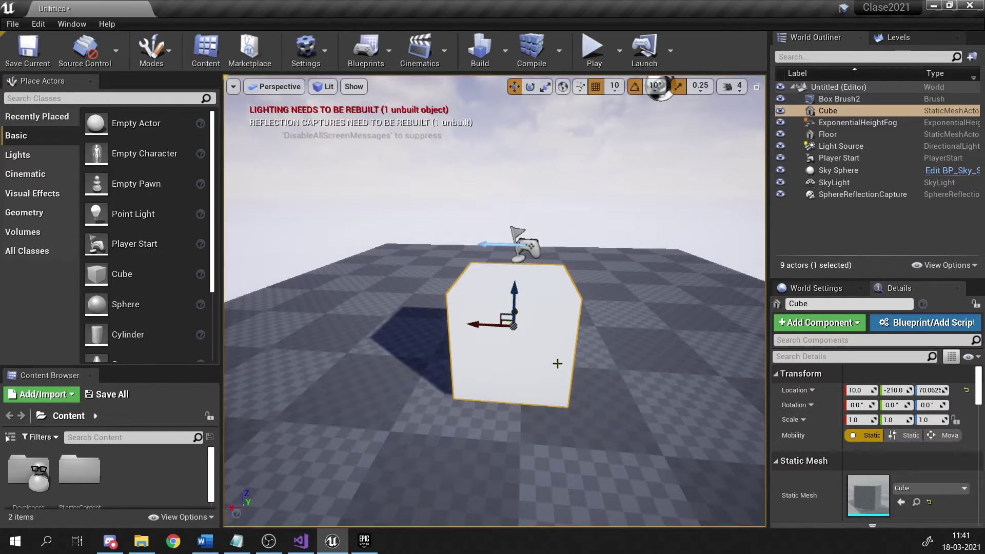
right_click_drag(521, 354, 533, 366)
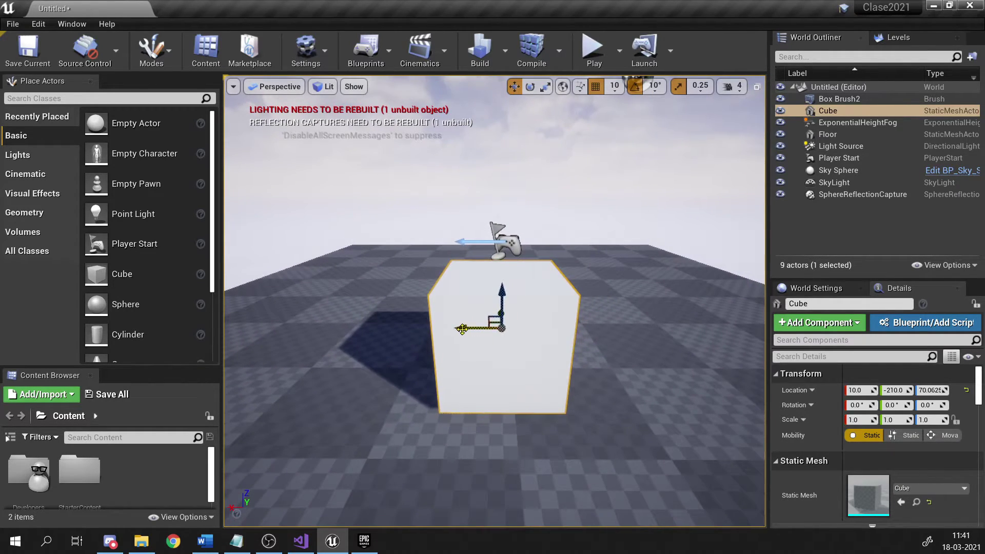
left_click_drag(463, 329, 455, 273)
Try rotating the cube and scaling it along Z to 1.75 and along X, undoing each change.
key("e")
key("ctrl+z")
key("r")
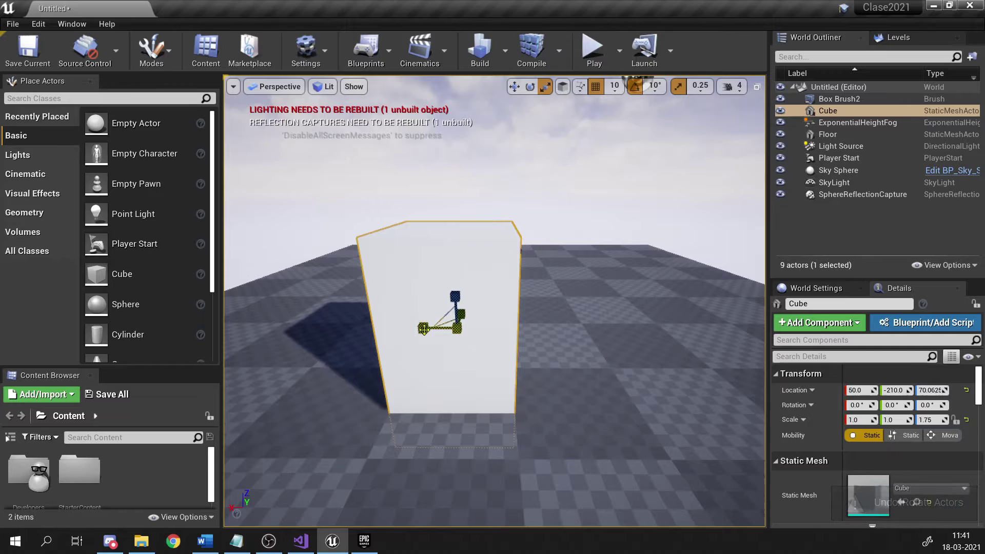
left_click_drag(425, 330, 390, 328)
key("ctrl+z")
key("ctrl+z")
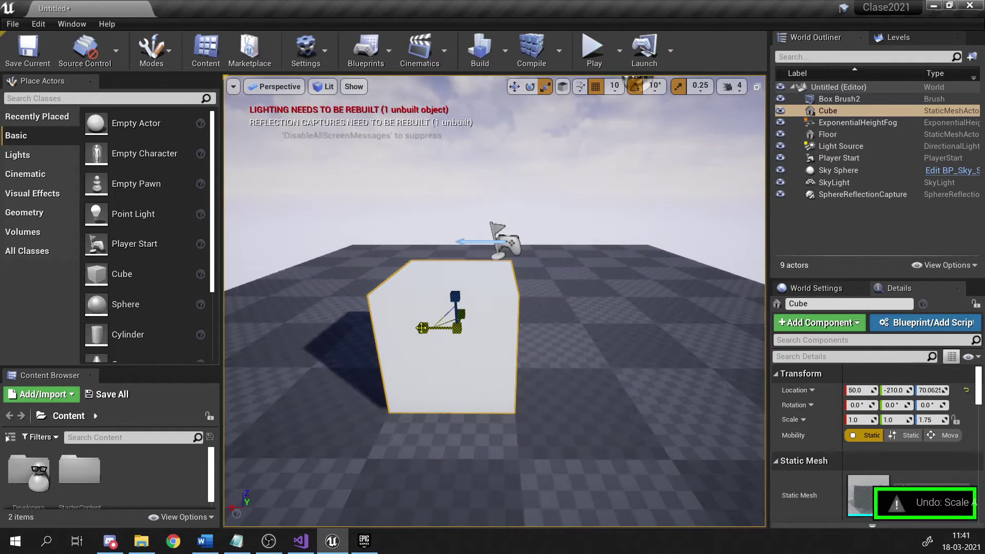
Translate the cube up to about Z 90 and along the X axis to 30.
key("d")
right_click_drag(422, 328, 422, 296)
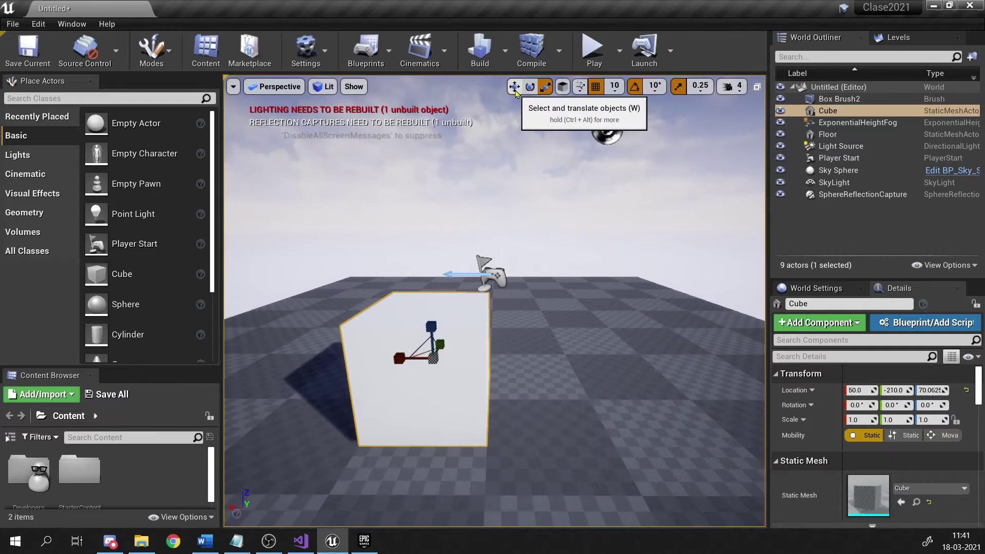
left_click(515, 87)
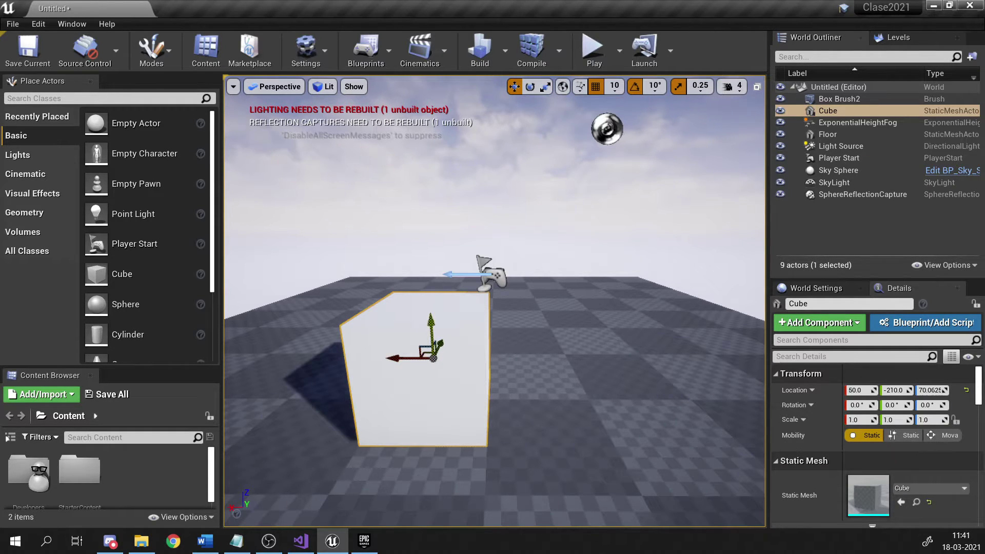
left_click_drag(430, 326, 431, 303)
key("d")
right_click_drag(460, 340, 391, 339)
key("w")
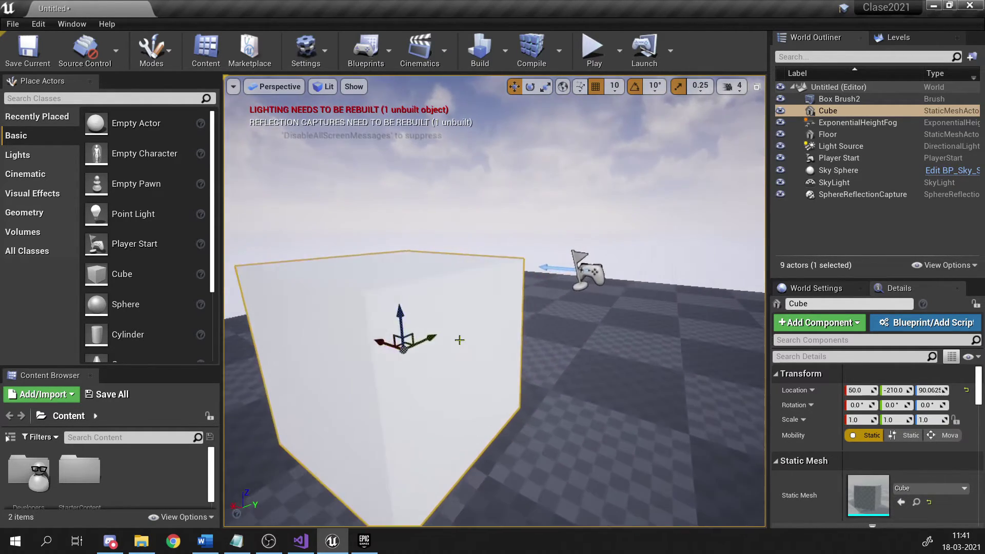
left_click_drag(418, 341, 385, 384)
right_click_drag(385, 384, 377, 395)
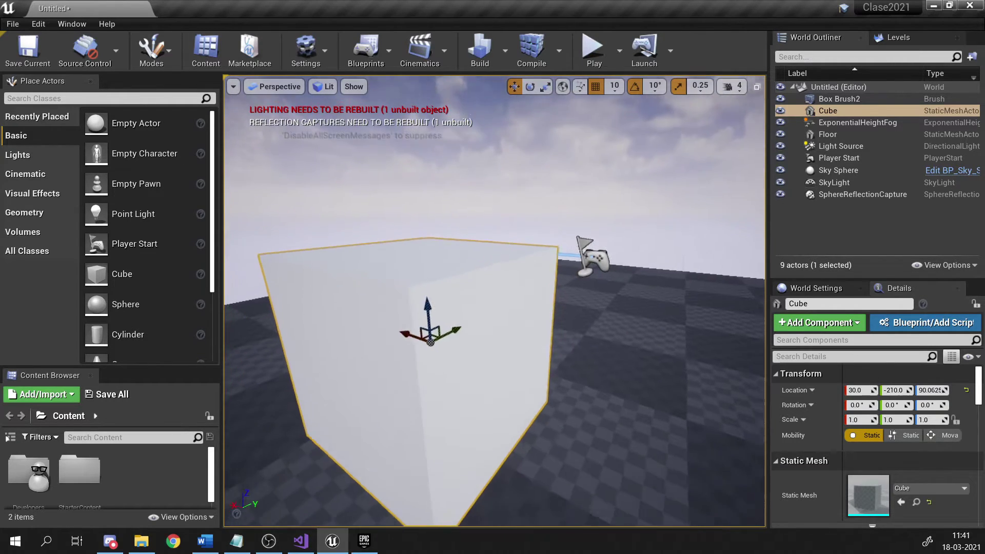
Try rotating the cube to -10° about the Y axis with the Rotate tool, and undo the rotation.
scroll(269, 496, "down", 3)
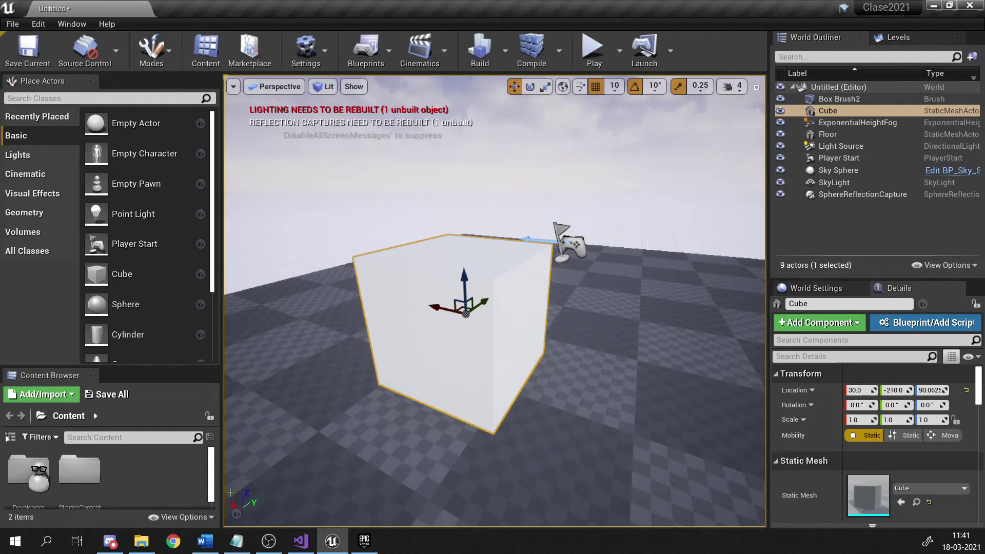
left_click(529, 86)
left_click_drag(479, 267, 447, 295)
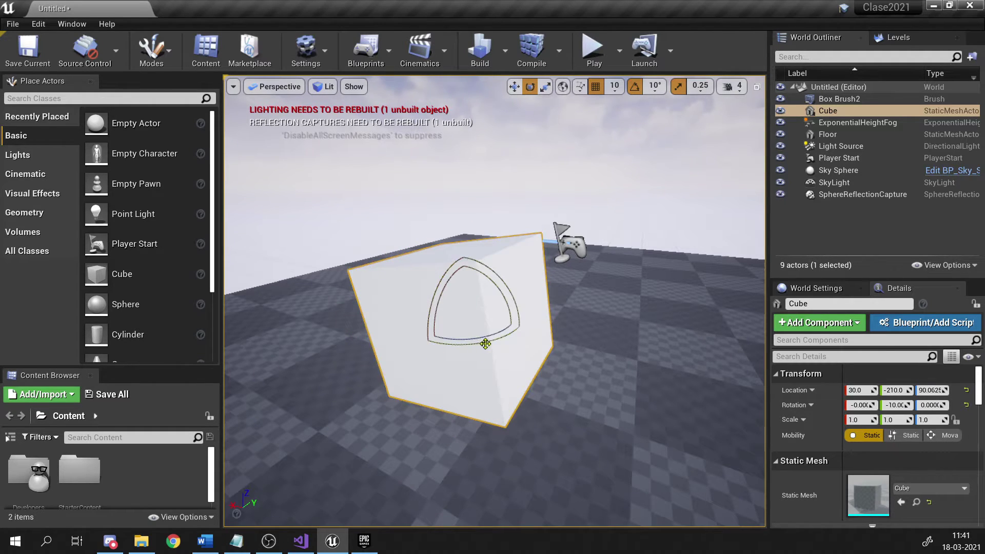
key("ctrl+z")
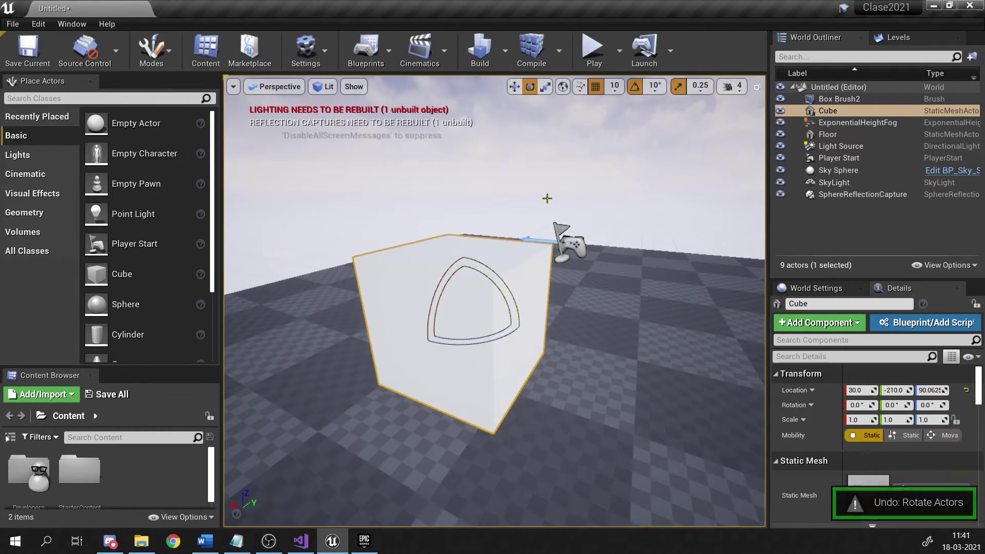
Try scaling the cube with the Scale tool to 1.5 along Z and 2.25 along X, and uniformly, undoing the changes.
left_click(546, 86)
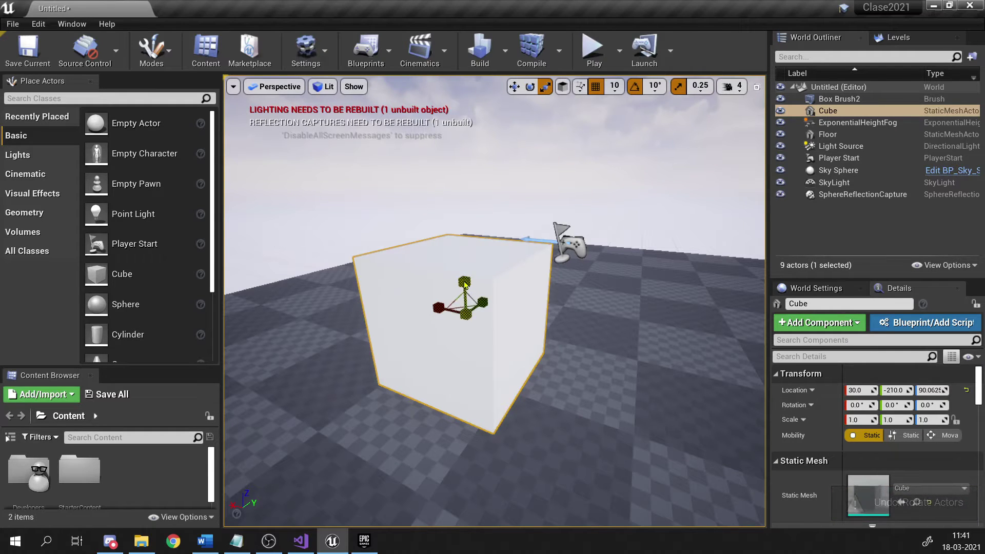
left_click_drag(465, 283, 482, 307)
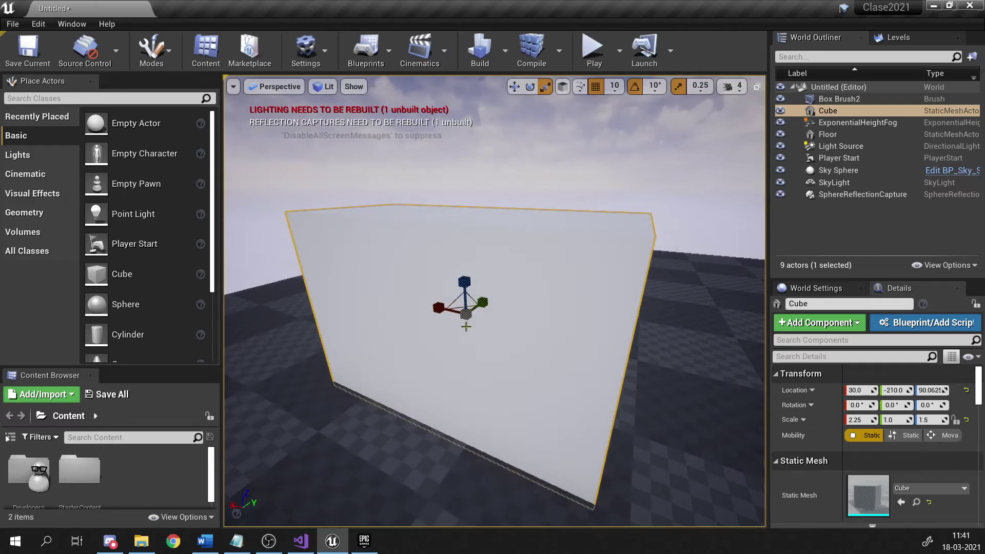
key("ctrl+z")
mouse_move(464, 381)
right_mouse_down()
mouse_move(516, 381)
mouse_move(481, 397)
mouse_move(464, 382)
right_mouse_up()
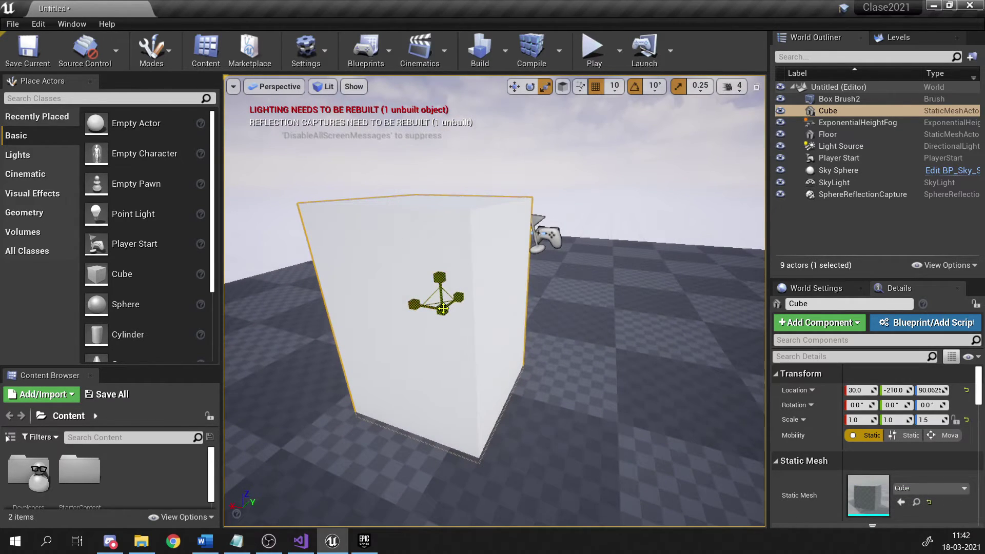
mouse_move(442, 308)
left_mouse_down()
mouse_move(421, 309)
mouse_move(463, 309)
mouse_move(422, 308)
mouse_move(462, 309)
mouse_move(441, 309)
left_mouse_up()
key("s")
right_click_drag(413, 335, 462, 334)
key("s")
key("w")
key("a")
key("ctrl+z")
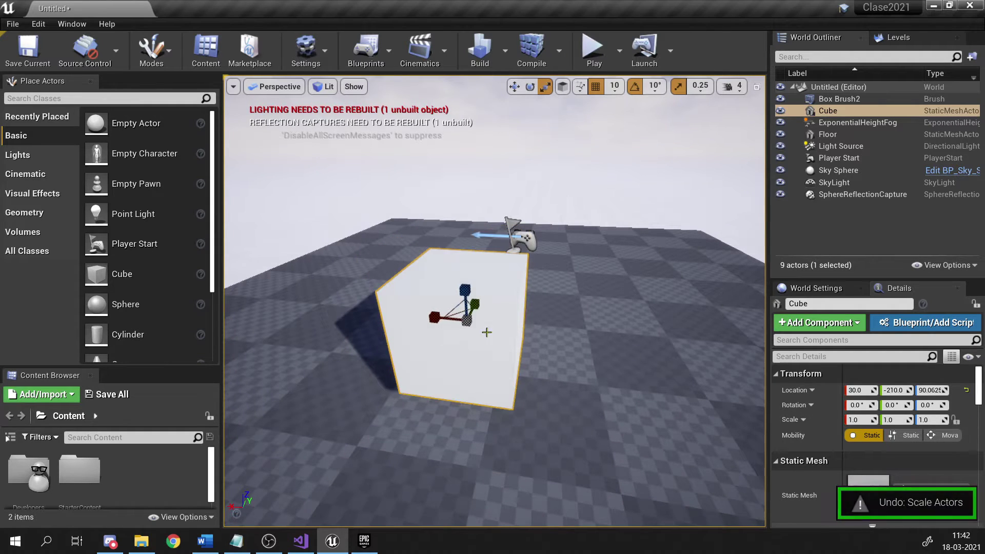
Activate the Move, Rotate and Scale tools in turn while the floor is selected.
right_click_drag(502, 341, 523, 289)
key("a")
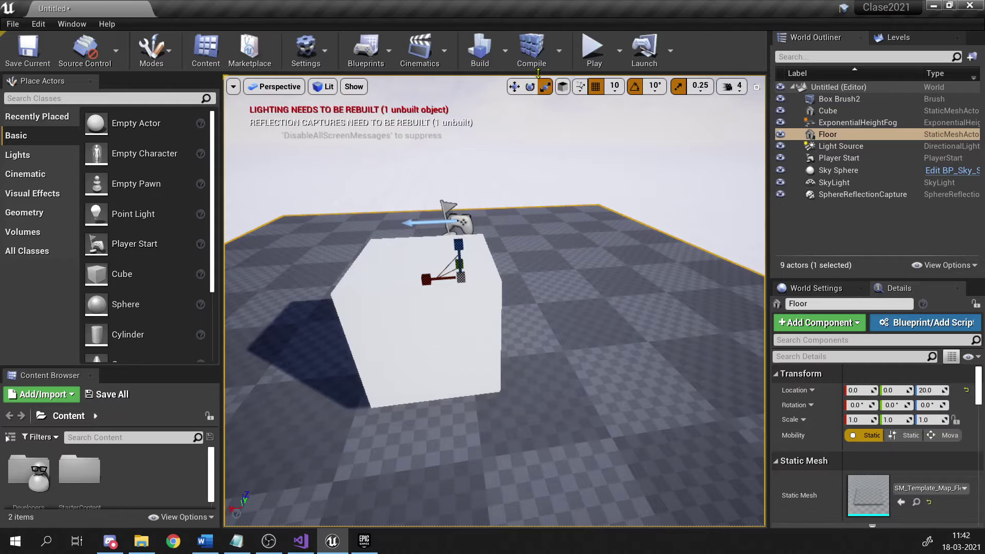
left_click(516, 88)
left_click(530, 87)
left_click(545, 87)
right_click_drag(532, 107, 514, 116)
mouse_move(447, 292)
right_mouse_down()
mouse_move(468, 293)
mouse_move(437, 293)
mouse_move(458, 280)
right_mouse_up()
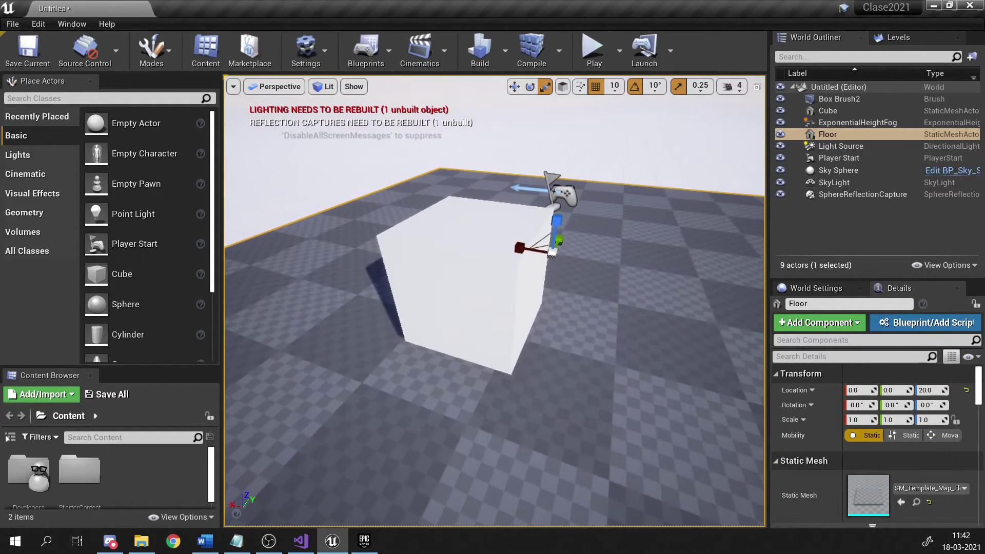
Select the cube and cycle its gizmo through the move, rotate and scale modes, ending in move mode.
left_click(457, 280)
key("space")
key("space")
key("space")
key("space")
key("space")
key("space")
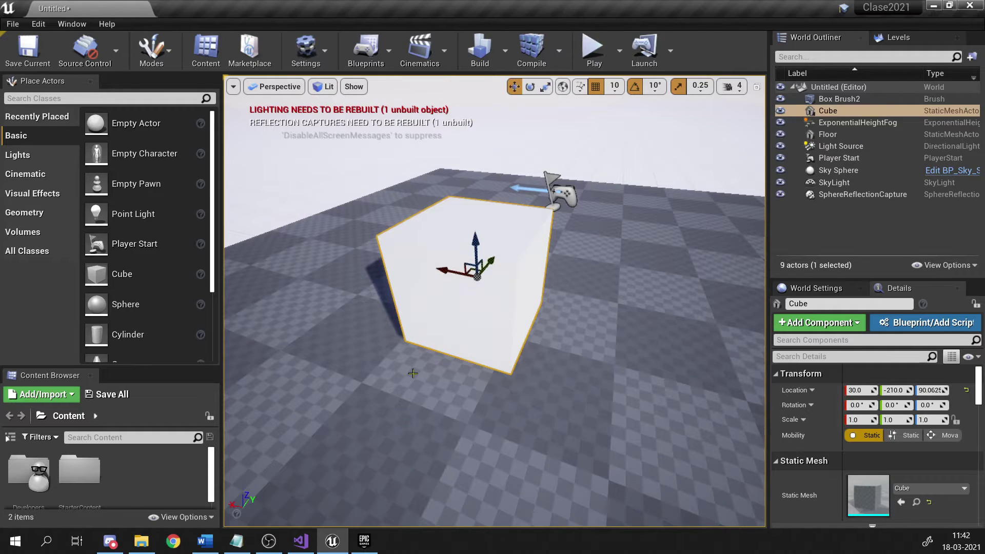
Switch the cube's gizmo repeatedly between the Move, Rotate and Scale tools, finishing with the Move tool active.
key("w")
key("e")
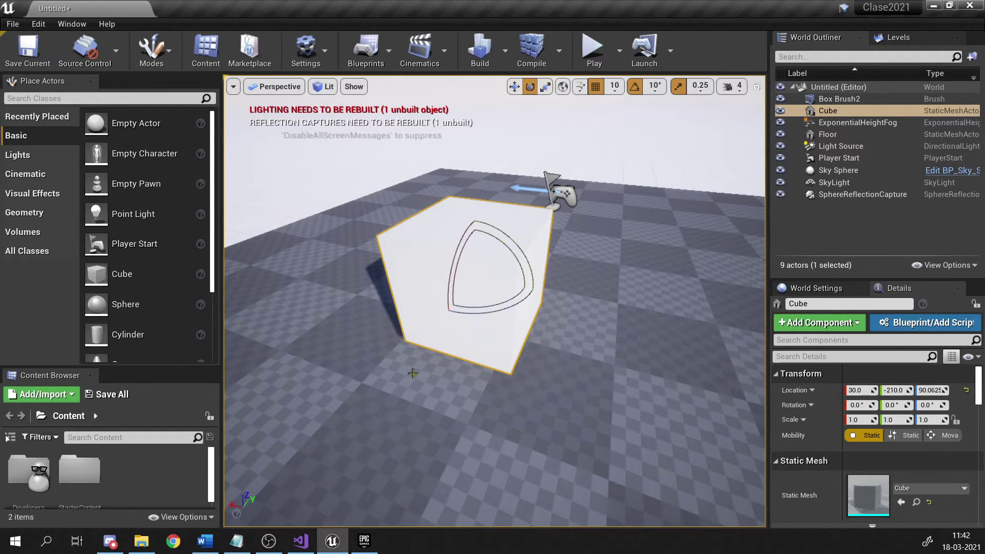
key("r")
key("w")
key("e")
key("r")
key("w")
key("e")
key("r")
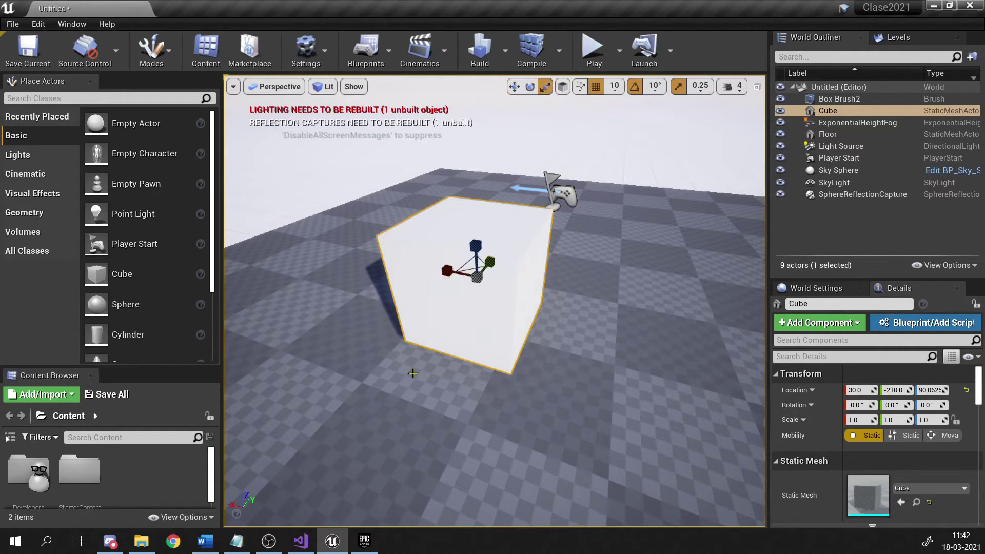
key("w")
key("e")
key("r")
key("w")
key("e")
key("r")
key("w")
key("e")
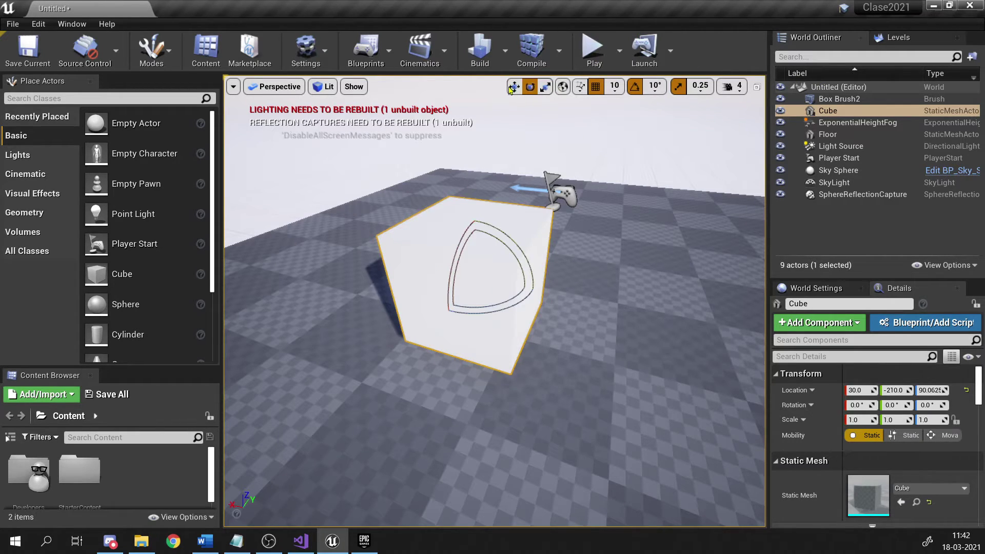
key("f")
key("w")
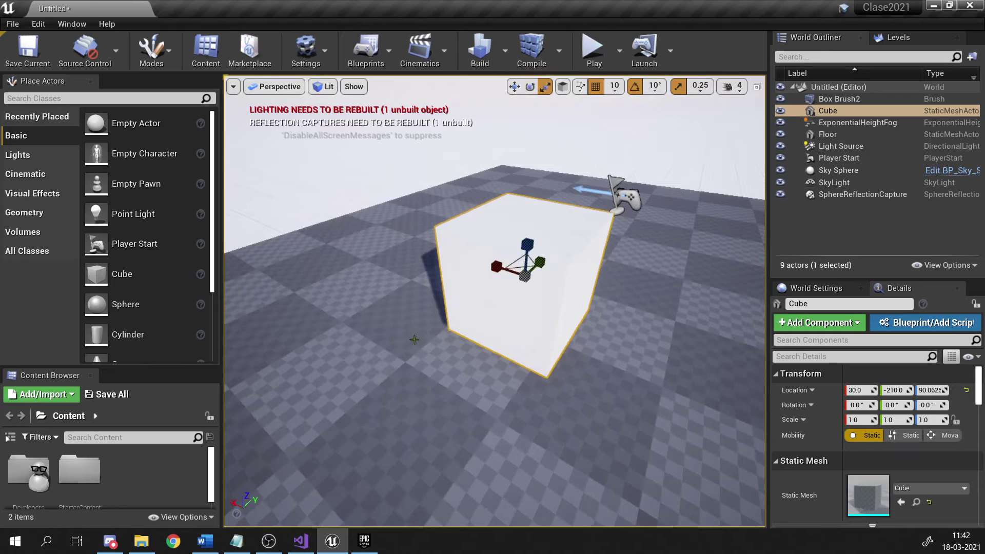
key("e")
key("w")
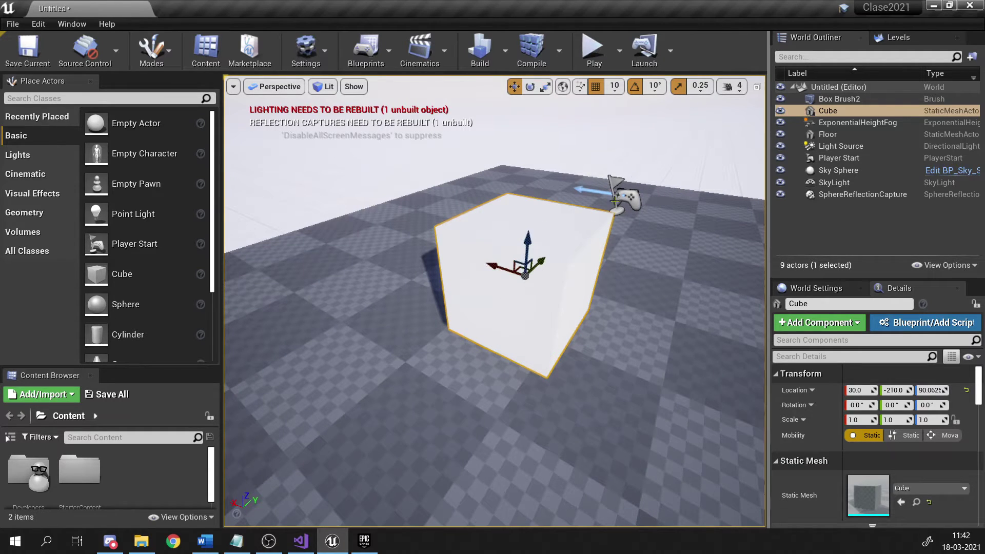
key("f")
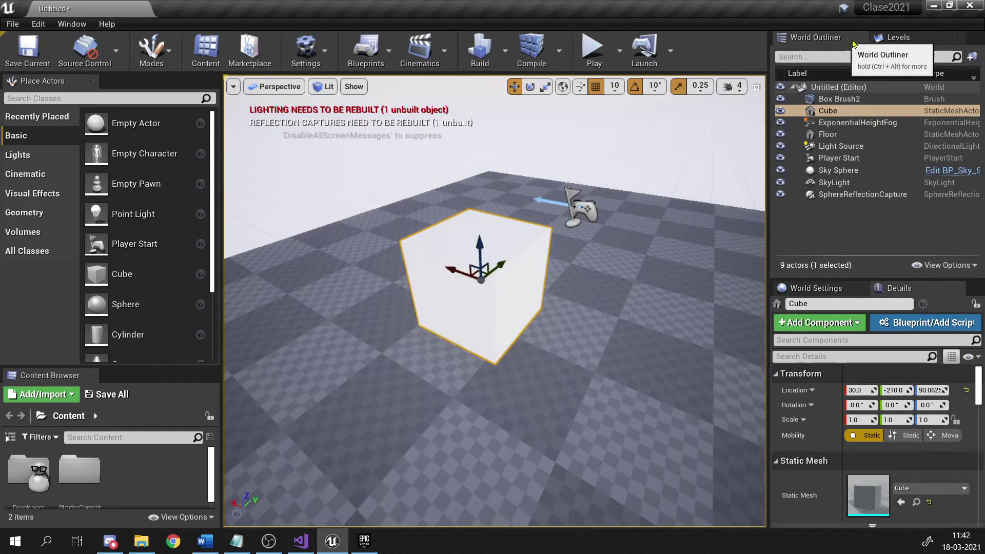
Focus the view on the cube and rename it as Cube1.
double_click(831, 112)
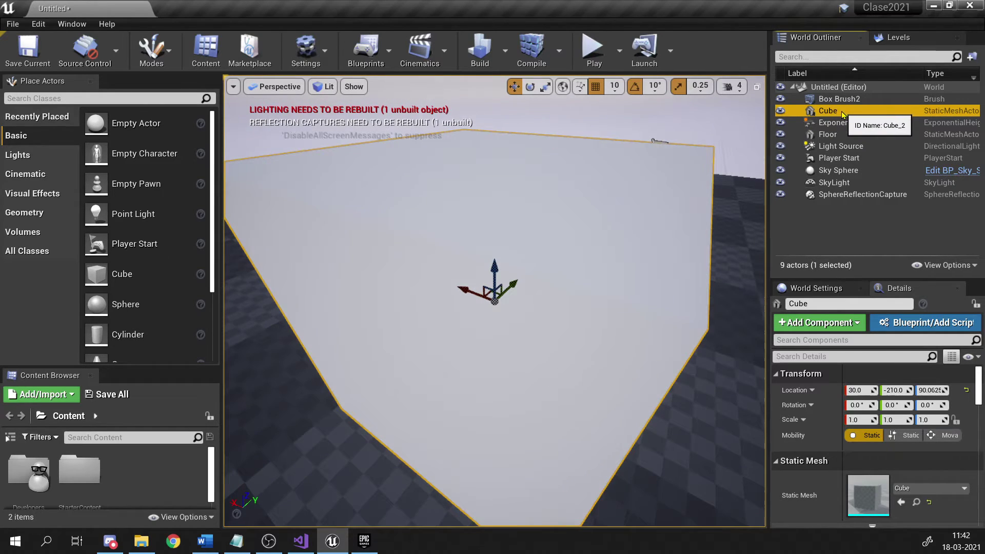
left_click(845, 112)
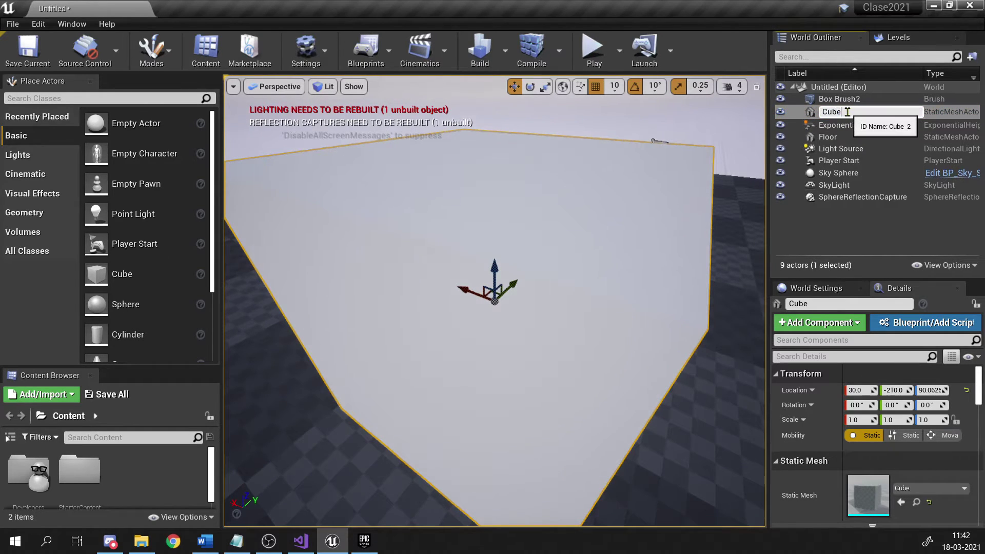
type("1")
key("Return")
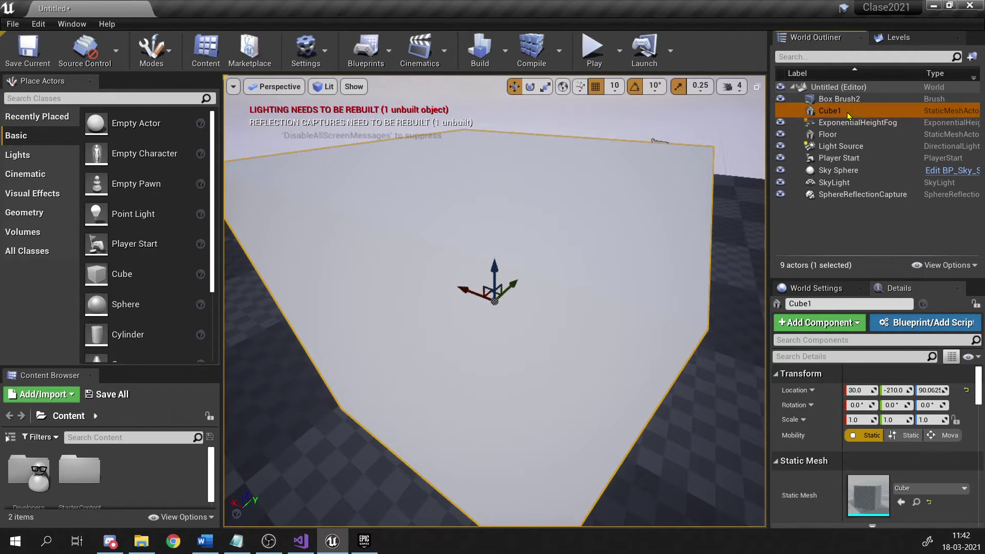
Create a World Outliner folder named Cubos and place Cube1 inside it.
right_click(828, 229)
left_click(872, 233)
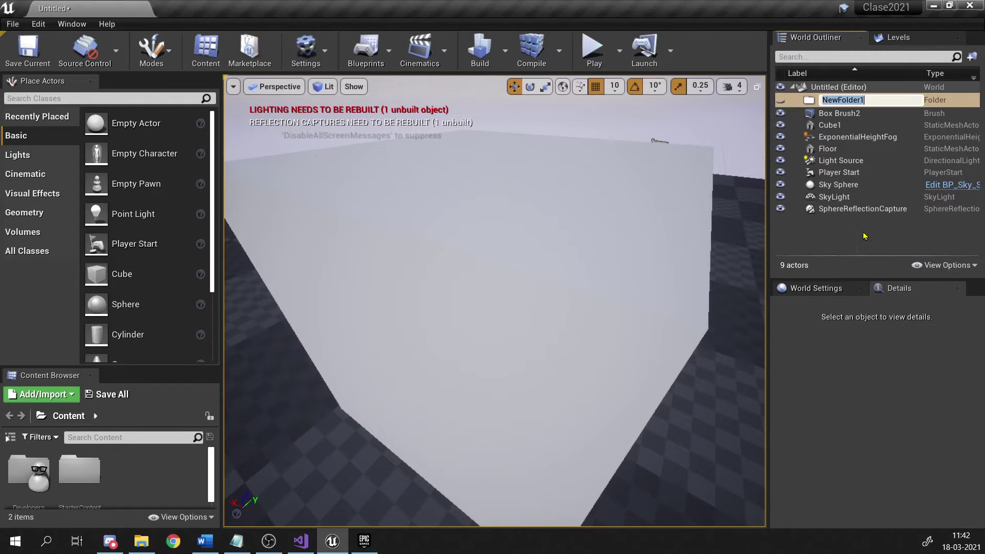
type("Cubos")
key("Return")
left_click_drag(833, 123, 830, 103)
left_click(832, 100)
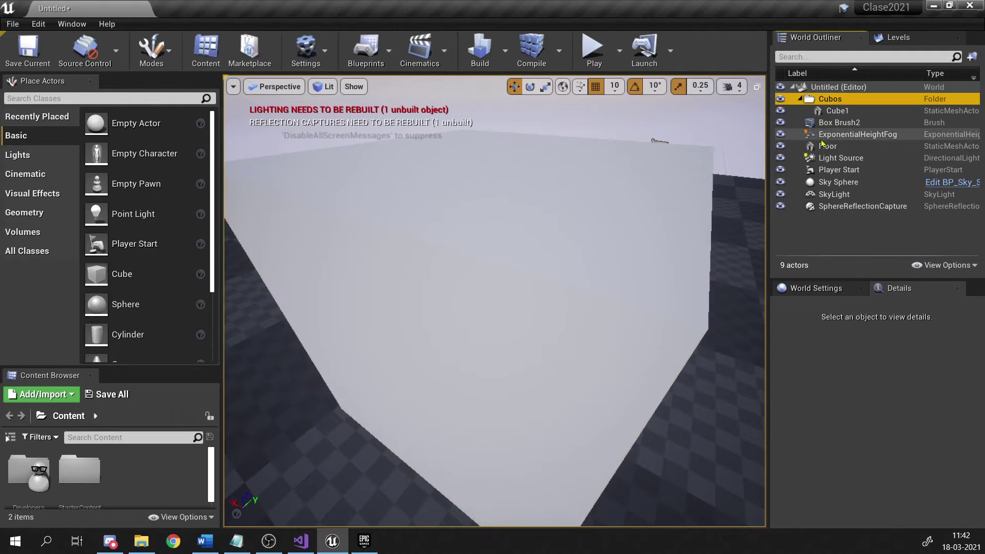
Collapse and expand the Cubos folder, and focus the view on Cube1 inside it.
right_click(819, 135)
left_click(801, 100)
left_click(801, 100)
double_click(836, 111)
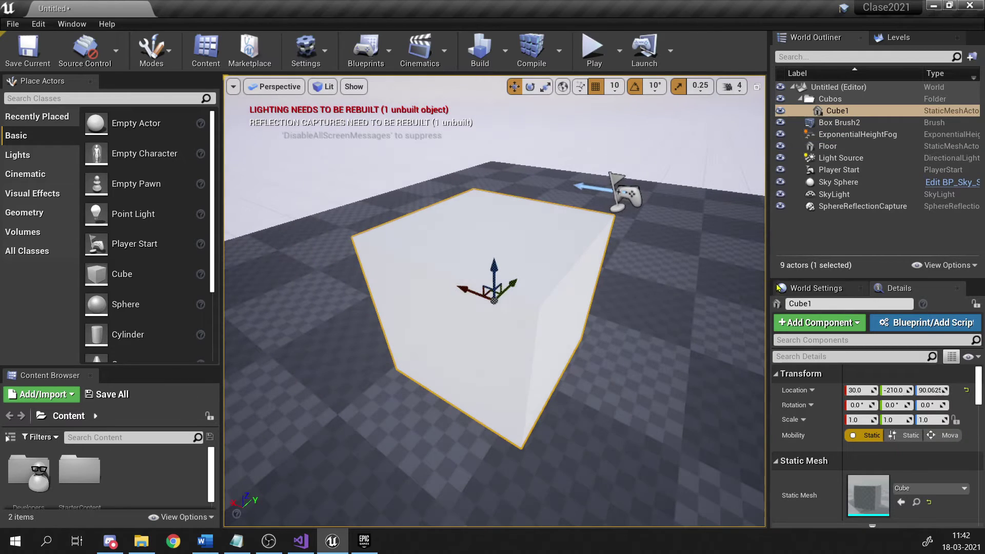
Compare the transform details of the Floor, Cube1 and Player Start actors, and enlarge the Details area with Cube1 selected.
left_click_drag(770, 288, 717, 289)
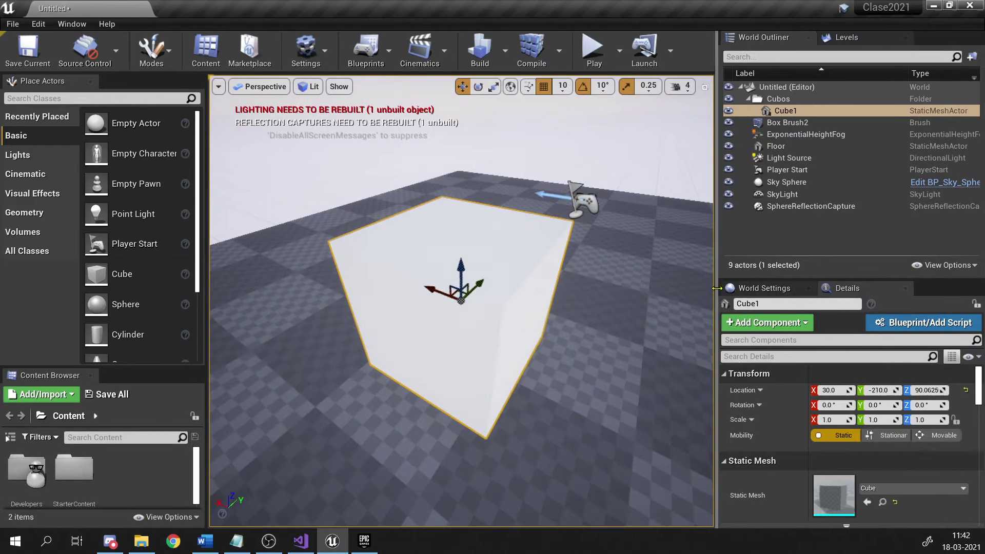
scroll(560, 305, "down", 5)
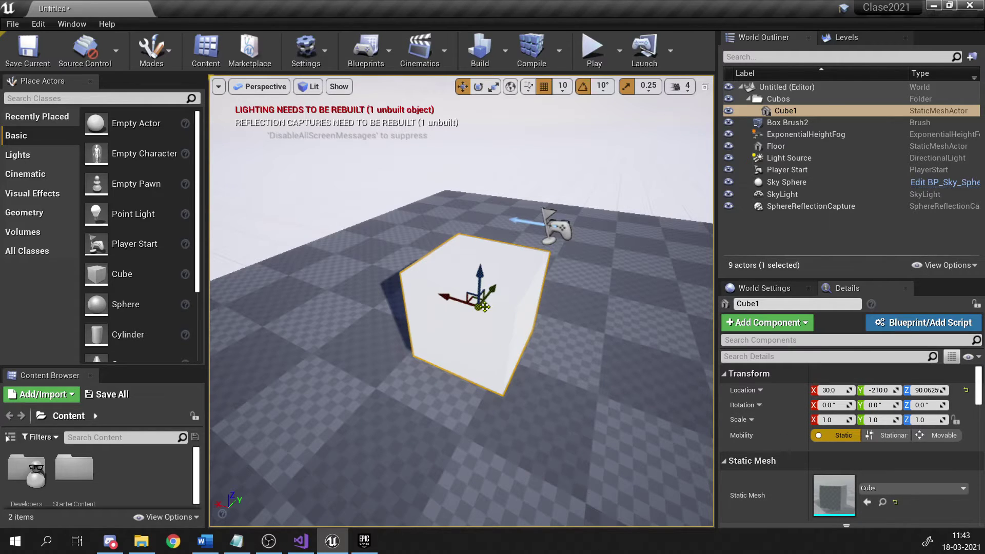
left_click(366, 303)
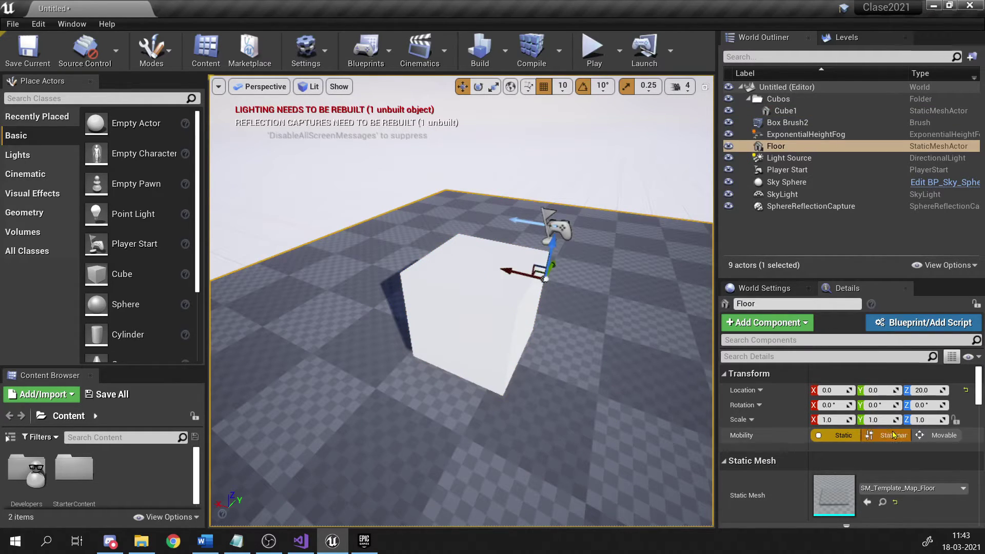
left_click(496, 317)
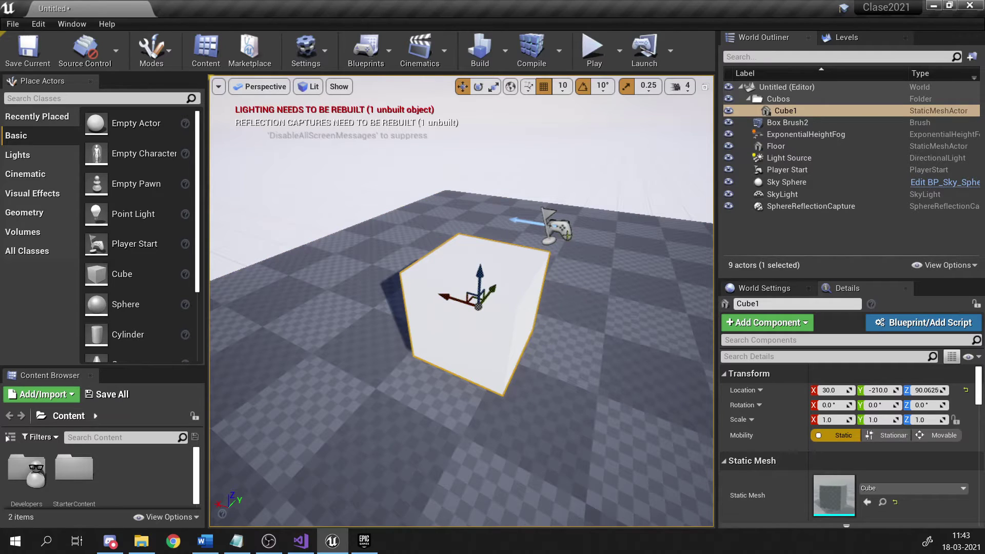
left_click(787, 169)
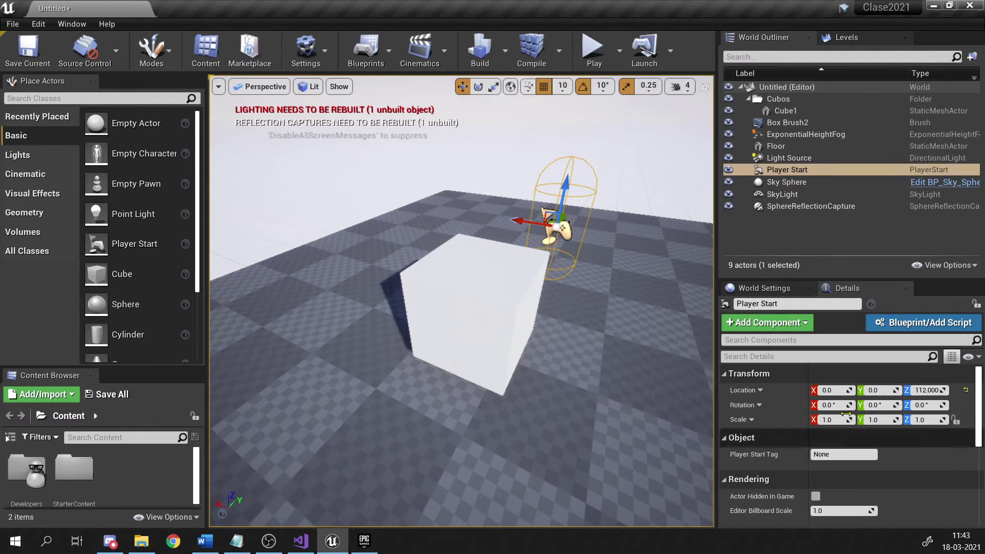
left_click(785, 111)
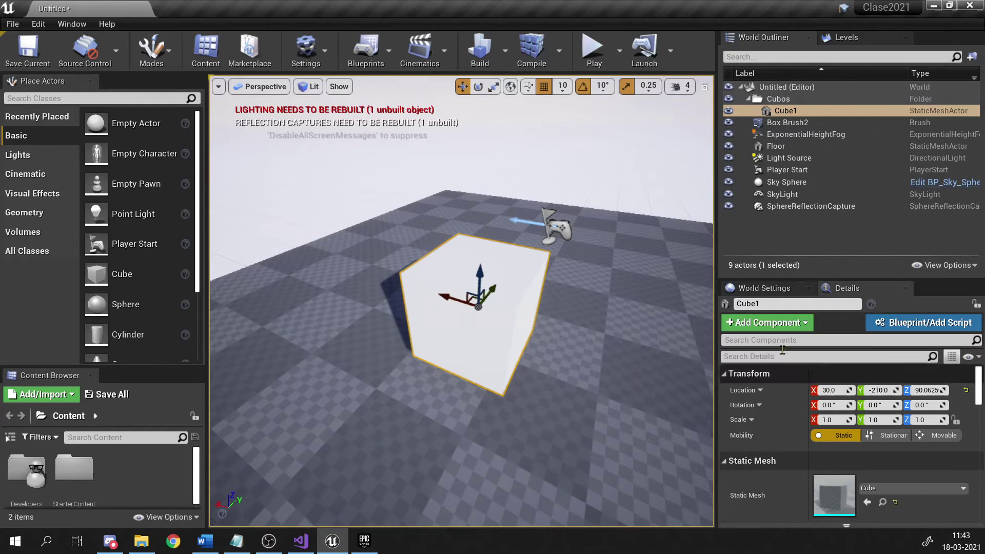
left_click_drag(784, 281, 784, 142)
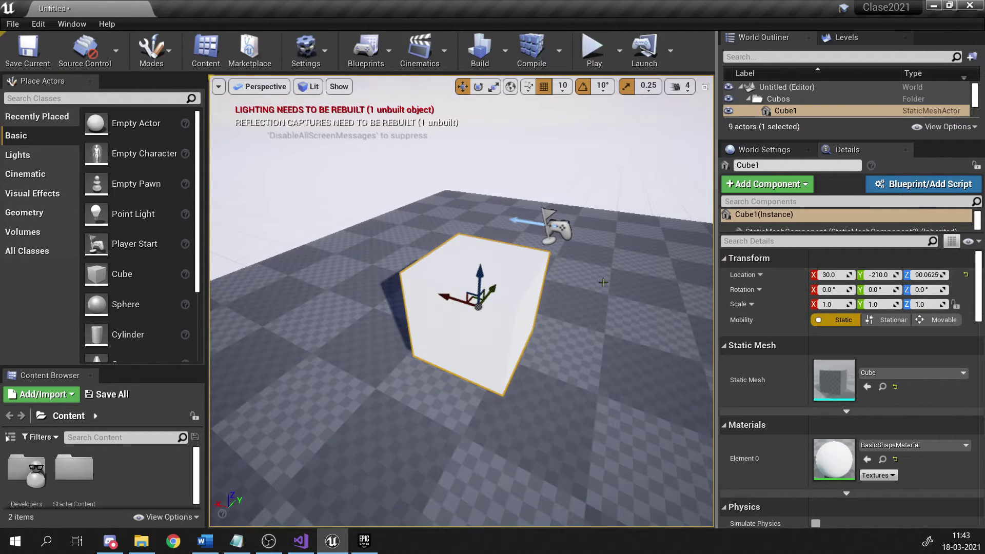
Try Cube1 at Z heights of about 180 and 150, and set its Z location to 100.
left_click_drag(480, 274, 482, 180)
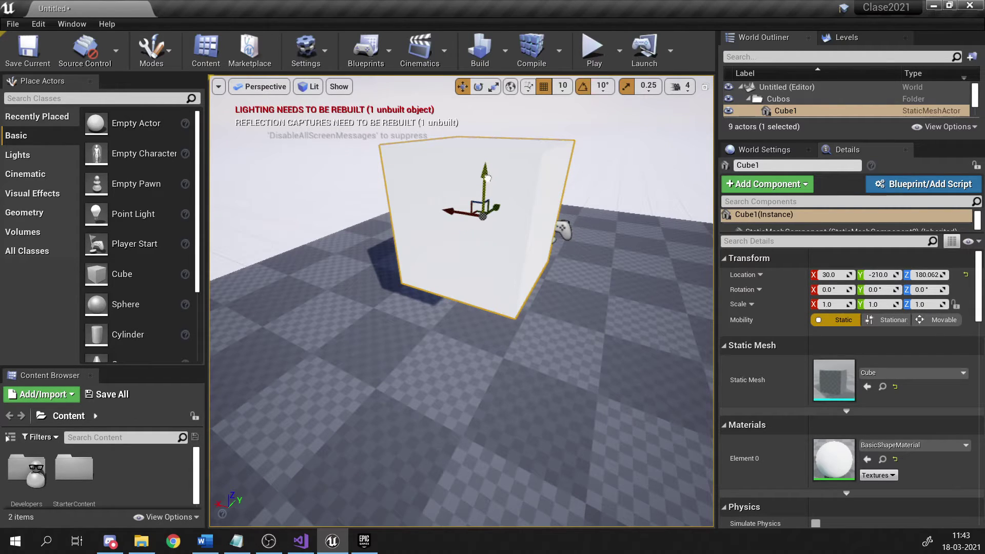
left_click_drag(487, 177, 483, 236)
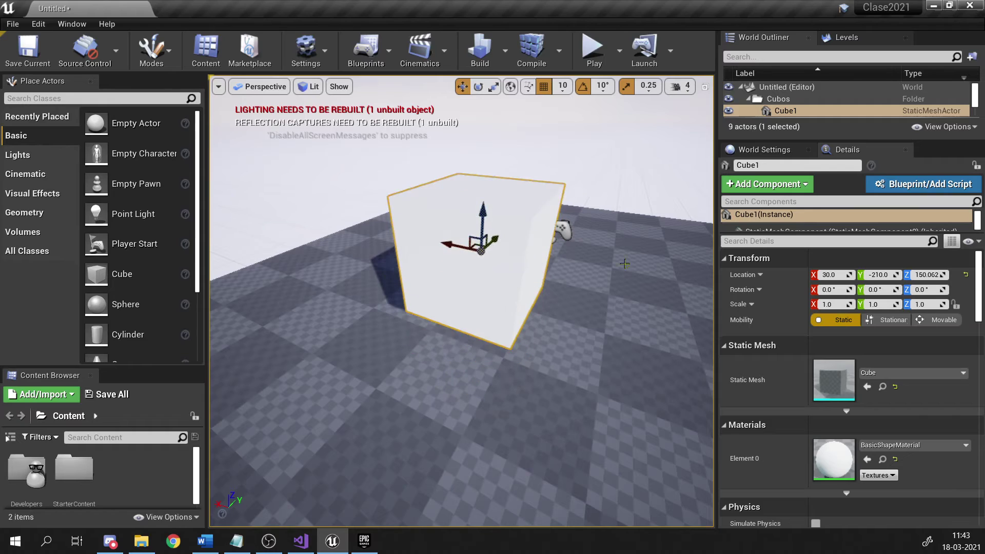
left_click(923, 275)
type("100")
key("Return")
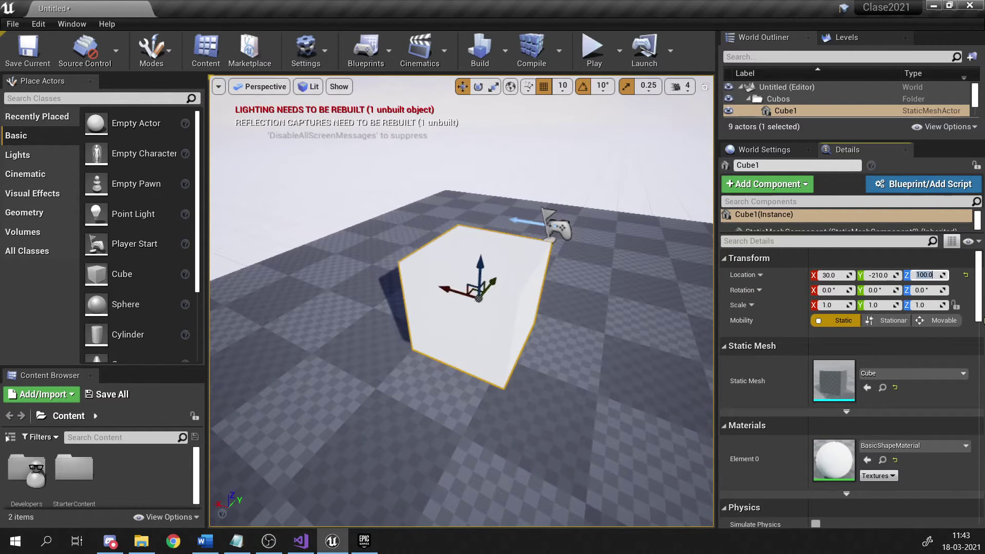
key("Return")
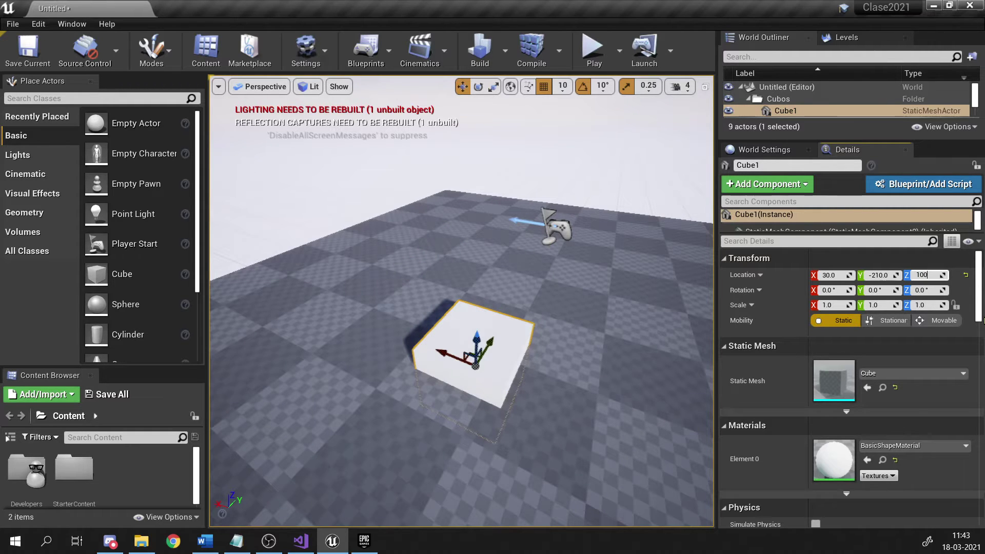
key("Return")
key("w")
right_click_drag(565, 302, 565, 303)
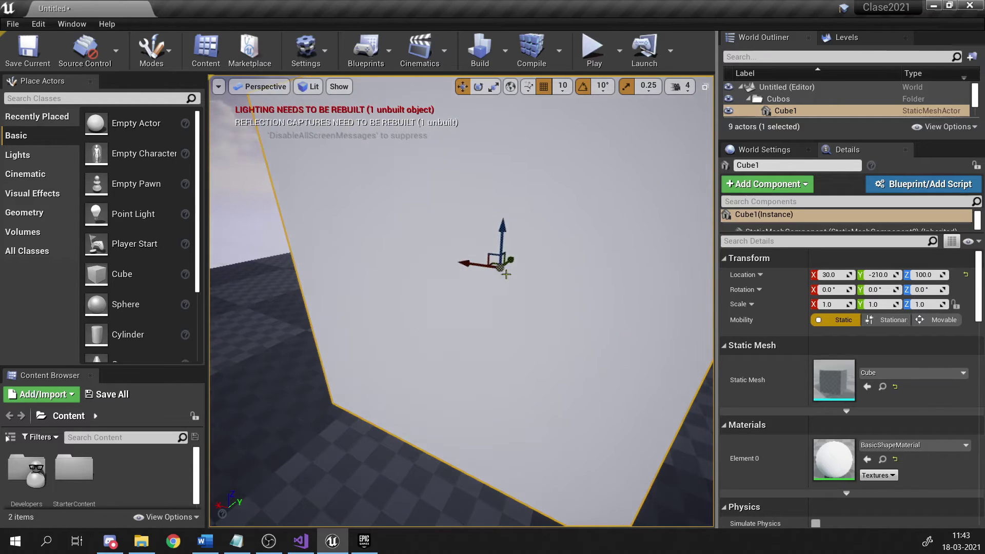
key("s")
right_click_drag(506, 345, 506, 345)
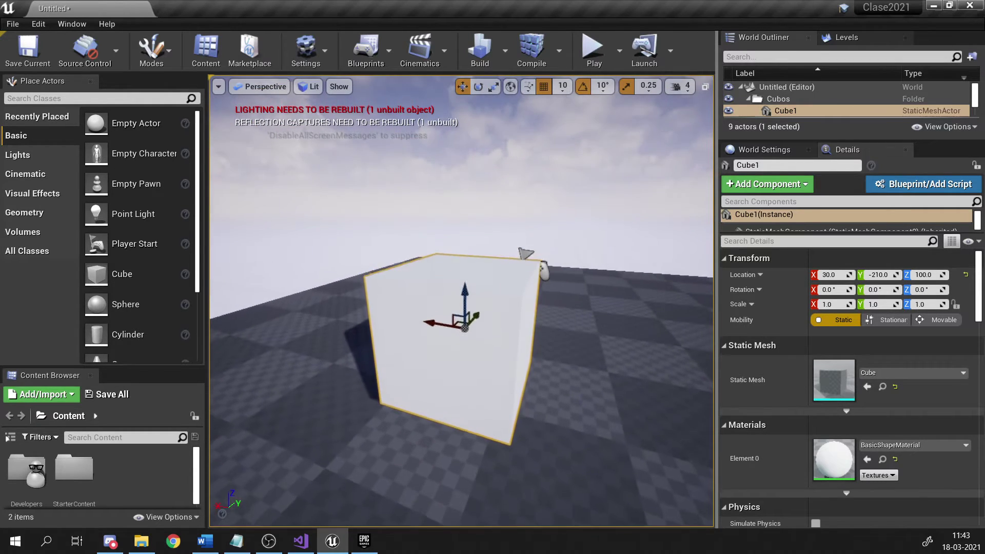
left_click_drag(506, 451, 506, 462)
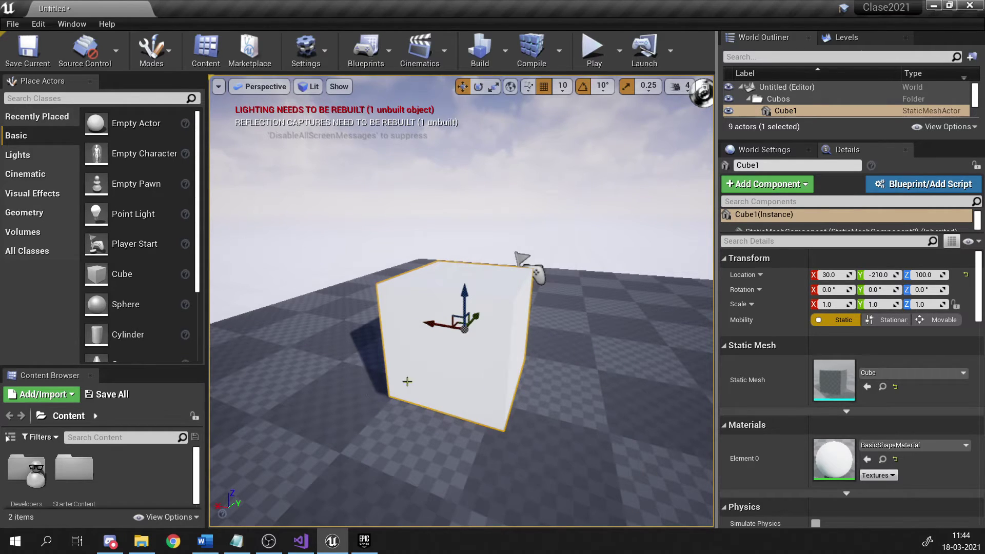
Raise Cube1 high along the Z axis and move it well away from the floor.
left_click(925, 275)
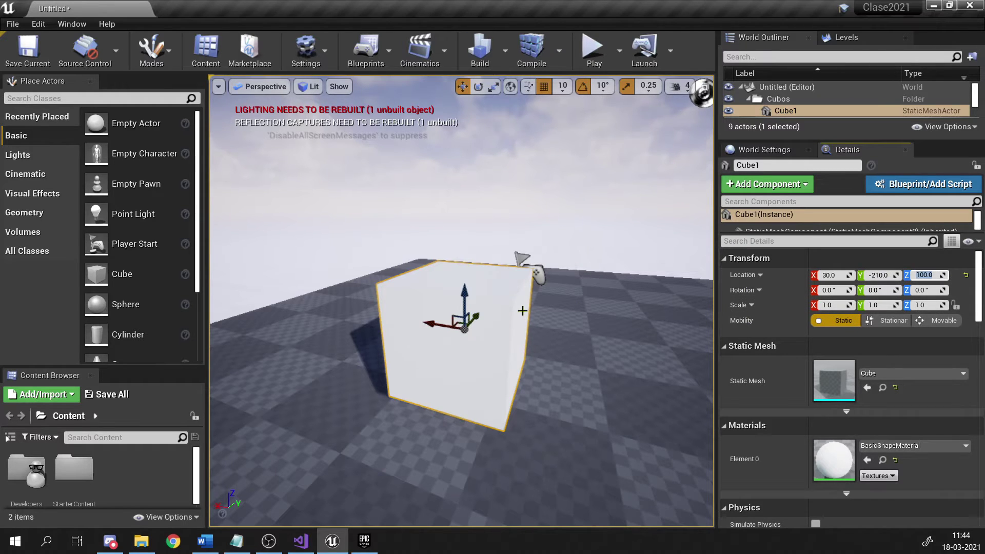
left_click_drag(464, 303, 464, 154)
mouse_move(447, 308)
right_mouse_down()
mouse_move(446, 323)
mouse_move(447, 308)
right_mouse_up()
left_click_drag(424, 367, 210, 192)
left_click(308, 266)
right_click_drag(308, 266, 228, 290)
right_click_drag(538, 373, 593, 371)
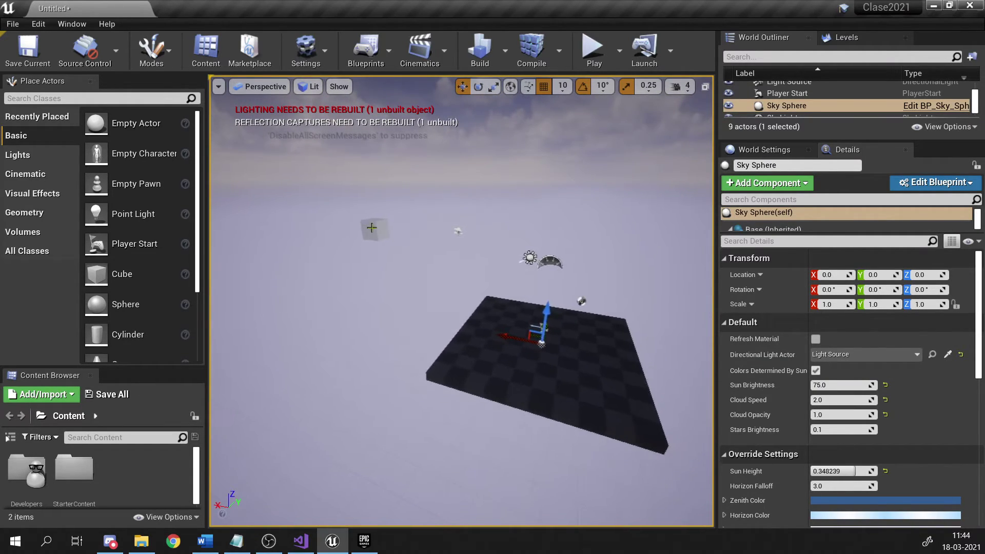
Select Cube1, reset its location to the origin, and raise it along the Z axis to 70.
left_click(372, 229)
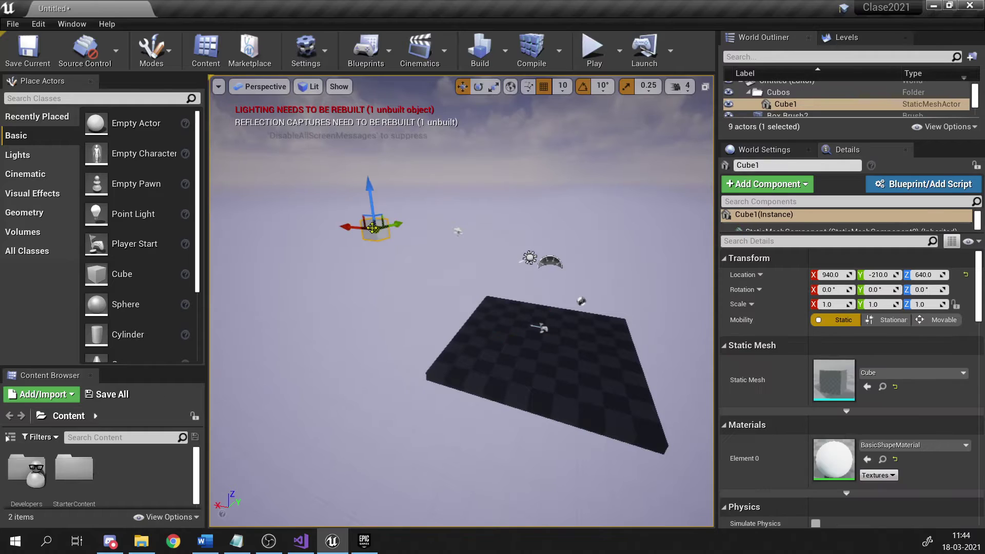
left_click(966, 277)
right_click_drag(637, 350, 672, 343)
key("w")
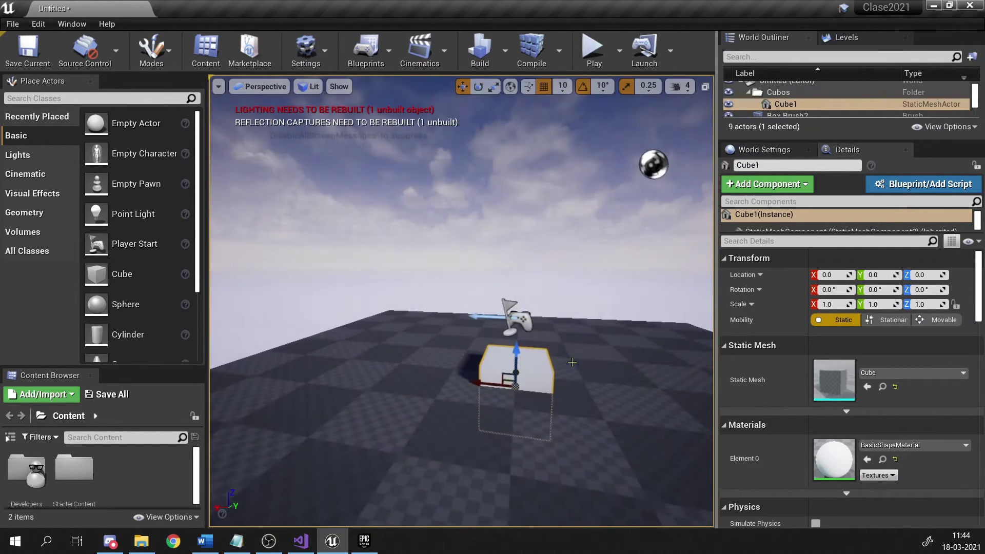
left_click_drag(513, 346, 531, 303)
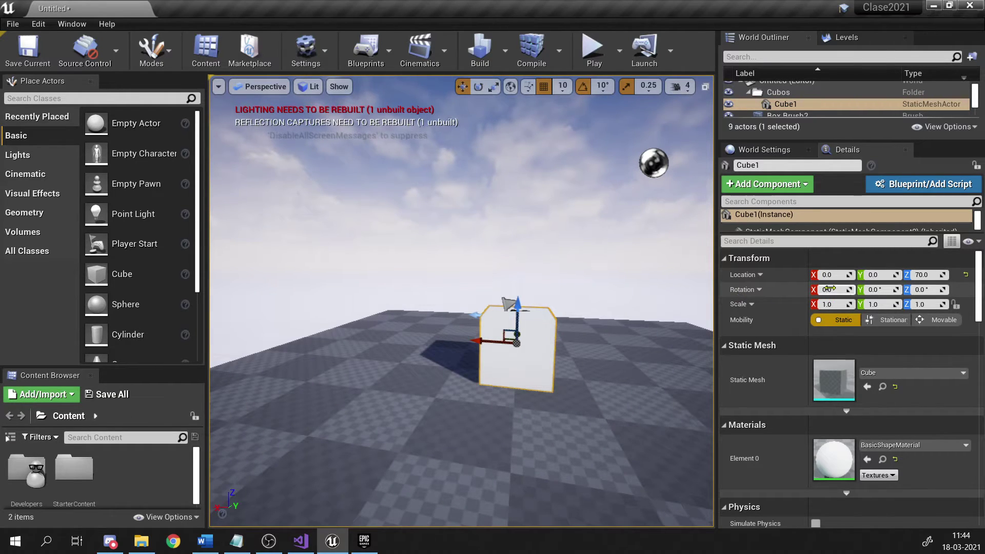
Try rotating Cube1 about 30° around the Y axis, and reset its rotation to the default.
key("e")
left_click_drag(519, 298, 506, 299)
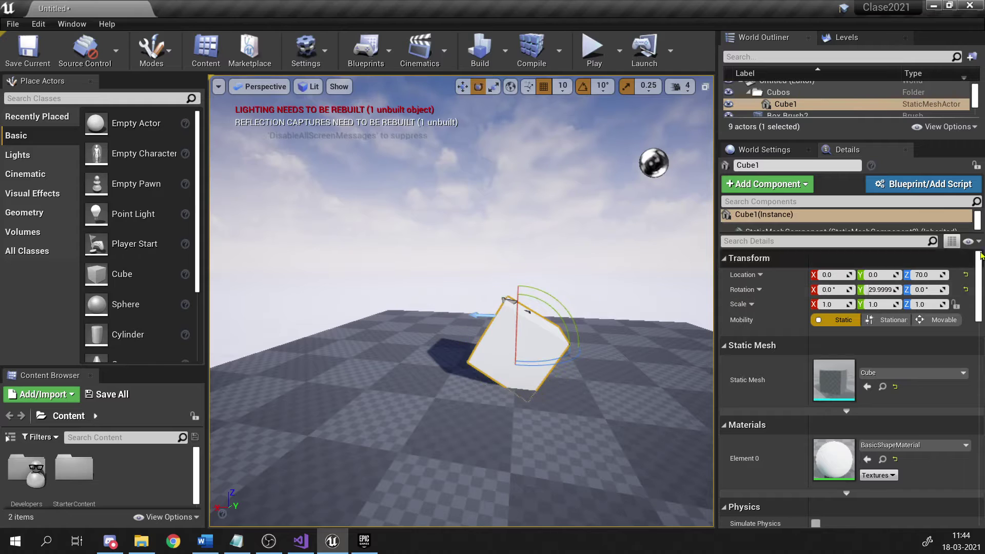
left_click(965, 291)
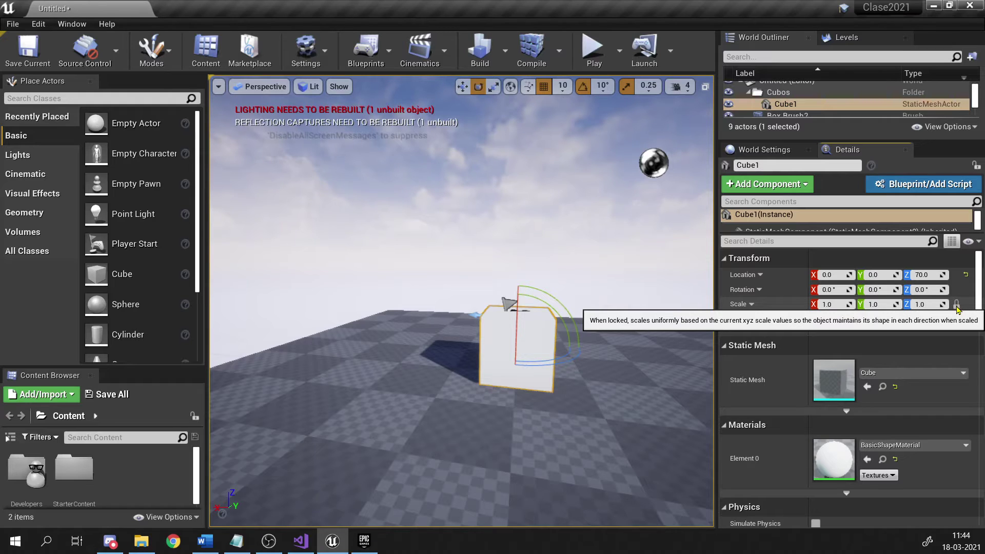
Try Cube1 at an X scale of 100, look at it from farther away, and undo the change.
left_click(837, 305)
type("10")
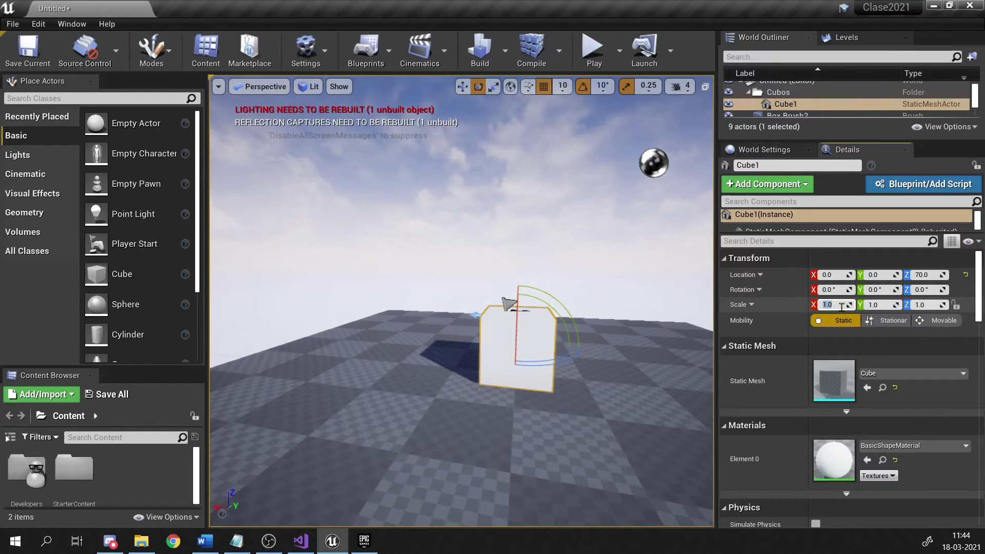
type("0")
key("Return")
right_click_drag(616, 339, 595, 308)
key("s")
key("s")
right_click_drag(483, 454, 452, 467)
key("w")
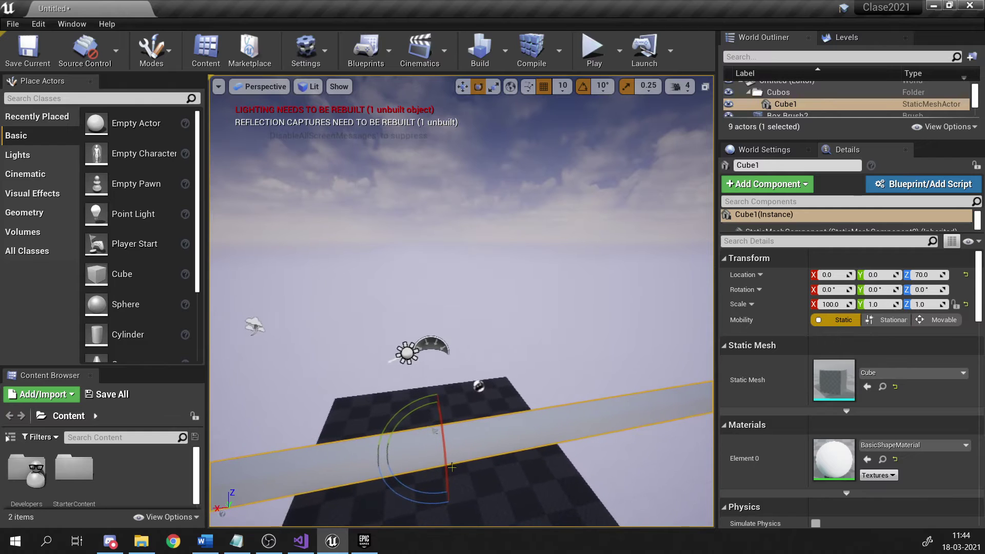
key("ctrl+z")
Lock the scale proportions and set Cube1's scale to 100 on all axes.
key("w")
right_click_drag(599, 445, 591, 414)
key("q")
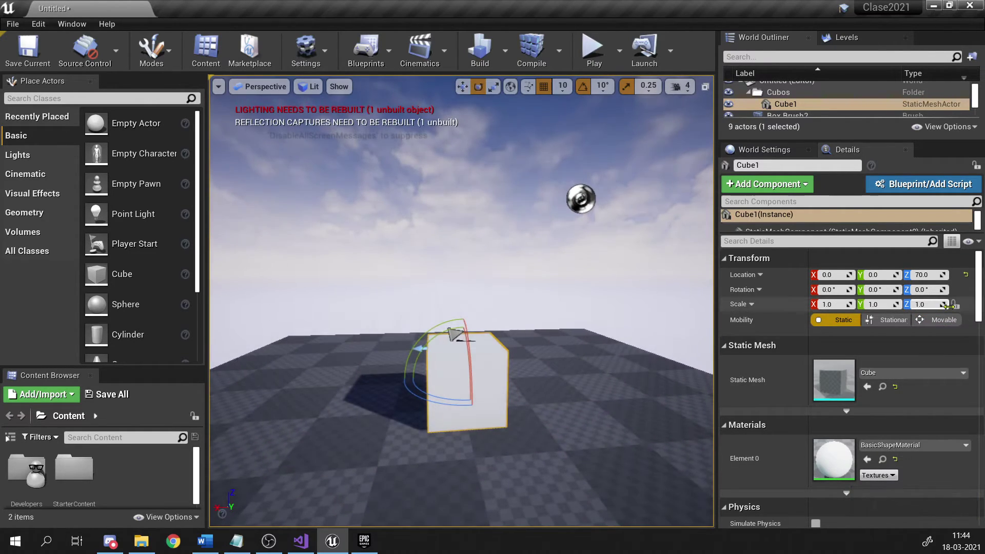
left_click(834, 304)
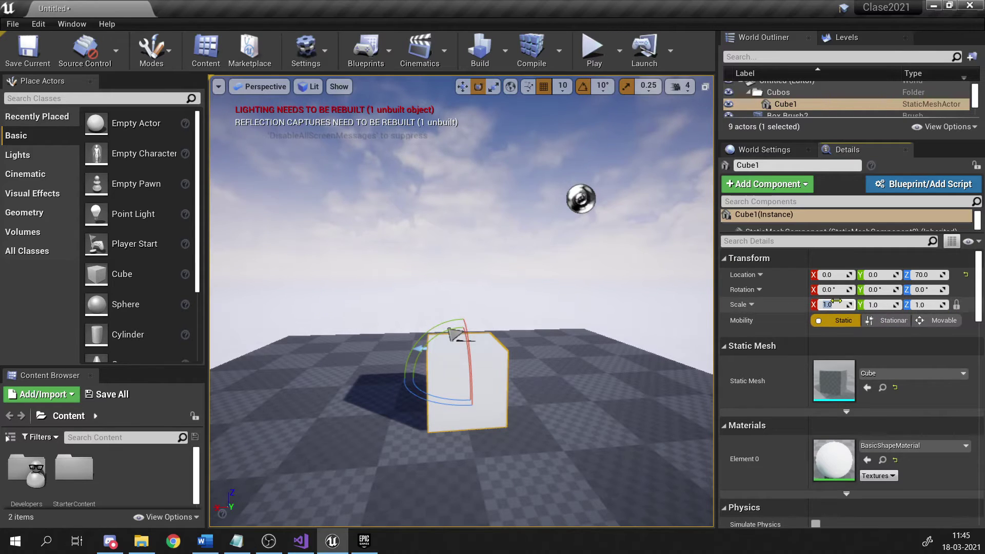
type("100")
key("Return")
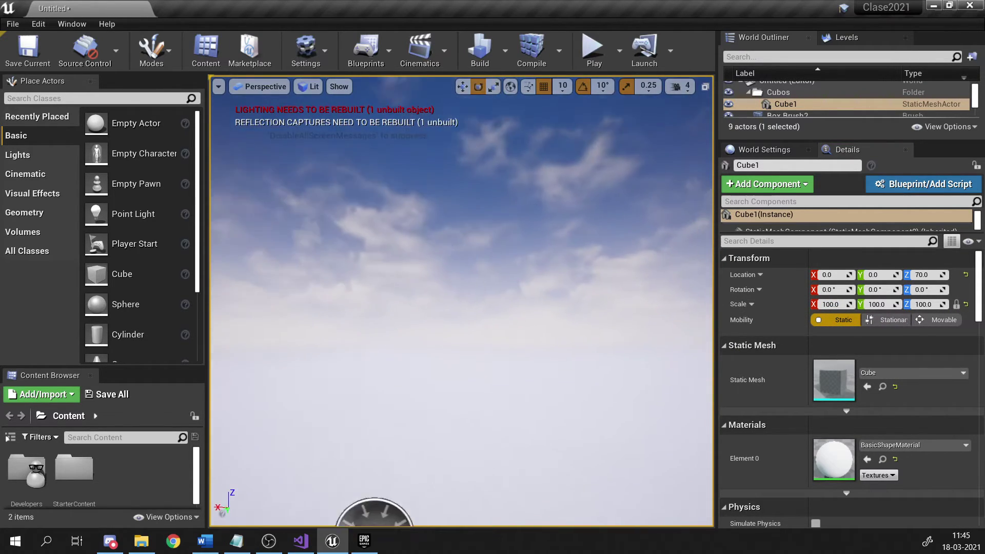
mouse_move(462, 301)
right_mouse_down()
mouse_move(447, 411)
mouse_move(429, 375)
mouse_move(421, 215)
mouse_move(410, 400)
mouse_move(415, 308)
mouse_move(425, 325)
mouse_move(444, 303)
right_mouse_up()
key("s")
key("s")
key("w")
key("q")
key("s")
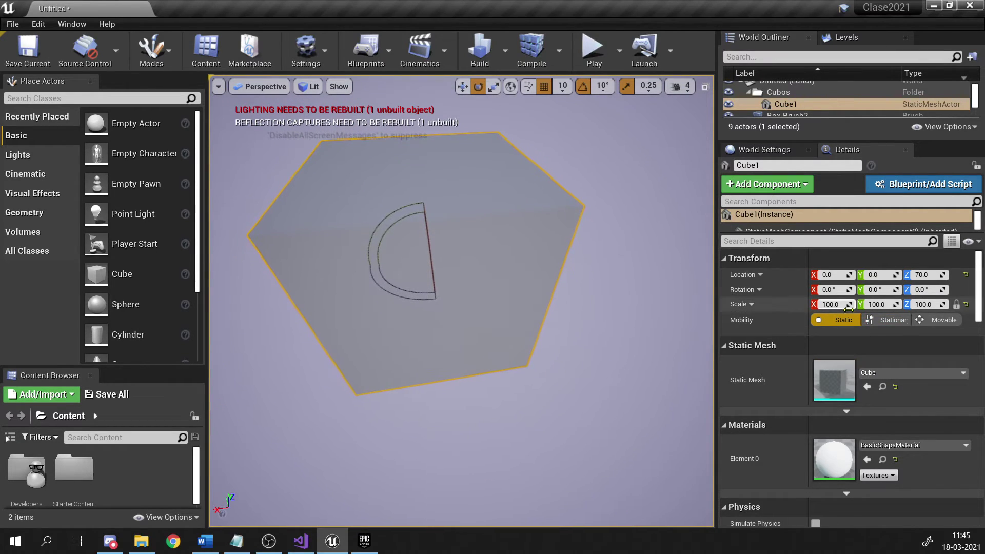
Set Cube1's locked scale to 10 on all axes and view the cube up close.
left_click(830, 305)
type("10")
key("Return")
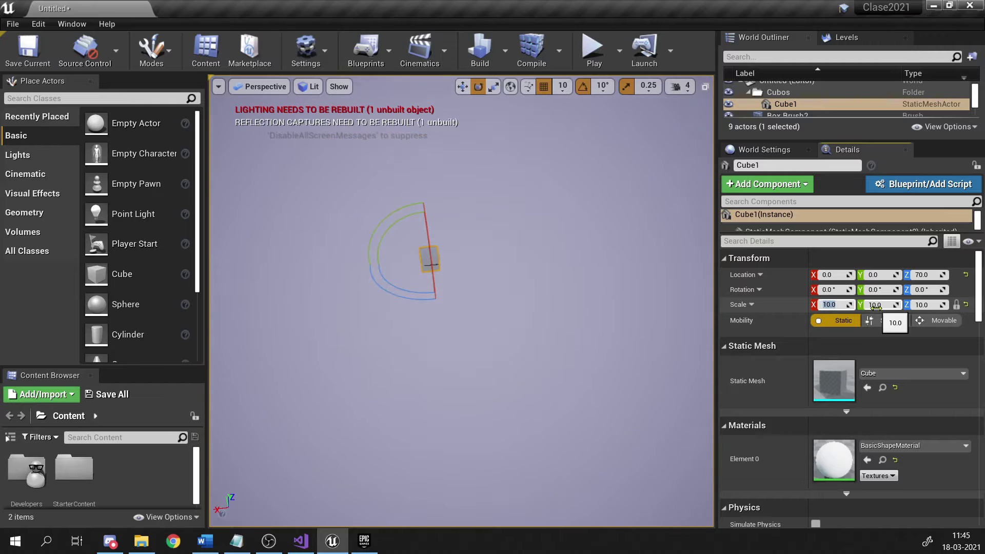
right_click(574, 298)
key("f")
key("s")
mouse_move(575, 298)
right_mouse_down()
mouse_move(572, 338)
mouse_move(574, 307)
right_mouse_up()
key("w")
Set Cube1's scale back to 1 on all axes and unlock the scale proportions.
left_click(842, 305)
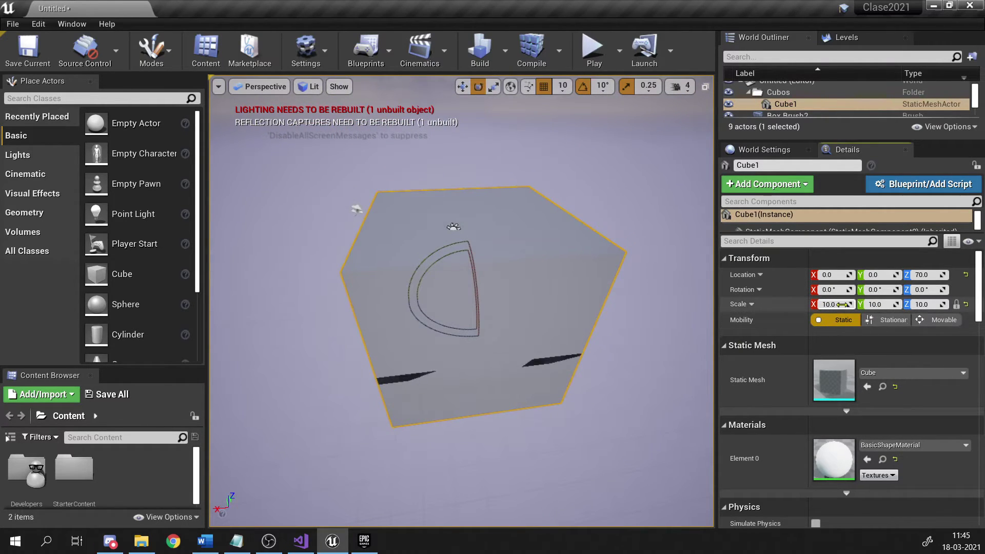
type("1")
key("Return")
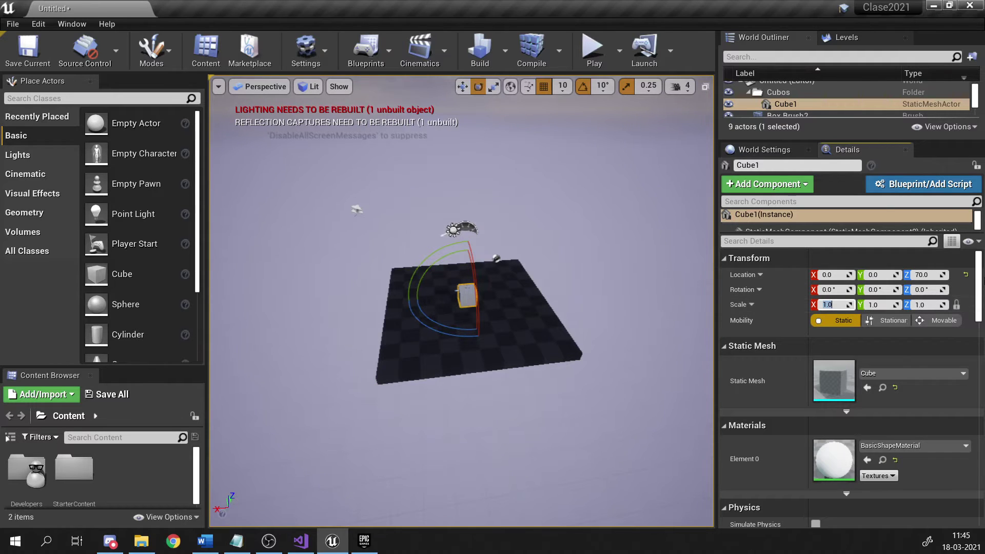
key("w")
right_click_drag(514, 313, 544, 354)
key("w")
right_click_drag(453, 287, 477, 315)
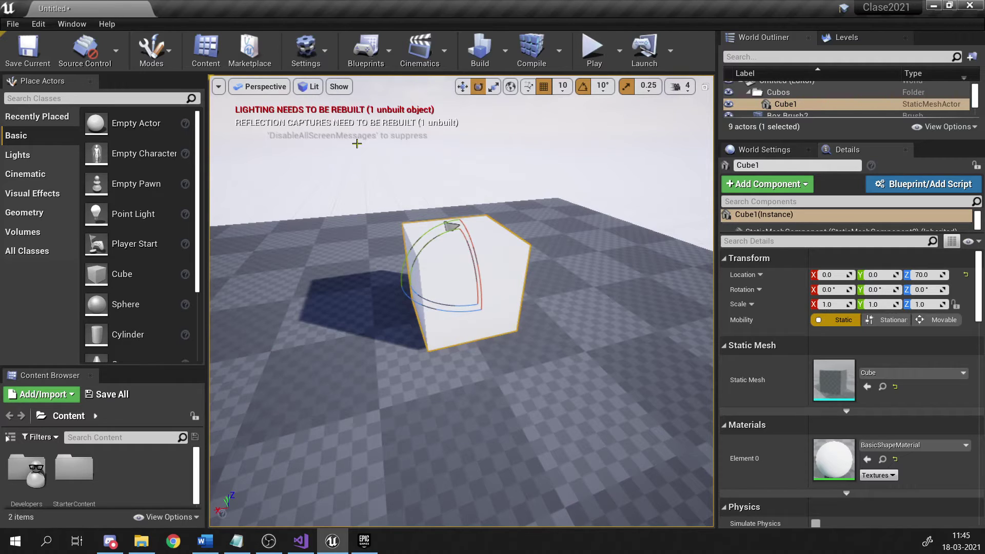
Enlarge the World Outliner area so the full actor list fits, keeping Cube1 selected.
left_click_drag(579, 257, 580, 247)
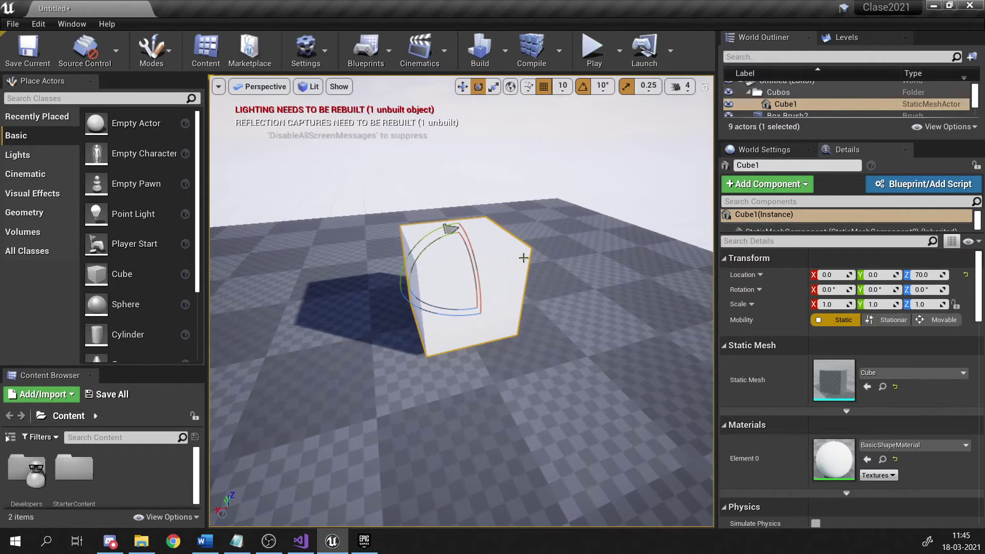
left_click(592, 256)
left_click(513, 261)
scroll(564, 247, "down", 3)
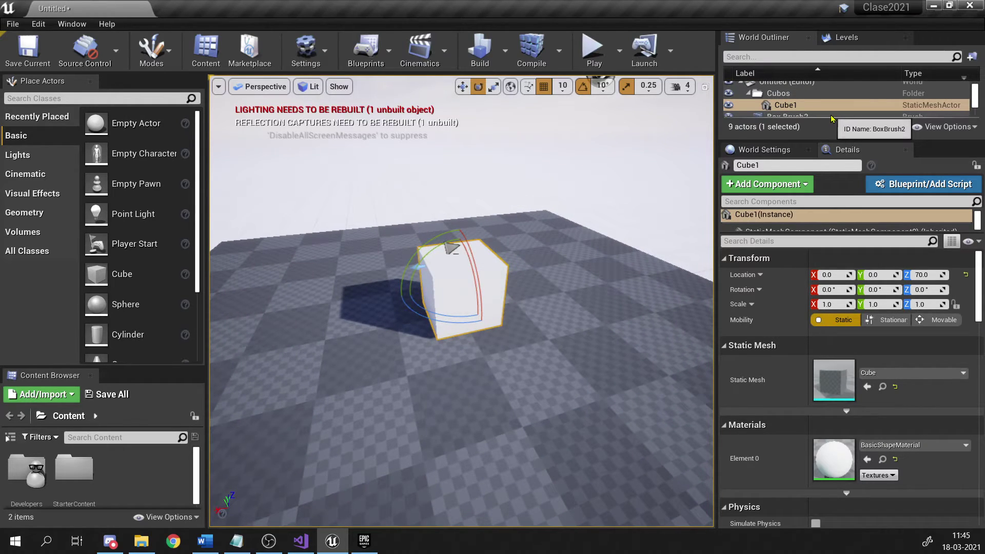
left_click_drag(835, 140, 835, 252)
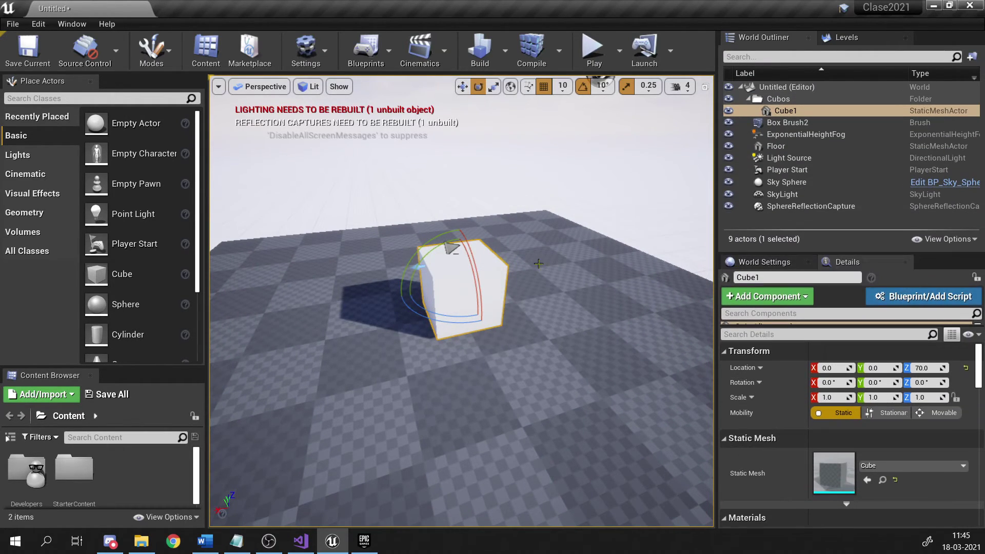
Switch Cube1's gizmo to scale mode, try scaling the cube along the X axis, and undo it.
right_click_drag(539, 264, 538, 265)
key("space")
right_click_drag(541, 310, 541, 310)
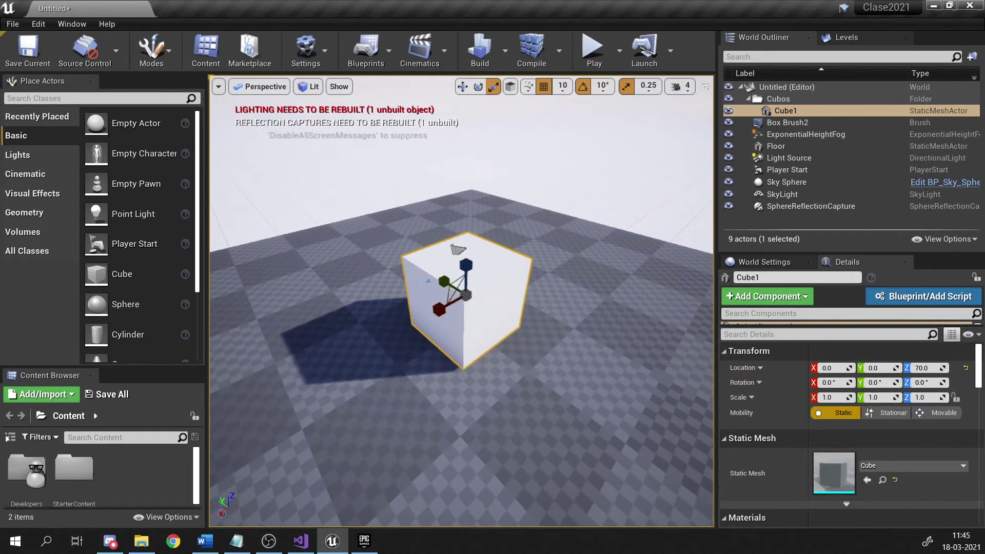
key("space")
key("space")
key("r")
left_click_drag(439, 310, 454, 306)
key("ctrl+z")
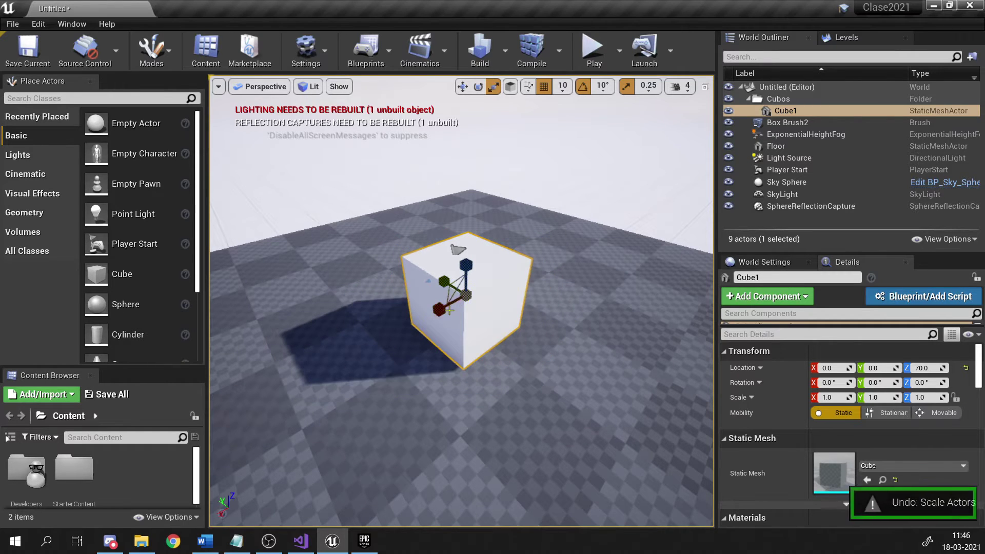
Switch to the move gizmo and move Cube1 along the Y axis to 50.
right_click_drag(455, 306, 455, 307)
right_click_drag(501, 343, 493, 345)
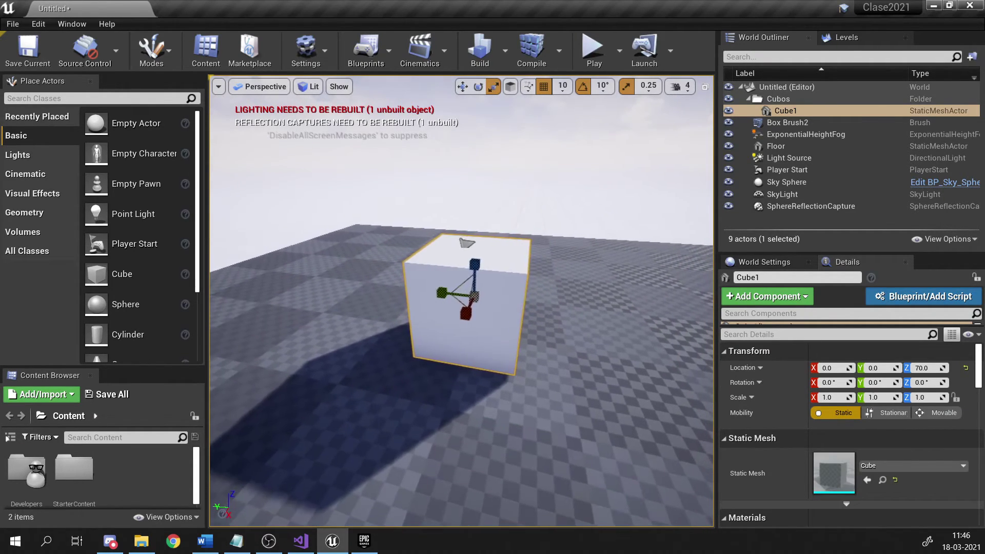
right_click_drag(570, 308, 538, 285)
key("a")
key("w")
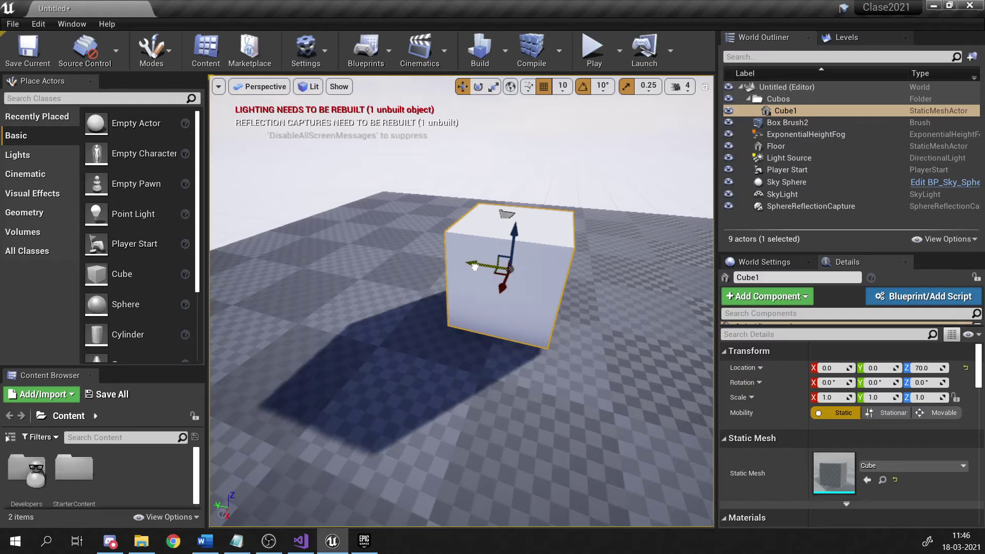
left_click_drag(472, 265, 438, 274)
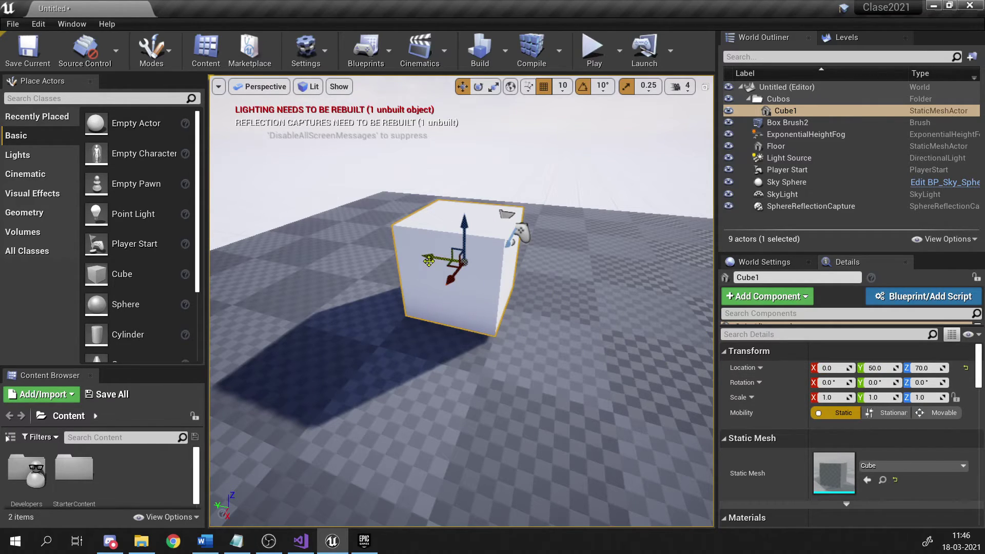
mouse_move(429, 260)
left_mouse_down()
mouse_move(473, 279)
mouse_move(441, 273)
mouse_move(470, 287)
mouse_move(426, 274)
left_mouse_up()
Move Cube1 along the X axis to 40 with grid snapping on.
right_click_drag(363, 350, 437, 344)
key("w")
right_click_drag(388, 303, 388, 302)
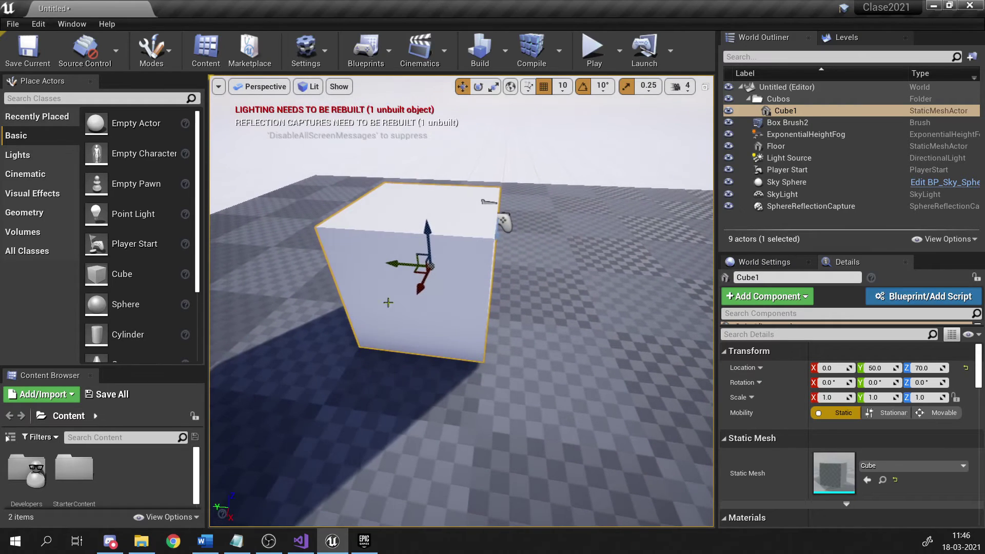
left_click_drag(424, 286, 415, 324)
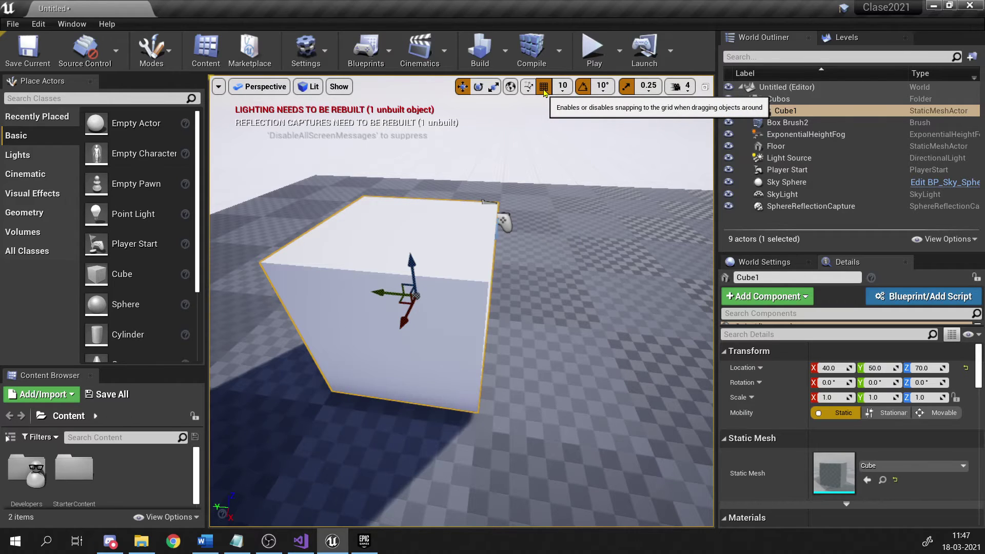
With position grid snapping off, move Cube1 along the Y axis to about 46.11, and turn snapping on again.
mouse_move(386, 293)
left_mouse_down()
mouse_move(428, 295)
mouse_move(319, 292)
mouse_move(426, 297)
mouse_move(349, 292)
mouse_move(416, 294)
mouse_move(386, 289)
left_mouse_up()
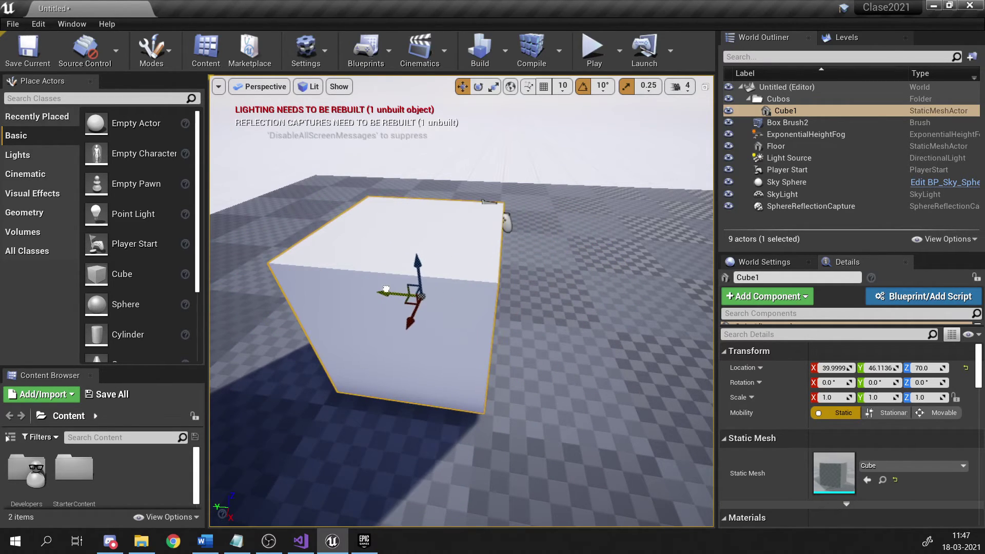
left_click(544, 86)
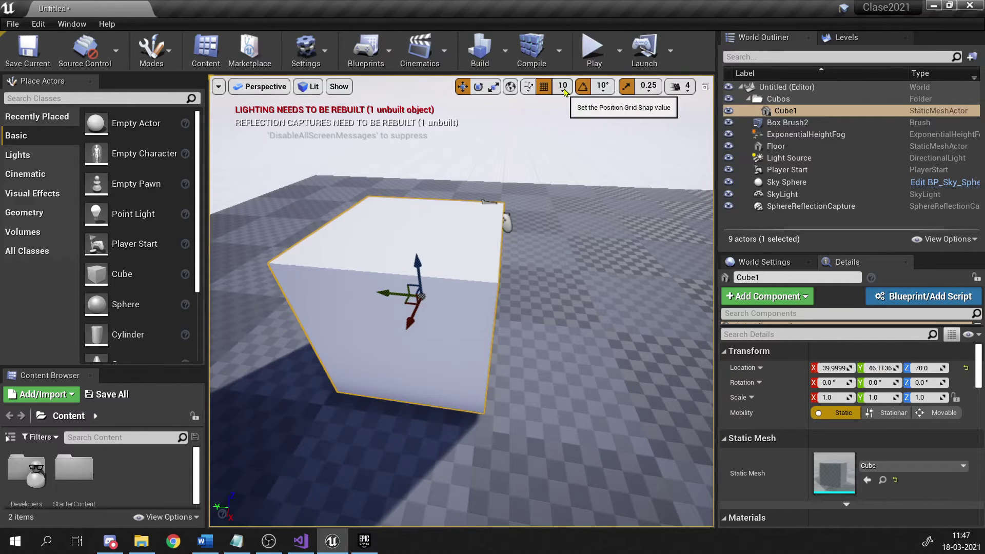
Set the position grid snap to 50 and try moving Cube1 along the Y axis.
left_click(563, 87)
left_click(569, 156)
scroll(498, 284, "down", 6)
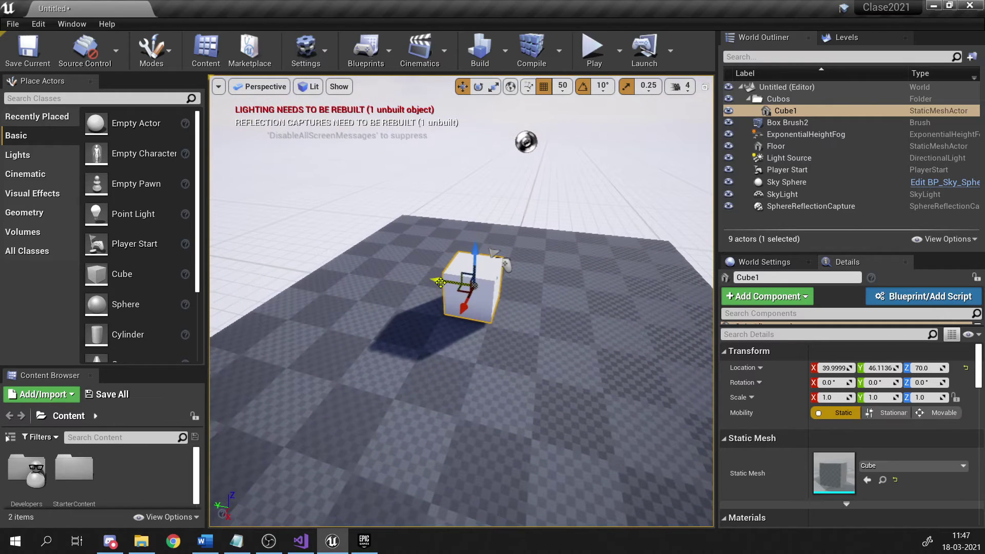
mouse_move(449, 283)
left_mouse_down()
mouse_move(534, 296)
mouse_move(447, 280)
left_mouse_up()
Set the position grid snap to 100 and move Cube1 one increment along the Y axis to about -53.89.
left_click(563, 86)
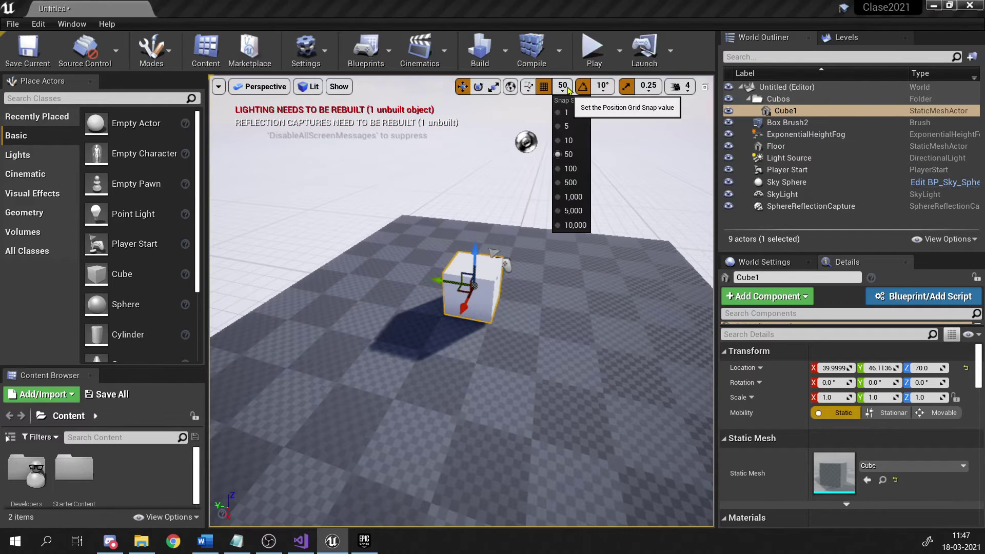
left_click(570, 169)
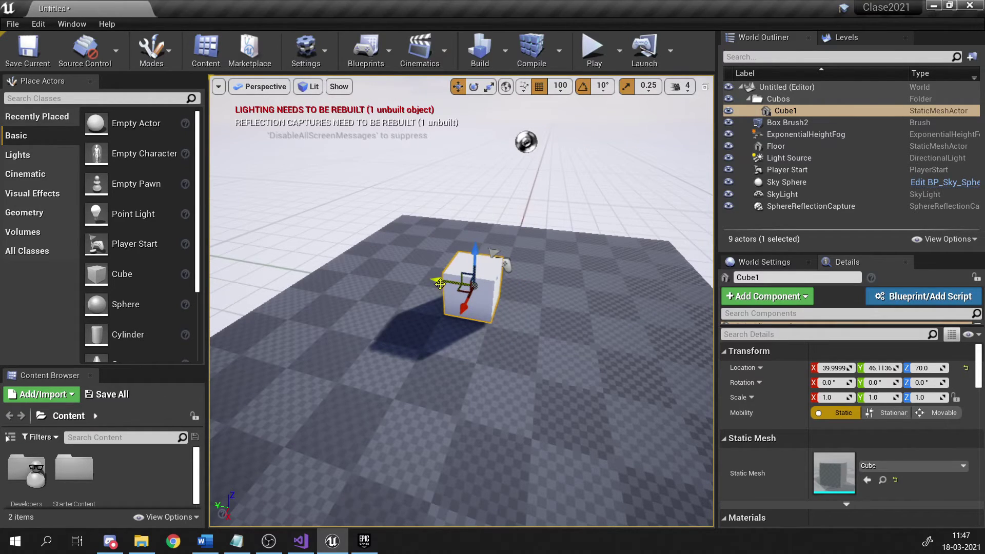
left_click_drag(440, 284, 489, 287)
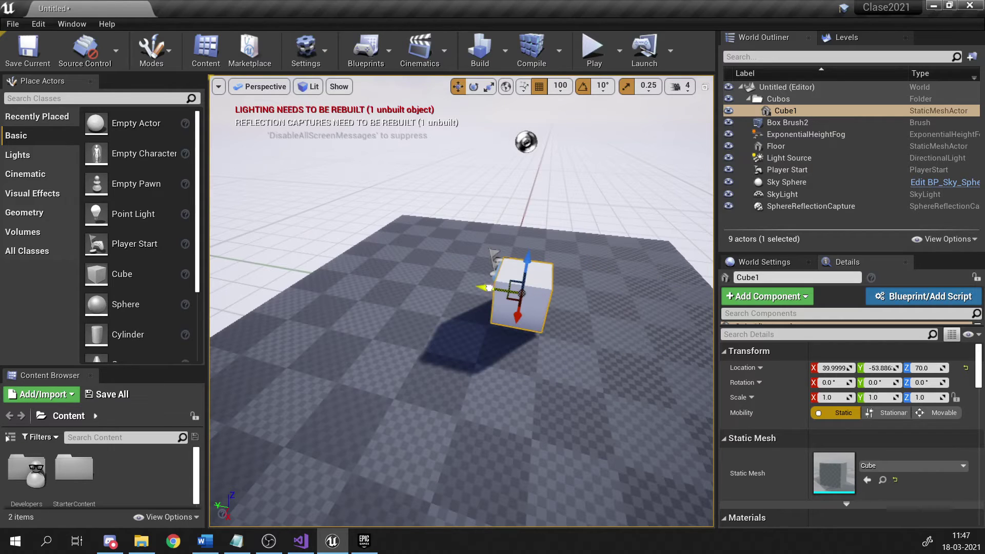
Set the position grid snap to 500 and try moving Cube1 along the Y axis.
left_click(561, 86)
left_click(567, 181)
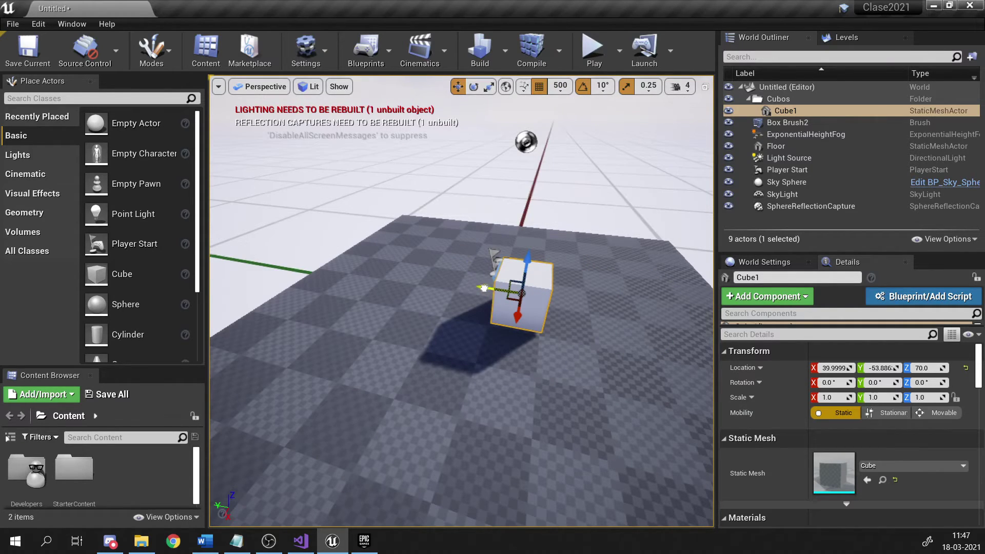
mouse_move(484, 289)
left_mouse_down()
mouse_move(373, 277)
mouse_move(656, 294)
mouse_move(374, 297)
mouse_move(500, 295)
left_mouse_up()
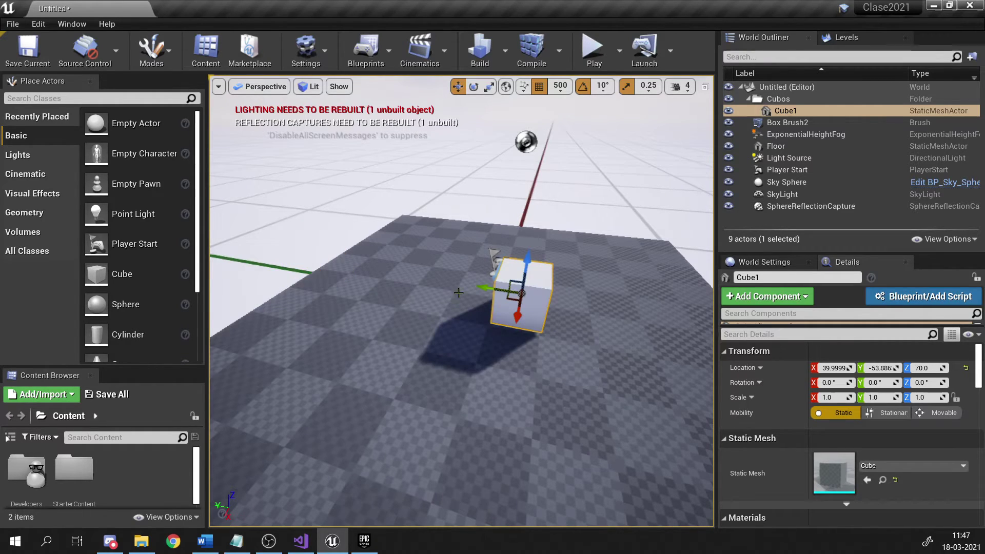
Set the position grid snap to 1 and move Cube1 along the Y axis to about -49.89.
left_click(560, 86)
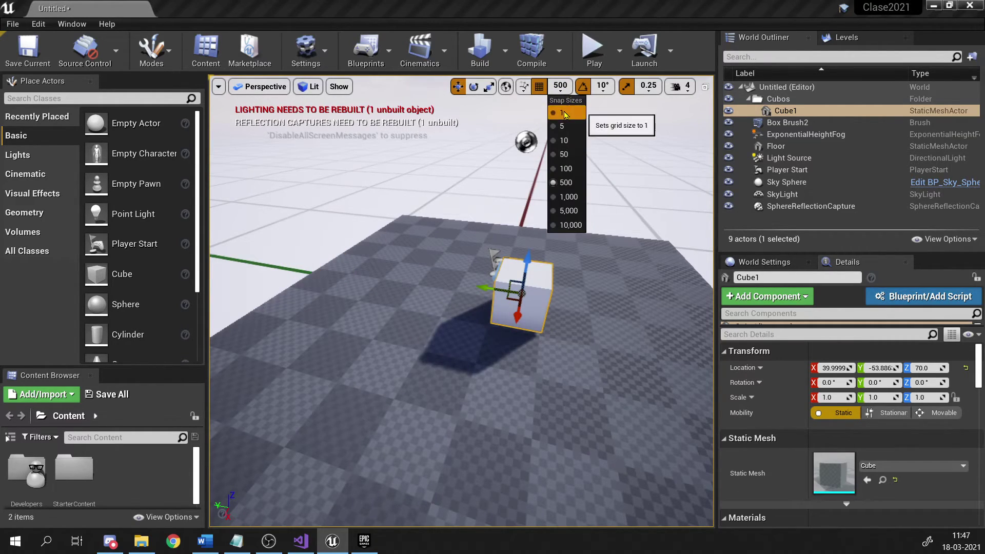
left_click(565, 114)
left_click_drag(491, 289, 487, 293)
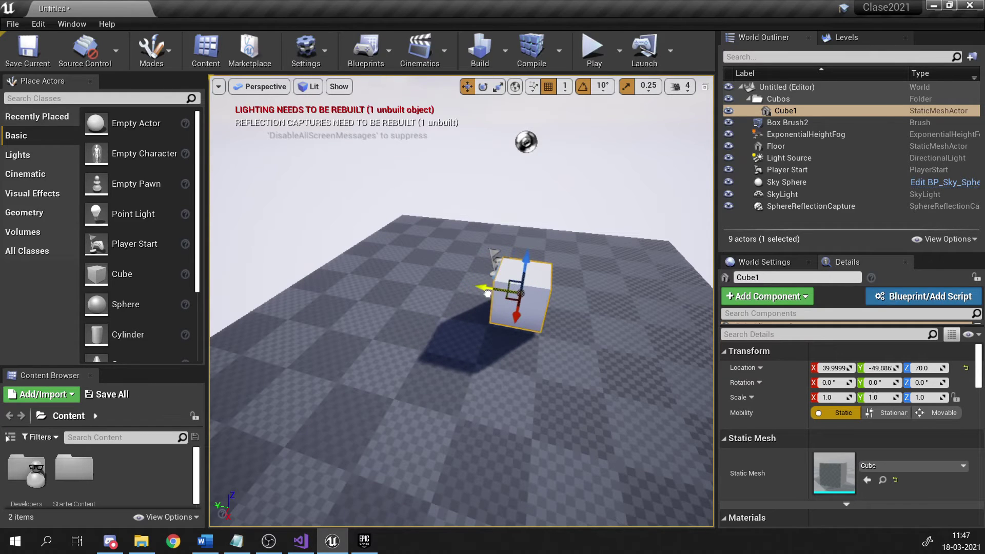
Turn off position grid snapping and move Cube1 freely along the Y axis to about -42.02.
left_click(548, 86)
scroll(532, 312, "up", 10)
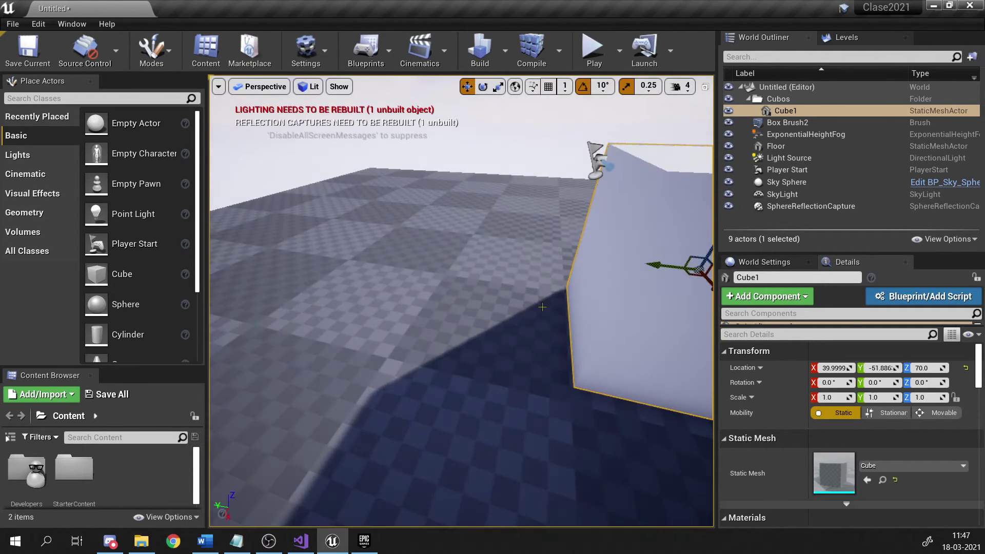
scroll(533, 312, "down", 8)
key("w")
key("d")
right_click_drag(532, 312, 539, 310)
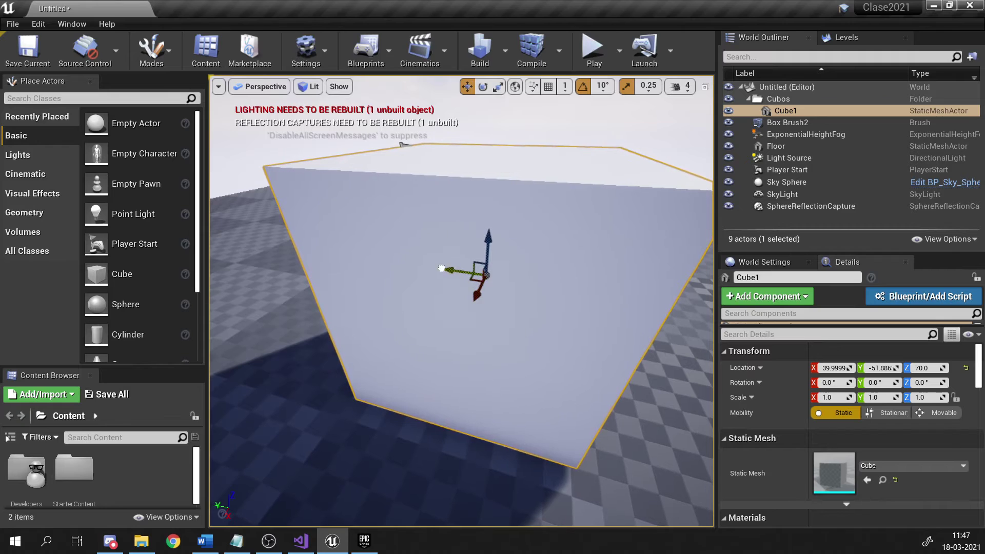
left_click_drag(441, 268, 425, 268)
Turn position grid snapping on with a value of 10 and move Cube1 along the Y axis to about -52.02.
left_click(549, 86)
left_click(565, 86)
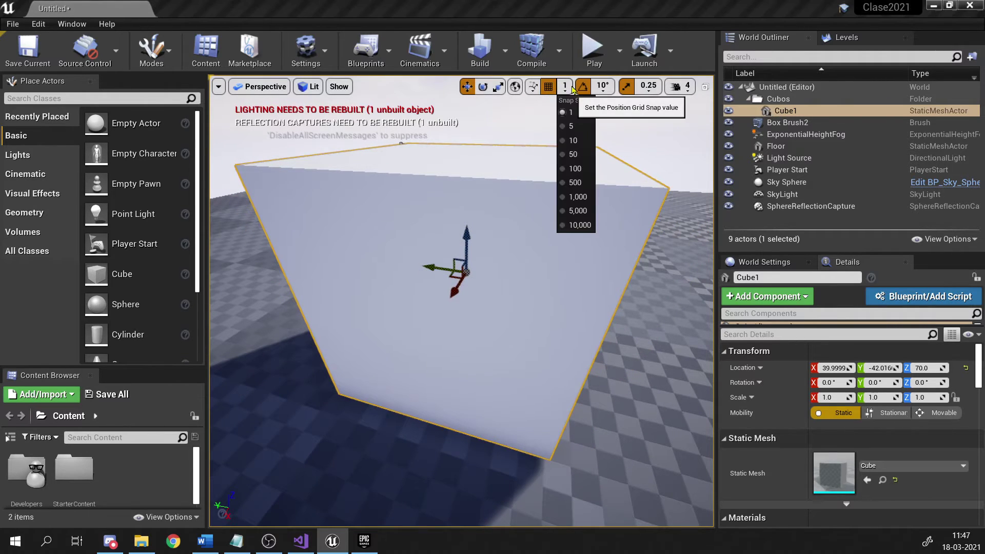
left_click(584, 139)
key("s")
right_click_drag(446, 261, 448, 264)
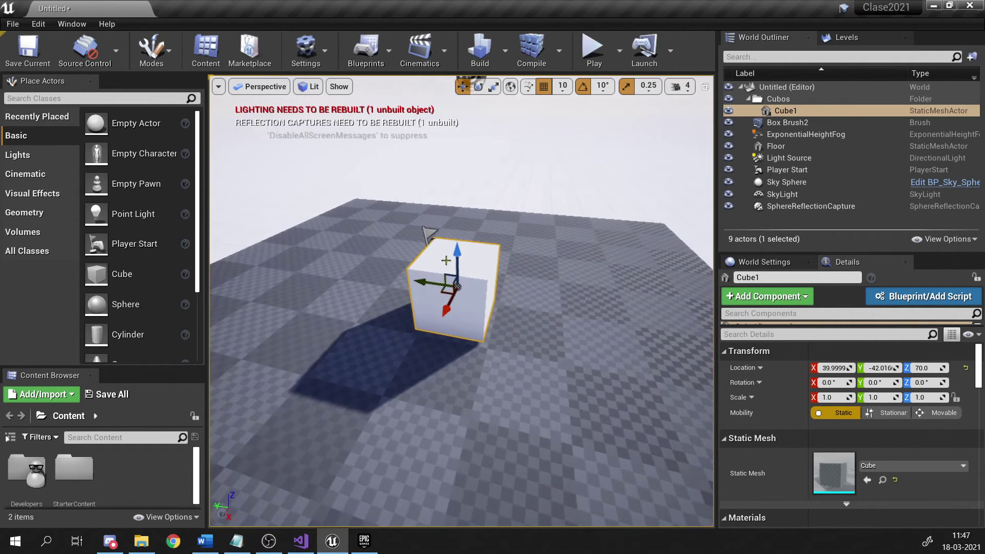
mouse_move(418, 282)
left_mouse_down()
mouse_move(501, 303)
mouse_move(429, 283)
left_mouse_up()
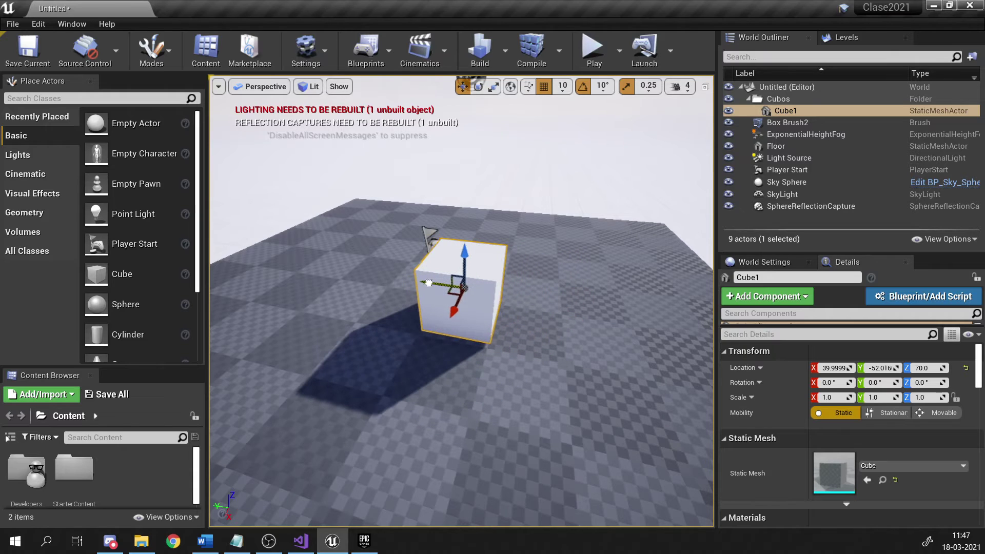
Check the rotation grid snap options and try rotating Cube1 about the X axis with the 10° snap.
key("w")
mouse_move(443, 288)
right_mouse_down()
mouse_move(448, 296)
mouse_move(444, 281)
right_mouse_up()
key("s")
key("w")
key("s")
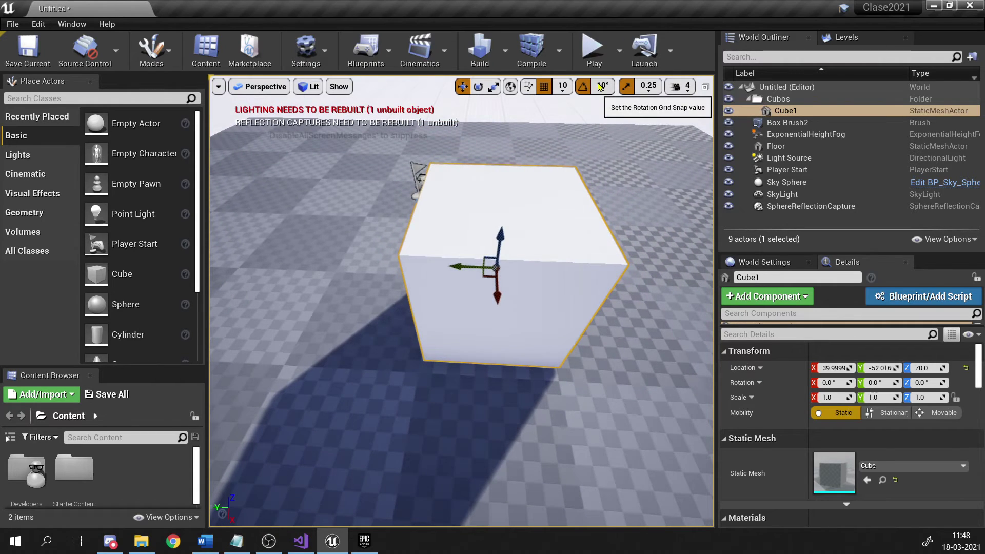
left_click(603, 86)
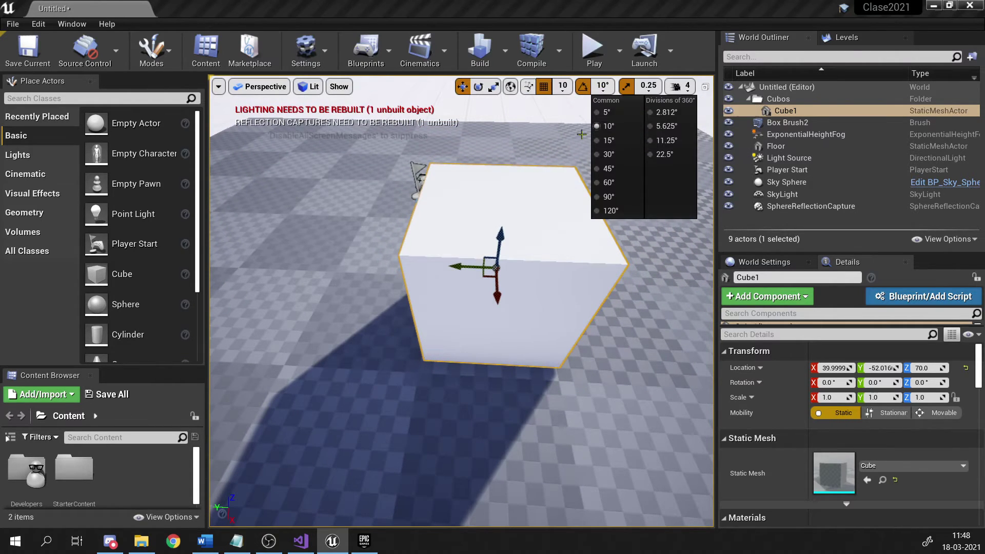
right_click_drag(497, 260, 525, 260)
key("s")
key("e")
left_click_drag(476, 226, 449, 201)
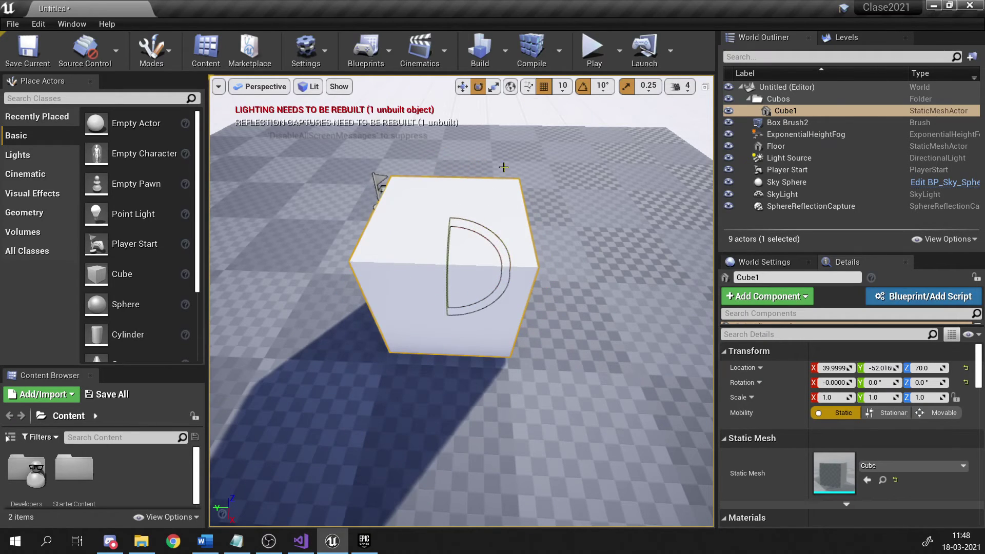
Set the rotation grid snap to 45° and try rotating Cube1 about the X axis.
left_click(604, 86)
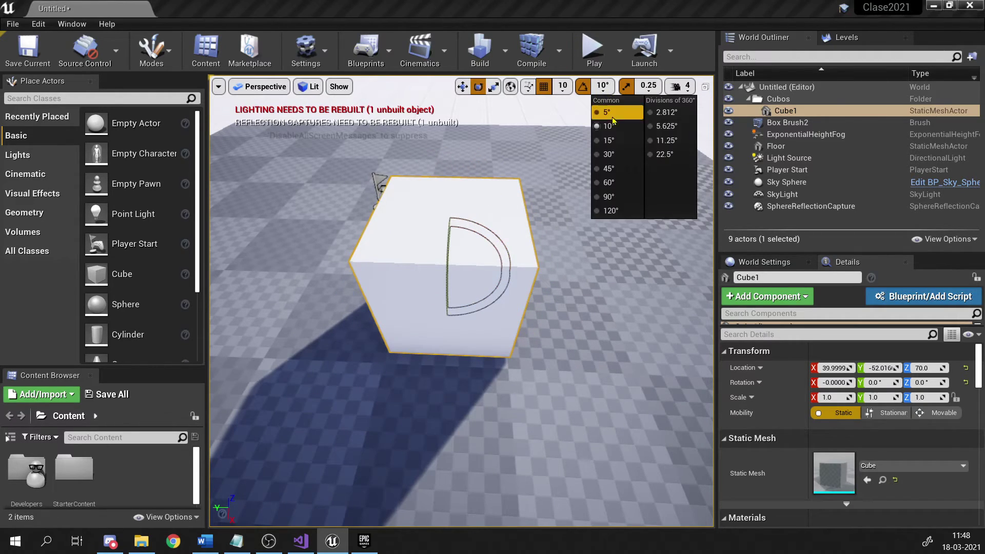
left_click(610, 168)
left_click_drag(471, 224, 651, 102)
Turn off rotation grid snapping and undo the last rotation of Cube1.
left_click(588, 96)
left_click(466, 243)
key("ctrl+z")
Set the scale snap to 0.5 and try scaling Cube1 along the Z axis.
left_click(648, 89)
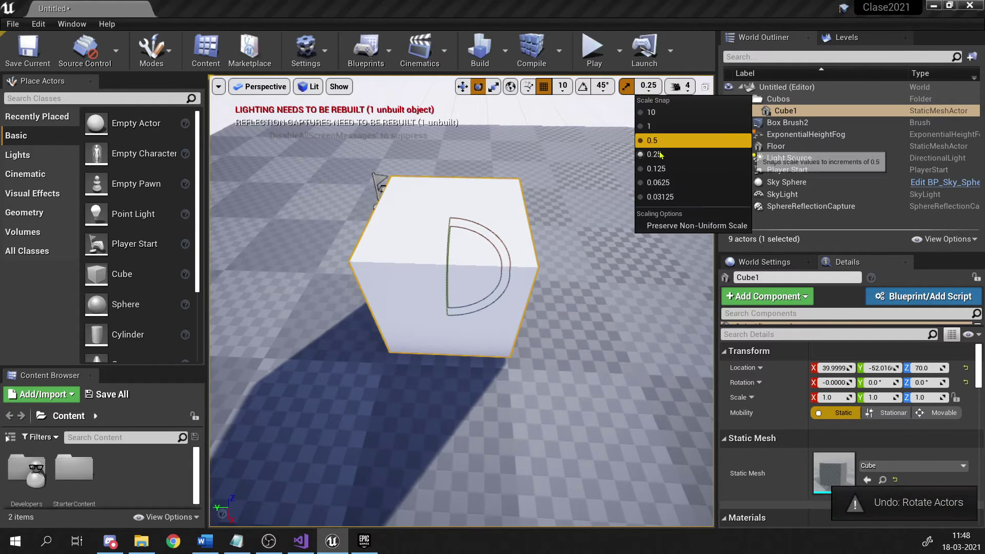
left_click(655, 141)
right_click_drag(570, 174, 570, 154)
key("r")
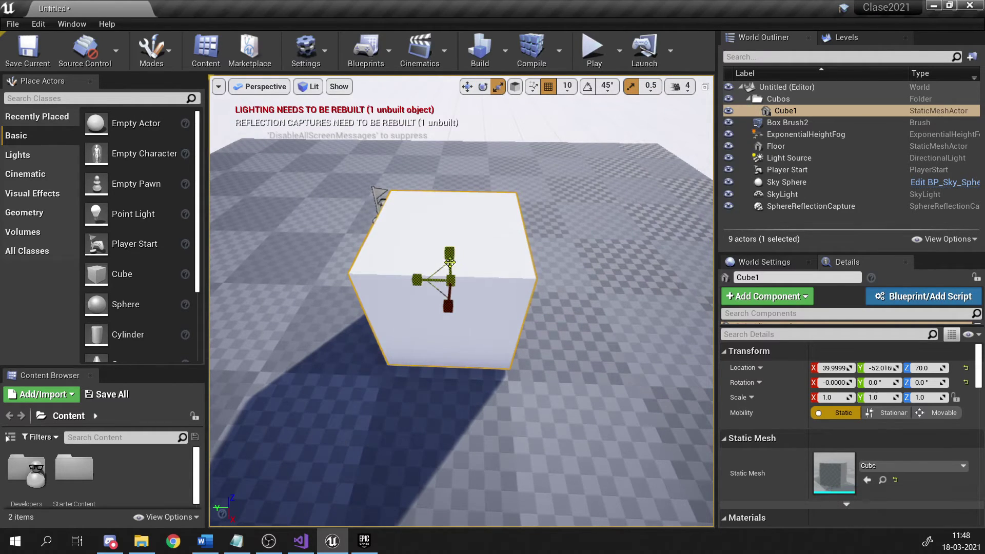
left_click_drag(450, 262, 457, 234)
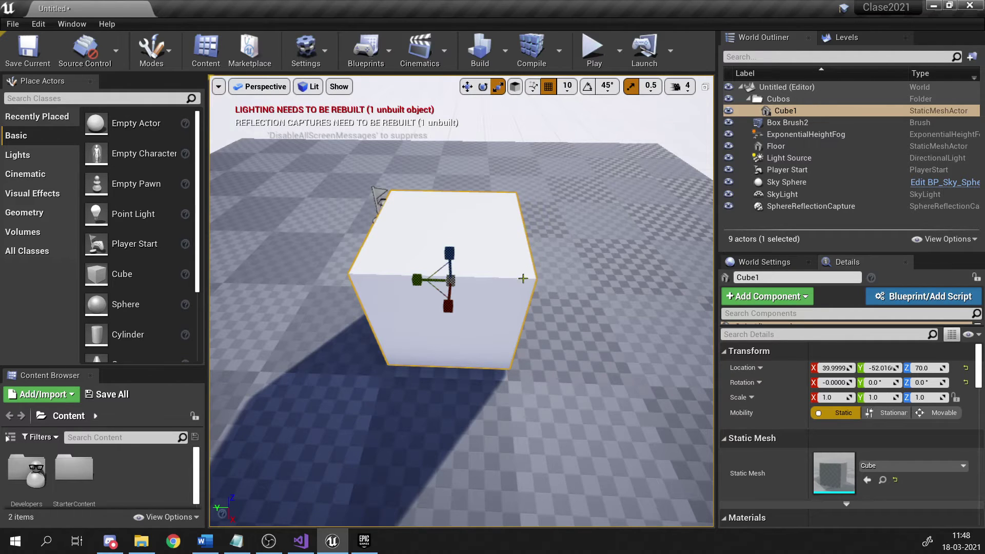
Set the camera speed to 8 and fly through the level to test it.
key("s")
right_click_drag(523, 279, 523, 276)
key("w")
key("s")
key("w")
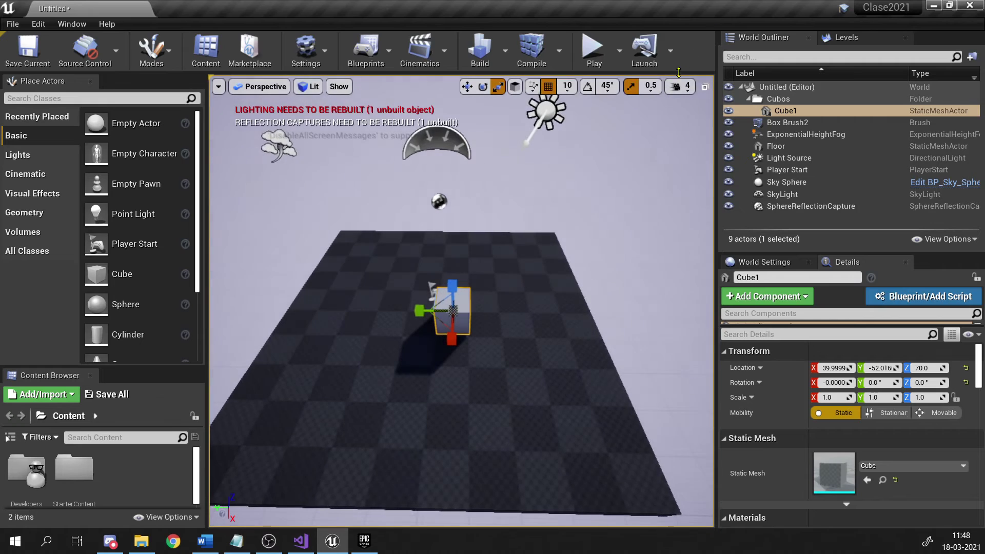
left_click(680, 86)
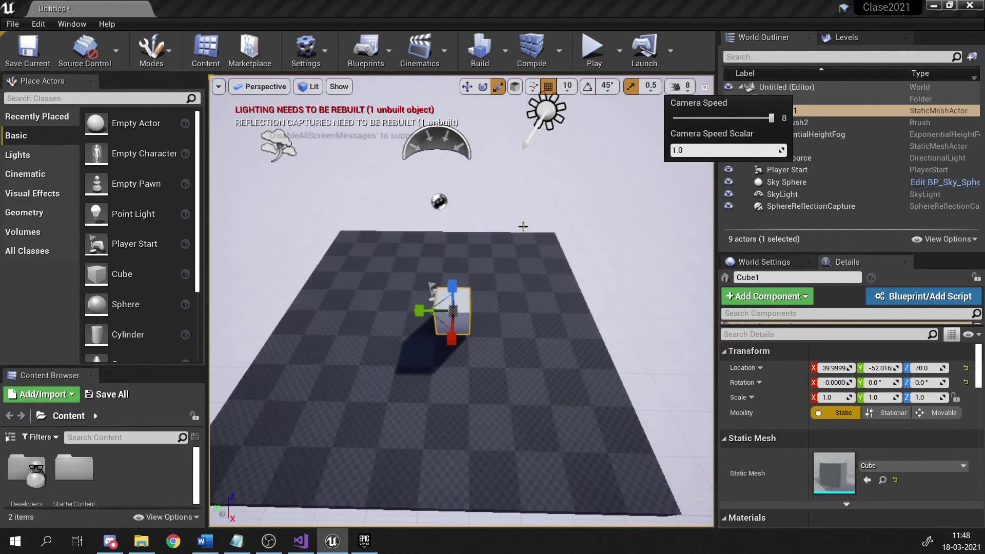
scroll(523, 226, "up", 2)
key("s")
right_click_drag(523, 227, 536, 227)
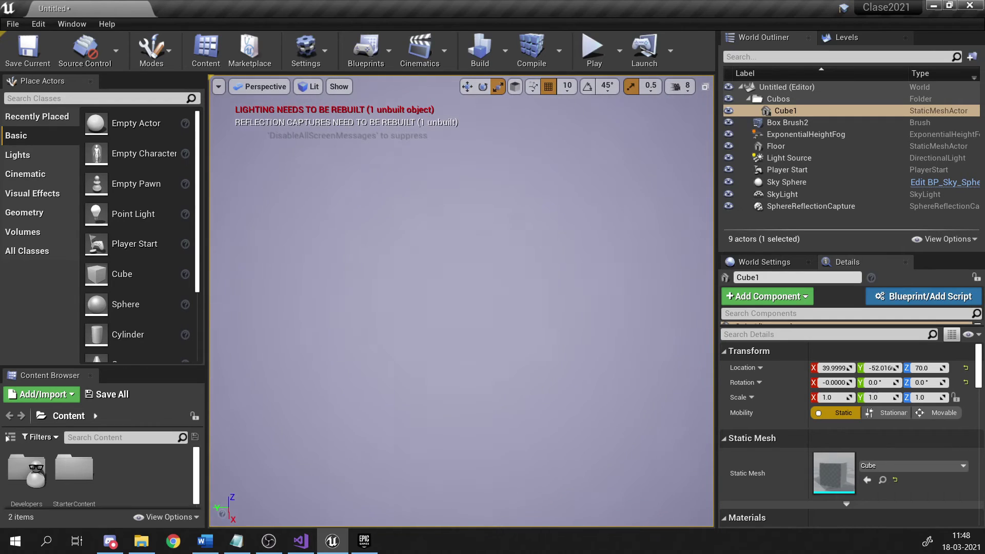
Lower the camera speed to 3, focus the view on Cube1, and raise the speed to 4 while flying around it.
scroll(519, 231, "down", 5)
left_click(680, 86)
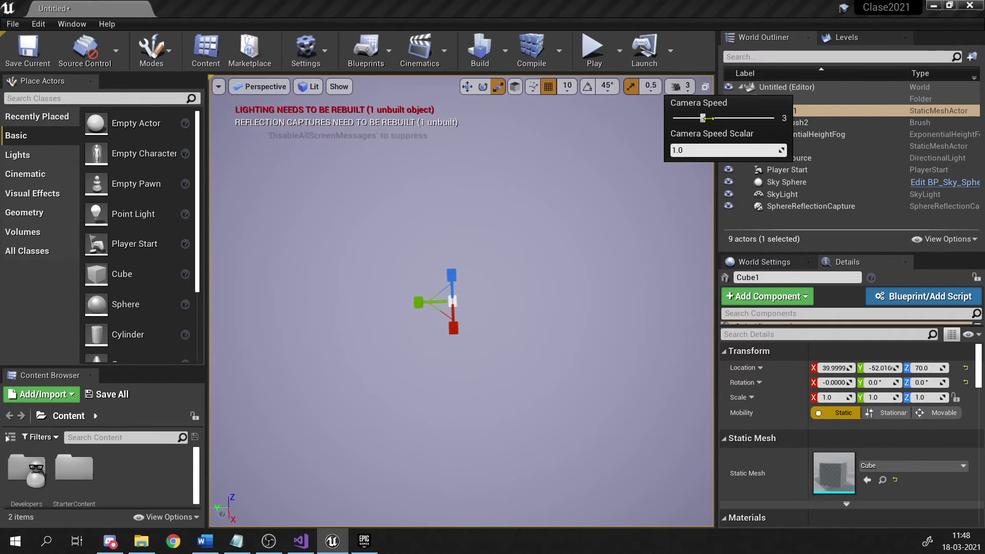
right_click_drag(463, 324, 471, 297)
key("f")
scroll(452, 288, "down", 3)
scroll(452, 288, "up", 10)
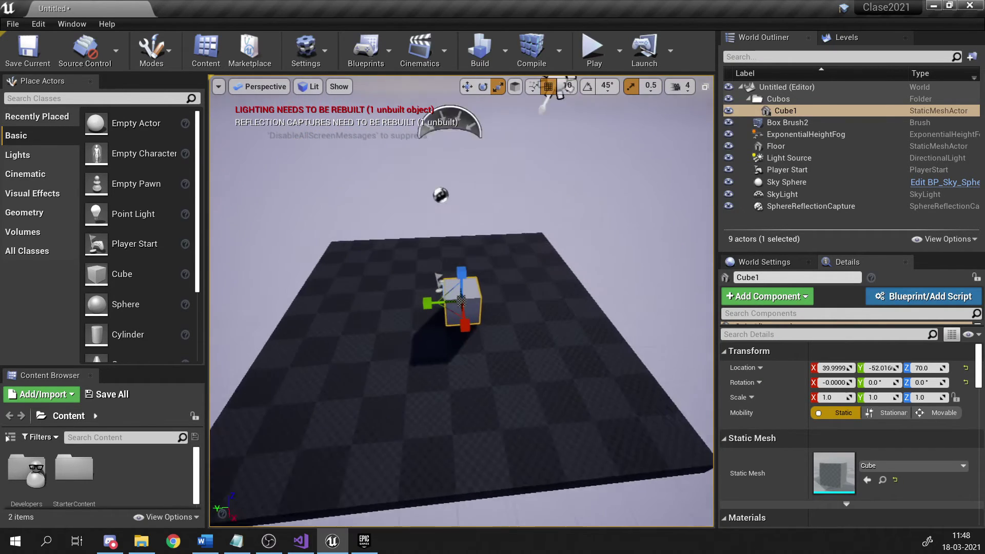
scroll(452, 288, "down", 5)
key("w")
right_click_drag(461, 301, 460, 334)
key("s")
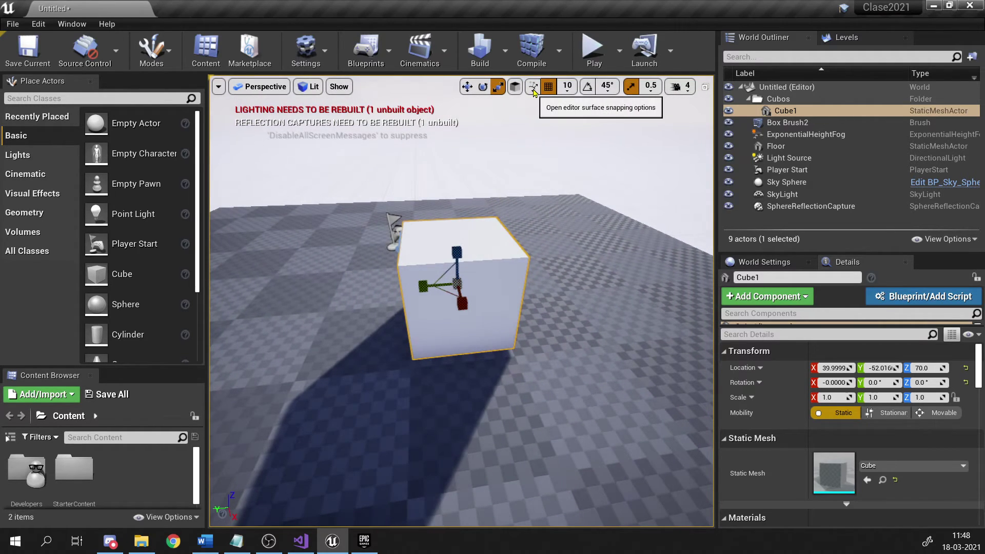
Show the surface snapping options and close them without changes.
left_click(533, 89)
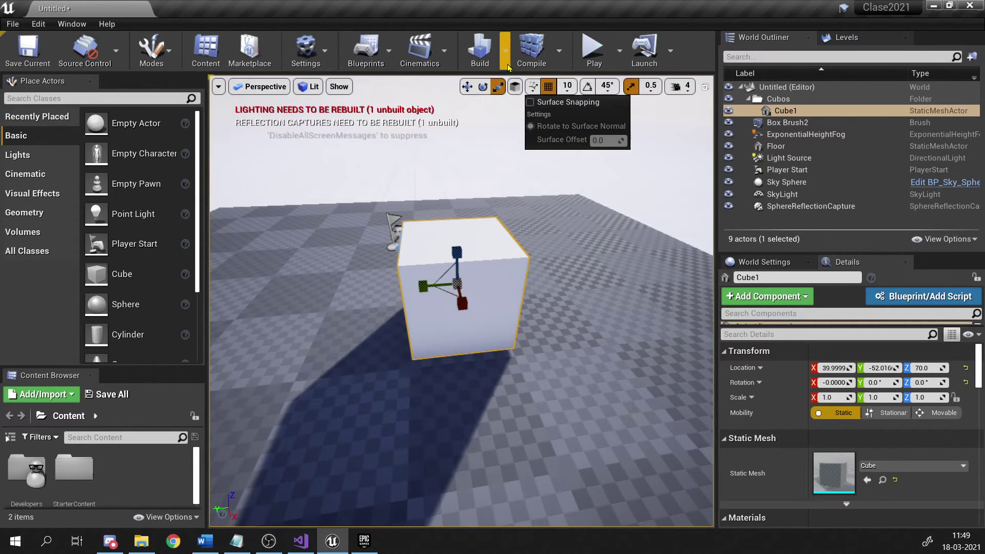
left_click(515, 90)
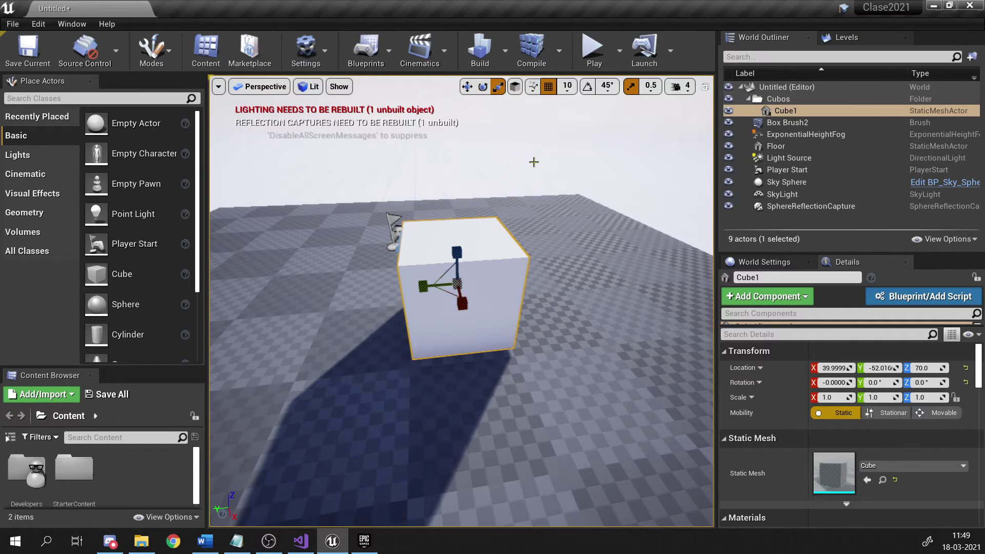
right_click_drag(504, 252, 472, 264)
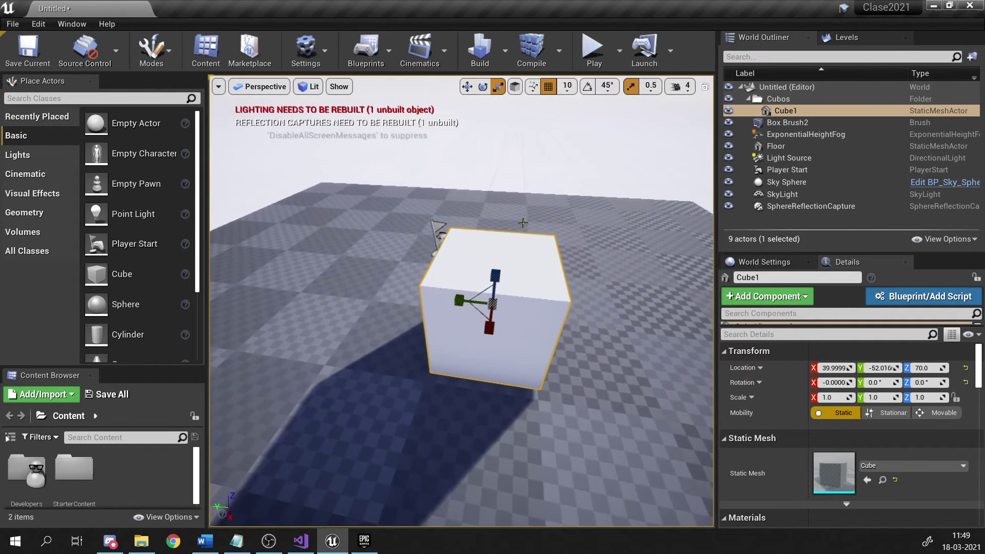
Switch the transform gizmo to local space and move Cube1 up along the Z axis to 80.
key("w")
right_click_drag(510, 235, 473, 152)
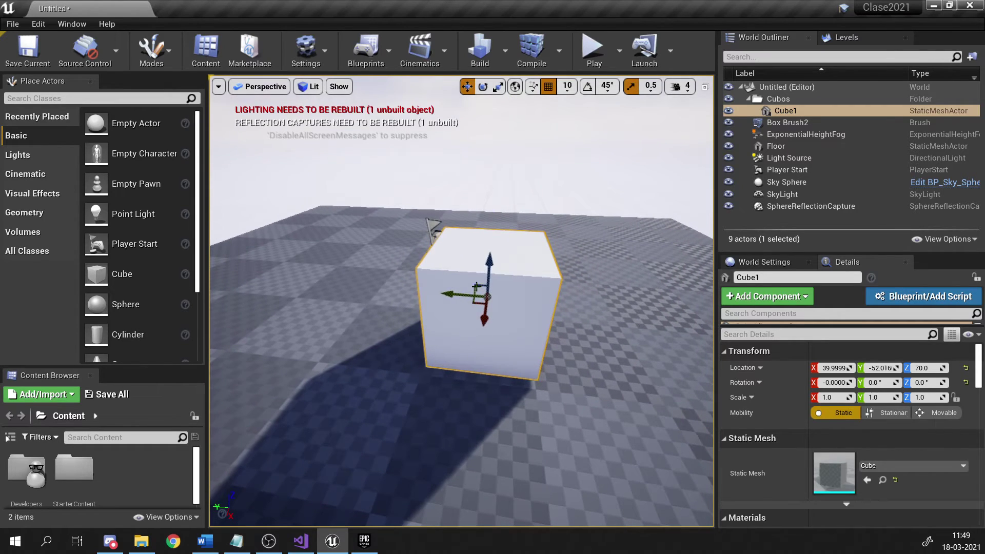
left_click(515, 87)
mouse_move(490, 259)
left_mouse_down()
mouse_move(493, 198)
mouse_move(491, 254)
left_mouse_up()
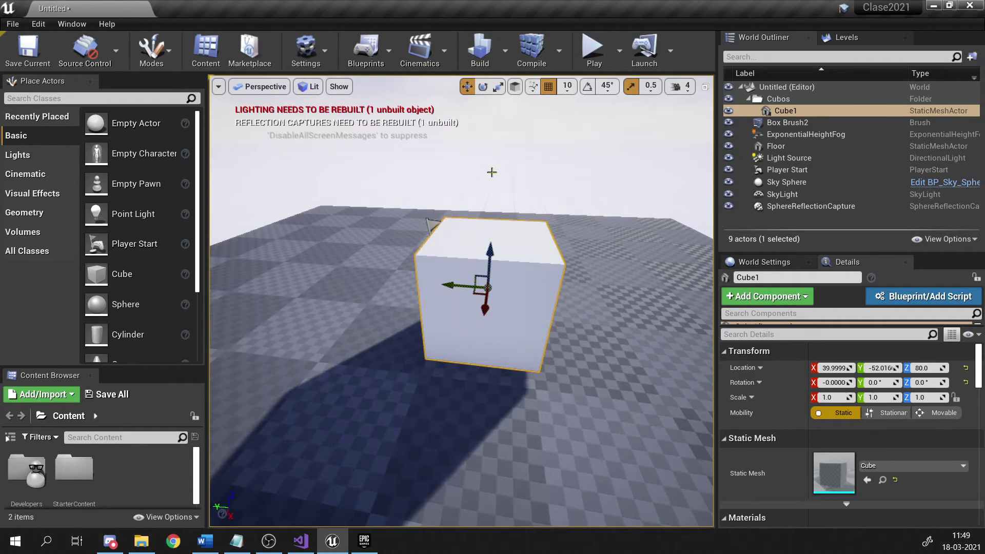
scroll(492, 172, "up", 4)
scroll(491, 172, "down", 2)
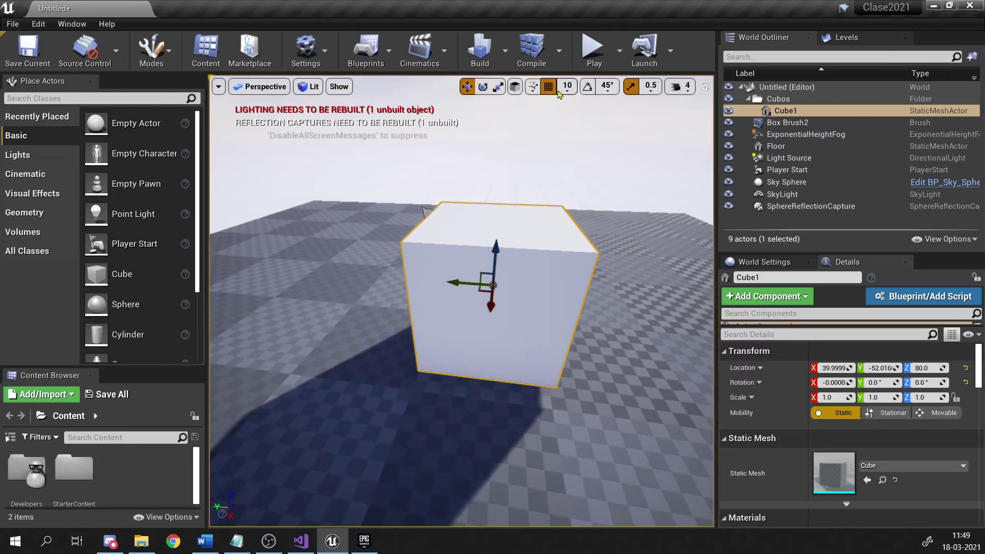
Rotate Cube1 about the X axis to about -42.99° and move it along its local axes to about Y -62.68, Z 179.43.
right_click_drag(495, 250, 503, 279)
key("e")
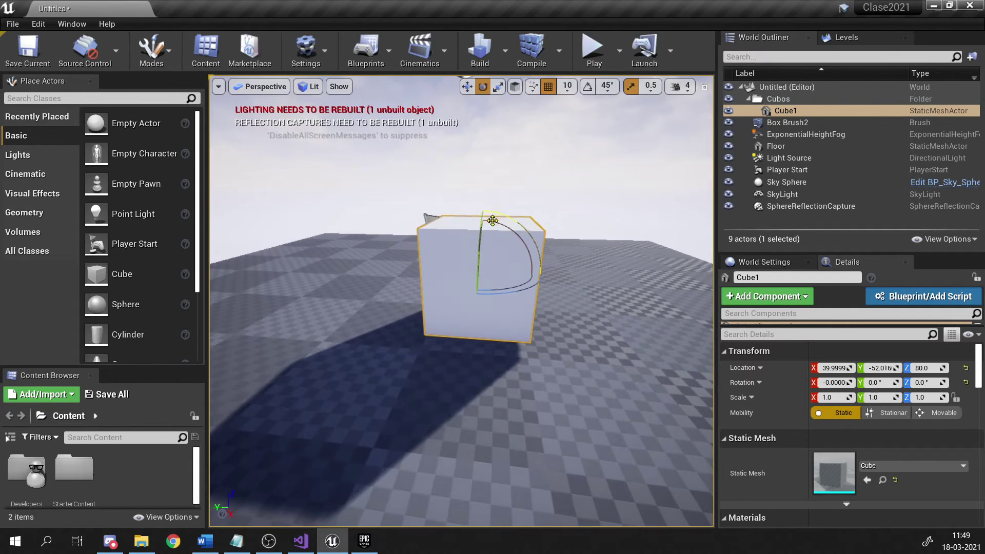
left_click_drag(490, 219, 585, 182)
key("r")
left_click_drag(517, 190, 472, 135)
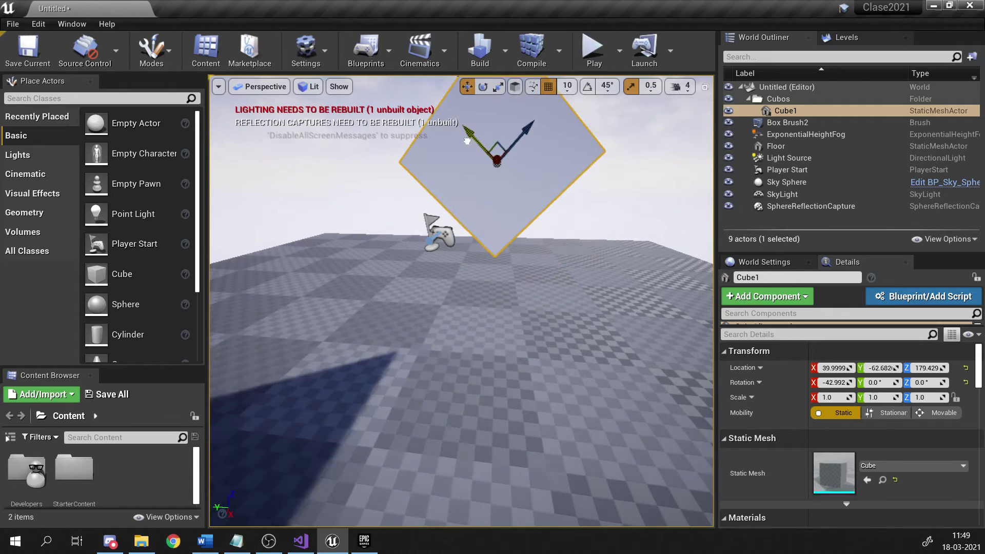
Rotate Cube1 further about its local X axis to about -47.66°.
right_click_drag(472, 136, 549, 77)
key("s")
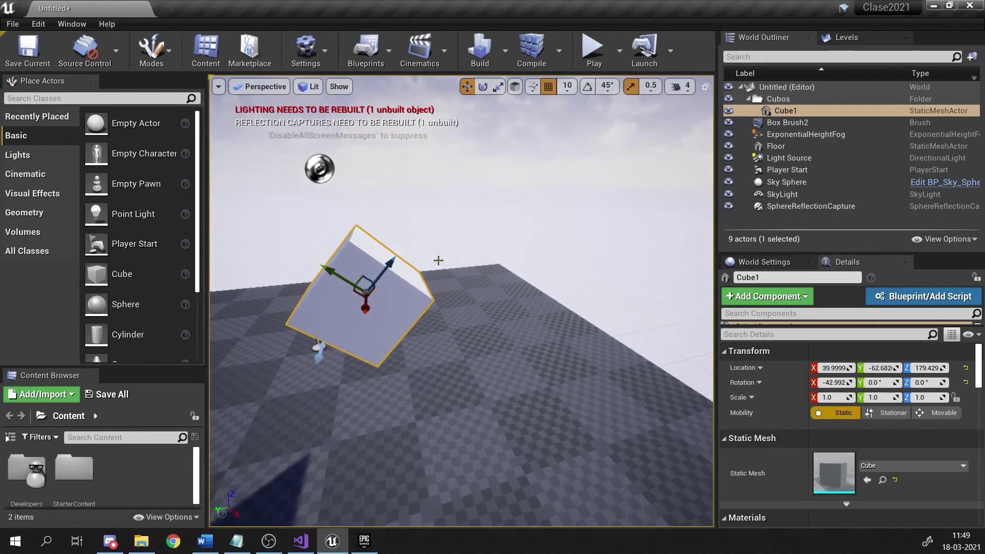
key("d")
right_click_drag(356, 315, 294, 287)
key("w")
key("s")
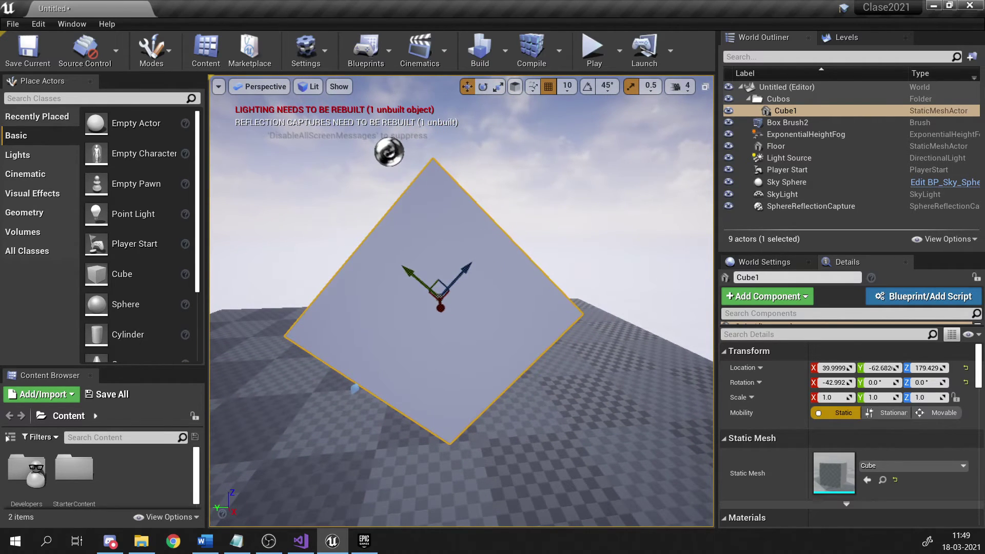
right_click_drag(457, 283, 489, 262)
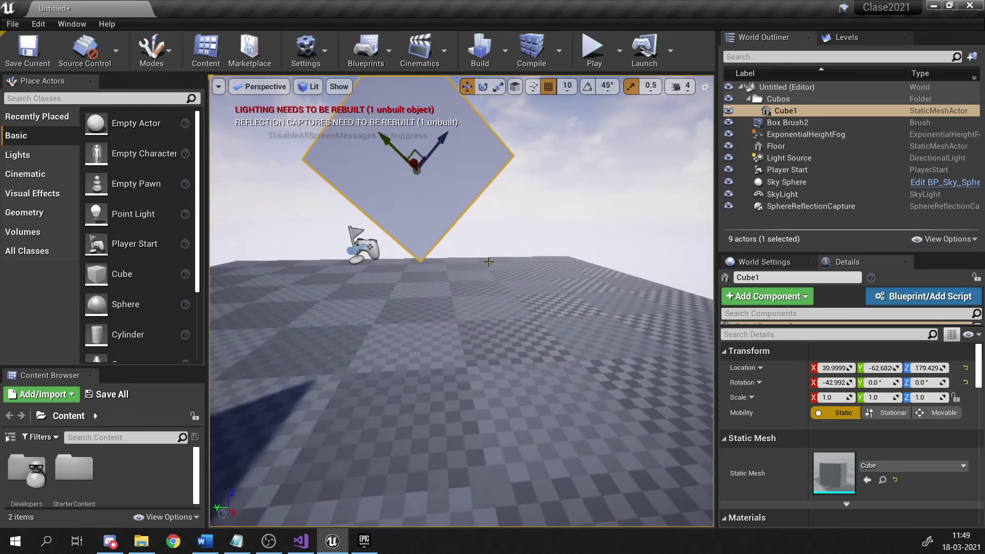
key("e")
left_click_drag(431, 226, 431, 282)
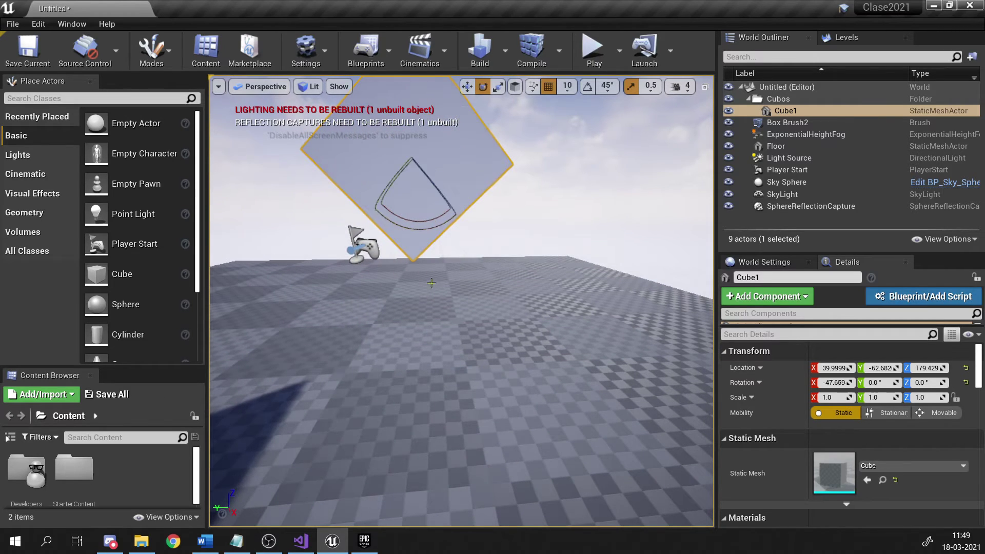
mouse_move(431, 282)
right_mouse_down()
mouse_move(418, 267)
mouse_move(431, 285)
right_mouse_up()
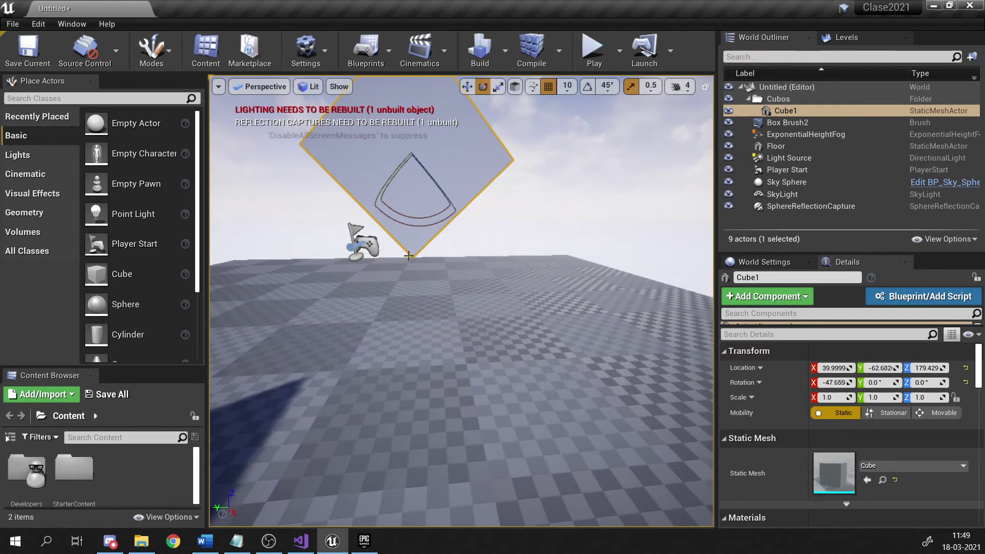
Try scaling Cube1 in local space, and move it along its tilted axes to about Y -57.26, Z 215.07.
right_click_drag(415, 341, 414, 290)
key("s")
key("r")
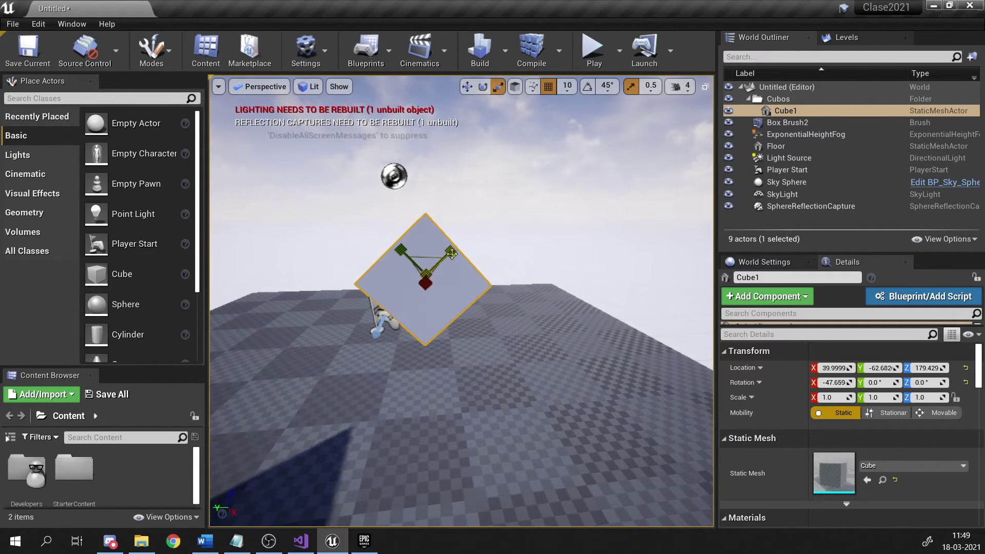
left_click_drag(455, 248, 354, 247)
left_click_drag(414, 254, 448, 218)
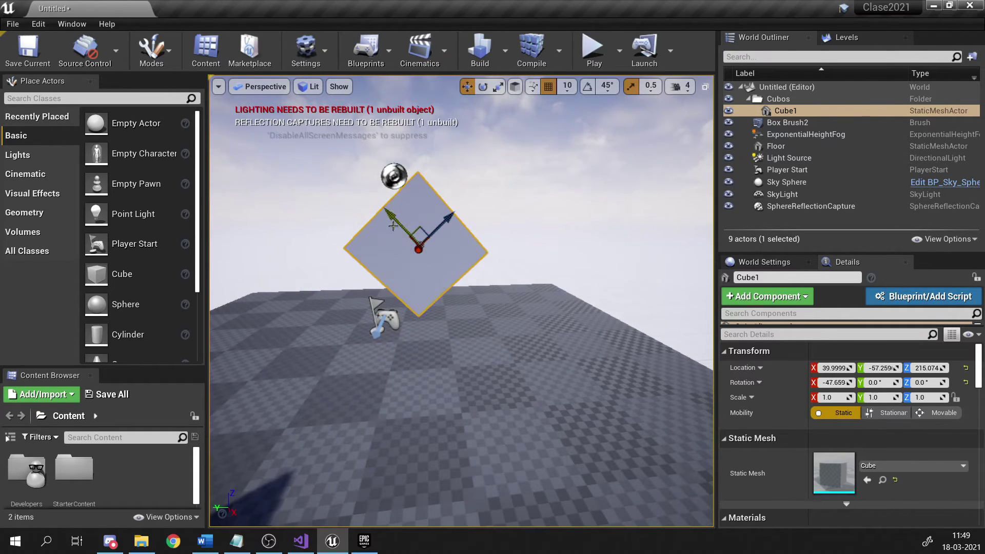
Switch the transform gizmo to world space and move the tilted Cube1 down along the world Z axis.
key("w")
right_click_drag(448, 218, 459, 185)
key("s")
left_click(515, 86)
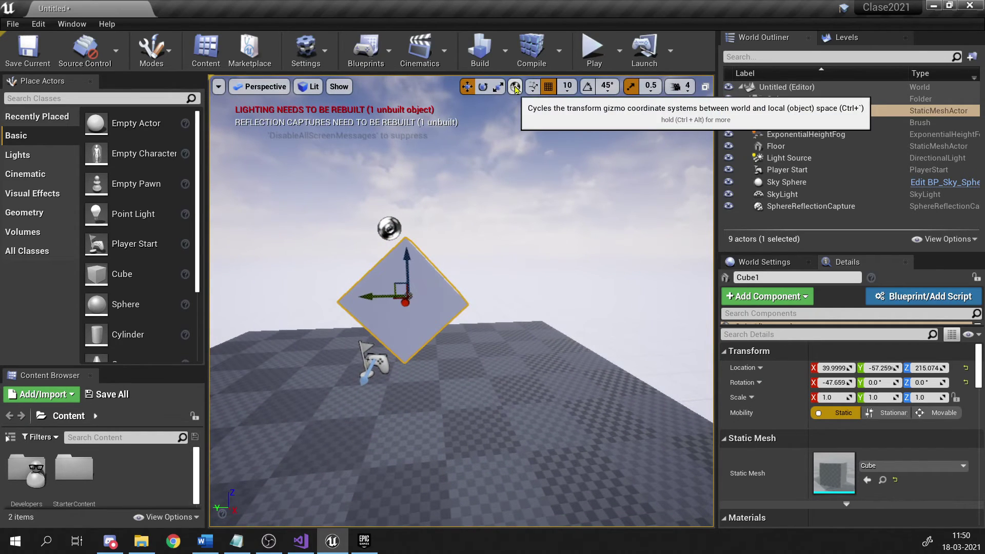
mouse_move(401, 268)
right_mouse_down()
mouse_move(417, 272)
mouse_move(397, 272)
mouse_move(395, 262)
right_mouse_up()
key("s")
key("w")
left_click_drag(395, 262, 394, 350)
Move Cube1 along the world axes to about Y -17.26, Z 95.07, close above the floor.
key("s")
right_click_drag(393, 350, 498, 291)
left_click_drag(465, 310, 454, 367)
right_click_drag(454, 367, 505, 367)
key("a")
key("a")
mouse_move(412, 363)
right_mouse_down()
mouse_move(379, 349)
mouse_move(461, 405)
mouse_move(431, 359)
mouse_move(412, 363)
right_mouse_up()
key("w")
key("s")
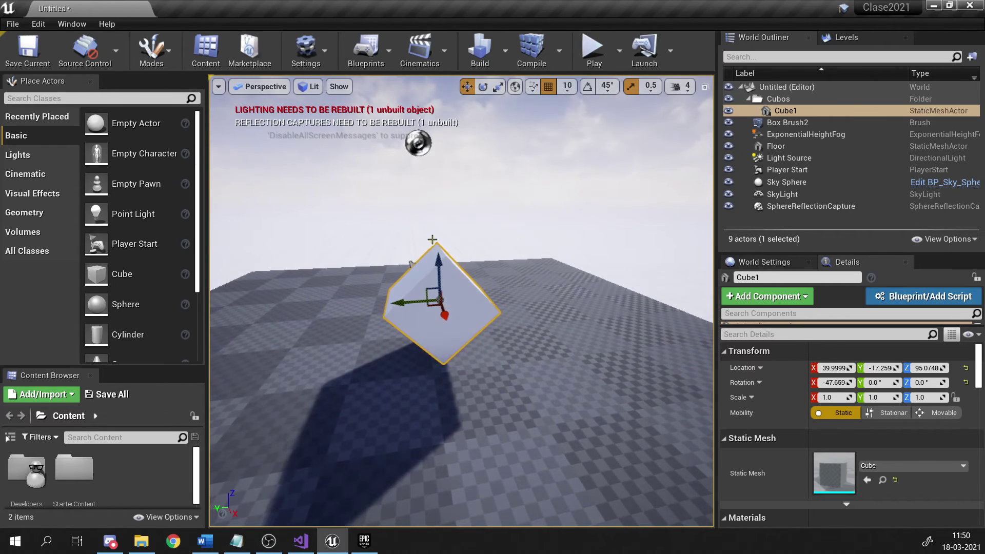
Raise the tilted Cube1 along the world Z axis to about Z 115.07.
left_click_drag(437, 259, 437, 243)
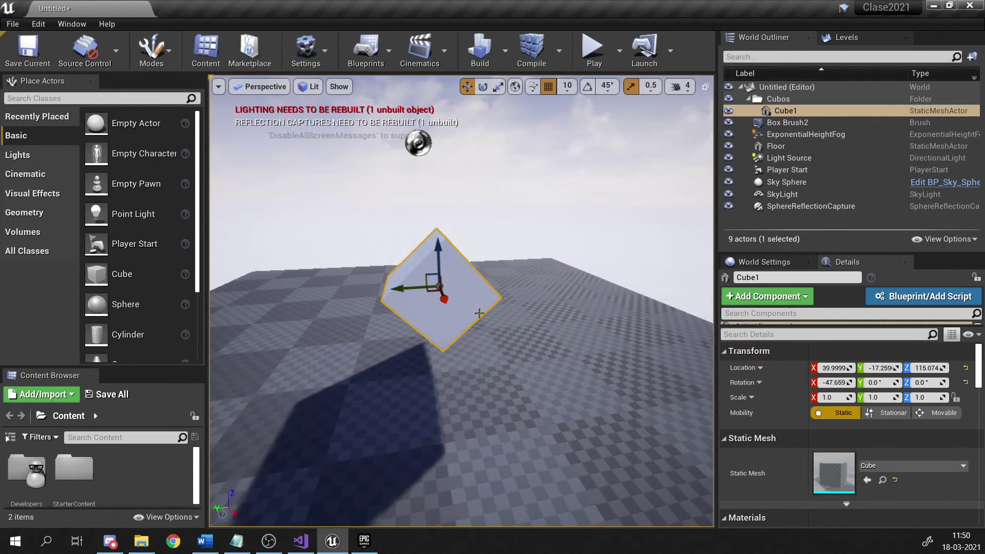
mouse_move(469, 362)
right_mouse_down()
mouse_move(459, 366)
mouse_move(458, 351)
right_mouse_up()
key("w")
key("s")
key("w")
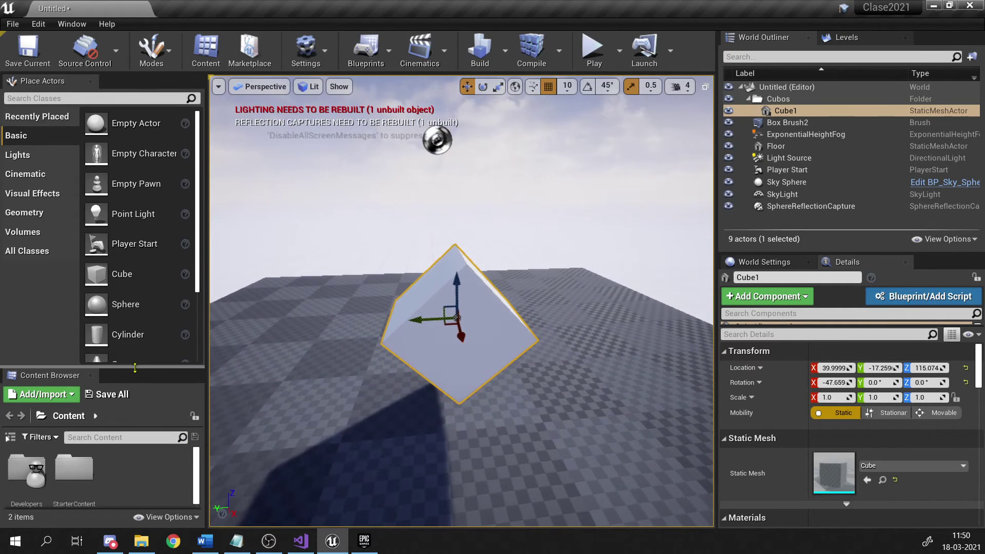
Enlarge the Content Browser and open the Blueprints folder inside StarterContent.
left_click_drag(136, 368, 136, 264)
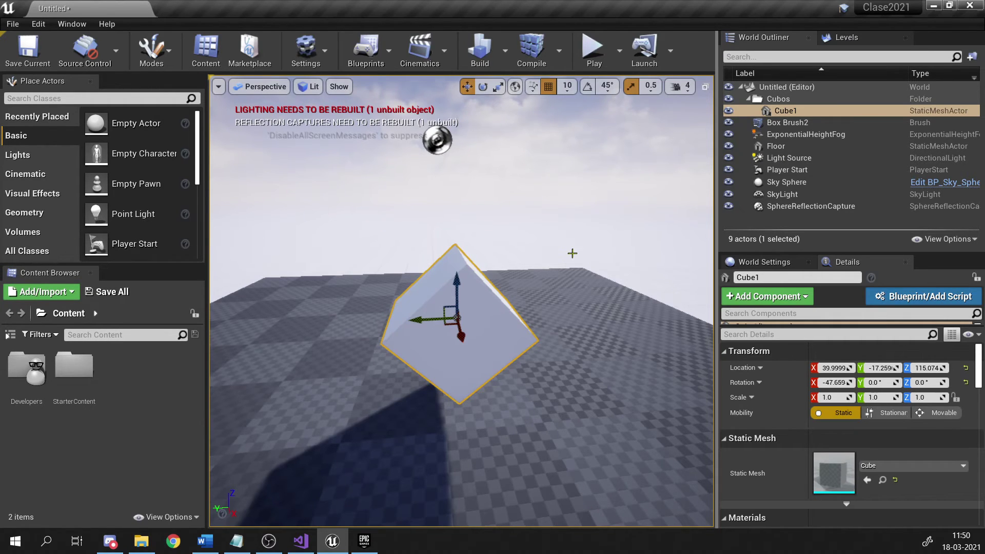
left_click_drag(380, 344, 381, 308)
right_click_drag(362, 347, 362, 347)
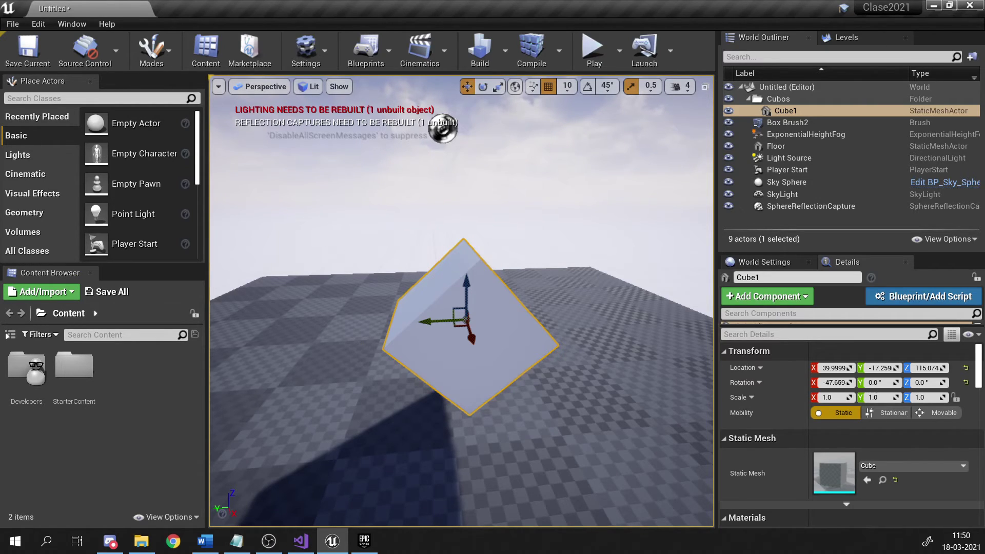
right_click_drag(587, 239, 613, 296)
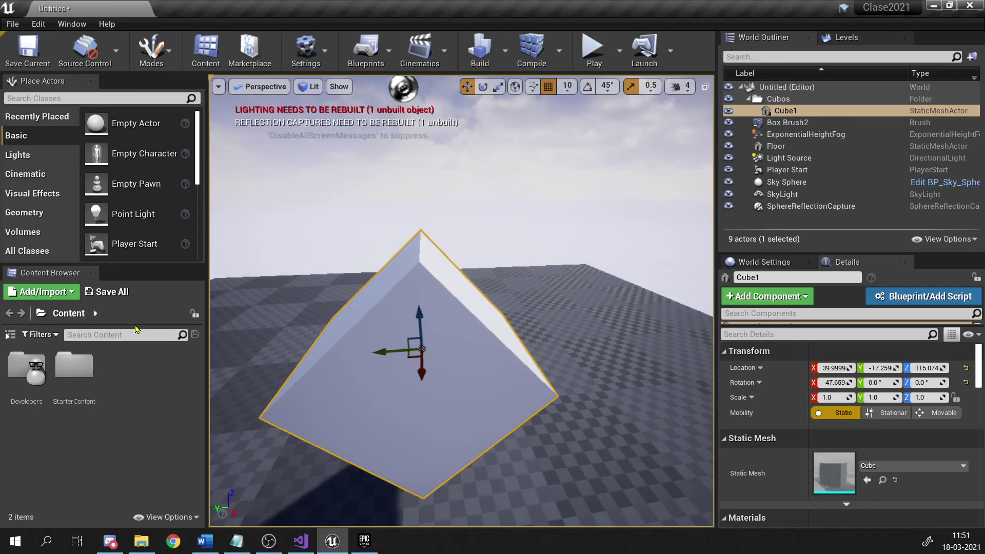
double_click(74, 365)
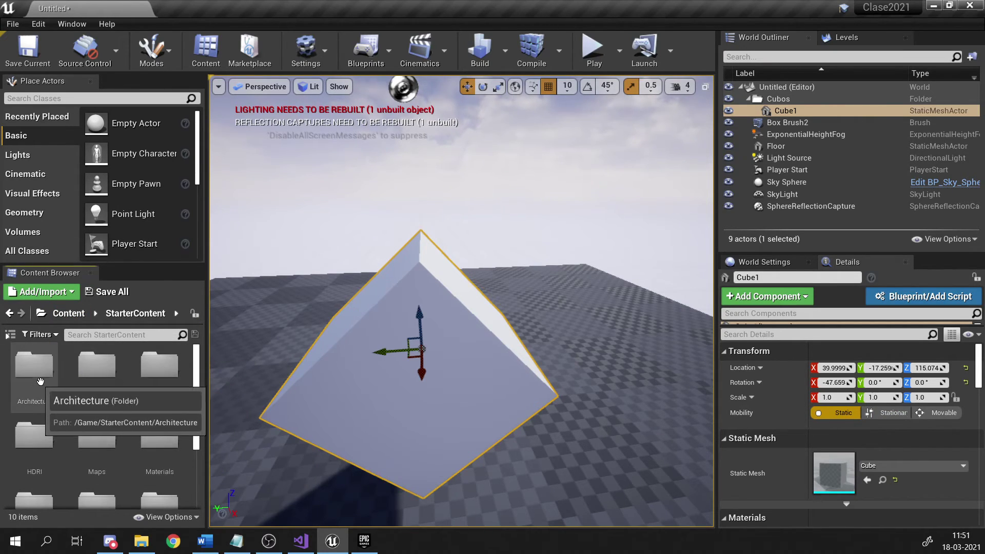
scroll(103, 442, "down", 2)
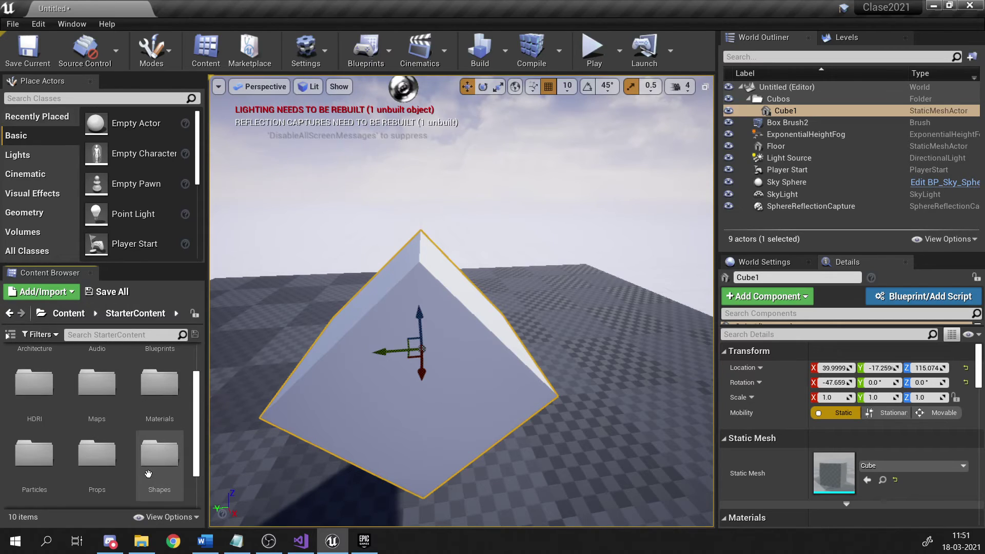
scroll(153, 470, "down", 1)
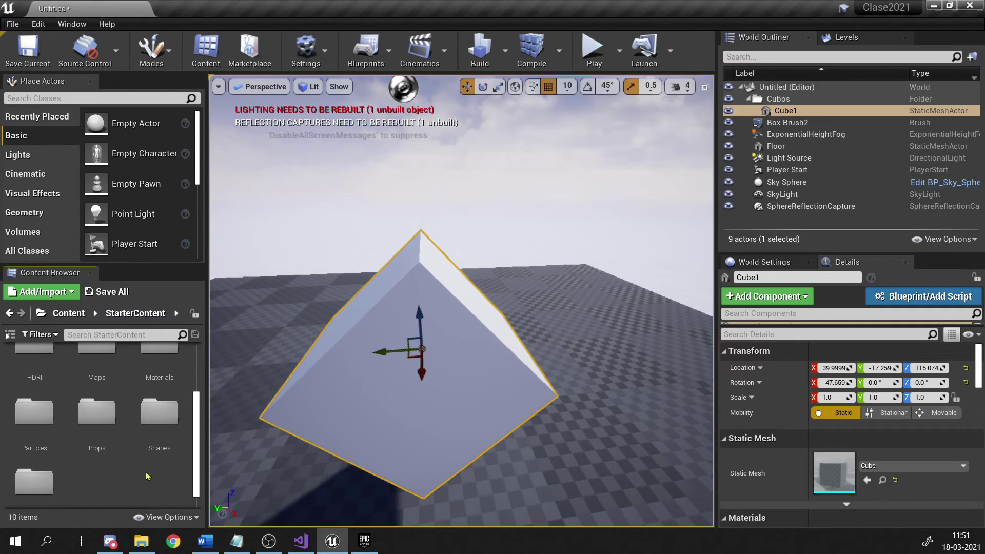
scroll(154, 410, "up", 4)
double_click(160, 360)
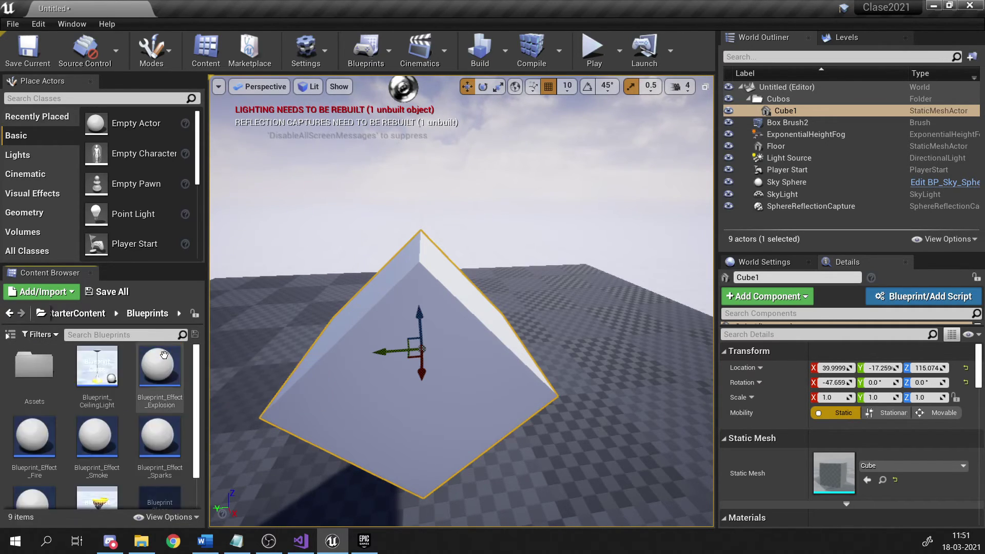
Place a Blueprint_CeilingLight in the level at X -250, Y -280 and raise it above the floor to Z 300.
left_click_drag(97, 365, 557, 299)
right_click_drag(557, 298, 551, 316)
left_click_drag(547, 290, 555, 145)
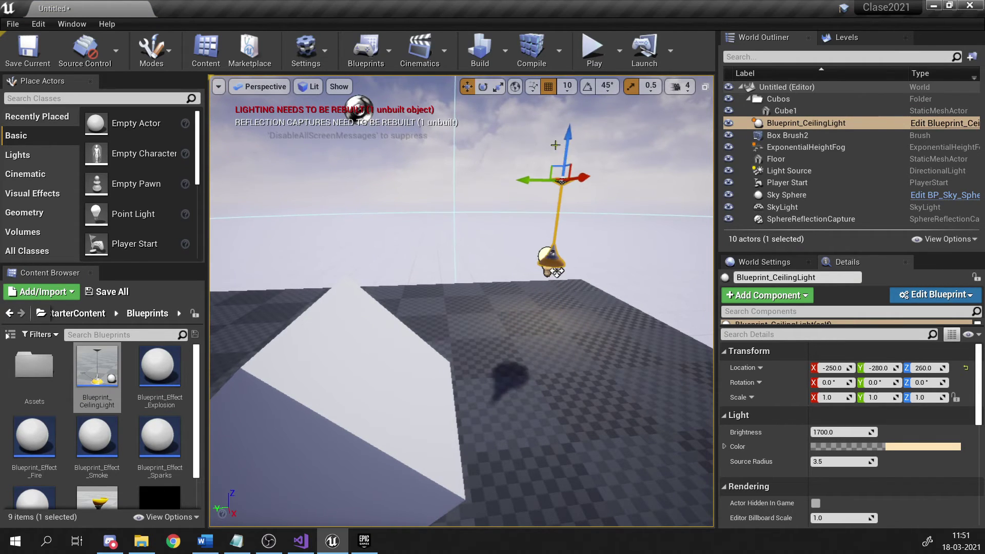
right_click_drag(555, 145, 518, 164)
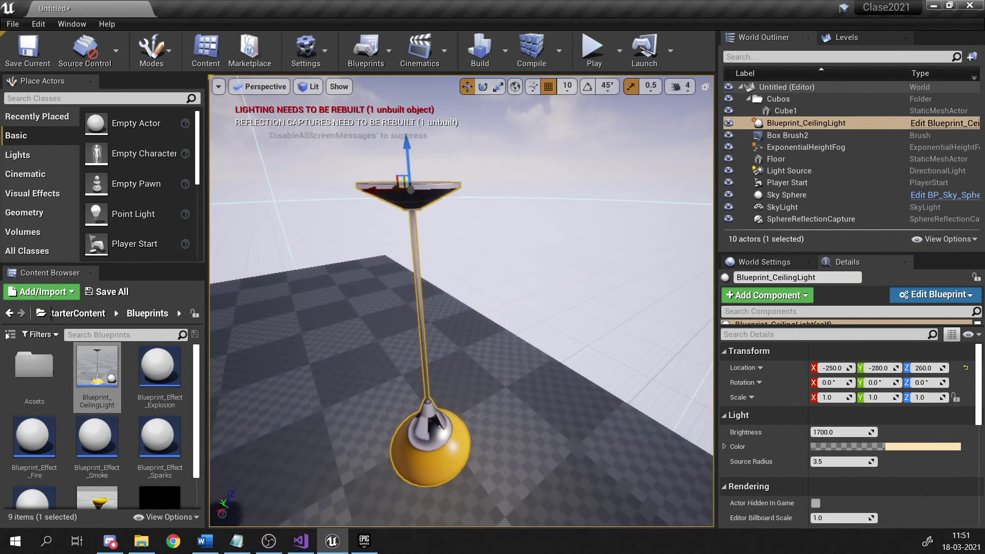
right_click_drag(411, 189, 516, 119)
left_click_drag(415, 134, 410, 41)
right_click_drag(416, 205, 492, 308)
View the Editor Preferences and the Project Settings, closing each one again.
left_click(39, 25)
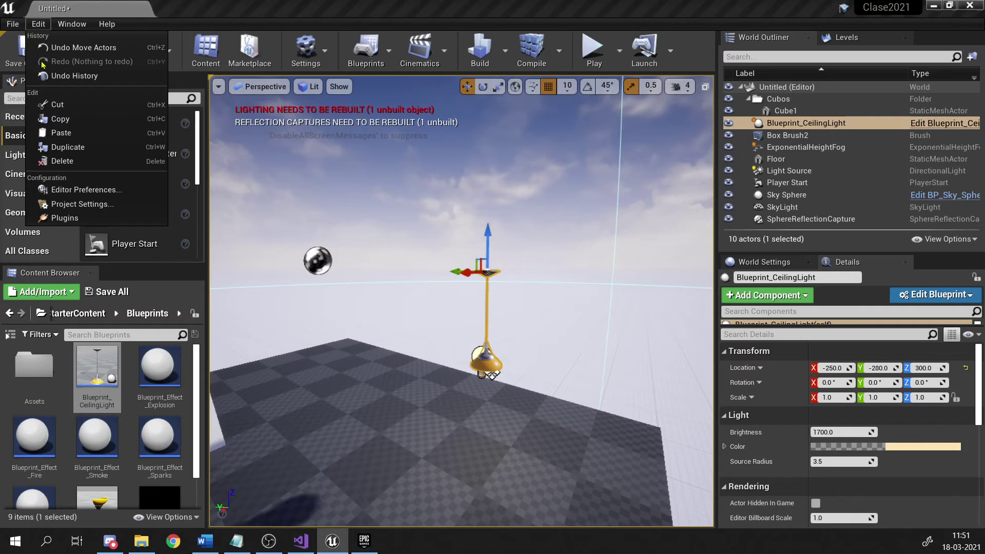
left_click(86, 189)
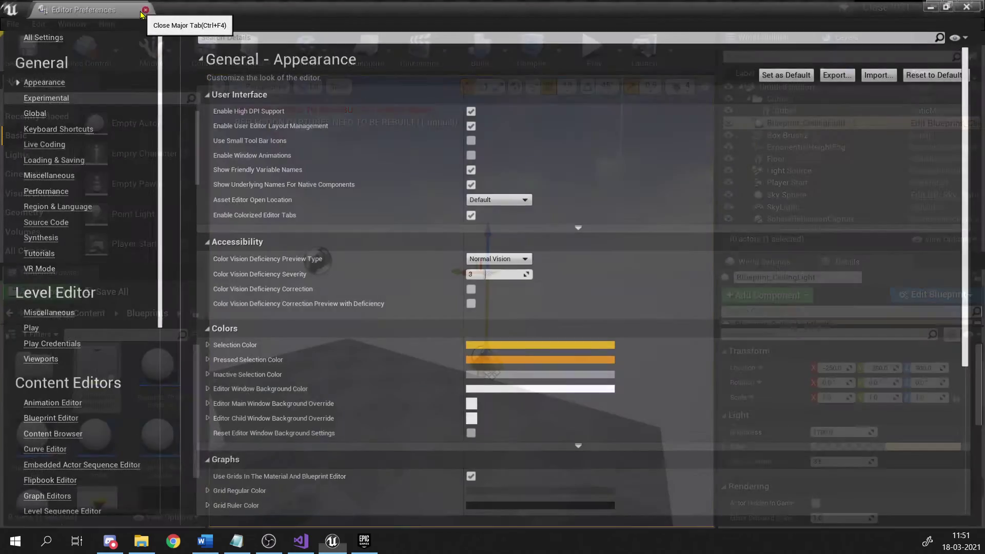
left_click(147, 8)
left_click(39, 23)
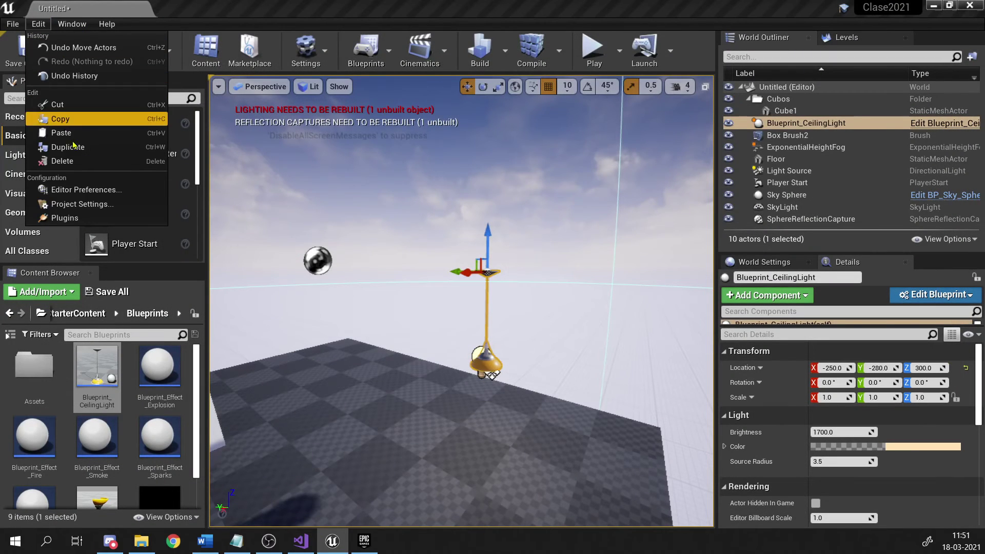
left_click(89, 205)
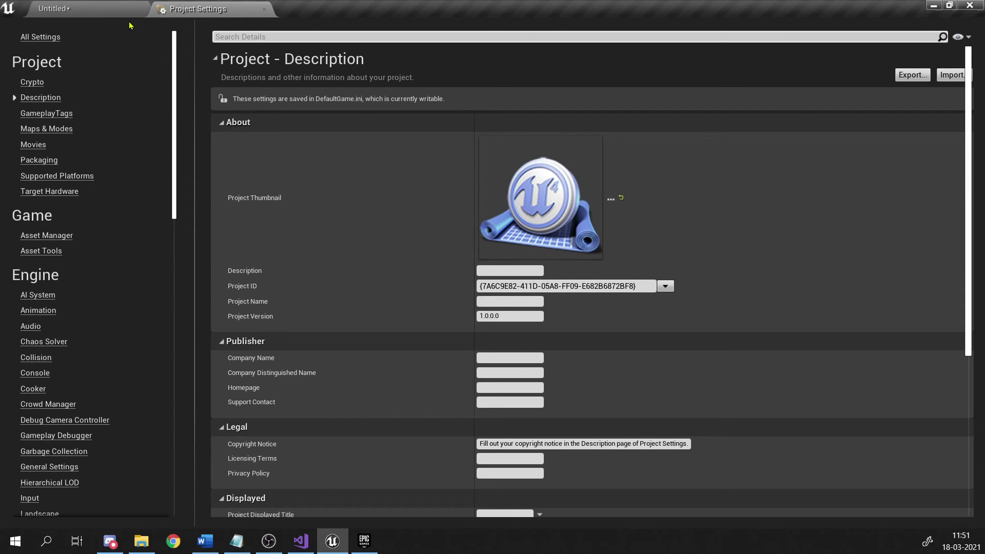
left_click(263, 10)
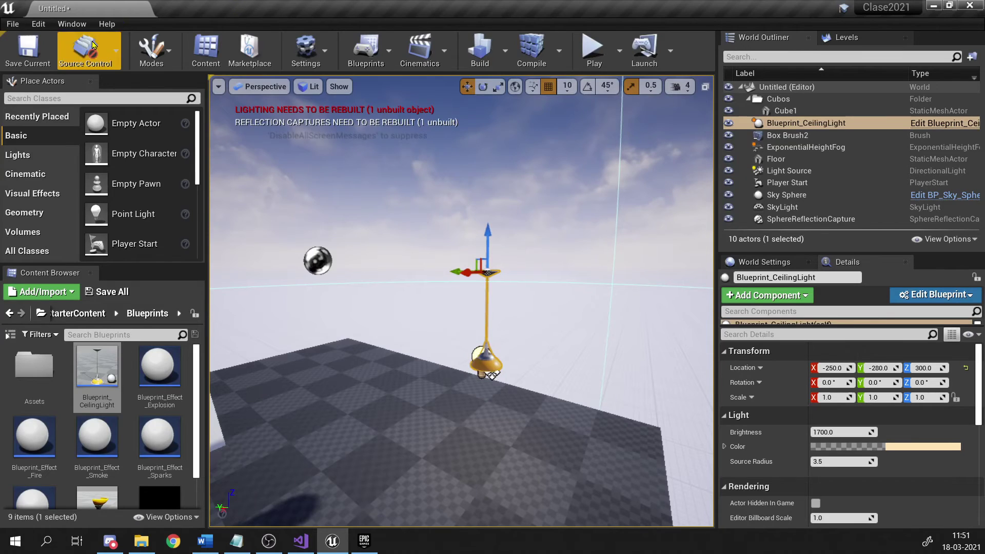
Review the Region & Language options in the Editor Preferences and close them.
left_click(39, 23)
left_click(74, 190)
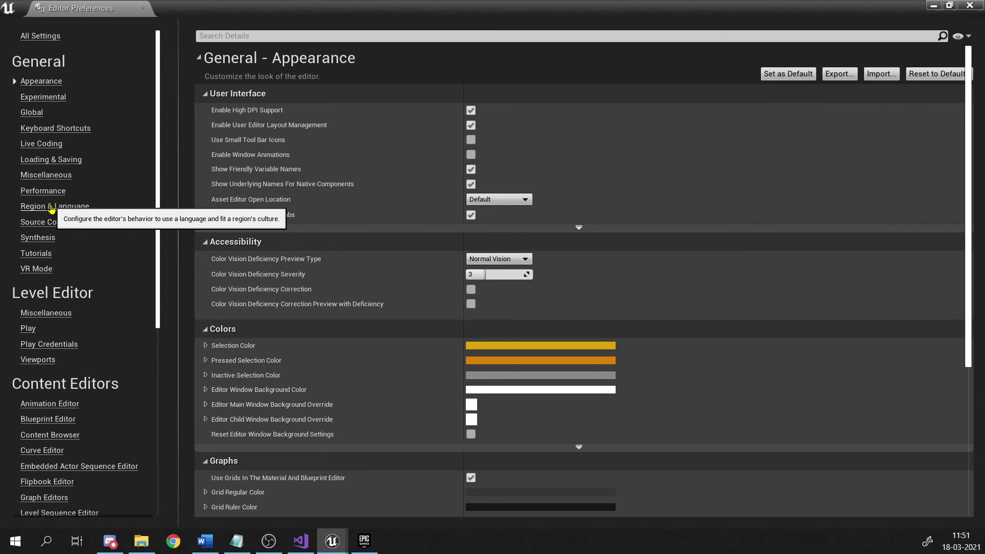
left_click(70, 211)
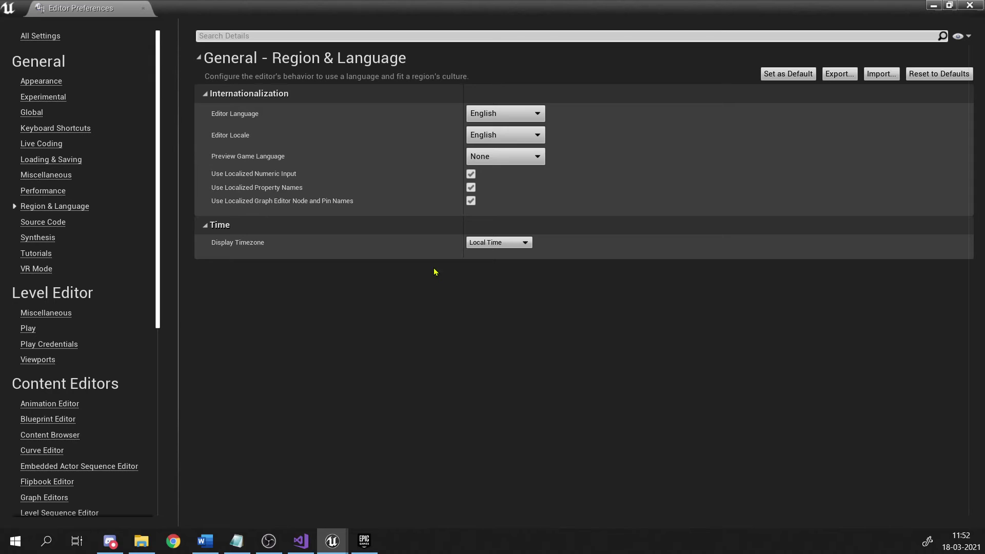
left_click(144, 9)
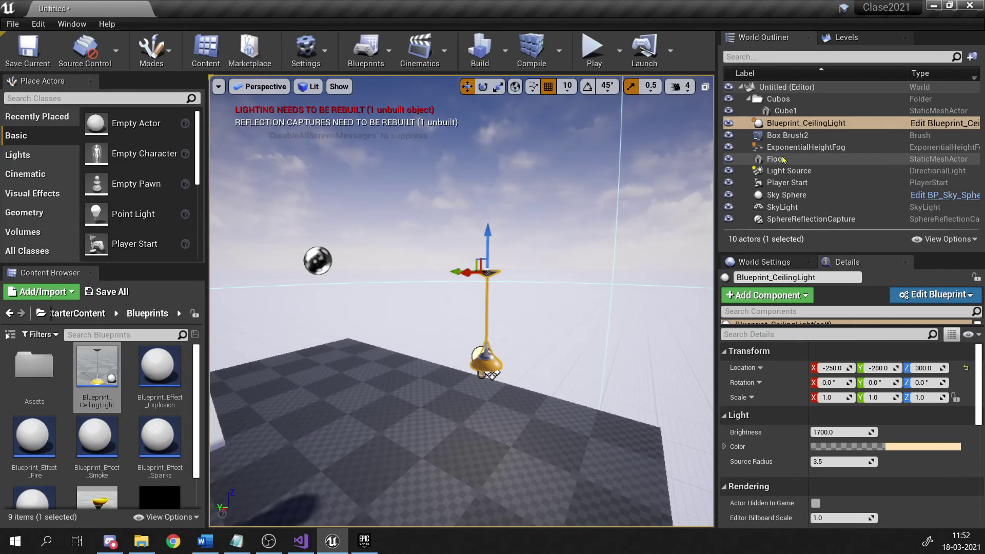
Narrow the side panels to widen the viewport, and list the Geometry brushes among the placeable actors.
left_click_drag(207, 195, 181, 195)
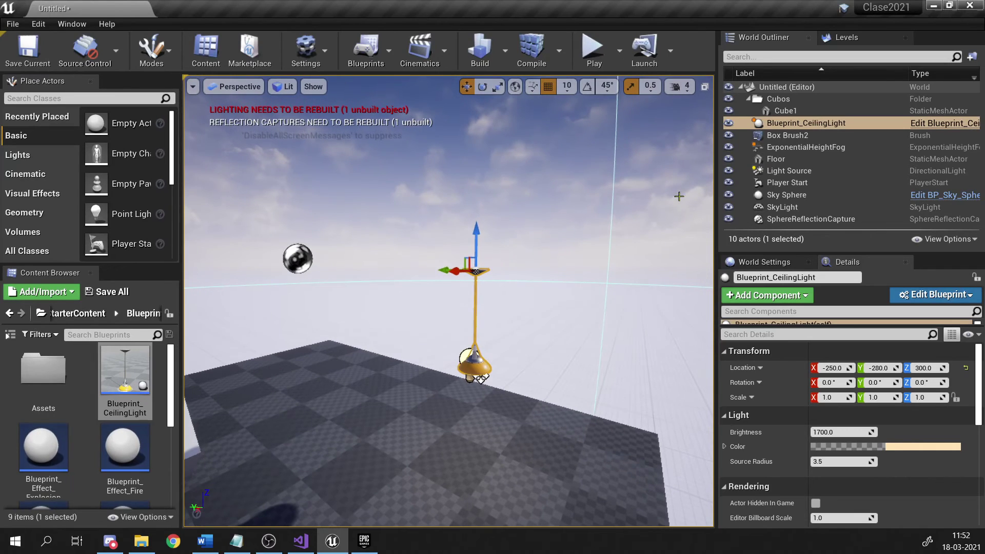
left_click_drag(717, 190, 756, 189)
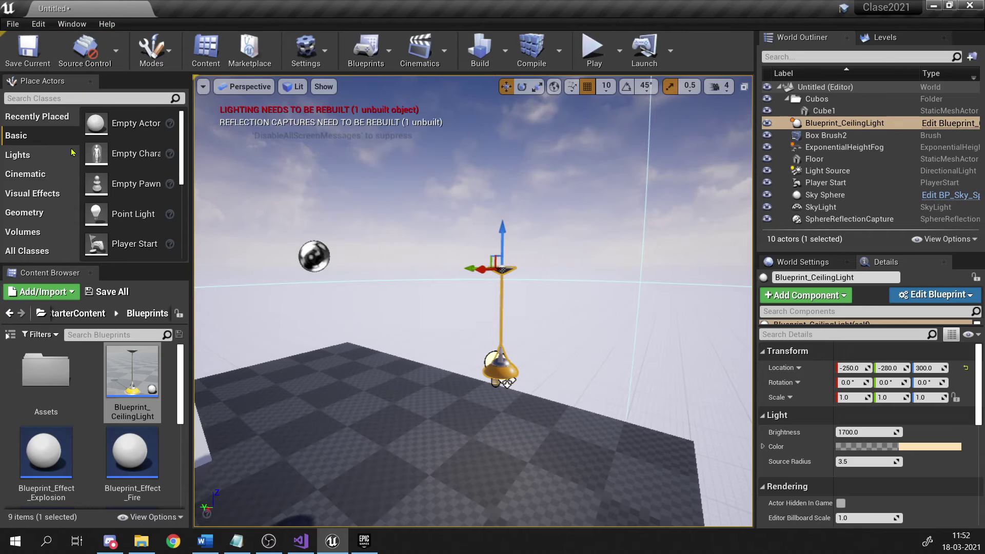
left_click(42, 215)
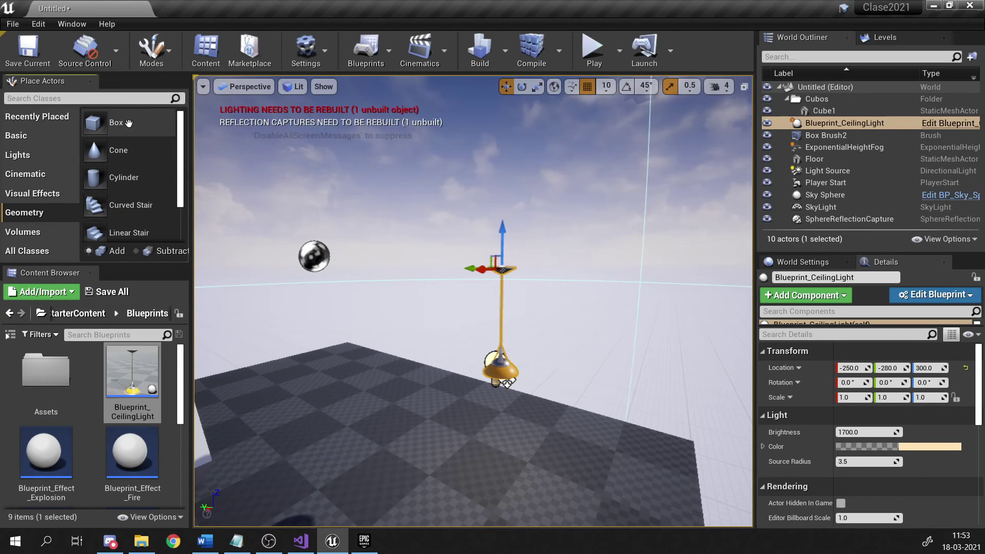
Add a Box brush on the floor near the ceiling light at X -210, Y -90, Z 120.
left_click_drag(103, 122, 385, 440)
key("q")
right_click_drag(377, 354, 377, 354)
key("w")
left_click_drag(359, 302, 362, 312)
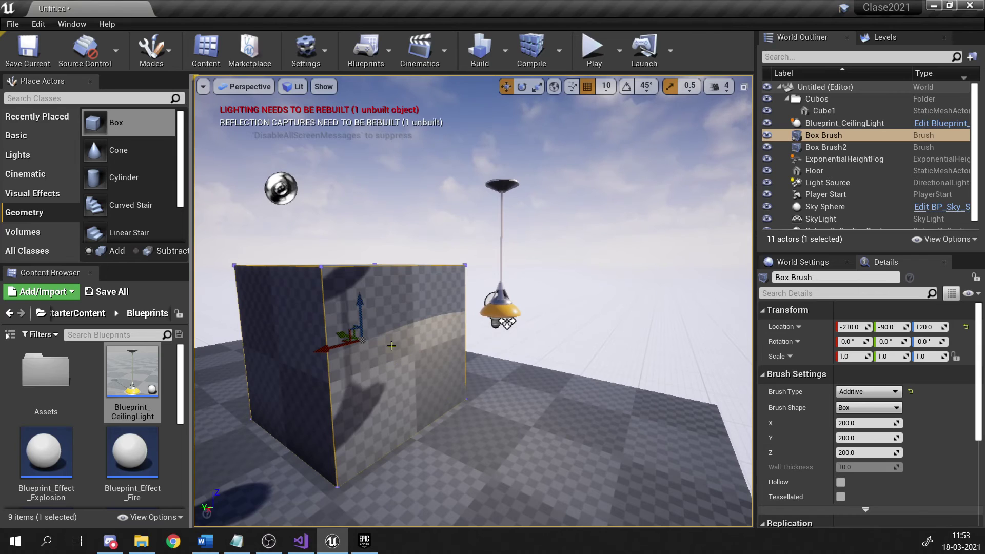
Return to the StarterContent folder and search it for "mat".
left_click(72, 383)
scroll(110, 462, "down", 3)
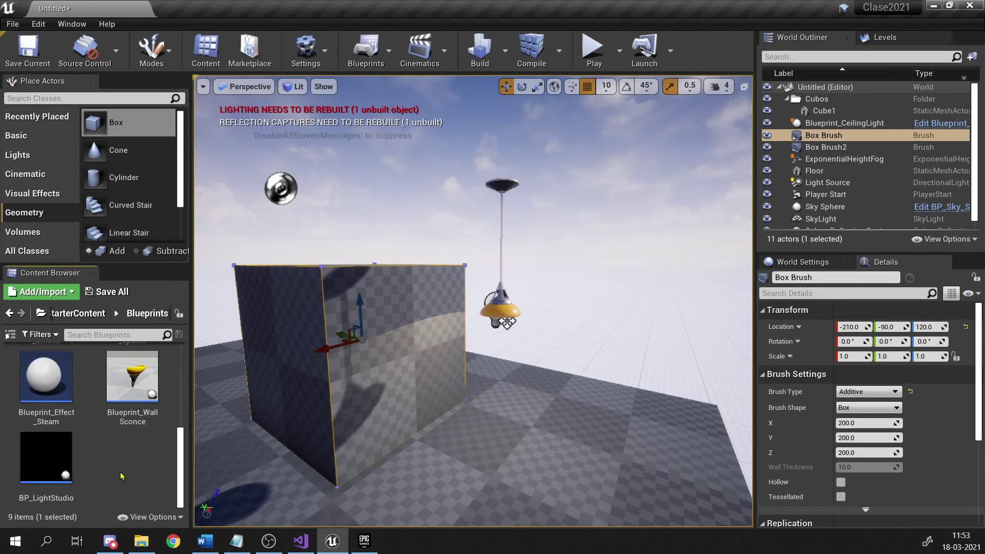
scroll(110, 464, "up", 3)
left_click(96, 313)
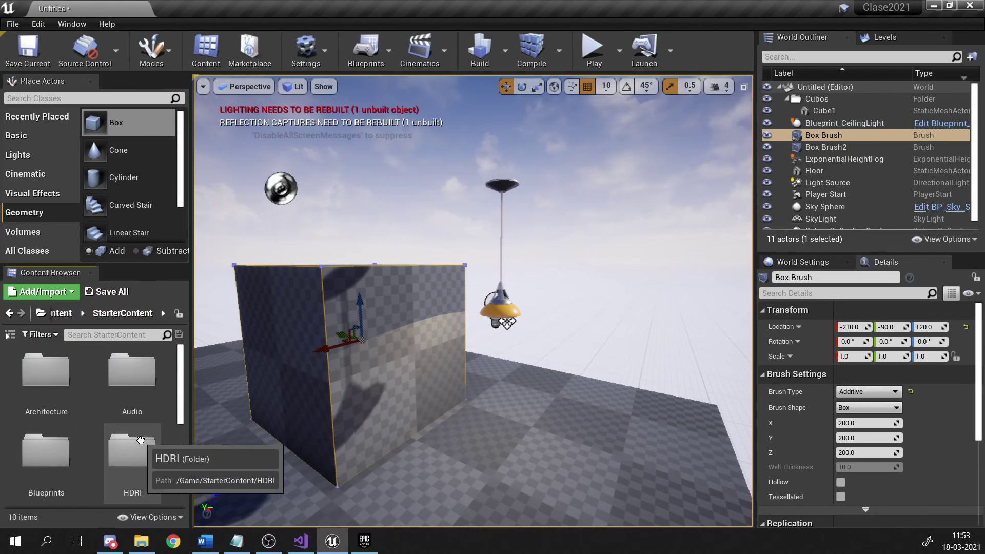
scroll(139, 444, "down", 3)
scroll(138, 445, "up", 1)
left_click(132, 378)
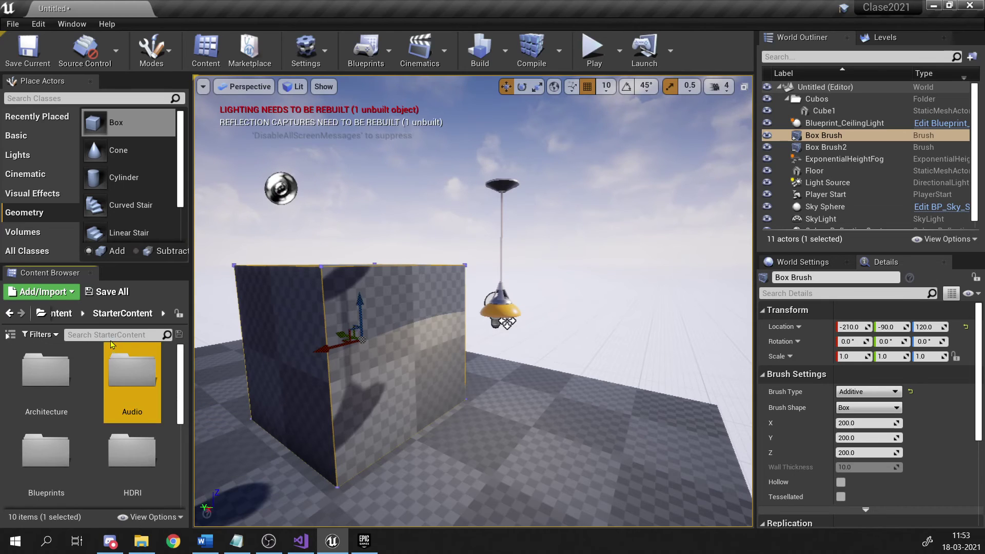
left_click(115, 334)
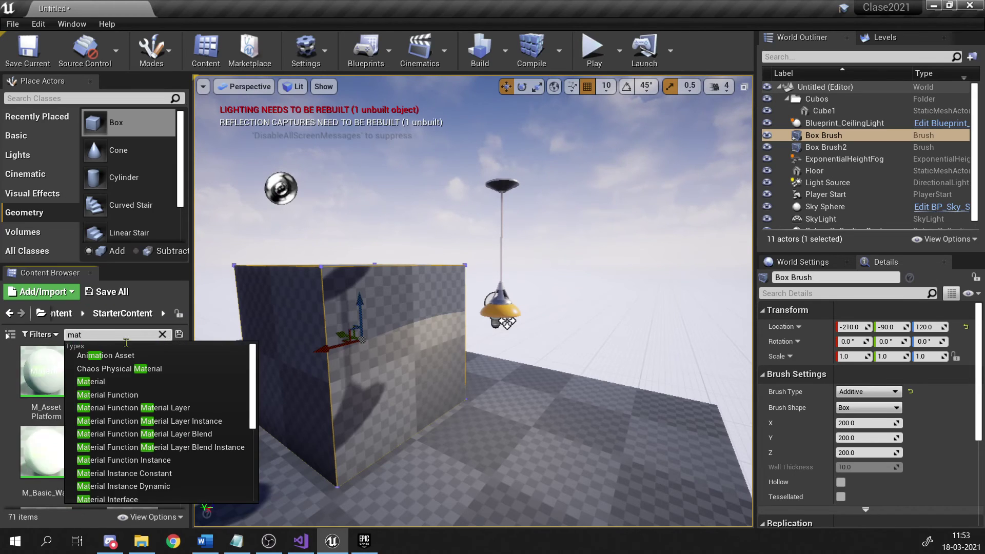
left_click(48, 390)
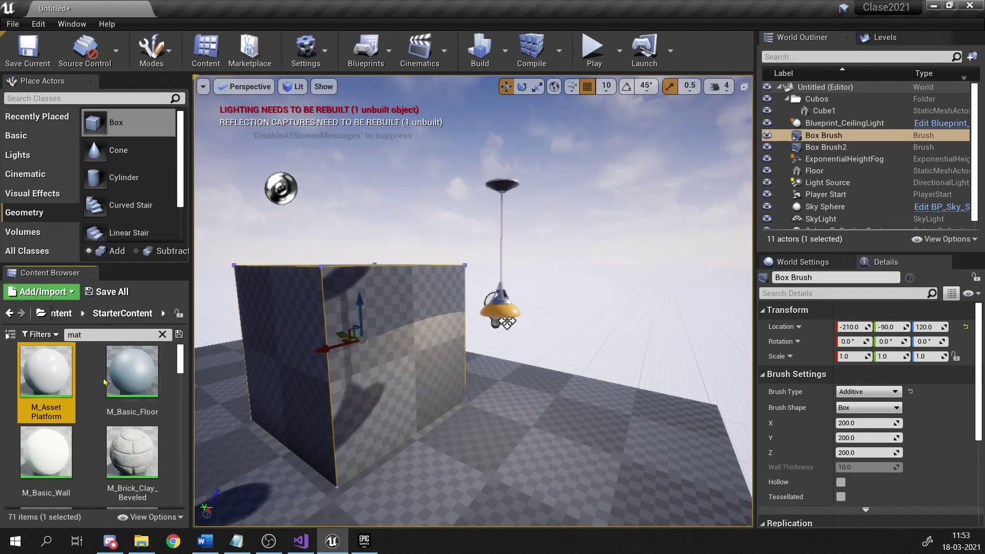
Apply the M_Basic_Floor material to several faces of the Box brush.
left_click_drag(132, 370, 396, 375)
mouse_move(507, 322)
right_mouse_down()
mouse_move(508, 354)
mouse_move(426, 331)
mouse_move(507, 322)
right_mouse_up()
left_click_drag(133, 370, 485, 216)
right_click_drag(485, 216, 485, 216)
left_click_drag(157, 360, 441, 323)
right_click_drag(442, 324, 442, 323)
right_click_drag(516, 352, 516, 352)
Select a face of the Box brush and flip its texture along V.
scroll(870, 432, "down", 4)
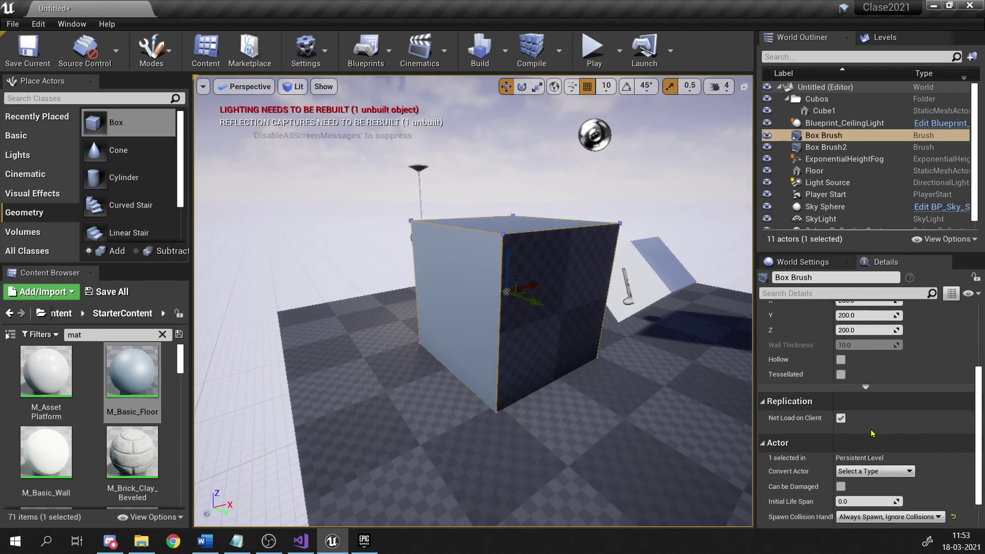
left_click(554, 301)
right_click_drag(483, 302, 484, 301)
right_click_drag(667, 401, 667, 400)
right_click_drag(472, 303, 473, 302)
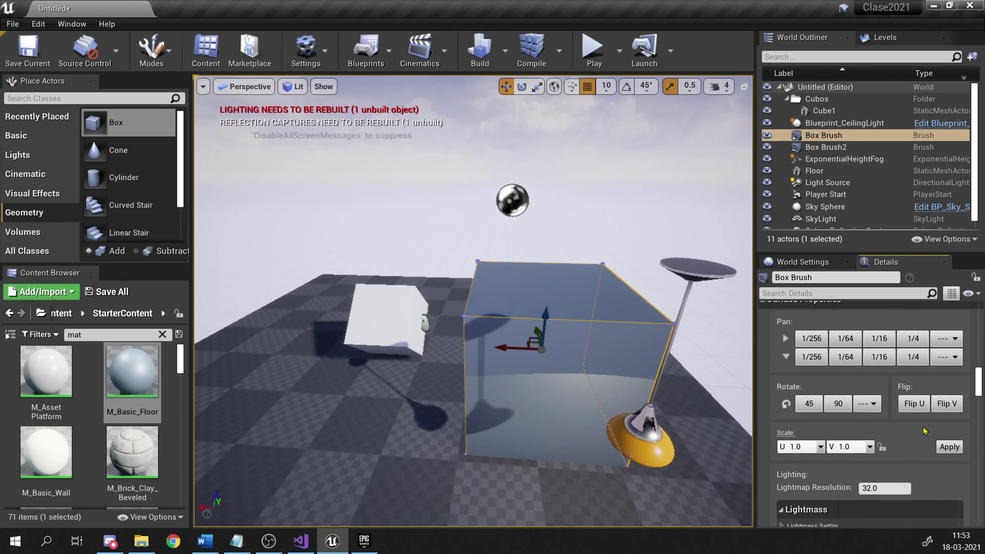
scroll(924, 431, "down", 1)
scroll(919, 440, "up", 1)
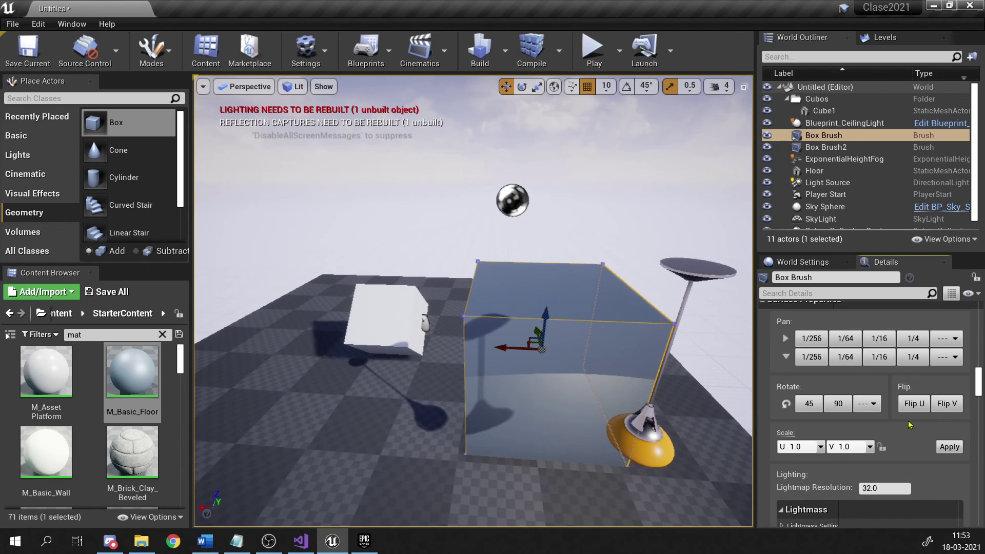
left_click(948, 404)
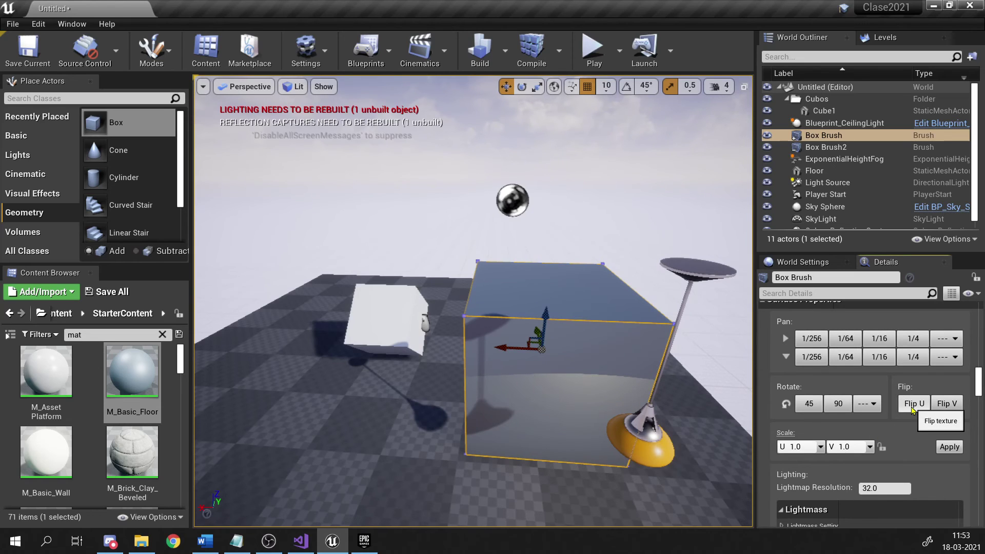
Focus the view on the Box brush's front face and inspect its U texture scale options.
key("f")
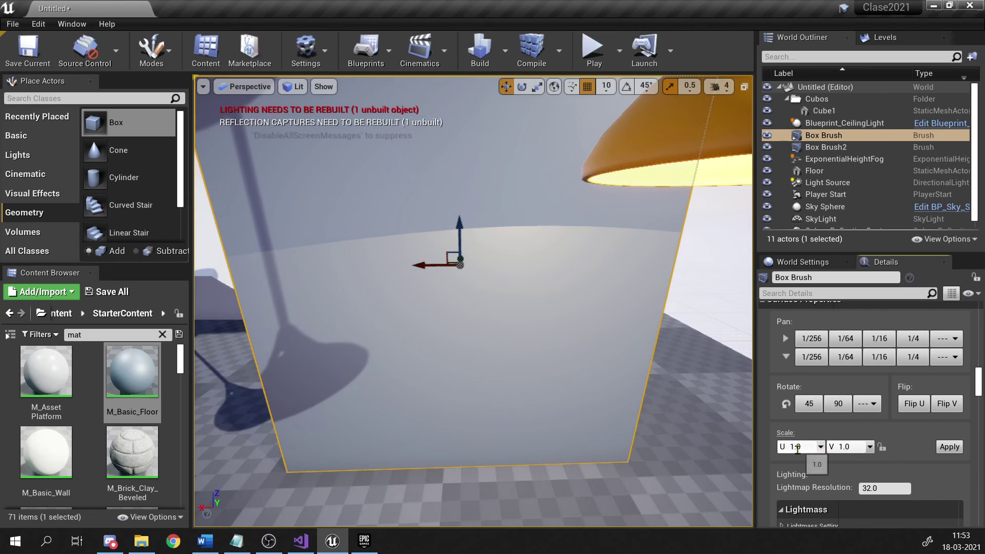
left_click(820, 447)
left_click(800, 403)
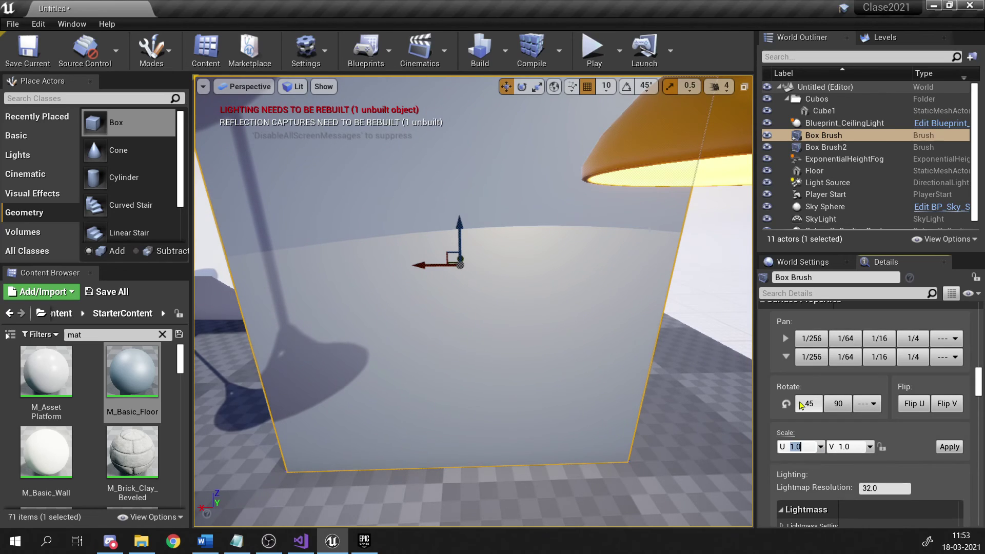
left_click(821, 446)
left_click(796, 435)
Examine the textured Box brush and the nearby ceiling light from several angles and distances.
key("s")
right_click_drag(478, 330, 575, 359)
key("e")
key("w")
key("s")
key("a")
right_click_drag(441, 365, 442, 365)
key("w")
key("s")
mouse_move(440, 288)
right_mouse_down()
mouse_move(452, 288)
mouse_move(338, 288)
mouse_move(451, 288)
right_mouse_up()
key("w")
key("d")
key("a")
key("w")
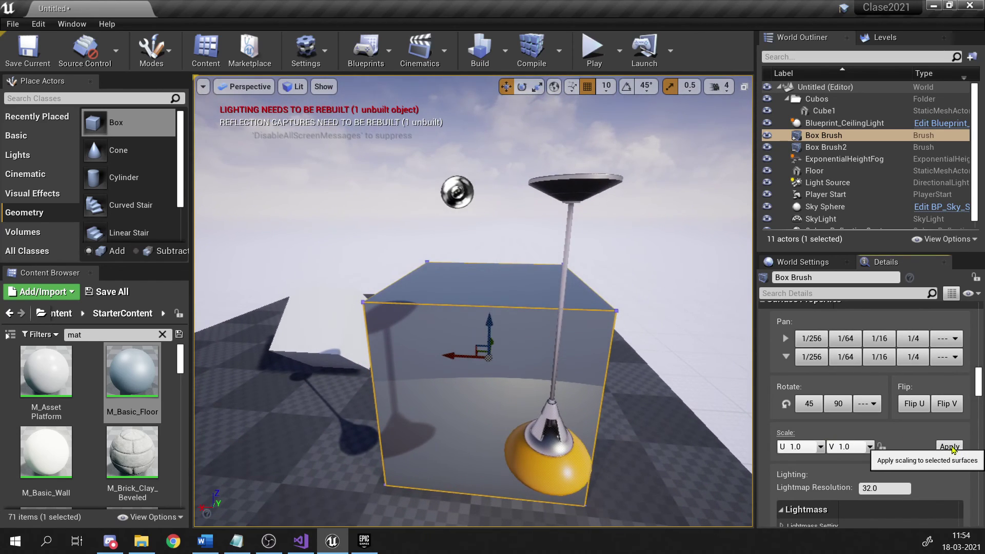
Set the U texture scale to 4.0 and apply the M_Brick_Clay_Beveled material to the Box brush's front face.
left_click(820, 447)
left_click(799, 414)
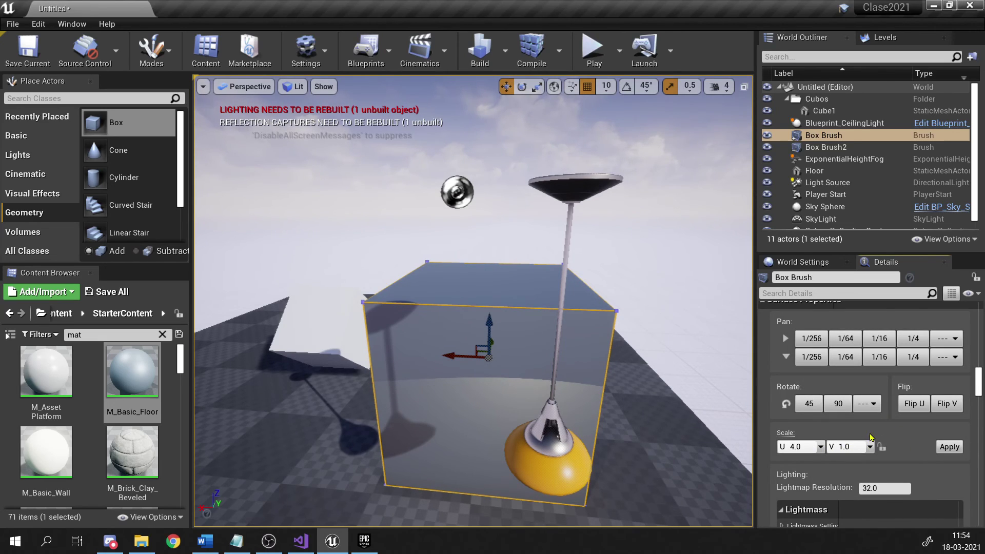
scroll(891, 453, "down", 1)
scroll(891, 454, "up", 5)
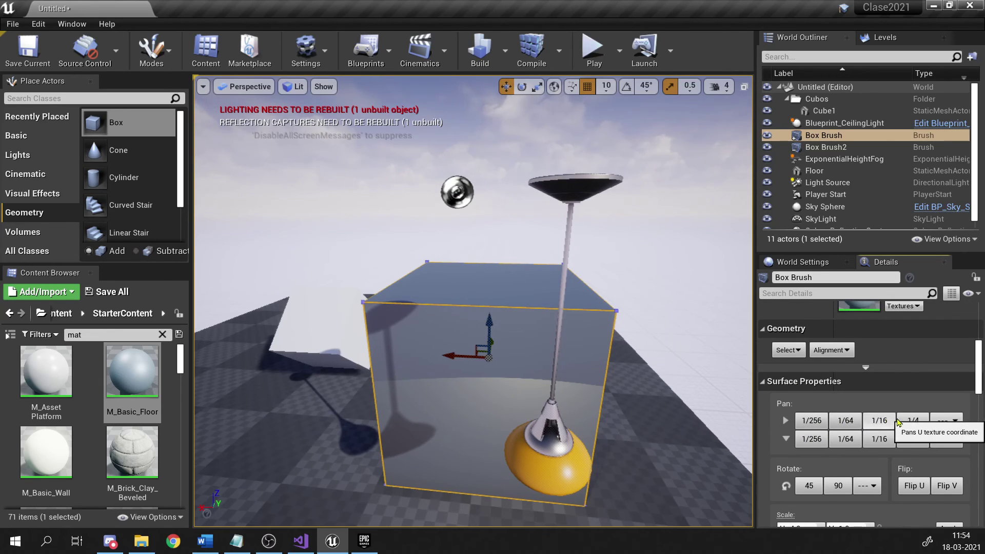
left_click_drag(132, 452, 462, 398)
Pan the front face's brick texture along U in several 1/64 and 1/256 increments.
left_click(853, 425)
left_click(854, 425)
left_click(853, 425)
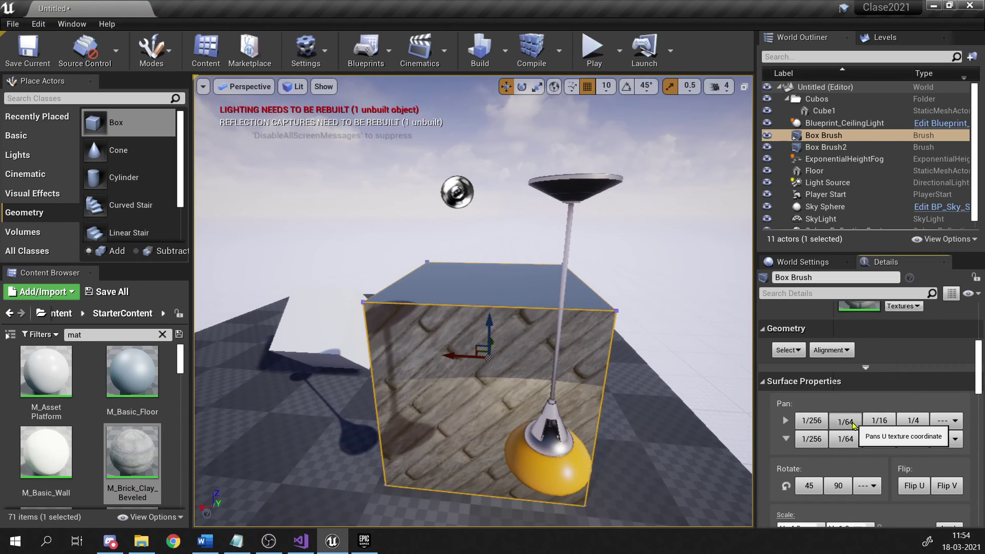
left_click(854, 425)
left_click(813, 418)
left_click(814, 421)
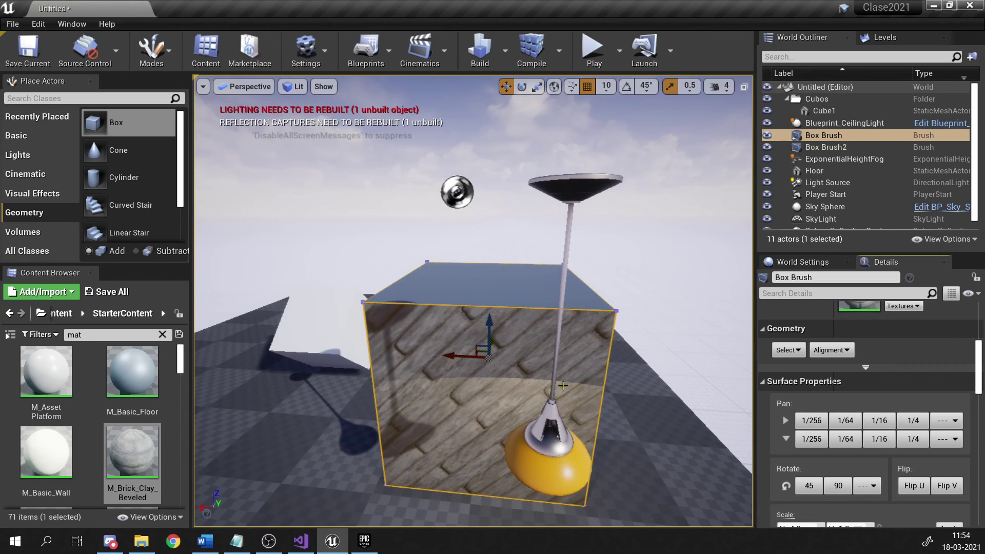
Select the ceiling light and move it along its red axis, away from the Box brush's front face.
right_click_drag(609, 225, 575, 231)
left_click(609, 224)
right_click_drag(531, 333, 539, 335)
key("s")
left_click(531, 340)
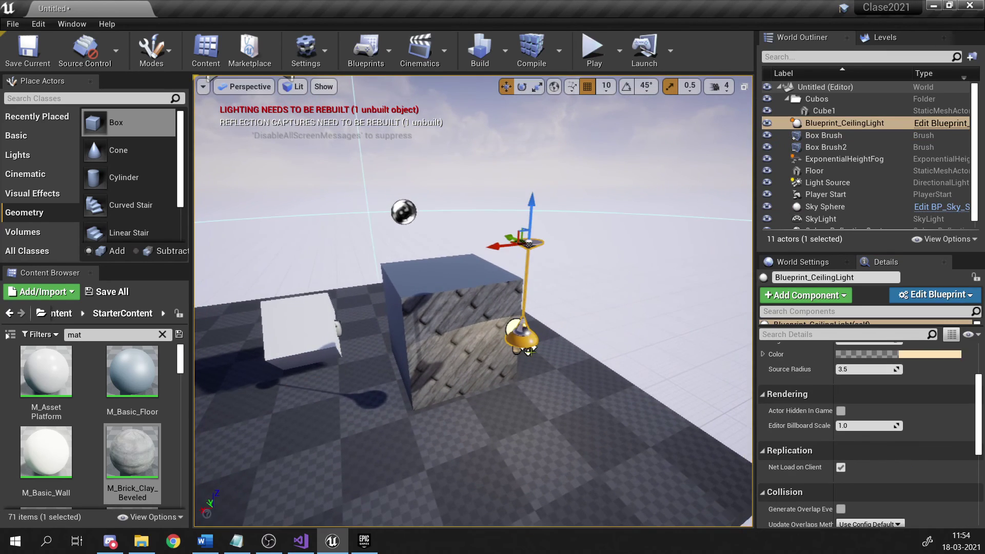
left_click_drag(500, 250, 236, 295)
key("w")
mouse_move(236, 295)
right_mouse_down()
mouse_move(206, 290)
mouse_move(206, 277)
right_mouse_up()
key("s")
key("s")
Select the Box brush's front face and pan its texture along U by 1/64 and 1/16 steps and along V by 1/64 steps.
left_click(548, 355)
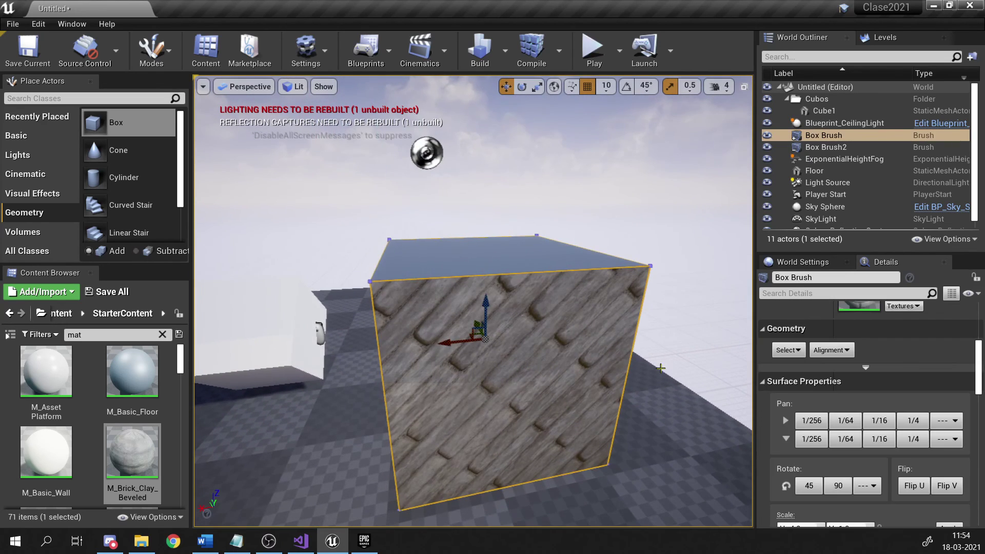
left_click(848, 423)
left_click(870, 422)
left_click(869, 422)
left_click(870, 422)
left_click(870, 422)
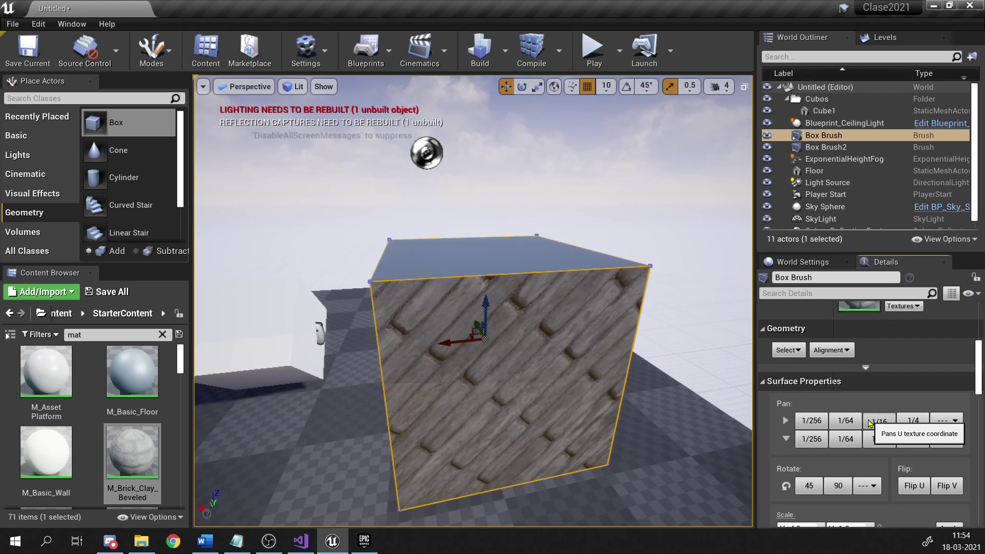
left_click(870, 422)
left_click(851, 442)
left_click(851, 441)
left_click(851, 441)
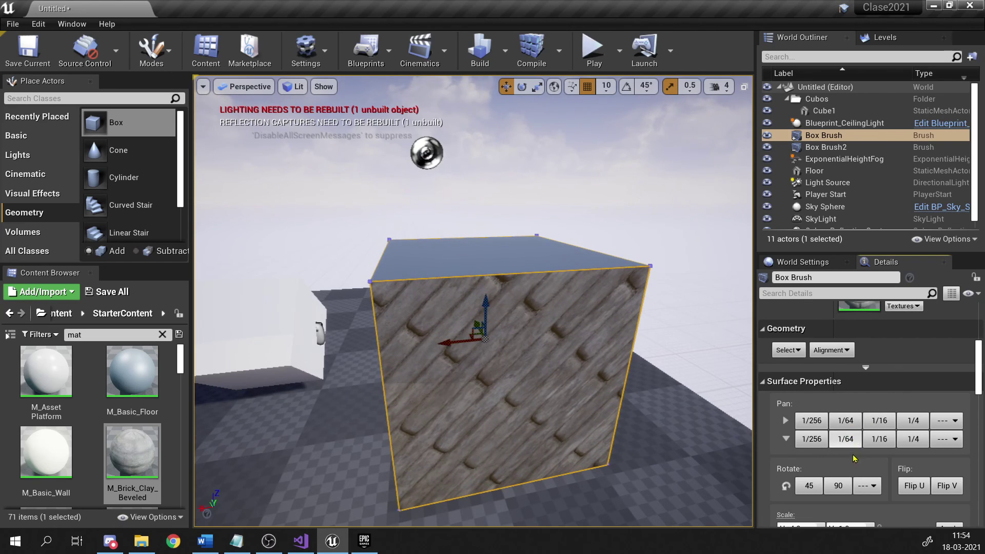
Rotate the front face's texture by 45 degrees twice and 90 degrees once, and flip it along U and V.
left_click(814, 488)
left_click(814, 488)
left_click(838, 486)
left_click(923, 486)
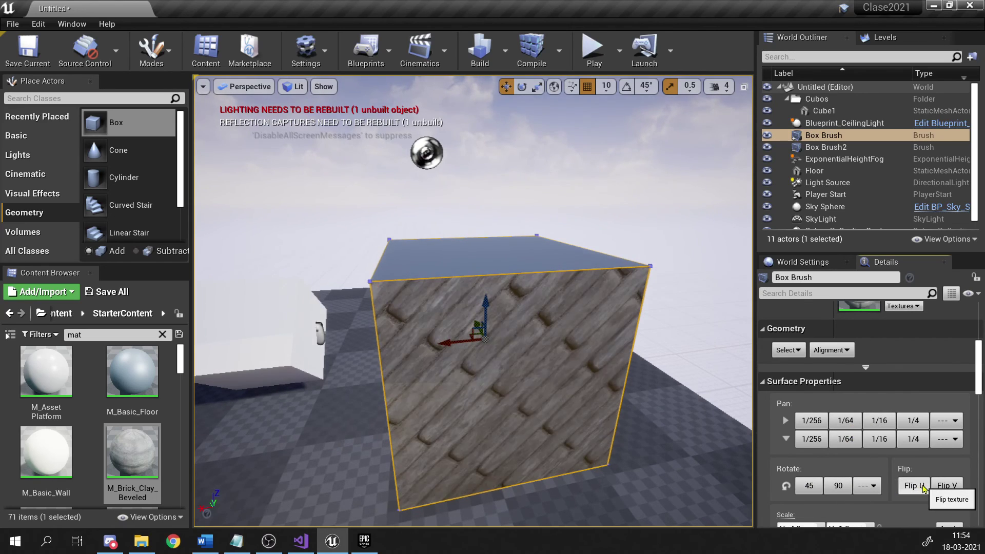
left_click(947, 486)
Set the front face's U texture scale to 1.0 and apply the scaling.
scroll(863, 464, "down", 4)
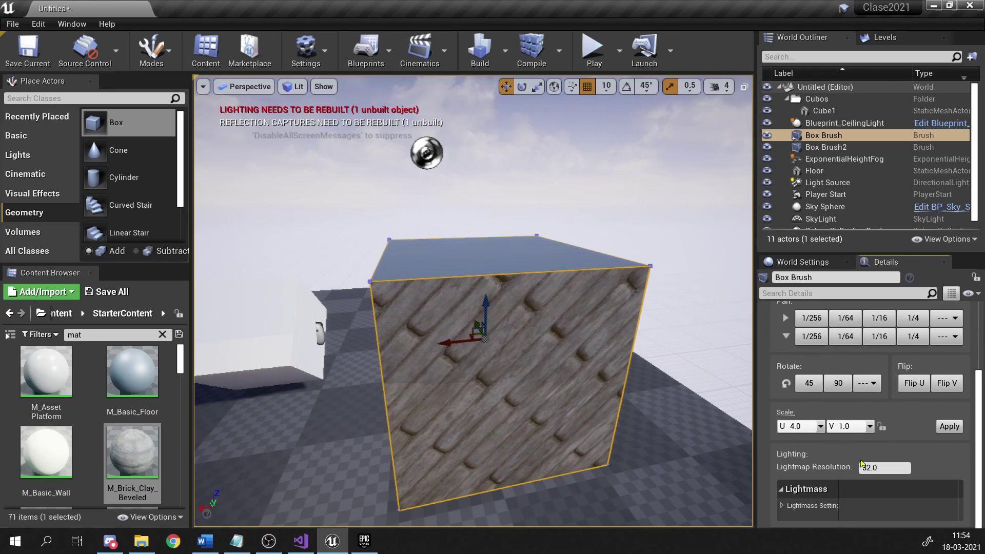
left_click(820, 427)
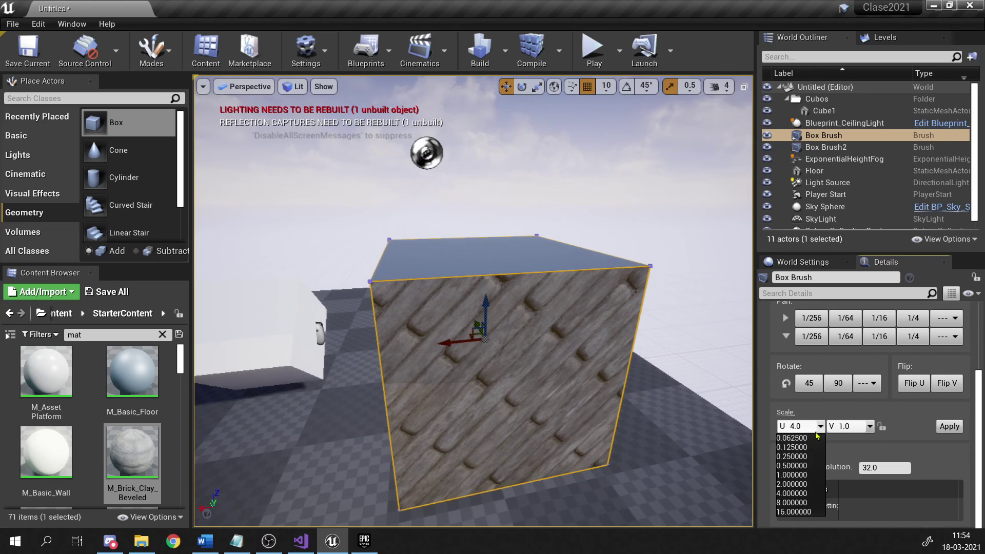
left_click(799, 475)
left_click(950, 427)
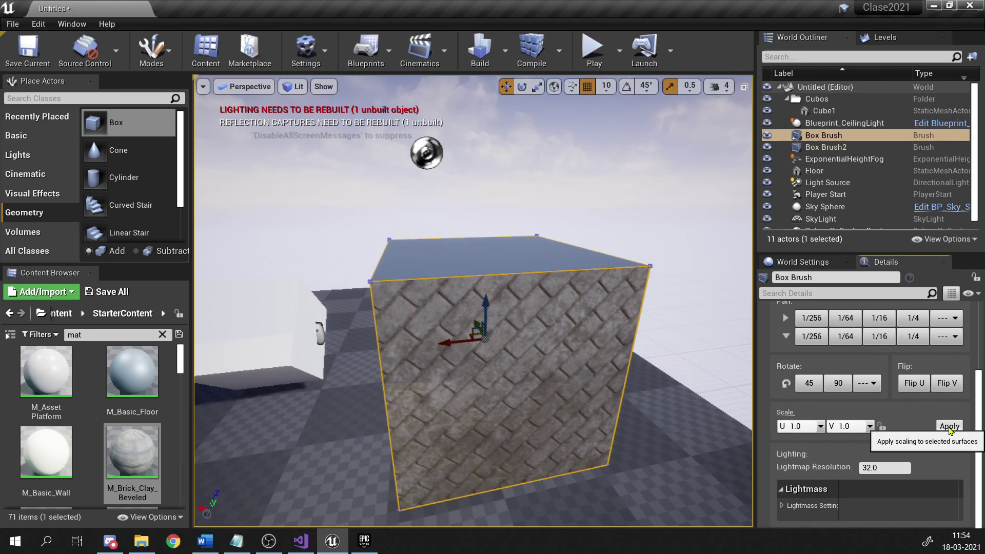
Rotate the front face's brick texture by 90 degrees twice.
mouse_move(608, 326)
right_mouse_down()
mouse_move(739, 336)
mouse_move(542, 318)
mouse_move(621, 344)
mouse_move(607, 327)
right_mouse_up()
left_click(838, 384)
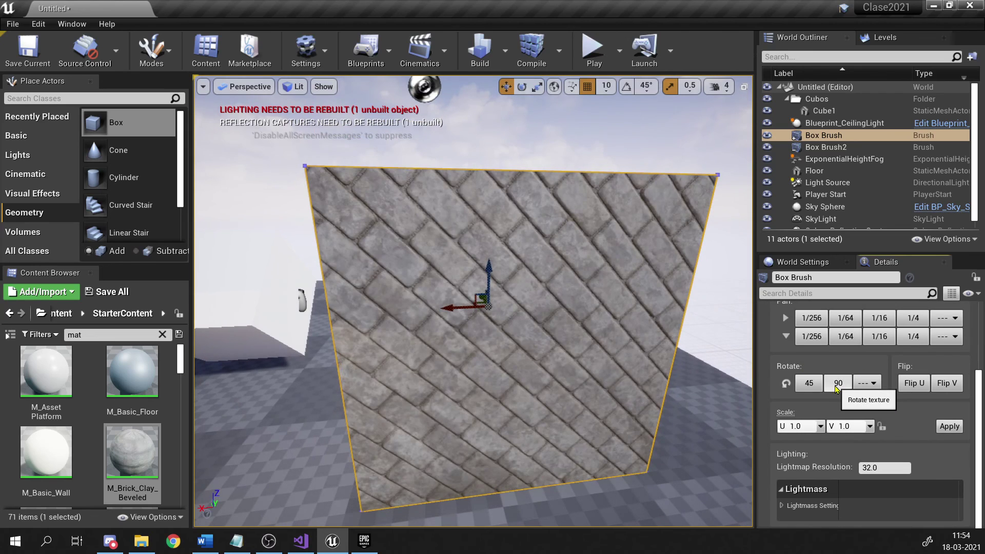
left_click(837, 384)
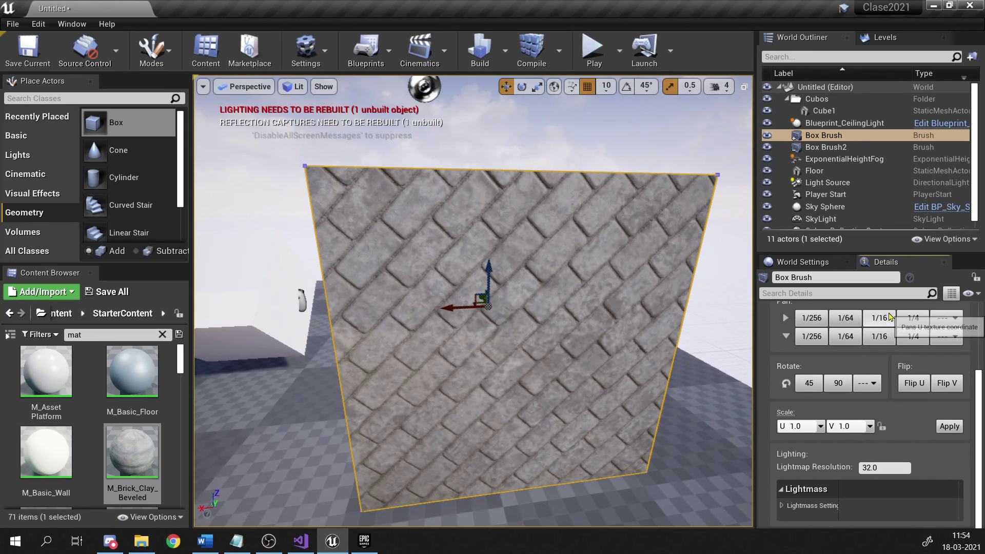
Pan the front face's texture along V in six 1/16 increments.
left_click(880, 337)
left_click(880, 337)
left_click(880, 336)
left_click(880, 337)
left_click(879, 337)
left_click(880, 337)
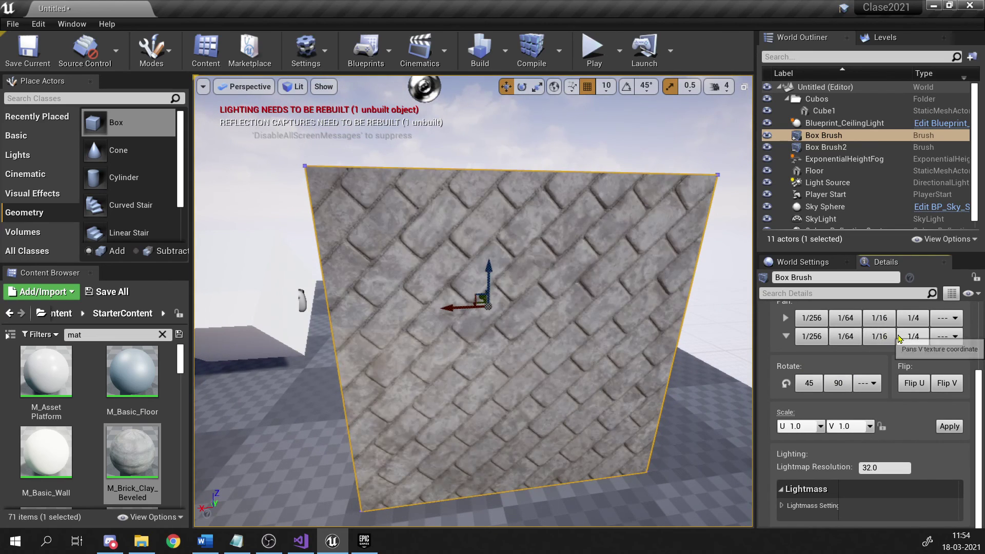
Flip the front face's brick texture along U three times.
left_click(914, 383)
left_click(914, 383)
left_click(914, 383)
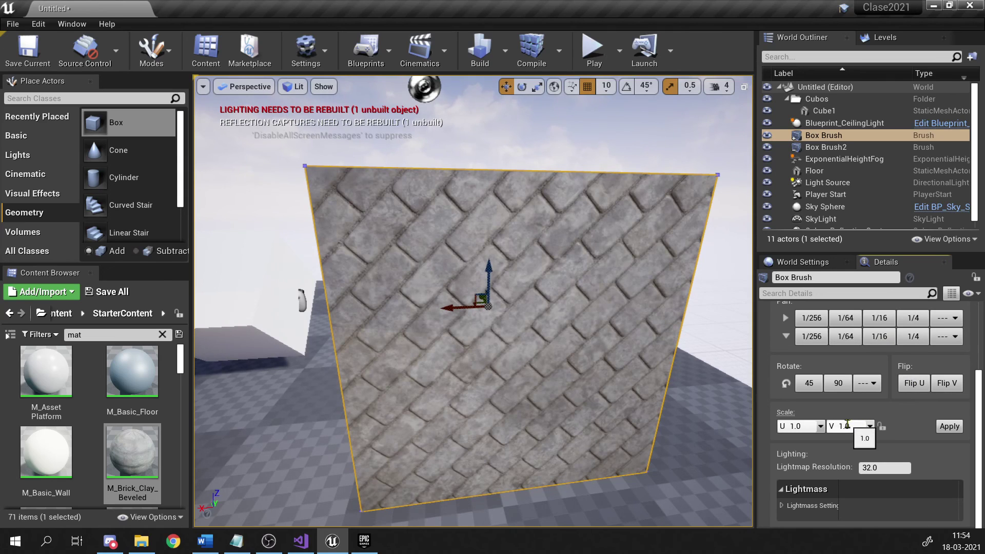
Set the front face's V texture scale to 0.125 and apply the scaling.
left_click(871, 427)
left_click(844, 451)
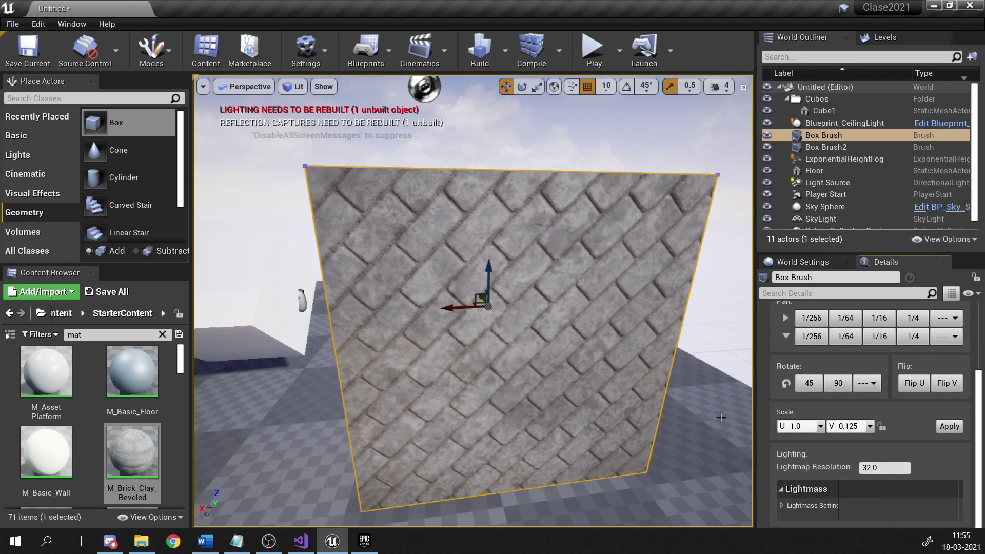
left_click(959, 429)
Examine the Box brush's rescaled brick texture from several angles and distances, and switch to the Epic Games Launcher.
key("s")
right_click_drag(603, 333, 546, 400)
key("w")
key("s")
key("a")
key("w")
key("d")
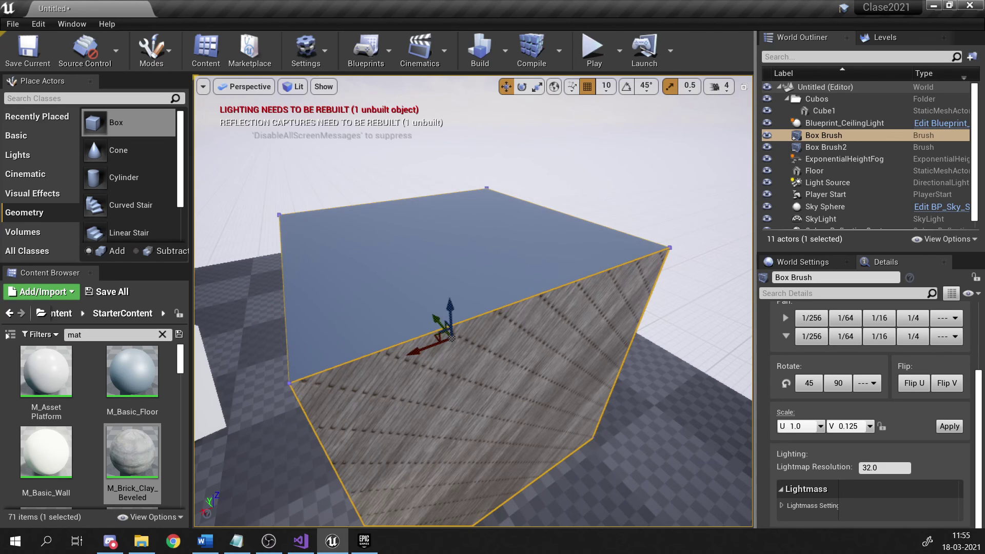
key("s")
right_click_drag(547, 399, 462, 395)
key("d")
key("w")
key("s")
key("a")
key("w")
key("q")
key("s")
key("w")
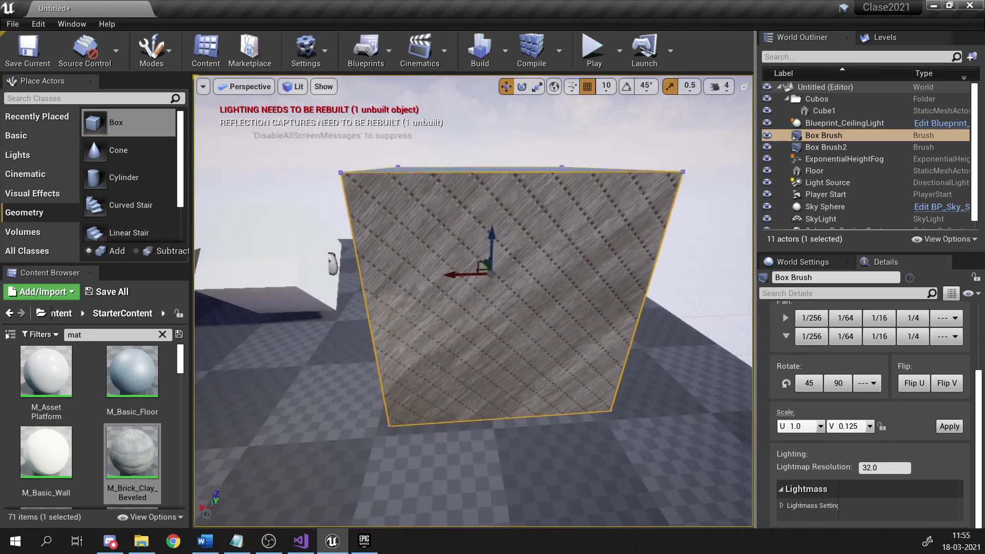
key("s")
key("e")
right_click_drag(565, 461, 564, 468)
key("w")
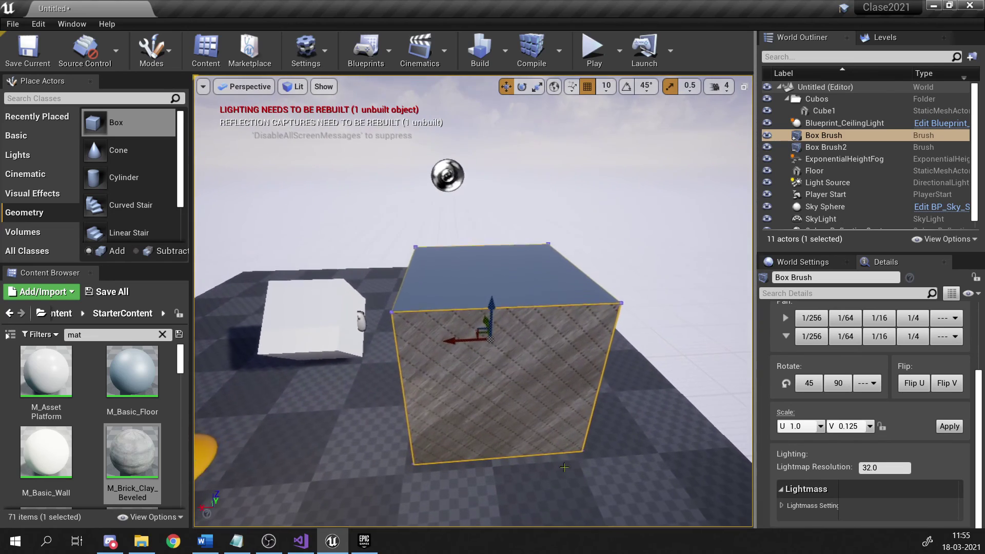
left_click_drag(565, 468, 568, 470, "alt")
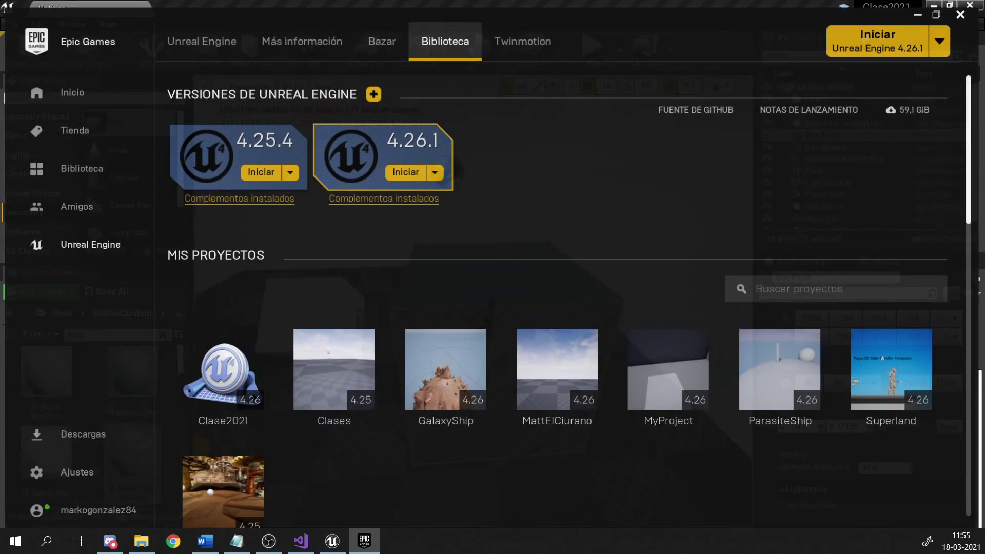